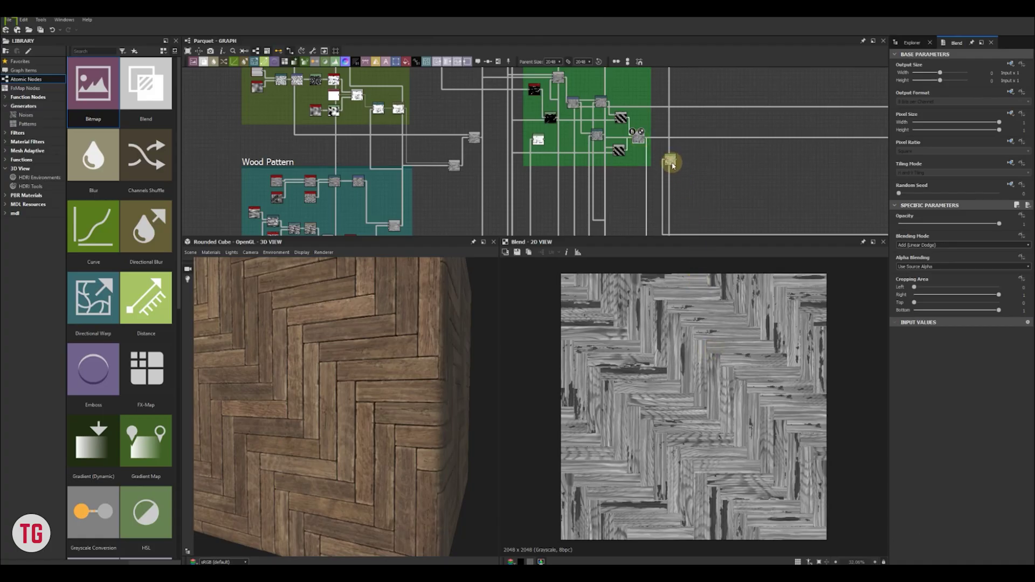
# Preview the parquet graph's Levels node and the finished wood material's base color, normal and height outputs
pyautogui.doubleClick(671, 161)
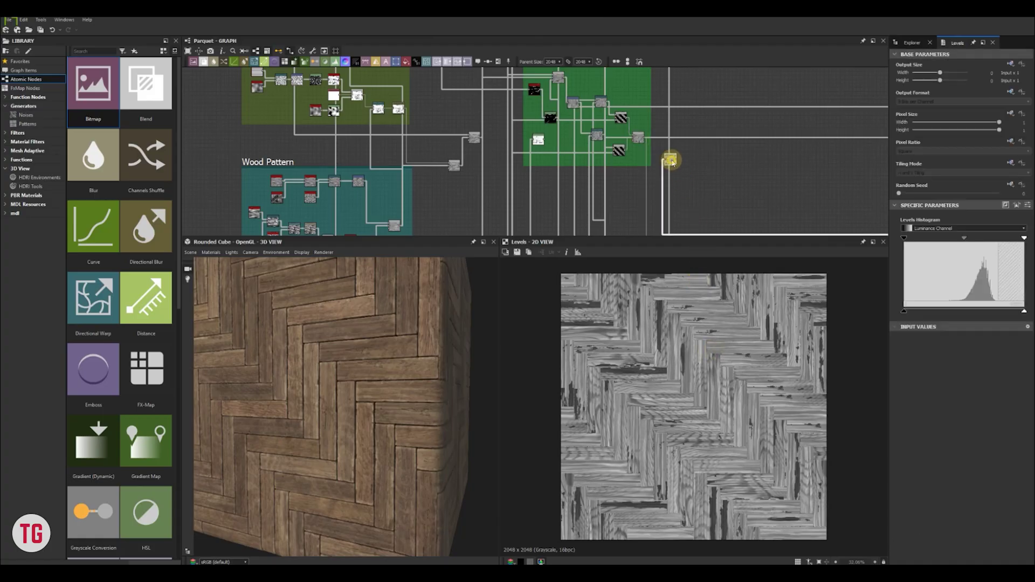
pyautogui.scroll(2, 711, 374)
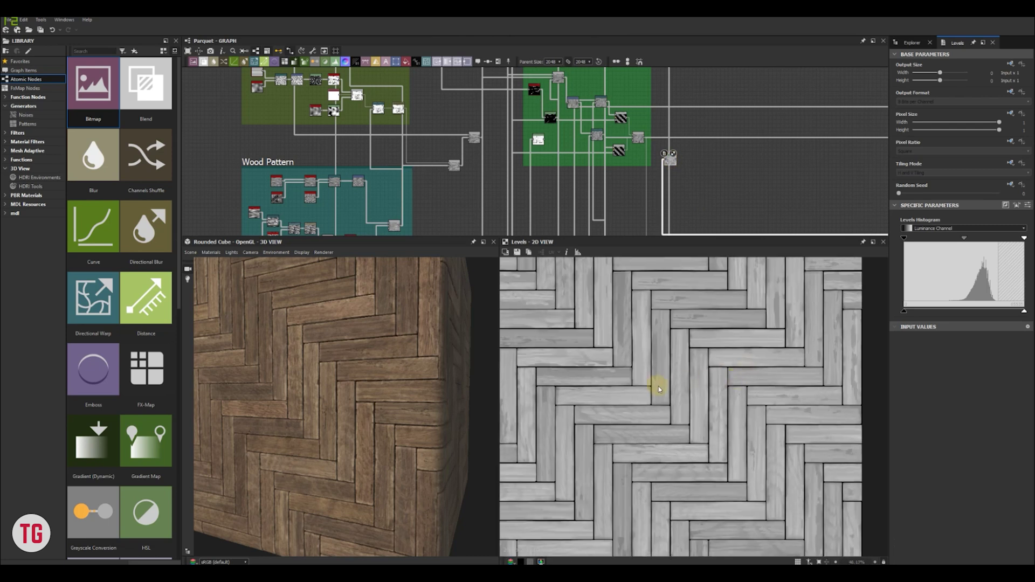
pyautogui.scroll(-2, 658, 387)
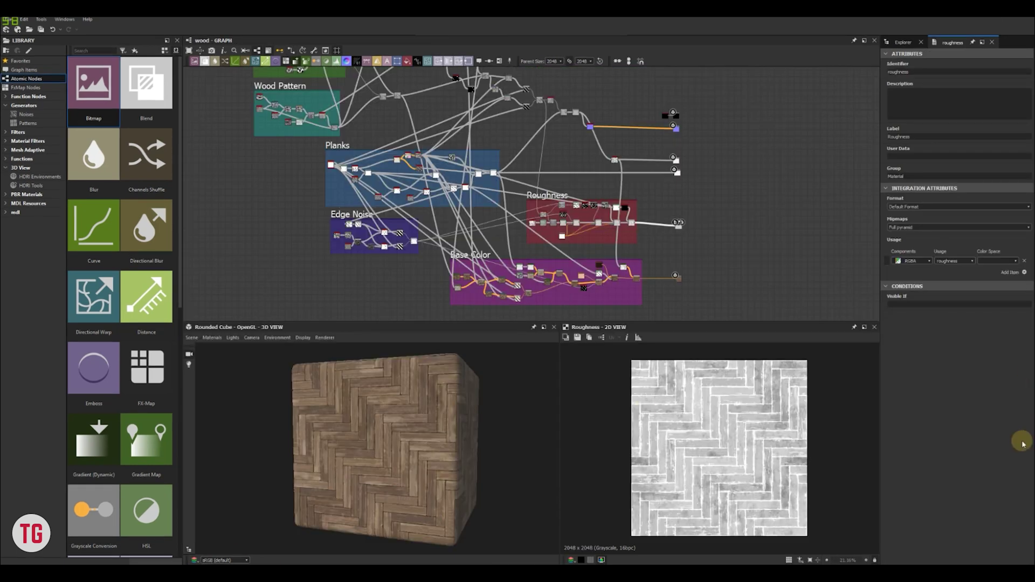
pyautogui.moveTo(410, 439)
pyautogui.mouseDown()
pyautogui.moveTo(400, 439)
pyautogui.moveTo(426, 438)
pyautogui.mouseUp()
pyautogui.doubleClick(679, 277)
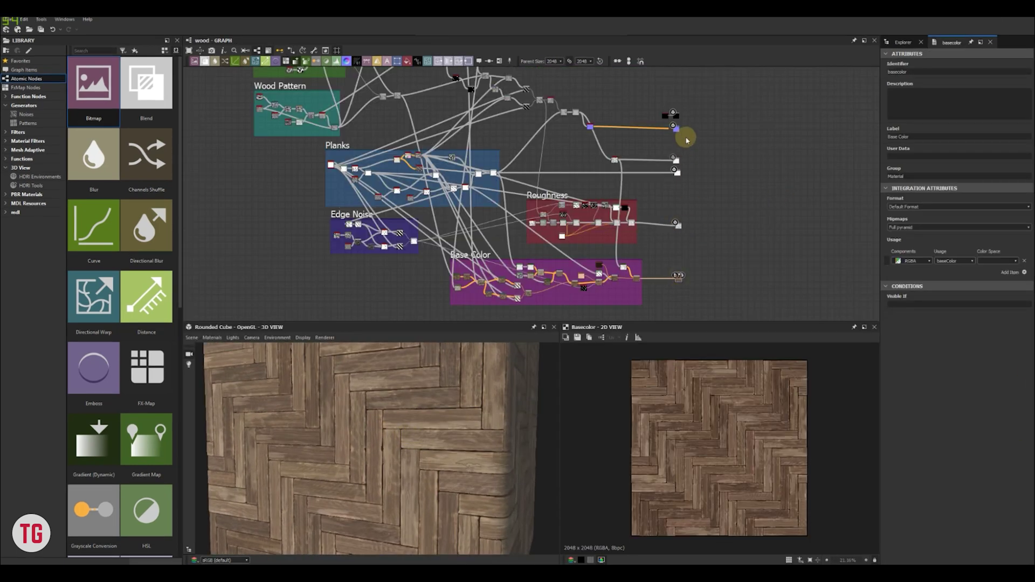
pyautogui.doubleClick(678, 128)
pyautogui.doubleClick(678, 172)
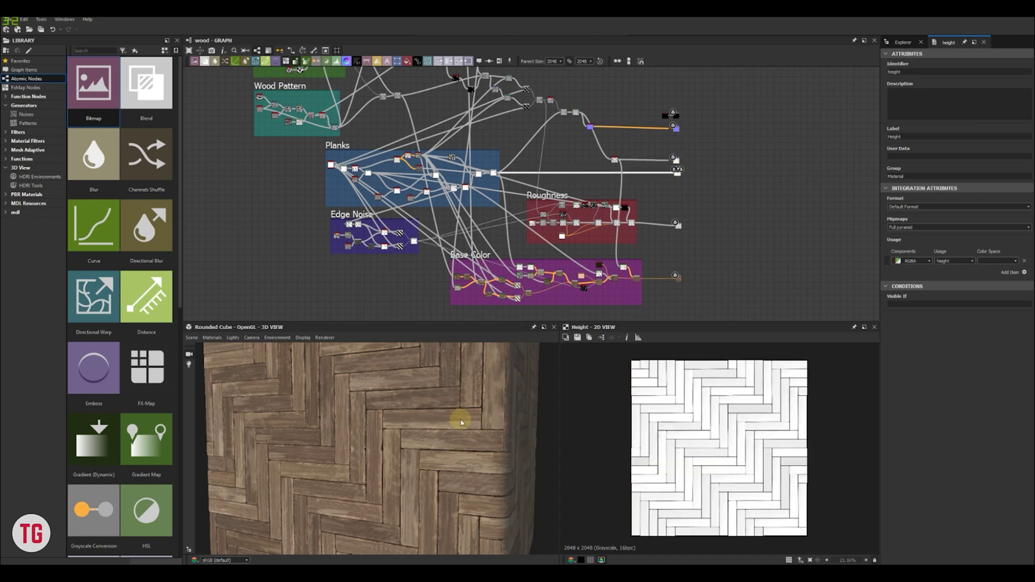
pyautogui.scroll(-5, 417, 431)
pyautogui.moveTo(416, 431); pyautogui.dragTo(423, 433)
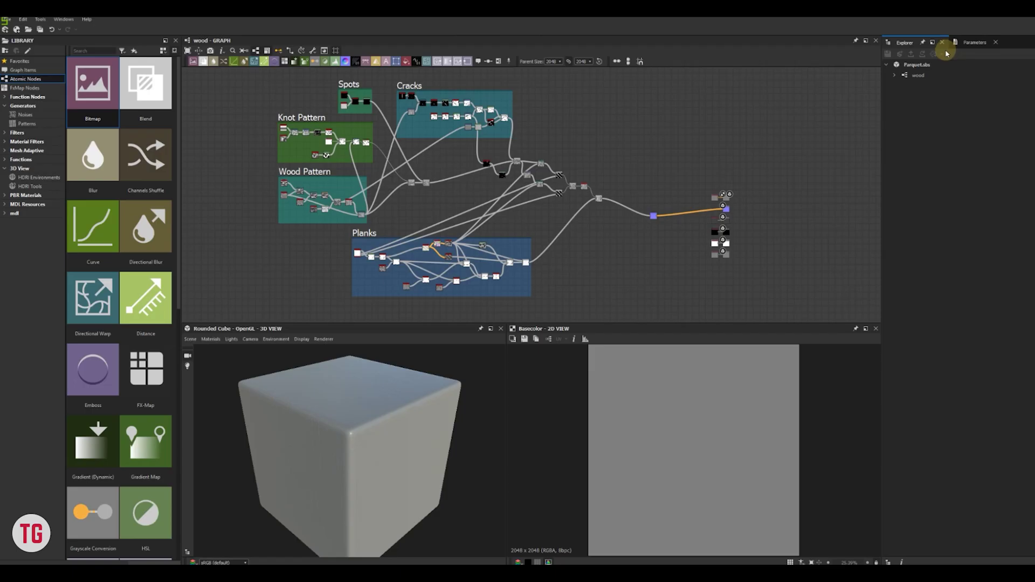
# Add an Anisotropic Noise node in the empty area of the wood graph and show it in the 2D view
pyautogui.moveTo(334, 340); pyautogui.dragTo(399, 210, button='middle')
pyautogui.write('ani')
pyautogui.click(436, 247)
pyautogui.scroll(8, 404, 208)
pyautogui.doubleClick(404, 203)
# Reduce the Anisotropic Noise's X Amount, raise Y Amount, enable Rotate, and set Smoothness to 0.34 with Smoothness Interpolation 0.4
pyautogui.moveTo(962, 227); pyautogui.dragTo(898, 232)
pyautogui.moveTo(950, 258)
pyautogui.mouseDown()
pyautogui.moveTo(925, 258)
pyautogui.moveTo(974, 260)
pyautogui.mouseUp()
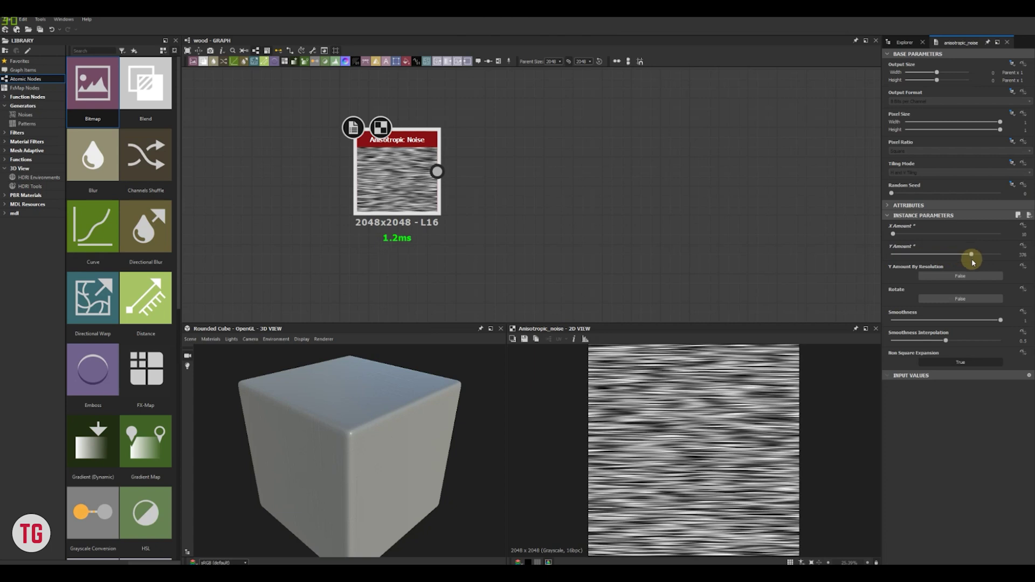
pyautogui.click(961, 298)
pyautogui.scroll(6, 689, 421)
pyautogui.moveTo(1001, 321)
pyautogui.mouseDown()
pyautogui.moveTo(917, 322)
pyautogui.moveTo(935, 340)
pyautogui.mouseUp()
# Add a Blur node after the Anisotropic Noise and lower its intensity to soften the streaks slightly
pyautogui.scroll(-10, 687, 461)
pyautogui.press('space')
pyautogui.write('blur')
pyautogui.press('Return')
pyautogui.scroll(6, 713, 432)
pyautogui.moveTo(906, 224)
pyautogui.mouseDown()
pyautogui.moveTo(883, 226)
pyautogui.moveTo(892, 224)
pyautogui.mouseUp()
pyautogui.scroll(-8, 728, 420)
pyautogui.scroll(2, 728, 420)
# Add a Crystal 2 noise node below the Blur node, raise its Scale and set Disorder to 0.37
pyautogui.click(680, 201)
pyautogui.scroll(-2, 567, 257)
pyautogui.moveTo(567, 256); pyautogui.dragTo(547, 167, button='middle')
pyautogui.press('space')
pyautogui.write('crystal 2')
pyautogui.click(472, 236)
pyautogui.moveTo(476, 212); pyautogui.dragTo(538, 190)
pyautogui.scroll(2, 538, 189)
pyautogui.moveTo(893, 234); pyautogui.dragTo(933, 254)
pyautogui.scroll(3, 711, 431)
pyautogui.moveTo(616, 266); pyautogui.dragTo(593, 319, button='middle')
pyautogui.moveTo(538, 253)
pyautogui.mouseDown()
pyautogui.moveTo(539, 243)
pyautogui.moveTo(528, 254)
pyautogui.mouseUp()
# Add a Blend node and connect the Blur output to its foreground and Crystal 2 to its background
pyautogui.click(600, 227)
pyautogui.press('space')
pyautogui.write('blend')
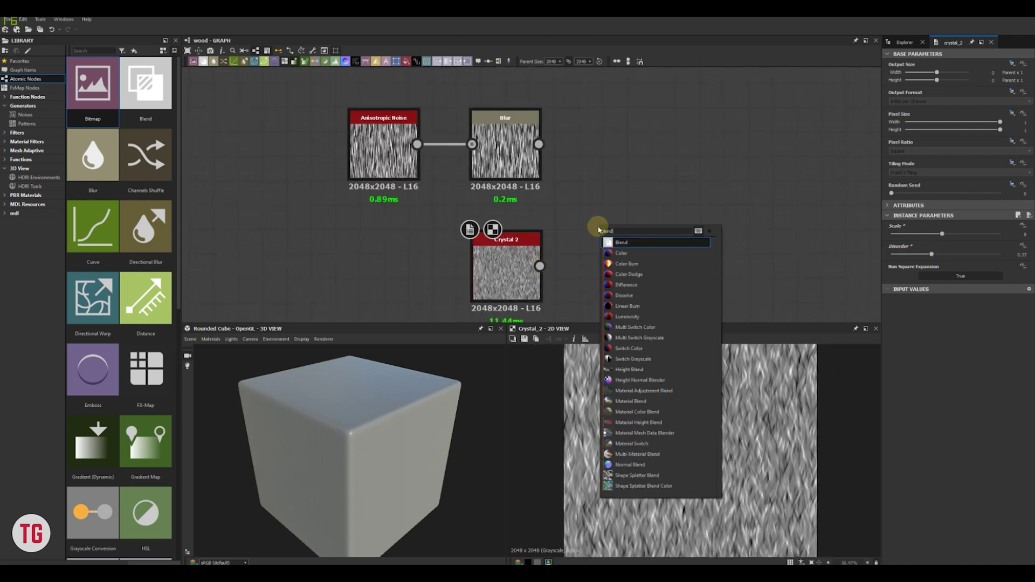
pyautogui.click(624, 242)
pyautogui.moveTo(595, 218); pyautogui.dragTo(619, 196)
pyautogui.moveTo(539, 144); pyautogui.dragTo(582, 178)
pyautogui.moveTo(540, 266); pyautogui.dragTo(582, 193)
pyautogui.moveTo(619, 186); pyautogui.dragTo(619, 210)
# Set the noise Blend node's blending mode to Multiply and lower its opacity to about 0.88
pyautogui.moveTo(686, 228); pyautogui.dragTo(560, 212, button='middle')
pyautogui.click(914, 245)
pyautogui.click(901, 267)
pyautogui.scroll(2, 713, 431)
pyautogui.moveTo(999, 224); pyautogui.dragTo(979, 226)
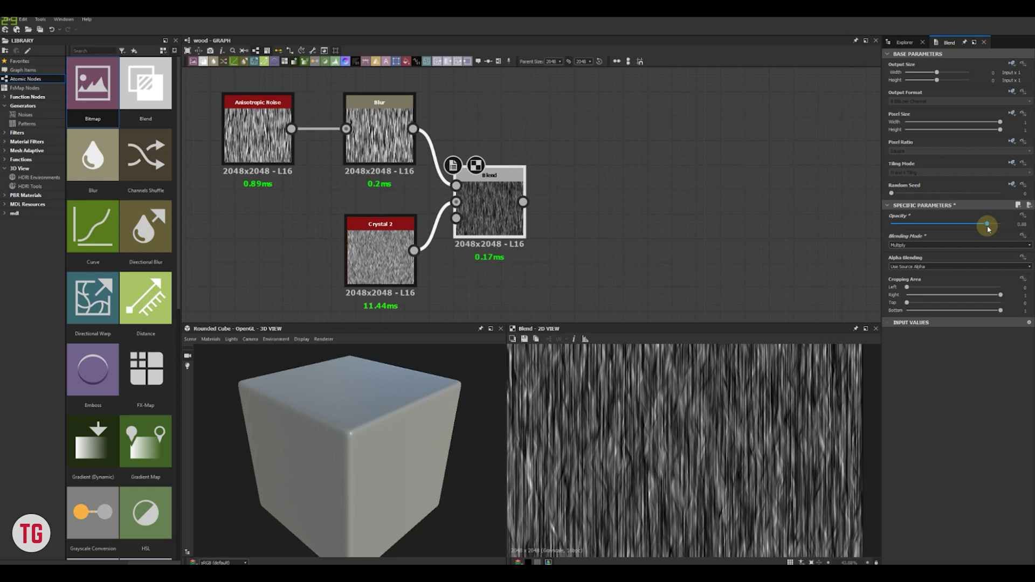
# Set the Anisotropic Noise node's X Amount to 14
pyautogui.click(257, 132)
pyautogui.moveTo(892, 233); pyautogui.dragTo(894, 234)
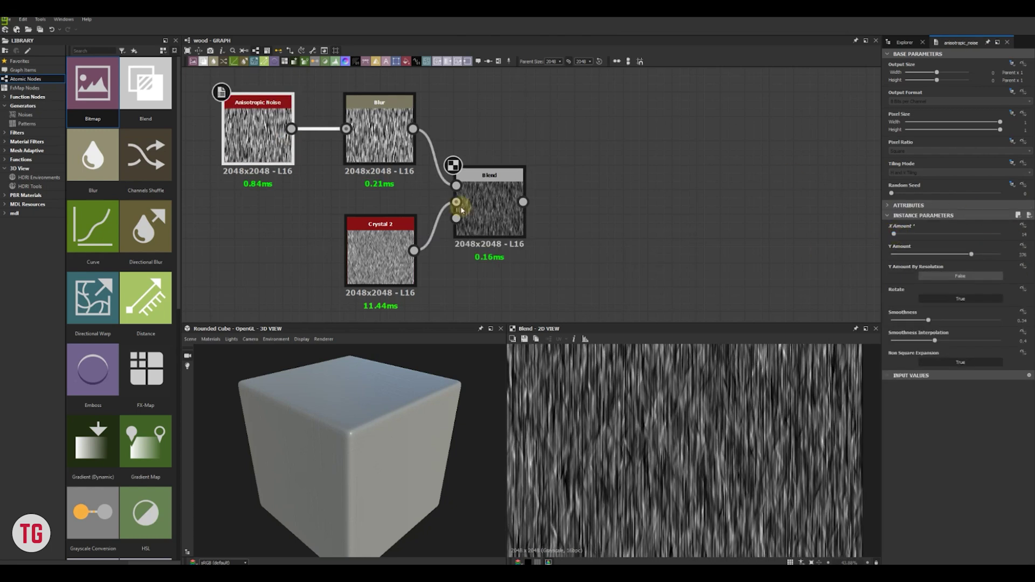
pyautogui.click(462, 210)
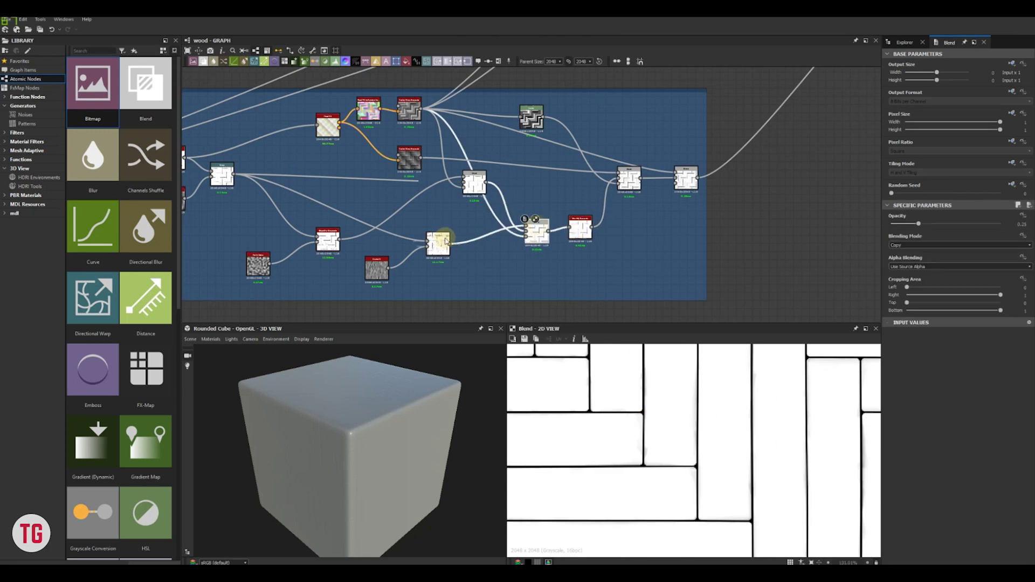
# Examine the plank pattern from the Planks group's Blend node that has 0.25 opacity
pyautogui.click(436, 240)
pyautogui.click(475, 190)
pyautogui.doubleClick(535, 237)
pyautogui.scroll(-7, 758, 441)
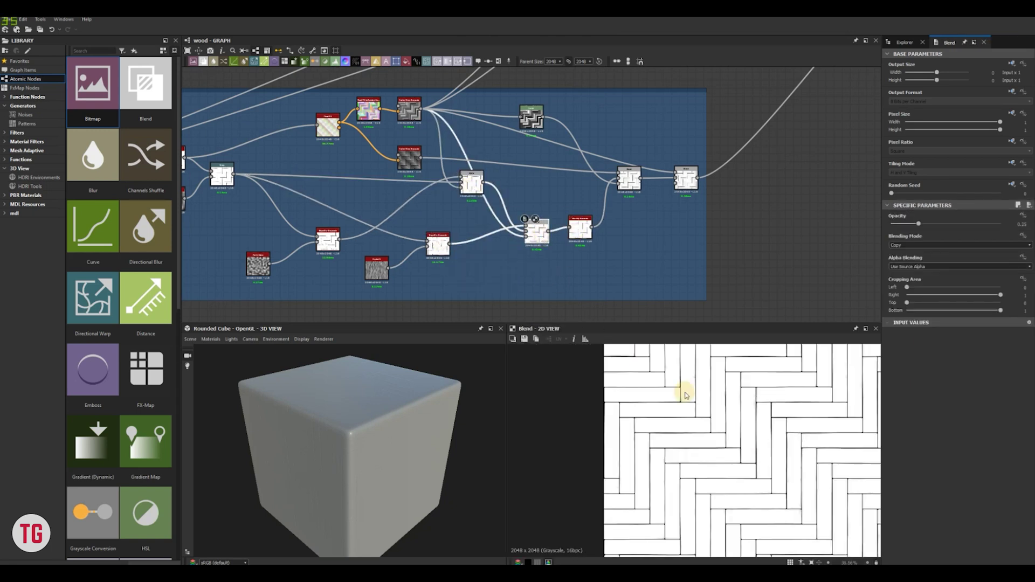
pyautogui.scroll(-3, 685, 395)
pyautogui.scroll(-4, 582, 178)
# Add a Levels node below the Planks group and feed it from the Planks Blend node that has 0.25 opacity
pyautogui.moveTo(559, 166); pyautogui.dragTo(532, 97, button='middle')
pyautogui.scroll(2, 699, 437)
pyautogui.click(578, 171)
pyautogui.press('space')
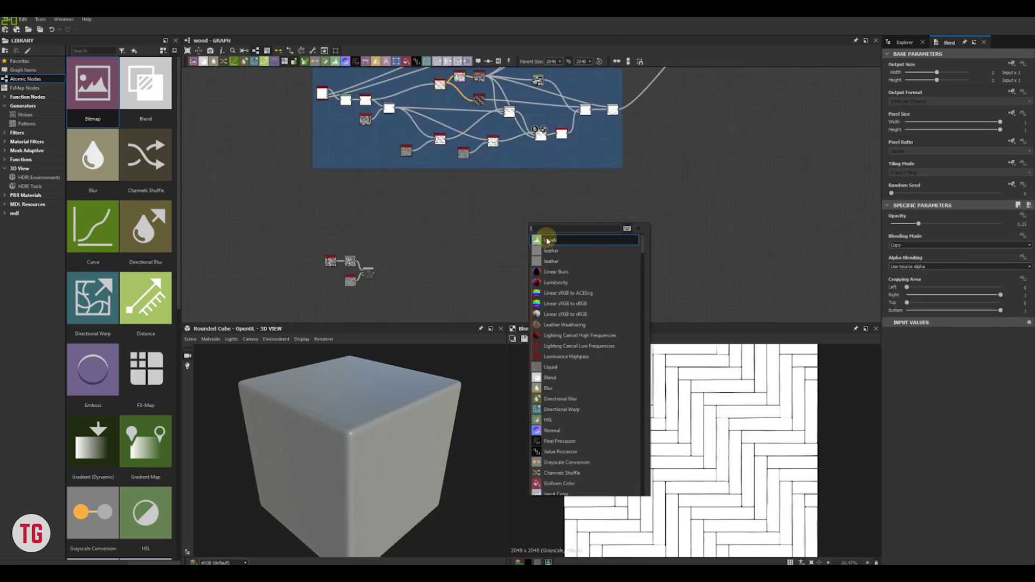
pyautogui.write('levels')
pyautogui.press('Return')
pyautogui.moveTo(547, 135); pyautogui.dragTo(528, 222)
pyautogui.moveTo(348, 268); pyautogui.dragTo(411, 204)
pyautogui.moveTo(452, 264); pyautogui.dragTo(508, 204)
# Move the Levels black input point far toward white to thicken and darken the gaps between planks
pyautogui.scroll(8, 447, 211)
pyautogui.scroll(-1, 489, 228)
pyautogui.moveTo(907, 242); pyautogui.dragTo(1013, 237)
pyautogui.scroll(3, 726, 483)
pyautogui.scroll(-3, 727, 483)
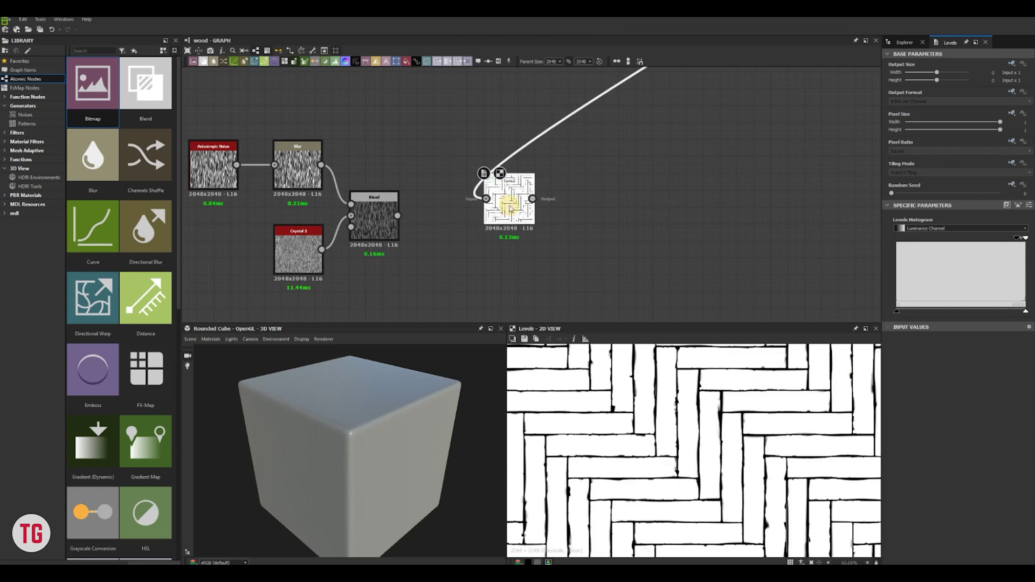
# Add a Blur node after the Levels node and reduce its intensity to a very small amount
pyautogui.press('space')
pyautogui.click(550, 238)
pyautogui.moveTo(580, 207); pyautogui.dragTo(563, 207)
pyautogui.moveTo(945, 223); pyautogui.dragTo(892, 223)
pyautogui.scroll(-3, 726, 430)
pyautogui.scroll(1, 726, 430)
pyautogui.scroll(-4, 564, 250)
# Arrange the Levels and Blur nodes above the group of noise nodes
pyautogui.moveTo(514, 291); pyautogui.dragTo(492, 245, button='middle')
pyautogui.moveTo(515, 259); pyautogui.dragTo(410, 176)
pyautogui.moveTo(480, 200); pyautogui.dragTo(527, 243)
pyautogui.moveTo(577, 206); pyautogui.dragTo(542, 186)
pyautogui.moveTo(542, 186); pyautogui.dragTo(471, 164)
# Add a Slope Blur Grayscale node, connecting the blurred planks as its input and the noise Blend as its slope
pyautogui.press('space')
pyautogui.click(610, 228)
pyautogui.scroll(3, 593, 205)
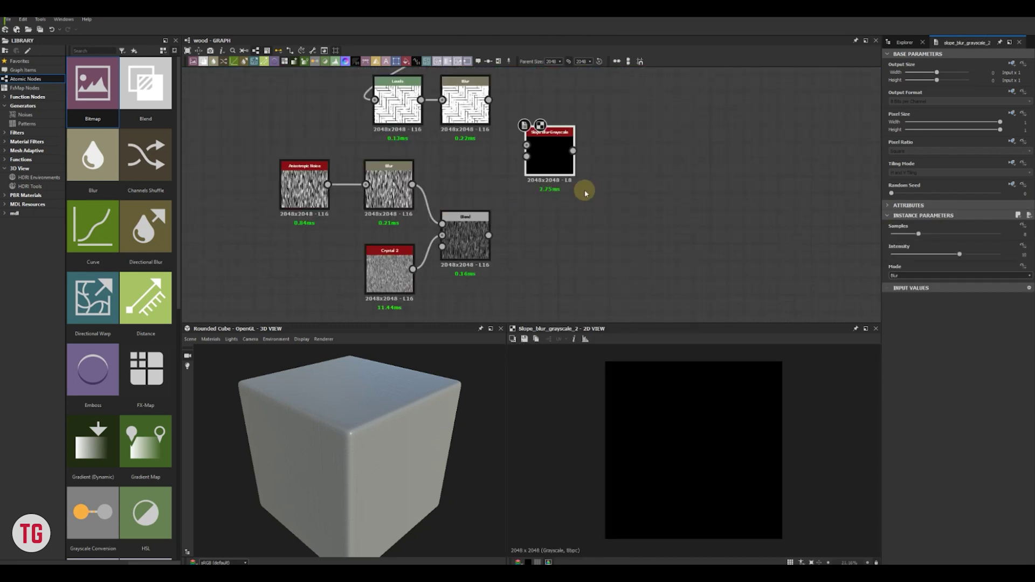
pyautogui.moveTo(488, 98); pyautogui.dragTo(561, 160)
pyautogui.moveTo(488, 234); pyautogui.dragTo(561, 172)
# Set the Slope Blur Grayscale to 32 samples, Min mode and an intensity of 0.13
pyautogui.doubleClick(592, 146)
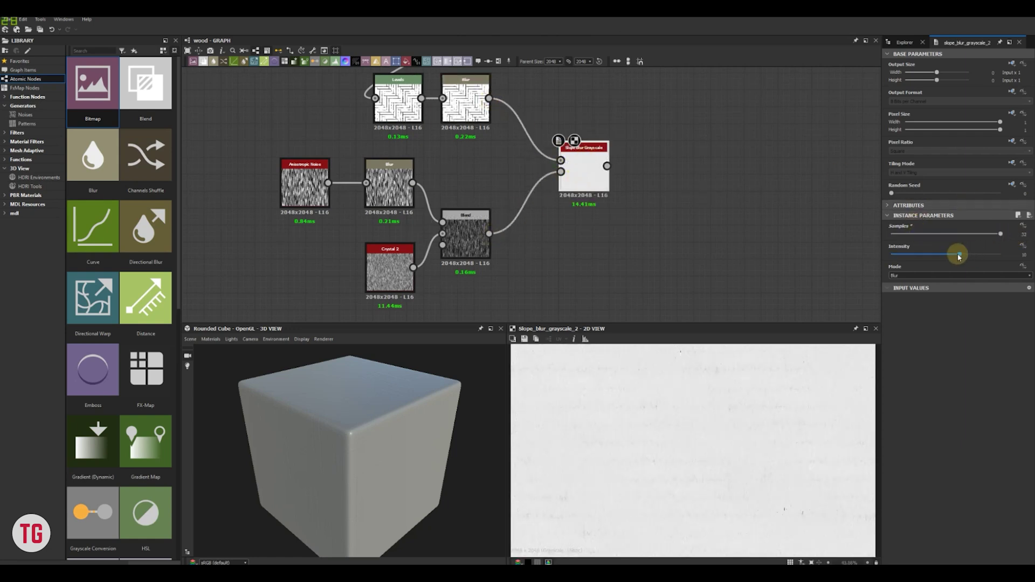
pyautogui.moveTo(953, 256); pyautogui.dragTo(891, 255)
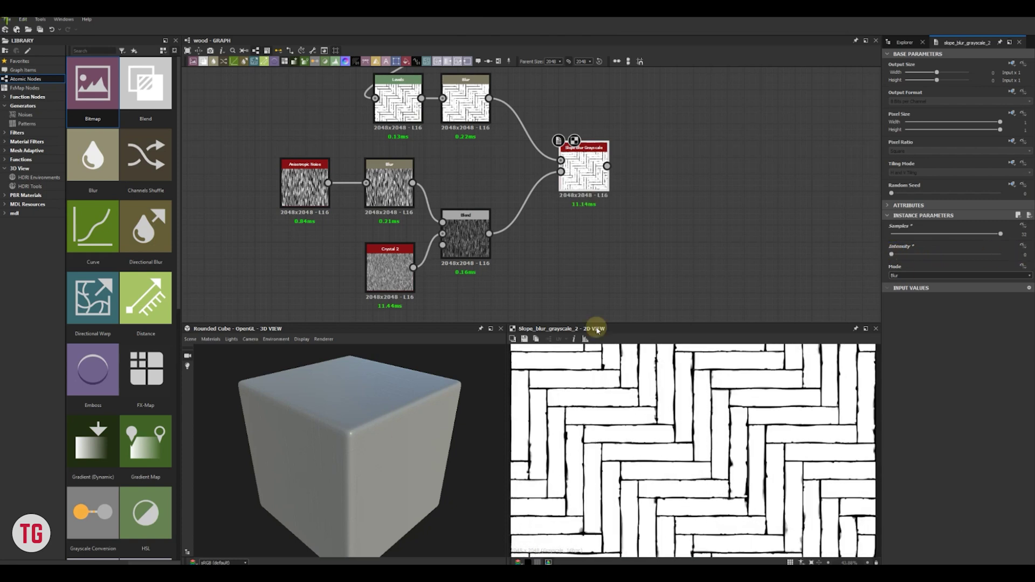
pyautogui.click(916, 275)
pyautogui.click(906, 284)
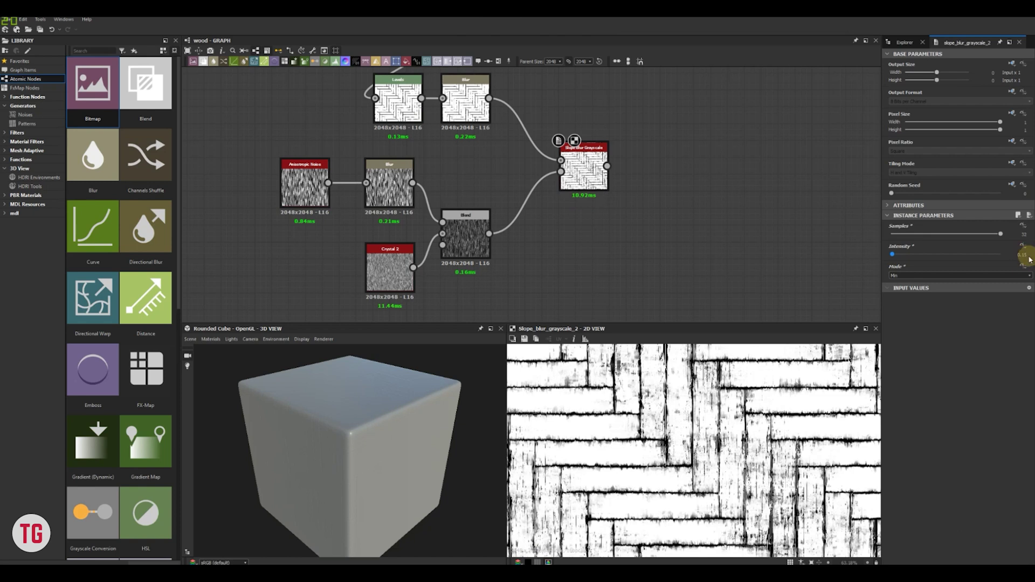
pyautogui.scroll(2, 736, 397)
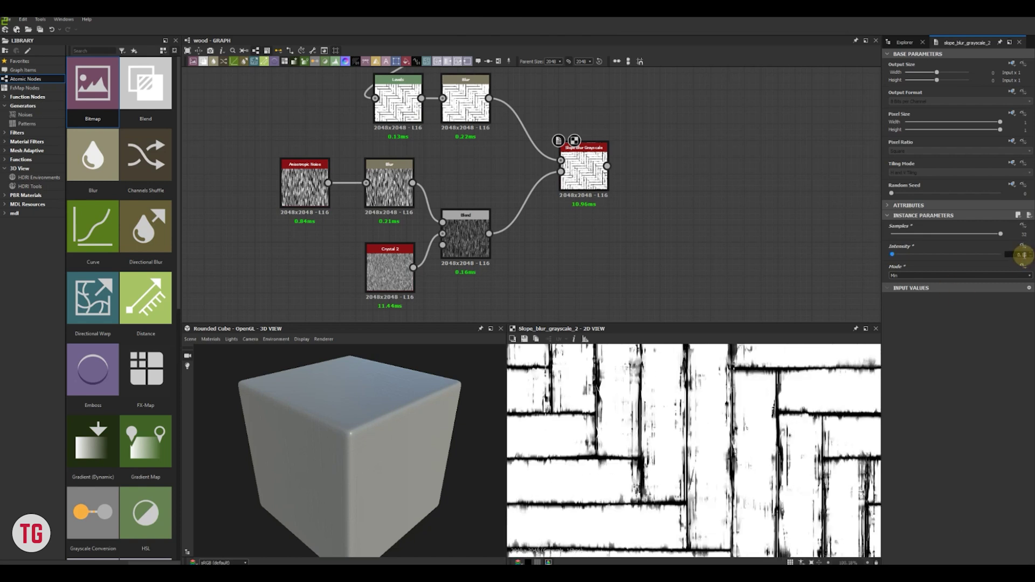
pyautogui.scroll(-3, 700, 422)
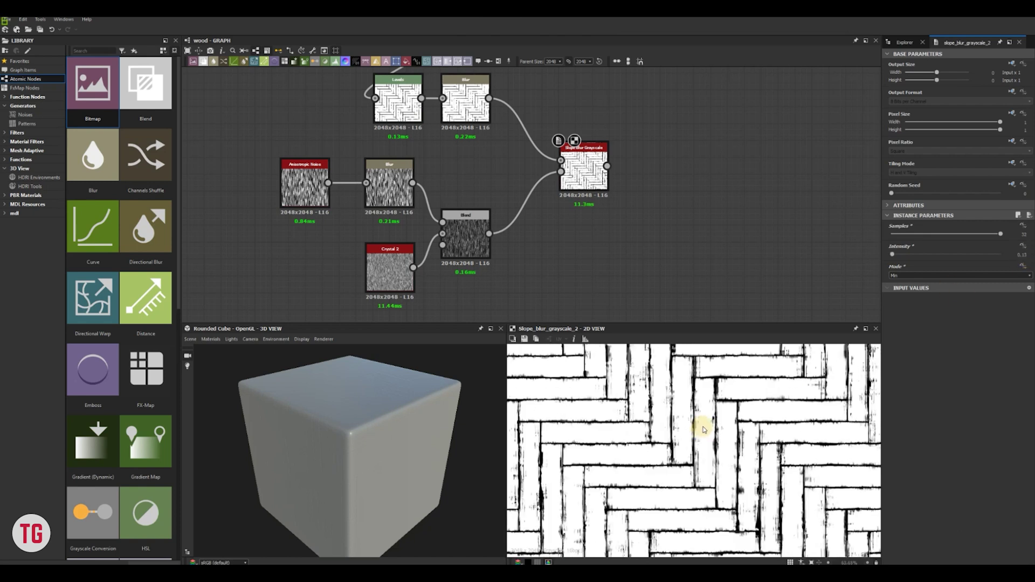
pyautogui.scroll(1, 712, 417)
pyautogui.scroll(-3, 517, 184)
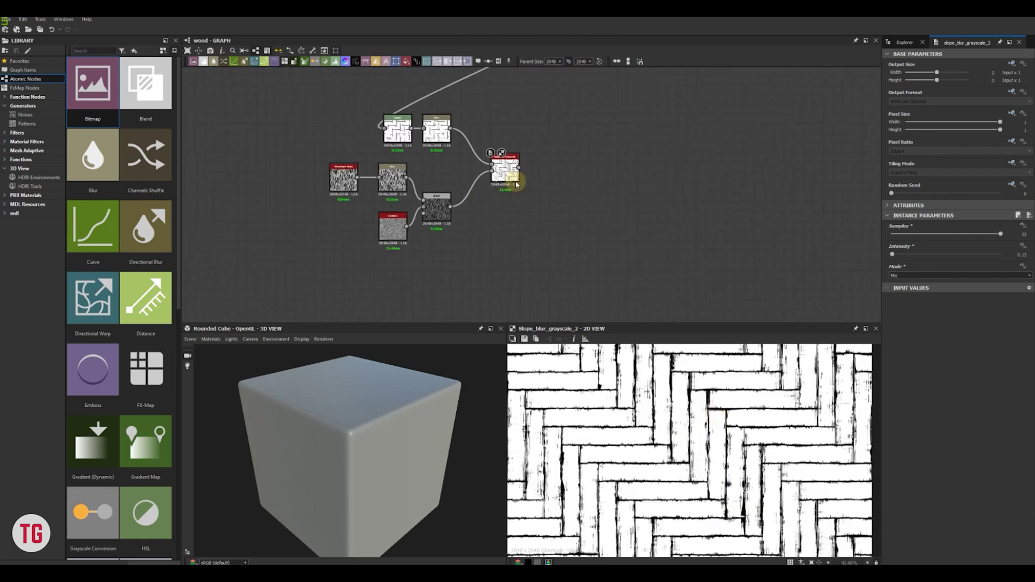
# Add a Transformation 2D node fed by the noise Blend, keeping the Blend connected directly to the Slope Blur's slope input
pyautogui.click(442, 221)
pyautogui.press('space')
pyautogui.write('tra')
pyautogui.click(471, 234)
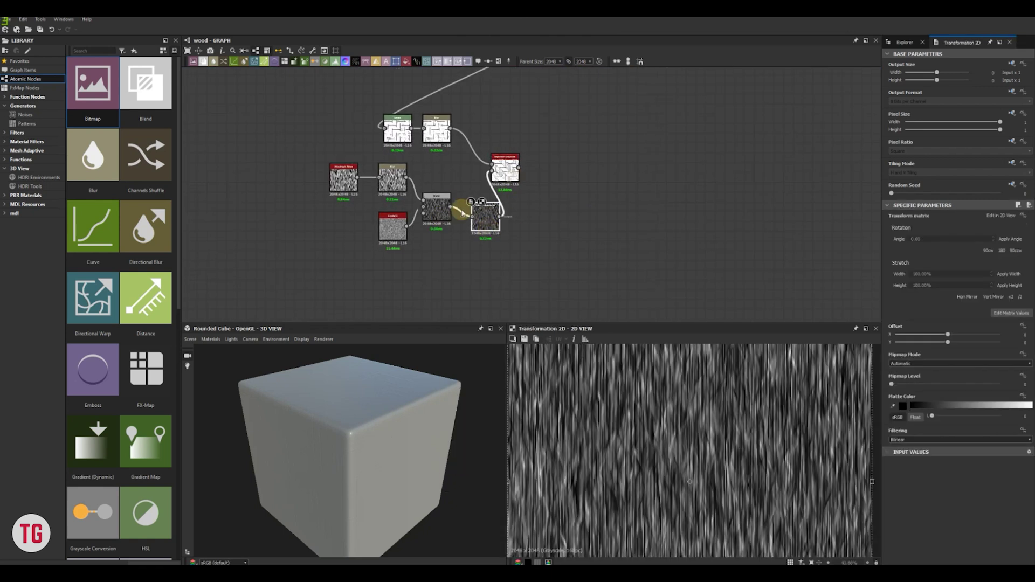
pyautogui.moveTo(493, 172); pyautogui.dragTo(492, 171)
pyautogui.moveTo(484, 221); pyautogui.dragTo(504, 241)
# Rotate the noise 90 degrees in the Transformation 2D node and place the node below the Slope Blur
pyautogui.scroll(-5, 699, 424)
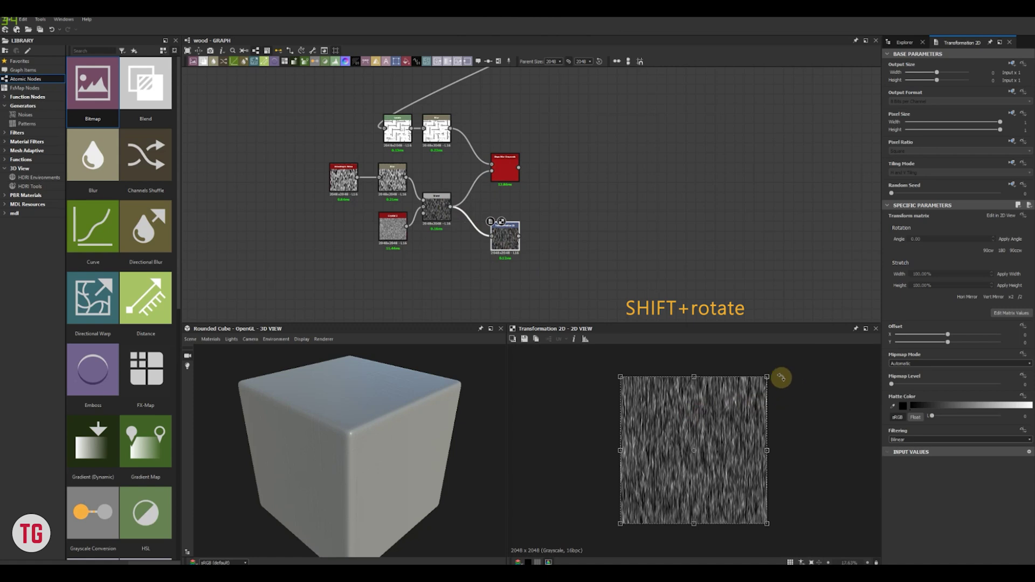
pyautogui.keyDown('shift'); pyautogui.moveTo(801, 404); pyautogui.dragTo(807, 523); pyautogui.keyUp('shift')
pyautogui.moveTo(505, 171); pyautogui.dragTo(511, 171)
pyautogui.moveTo(505, 246); pyautogui.dragTo(495, 247)
# Duplicate the Slope Blur Grayscale node, drive the lower one's slope with the Transformation 2D output, and align the nodes
pyautogui.click(514, 173)
pyautogui.hotkey('ctrl', 'd')
pyautogui.click(552, 227)
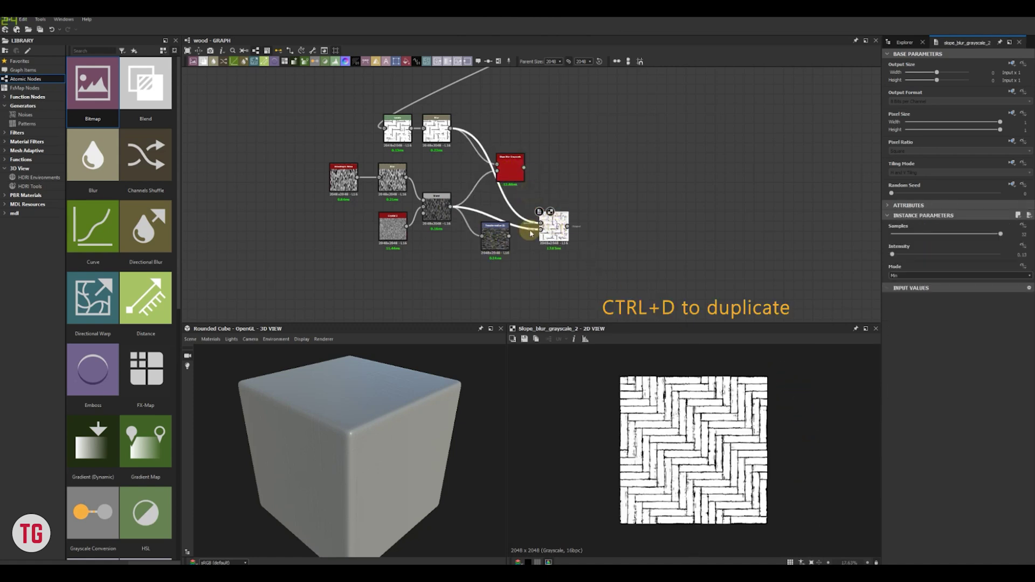
pyautogui.scroll(2, 518, 232)
pyautogui.moveTo(510, 142); pyautogui.dragTo(573, 134)
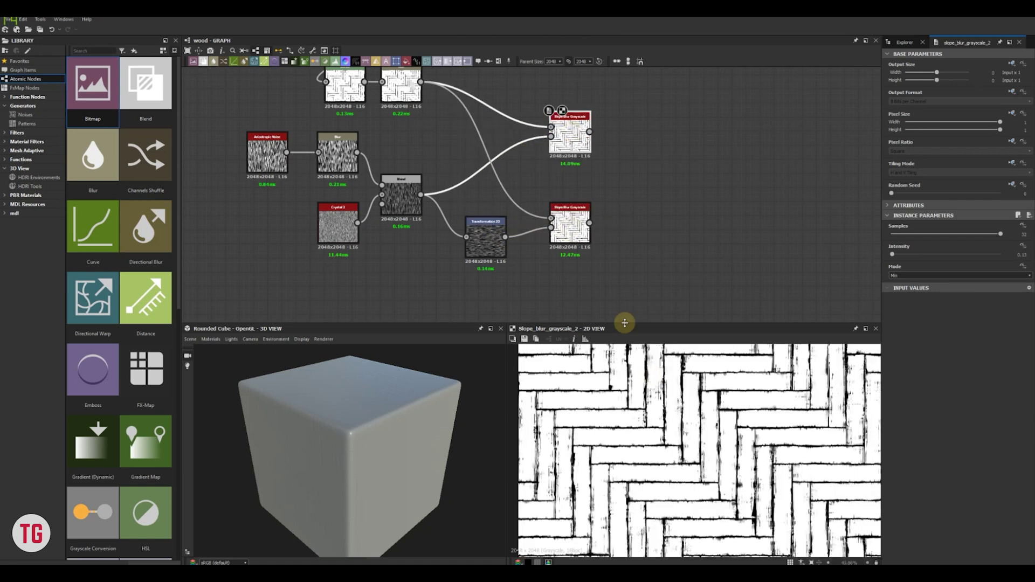
pyautogui.moveTo(489, 247); pyautogui.dragTo(489, 232)
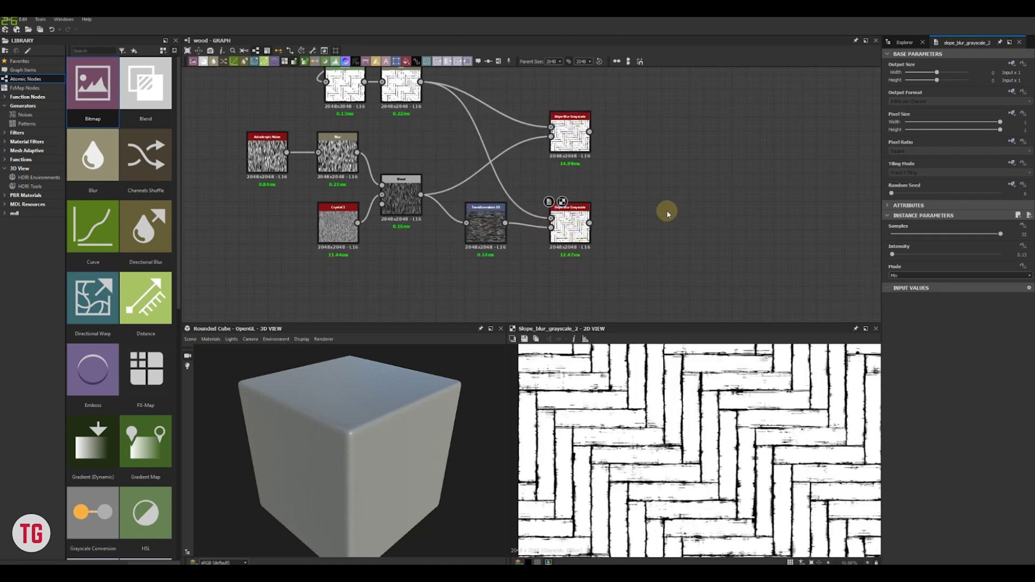
# Add a Blend node beside the two Slope Blurs and connect the upper Slope Blur to its foreground
pyautogui.scroll(-2, 667, 214)
pyautogui.moveTo(668, 214); pyautogui.dragTo(520, 218, button='middle')
pyautogui.press('space')
pyautogui.click(524, 192)
pyautogui.scroll(2, 524, 194)
pyautogui.moveTo(498, 172); pyautogui.dragTo(527, 173)
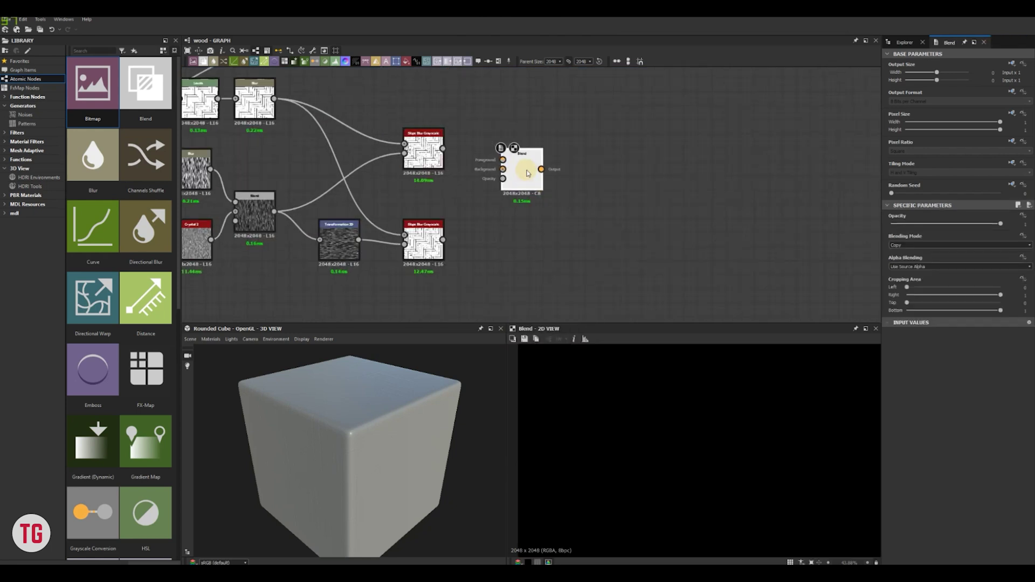
pyautogui.moveTo(443, 149); pyautogui.dragTo(520, 156)
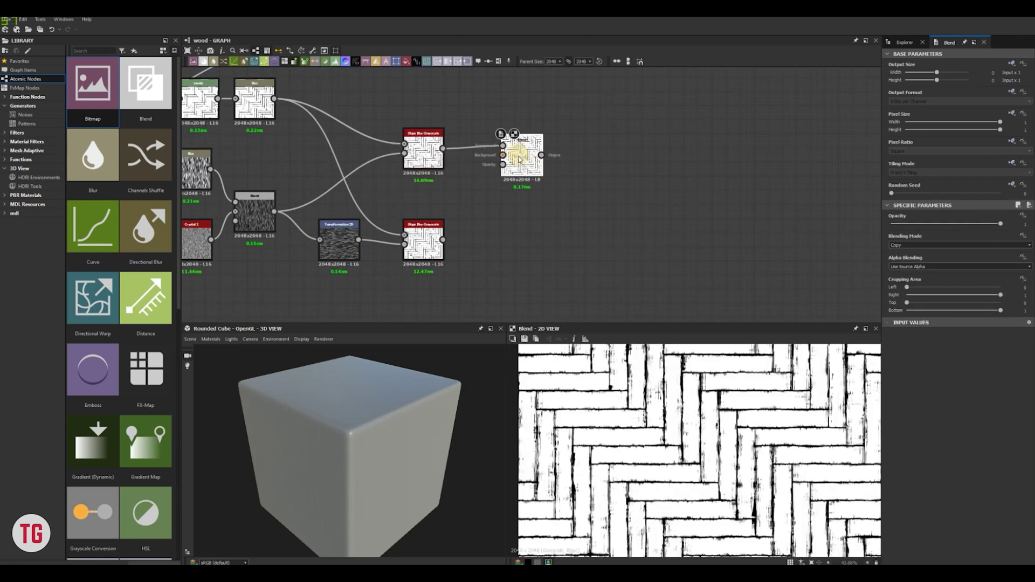
# Examine the Mask 1 output of the Weave Generator in the Planks group
pyautogui.scroll(-4, 548, 178)
pyautogui.moveTo(550, 180); pyautogui.dragTo(556, 277, button='middle')
pyautogui.click(325, 144)
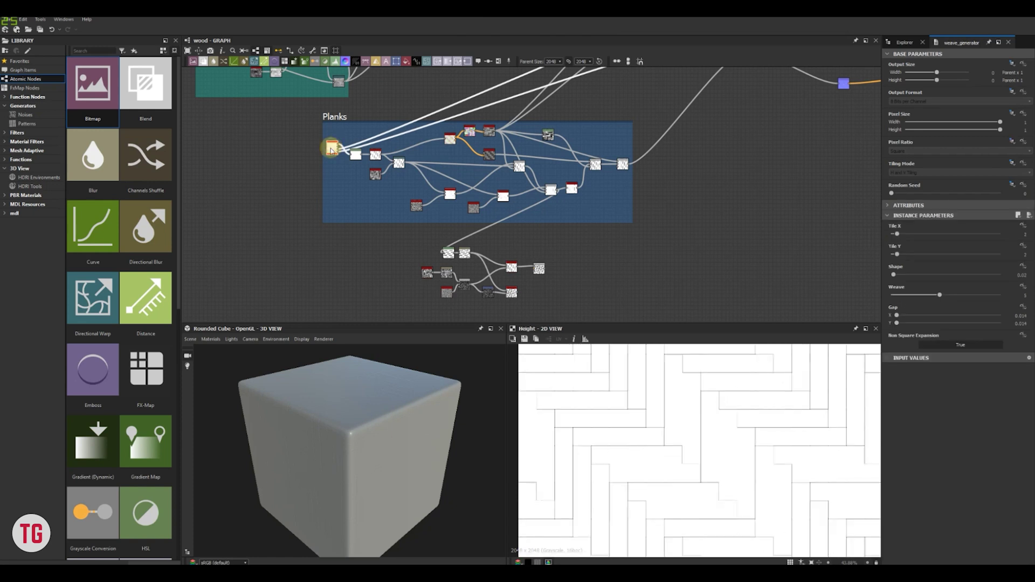
pyautogui.scroll(5, 329, 144)
pyautogui.scroll(-3, 432, 189)
pyautogui.click(401, 182)
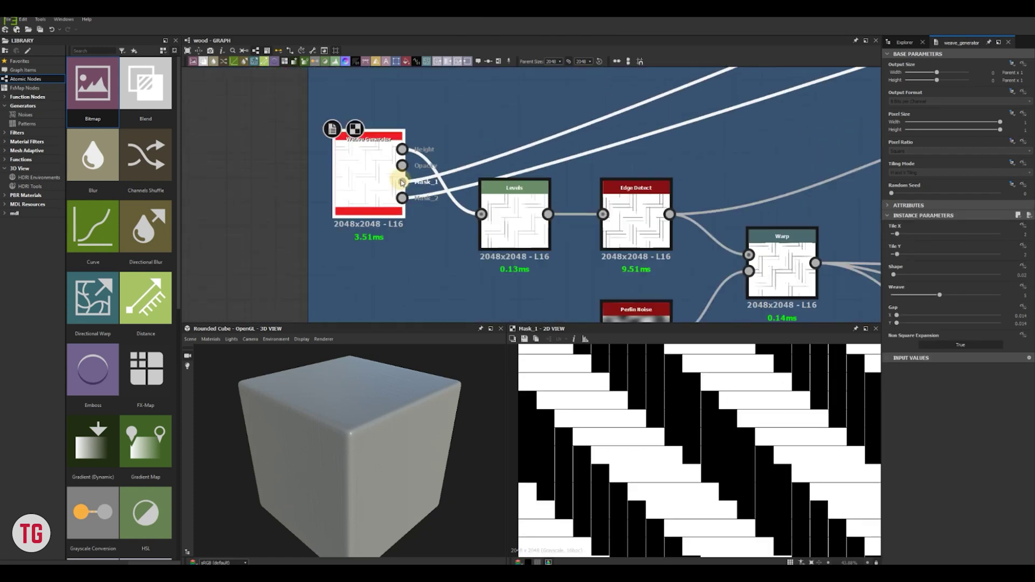
# Connect the Weave Generator's Mask 1 to the new Blend node's opacity and preview the masked planks
pyautogui.scroll(-5, 595, 225)
pyautogui.moveTo(717, 287); pyautogui.dragTo(376, 148, button='middle')
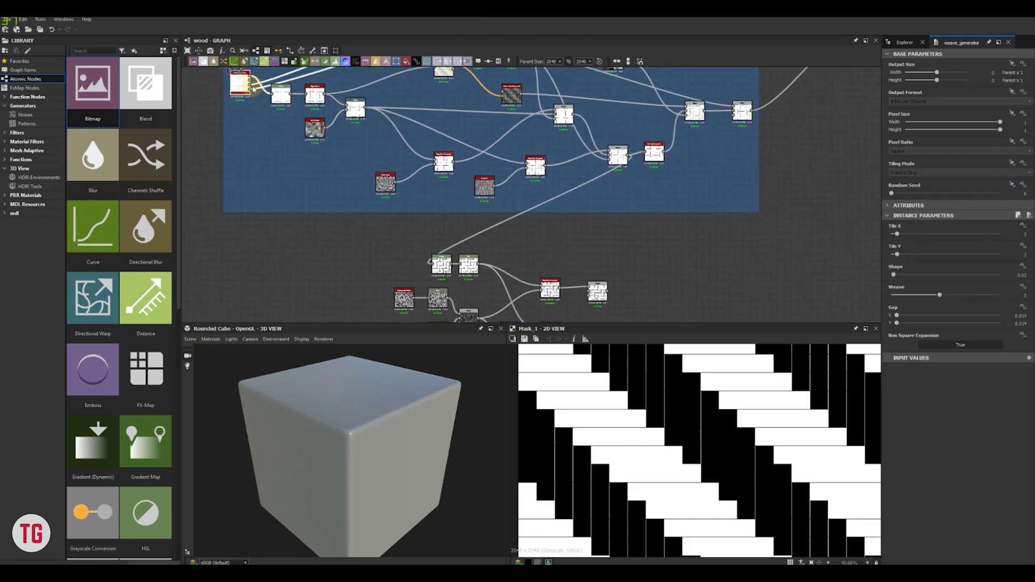
pyautogui.moveTo(644, 299); pyautogui.dragTo(613, 195, button='middle')
pyautogui.scroll(3, 567, 188)
pyautogui.click(548, 196)
pyautogui.doubleClick(569, 188)
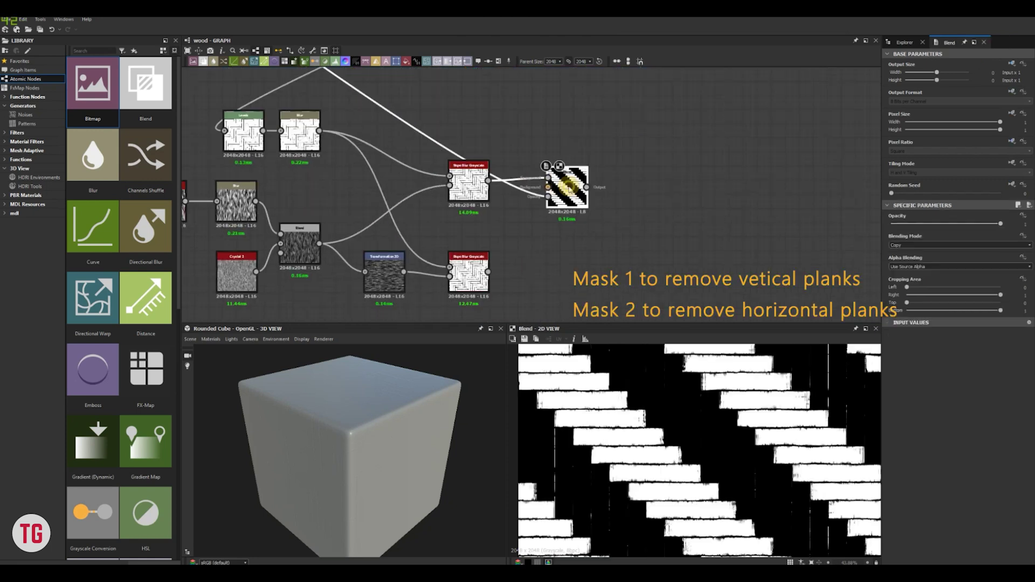
pyautogui.scroll(-2, 646, 420)
pyautogui.scroll(2, 683, 437)
pyautogui.scroll(-3, 550, 199)
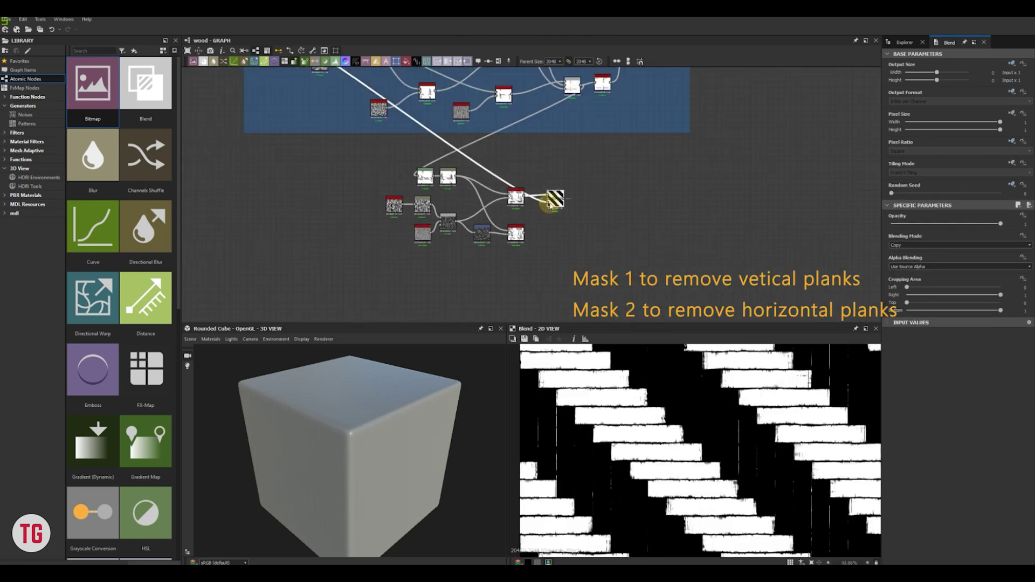
# Connect the Weave Generator's Mask 2 to the new Blend node's opacity input in place of Mask 1
pyautogui.moveTo(550, 199); pyautogui.dragTo(590, 252, button='middle')
pyautogui.doubleClick(297, 83)
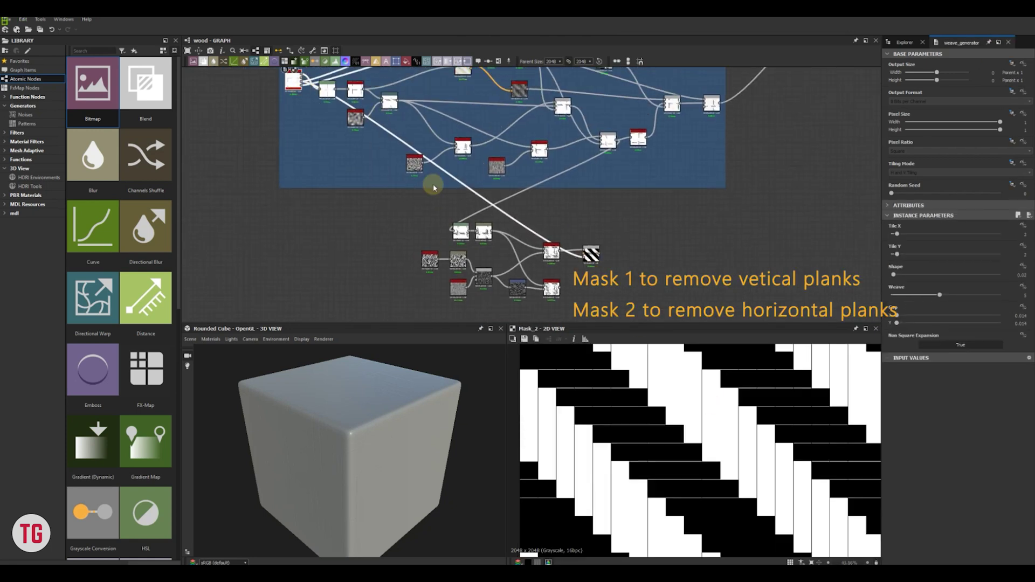
pyautogui.moveTo(529, 241); pyautogui.dragTo(584, 258)
pyautogui.scroll(3, 619, 280)
pyautogui.moveTo(620, 279); pyautogui.dragTo(574, 232, button='middle')
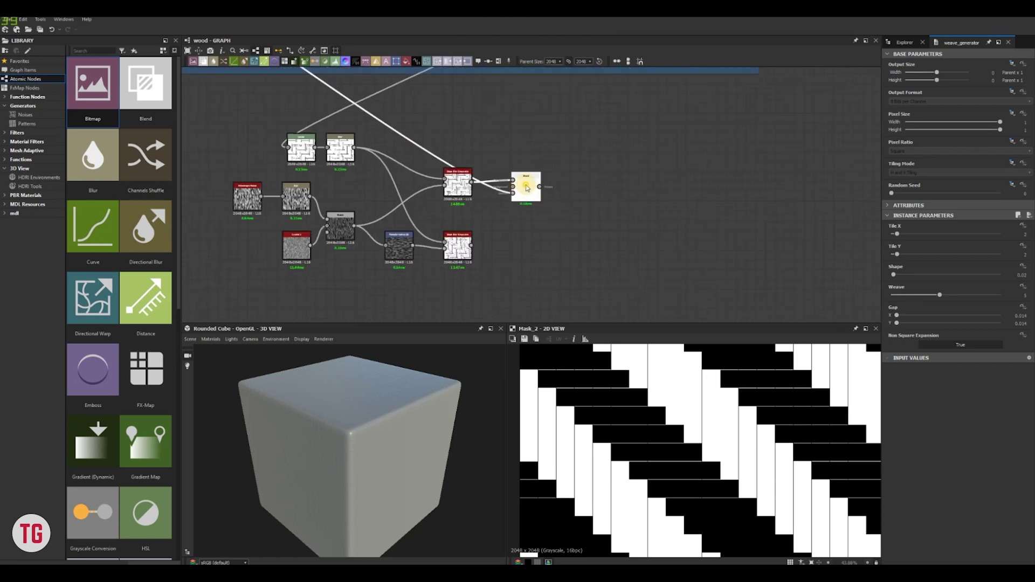
# Examine the Blend node's planks masked by Mask 2
pyautogui.doubleClick(527, 186)
pyautogui.scroll(2, 679, 396)
pyautogui.scroll(-3, 713, 447)
pyautogui.scroll(-1, 710, 444)
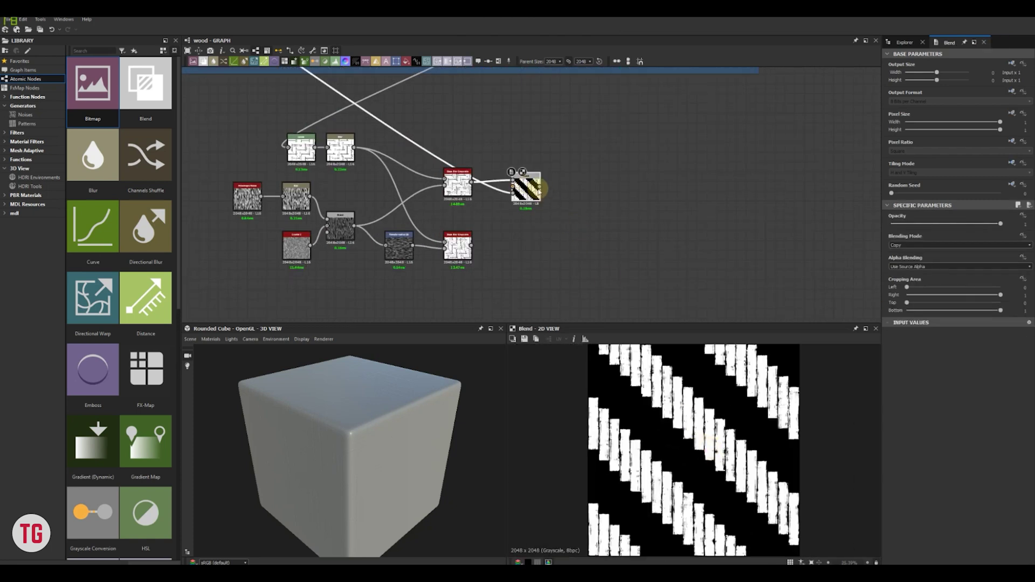
# Duplicate the masked Blend node and place the copy beside the lower Slope Blur
pyautogui.moveTo(545, 248); pyautogui.dragTo(553, 248, button='middle')
pyautogui.hotkey('ctrl', 'd')
pyautogui.moveTo(539, 195); pyautogui.dragTo(536, 254)
pyautogui.scroll(1, 520, 248)
pyautogui.scroll(-4, 517, 243)
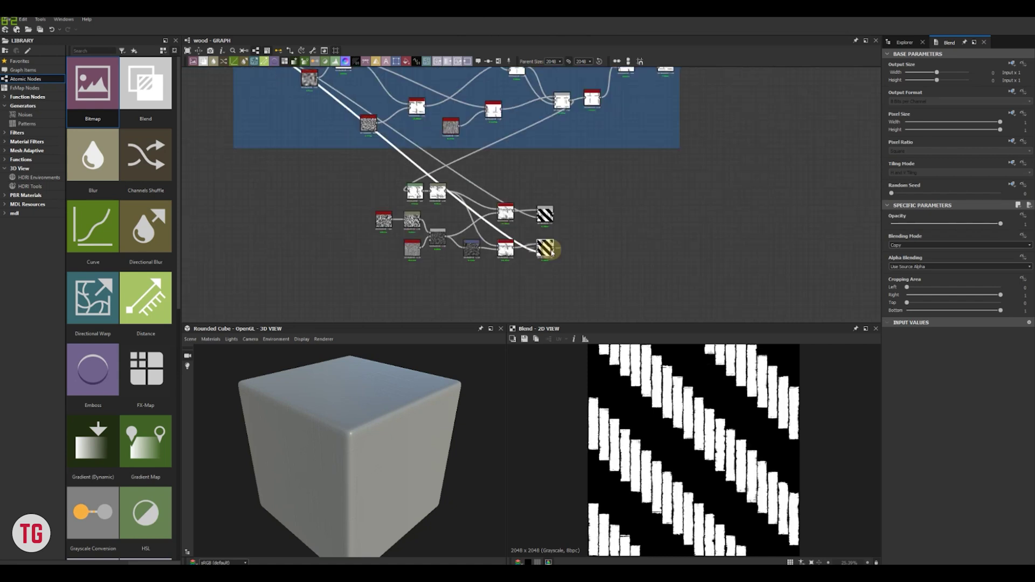
# Connect the Weave Generator's Mask 1 to the duplicate Blend's opacity and preview its result
pyautogui.moveTo(280, 86); pyautogui.dragTo(326, 154, button='middle')
pyautogui.scroll(8, 326, 155)
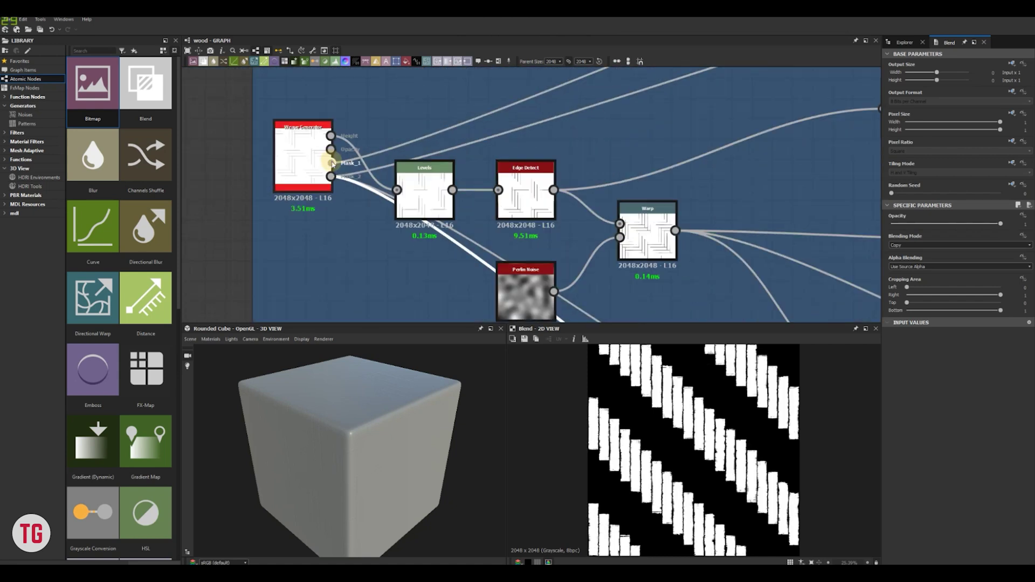
pyautogui.doubleClick(323, 156)
pyautogui.scroll(-6, 495, 181)
pyautogui.moveTo(587, 253); pyautogui.dragTo(378, 158, button='middle')
pyautogui.scroll(-1, 251, 87)
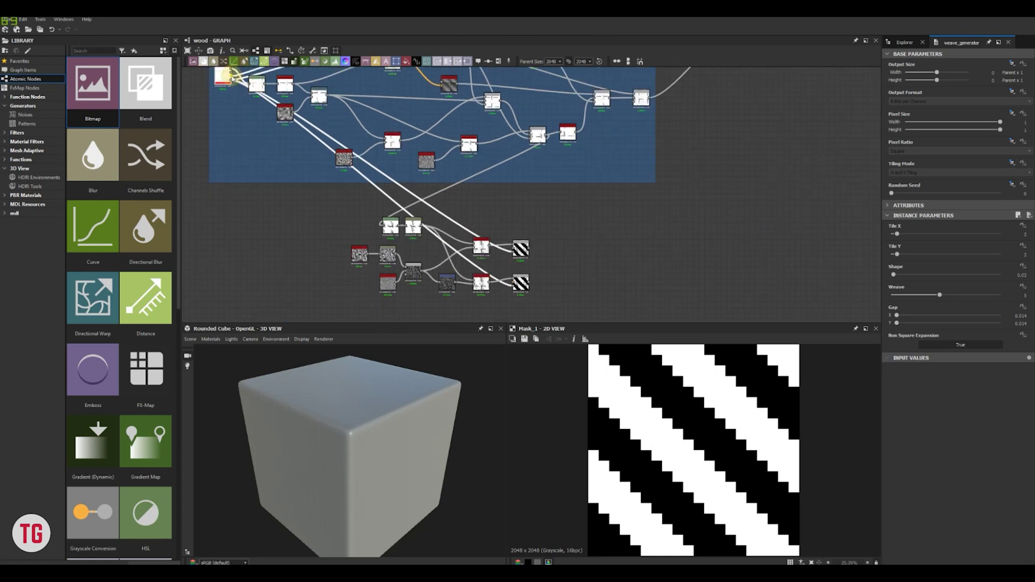
pyautogui.moveTo(455, 233); pyautogui.dragTo(509, 282)
pyautogui.doubleClick(519, 284)
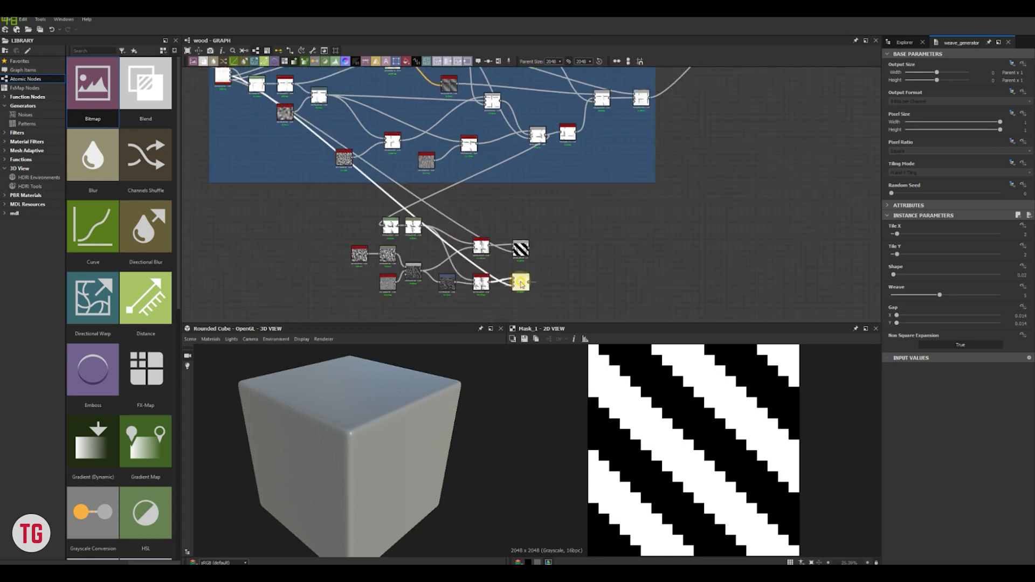
# Add a third Blend node combining the two masked Blends and set its blending mode to Add (Linear Dodge)
pyautogui.scroll(6, 666, 416)
pyautogui.moveTo(578, 280); pyautogui.dragTo(599, 264, button='middle')
pyautogui.scroll(3, 581, 261)
pyautogui.click(570, 247)
pyautogui.press('space')
pyautogui.click(587, 270)
pyautogui.moveTo(531, 214); pyautogui.dragTo(563, 239)
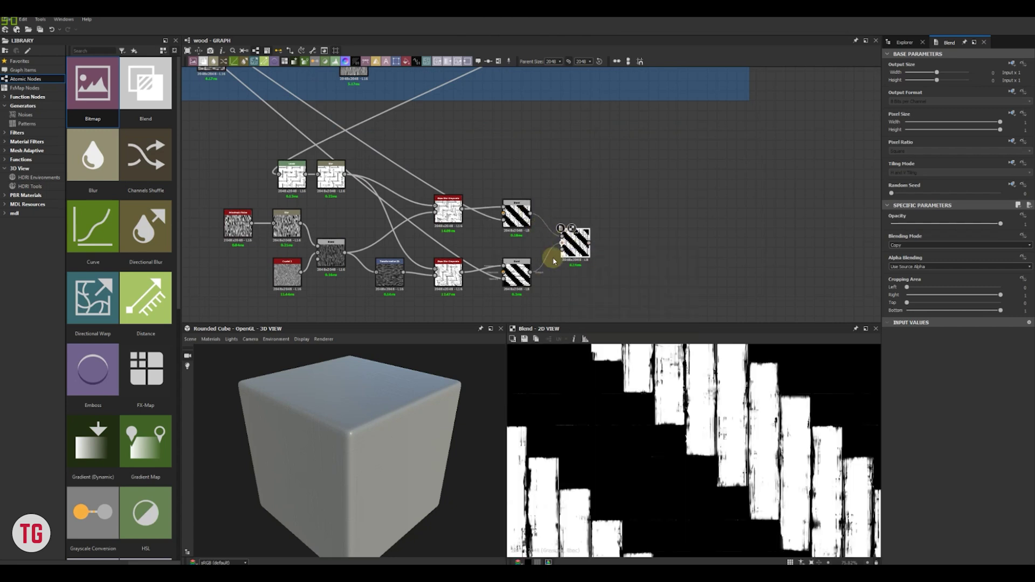
pyautogui.click(906, 245)
pyautogui.click(907, 258)
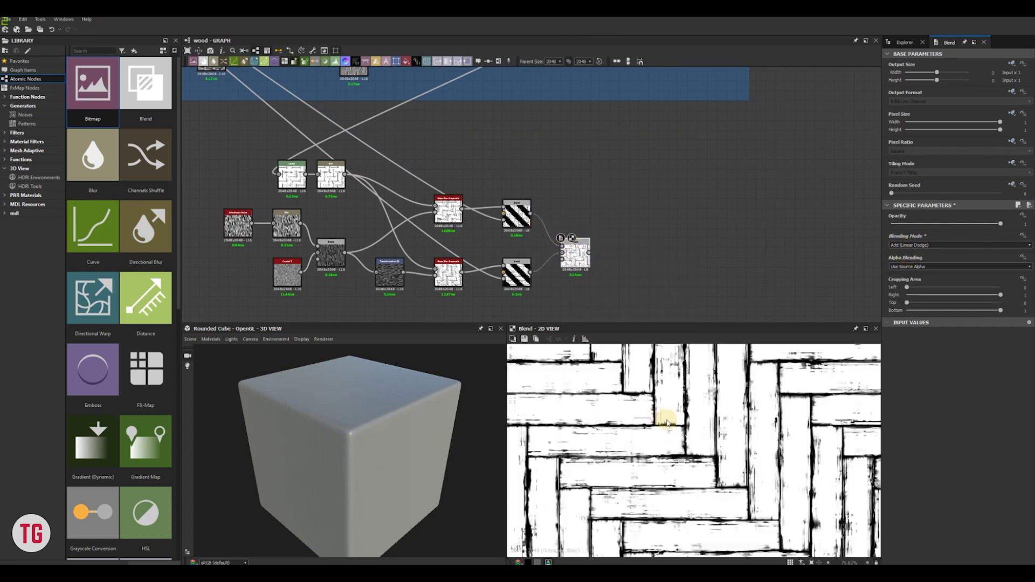
# Inspect the combined edge noise and set the intensity of the Blur node after the Levels to 0.25
pyautogui.scroll(-3, 666, 416)
pyautogui.scroll(3, 705, 411)
pyautogui.scroll(3, 325, 190)
pyautogui.moveTo(326, 190); pyautogui.dragTo(379, 155, button='middle')
pyautogui.click(325, 139)
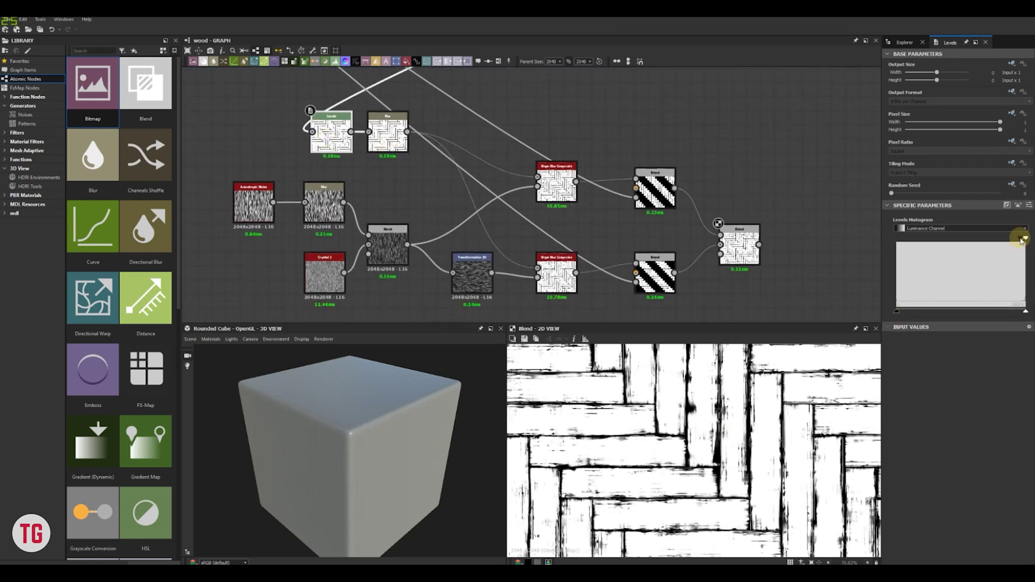
pyautogui.click(387, 132)
pyautogui.moveTo(917, 227)
pyautogui.mouseDown()
pyautogui.moveTo(973, 227)
pyautogui.moveTo(885, 223)
pyautogui.moveTo(919, 227)
pyautogui.mouseUp()
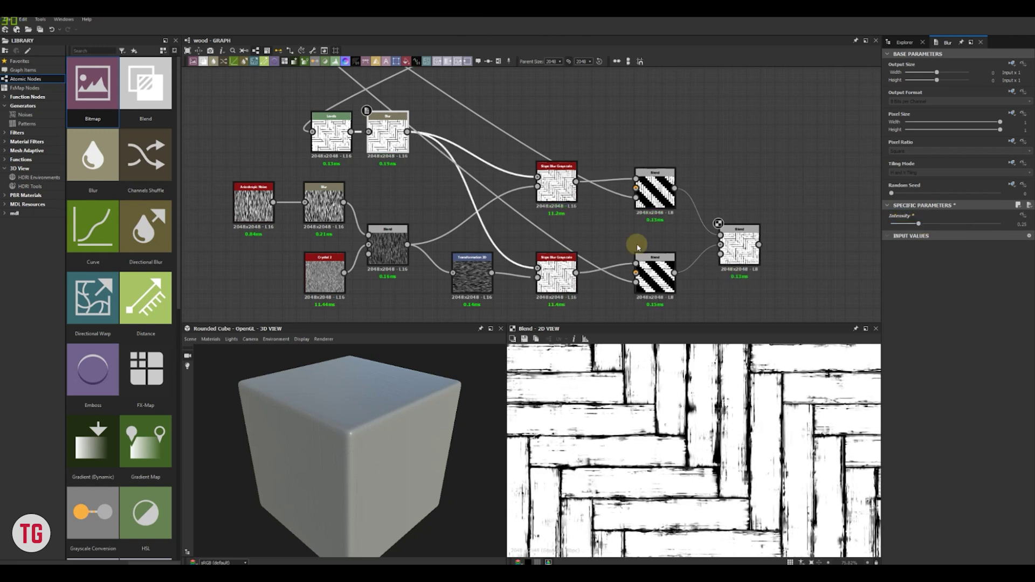
# Enclose the new edge mask nodes in a frame and title it "Edge Noise"
pyautogui.scroll(-1, 747, 239)
pyautogui.moveTo(747, 238); pyautogui.dragTo(619, 197, button='middle')
pyautogui.scroll(-6, 779, 464)
pyautogui.scroll(-5, 598, 214)
pyautogui.scroll(1, 642, 226)
pyautogui.moveTo(657, 257); pyautogui.dragTo(394, 172)
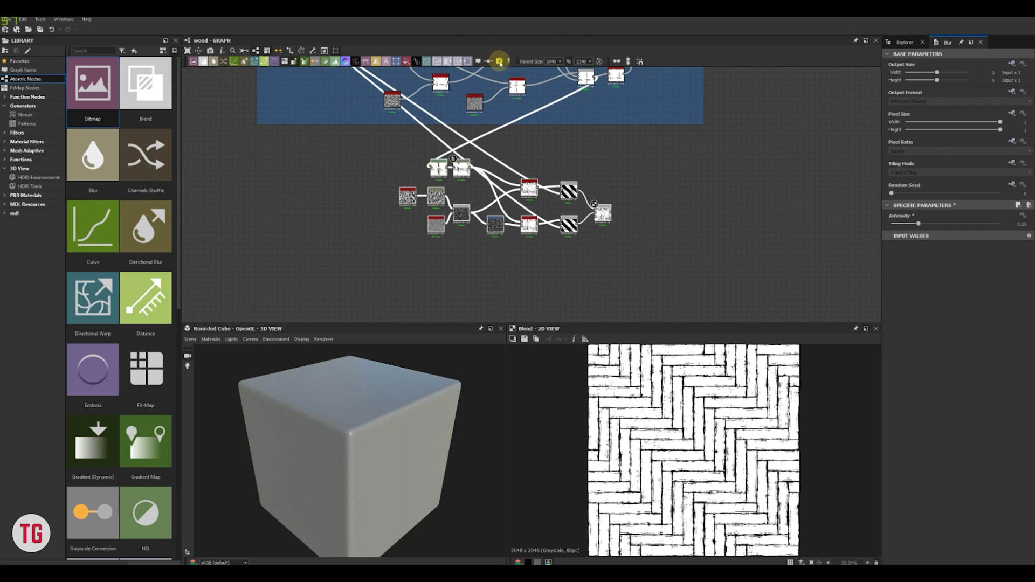
pyautogui.click(499, 61)
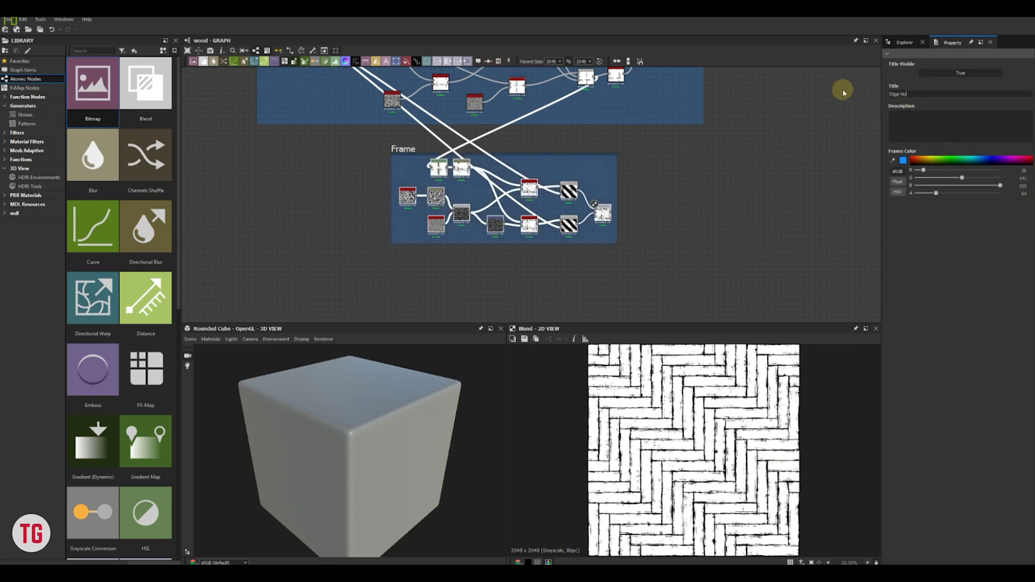
# Color the Edge Noise frame violet-blue and align it beneath the Planks group
pyautogui.moveTo(937, 159); pyautogui.dragTo(971, 158)
pyautogui.scroll(-6, 573, 252)
pyautogui.moveTo(578, 249); pyautogui.dragTo(536, 271, button='middle')
pyautogui.click(994, 158)
pyautogui.moveTo(442, 258); pyautogui.dragTo(438, 269)
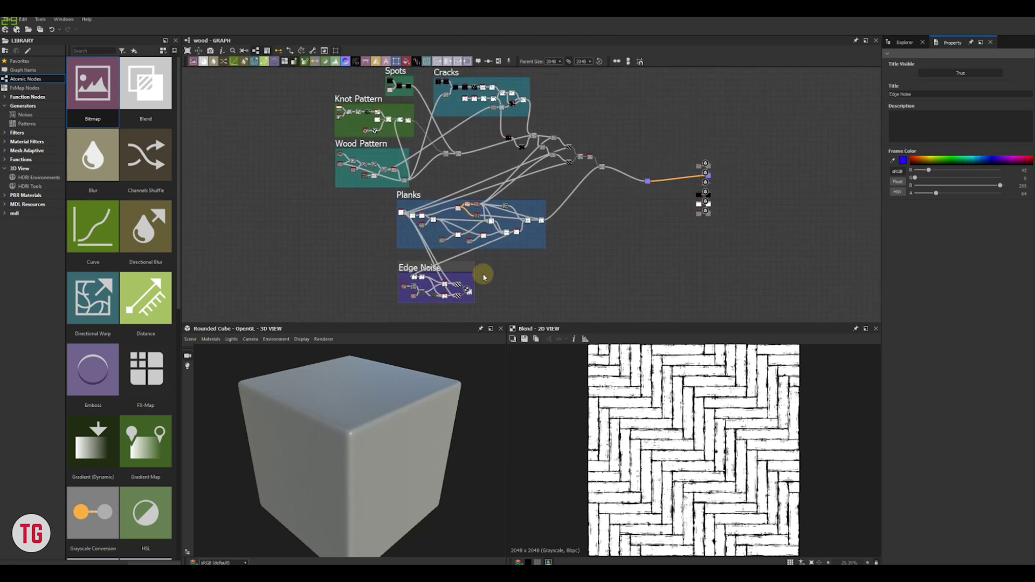
pyautogui.click(572, 278)
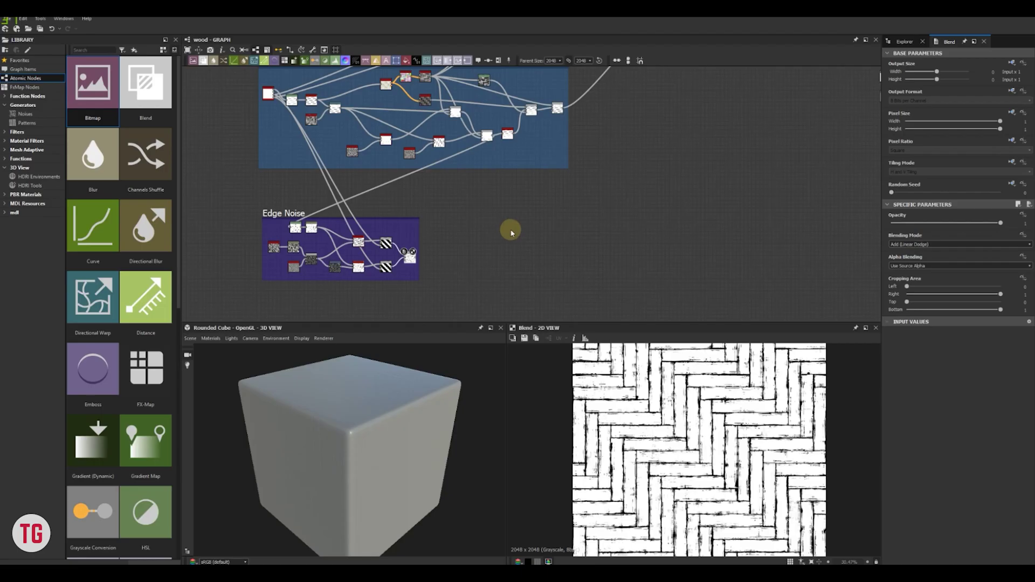
# Preview the Normal node's wood detail up close and adjust its intensity
pyautogui.moveTo(695, 102); pyautogui.dragTo(539, 253, button='middle')
pyautogui.scroll(6, 550, 244)
pyautogui.doubleClick(600, 221)
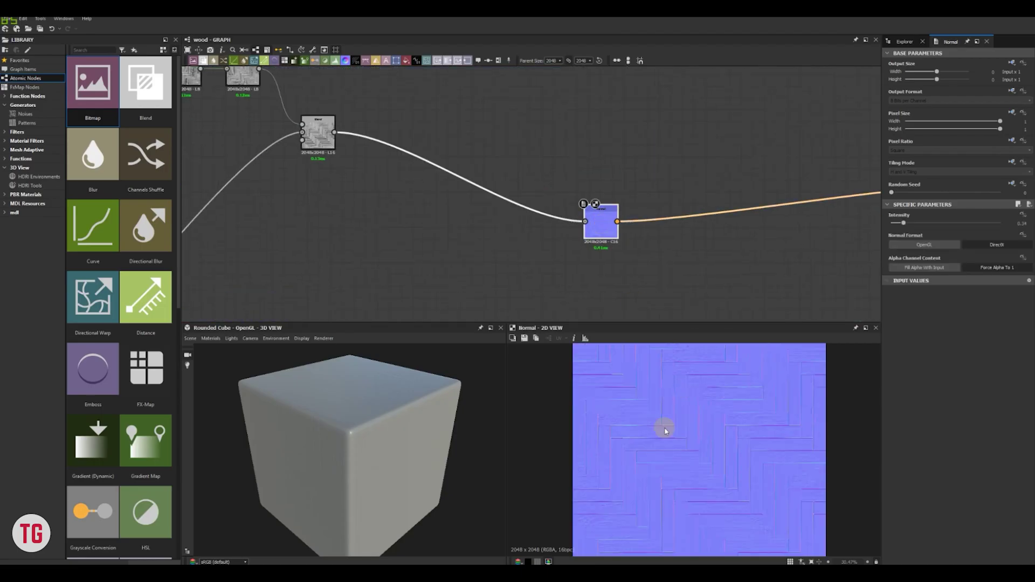
pyautogui.scroll(8, 682, 392)
pyautogui.moveTo(682, 392); pyautogui.dragTo(664, 404, button='middle')
pyautogui.scroll(2, 674, 405)
pyautogui.moveTo(916, 223)
pyautogui.mouseDown()
pyautogui.moveTo(894, 224)
pyautogui.moveTo(904, 222)
pyautogui.mouseUp()
# Add a Normal Sobel node below the existing Normal node
pyautogui.click(457, 254)
pyautogui.moveTo(478, 264); pyautogui.dragTo(476, 196, button='middle')
pyautogui.press('space')
pyautogui.write('norm')
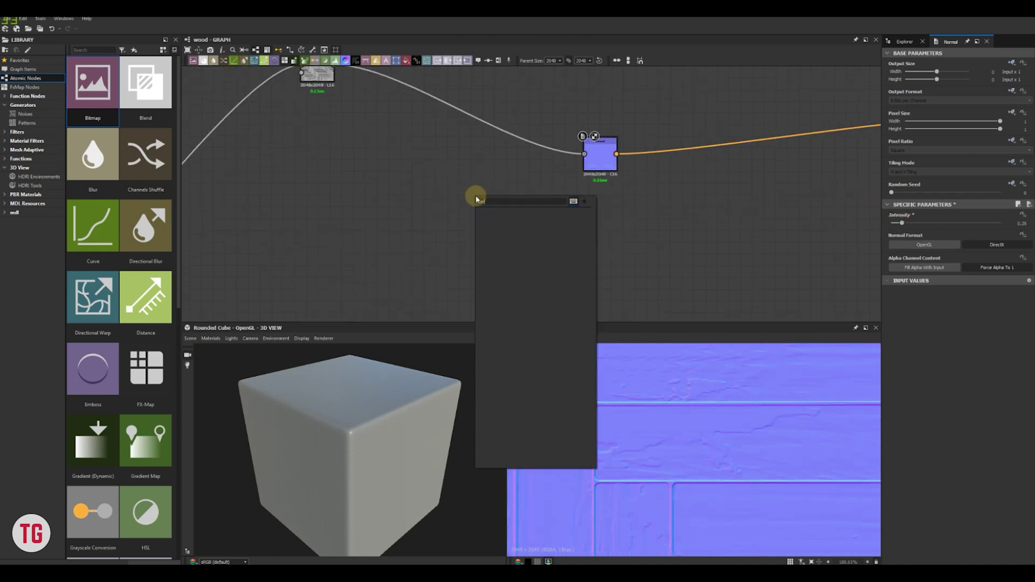
pyautogui.click(515, 287)
# Connect the final Blend to the Normal Sobel node and preview the resulting normal map
pyautogui.moveTo(389, 124); pyautogui.dragTo(394, 172, button='middle')
pyautogui.doubleClick(335, 113)
pyautogui.scroll(-5, 683, 487)
pyautogui.press('f')
pyautogui.moveTo(340, 114); pyautogui.dragTo(466, 249)
pyautogui.moveTo(482, 254); pyautogui.dragTo(612, 251)
pyautogui.doubleClick(612, 251)
# Set the Normal Sobel's intensity to 0.36 and compare its preview with the existing Normal node
pyautogui.scroll(9, 608, 425)
pyautogui.scroll(3, 640, 200)
pyautogui.moveTo(641, 200); pyautogui.dragTo(612, 123, button='middle')
pyautogui.moveTo(927, 234); pyautogui.dragTo(904, 236)
pyautogui.scroll(2, 582, 213)
pyautogui.doubleClick(530, 113)
pyautogui.scroll(2, 593, 412)
pyautogui.doubleClick(548, 213)
pyautogui.scroll(-8, 644, 199)
# Connect the Normal Sobel to the Normal output and inspect the plank relief on the 3D cube
pyautogui.moveTo(691, 201); pyautogui.dragTo(566, 233, button='middle')
pyautogui.moveTo(507, 231); pyautogui.dragTo(702, 185)
pyautogui.scroll(5, 416, 422)
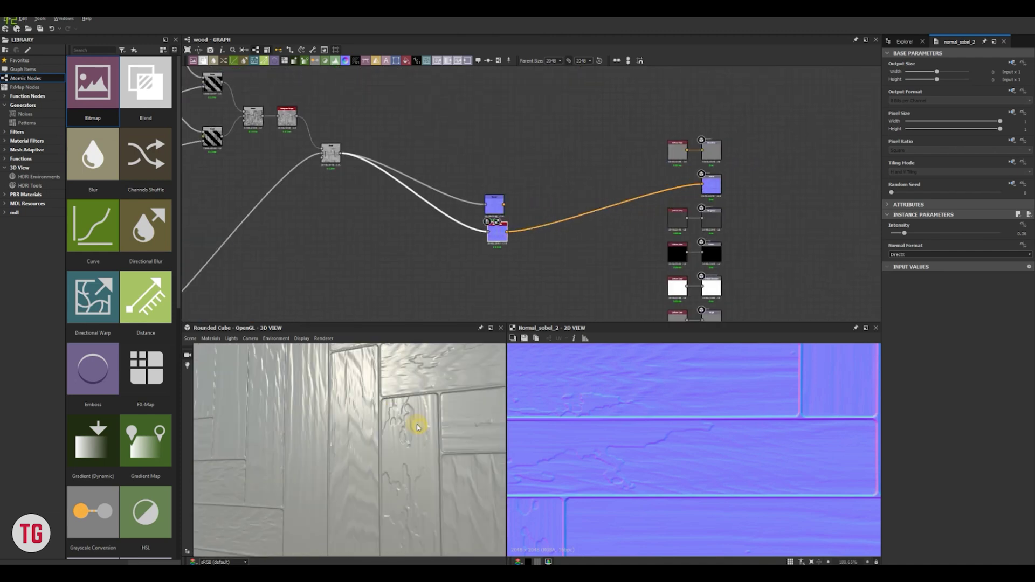
pyautogui.moveTo(330, 401); pyautogui.dragTo(346, 417)
# Compare the old Normal node at the output, move the Normal Sobel into its place and delete the old node
pyautogui.moveTo(504, 205); pyautogui.dragTo(702, 185)
pyautogui.moveTo(507, 232); pyautogui.dragTo(508, 172)
pyautogui.click(494, 209)
pyautogui.press('Delete')
# Set the Normal Sobel node's intensity to 0.64
pyautogui.scroll(6, 507, 175)
pyautogui.click(500, 173)
pyautogui.press('f')
pyautogui.scroll(4, 669, 449)
pyautogui.moveTo(915, 235); pyautogui.dragTo(925, 236)
pyautogui.moveTo(928, 238); pyautogui.dragTo(916, 233)
# Feed the Planks group's last Blend into the Height output, deleting the Uniform Color node that supplied it
pyautogui.scroll(-10, 440, 200)
pyautogui.moveTo(448, 226); pyautogui.dragTo(559, 199, button='middle')
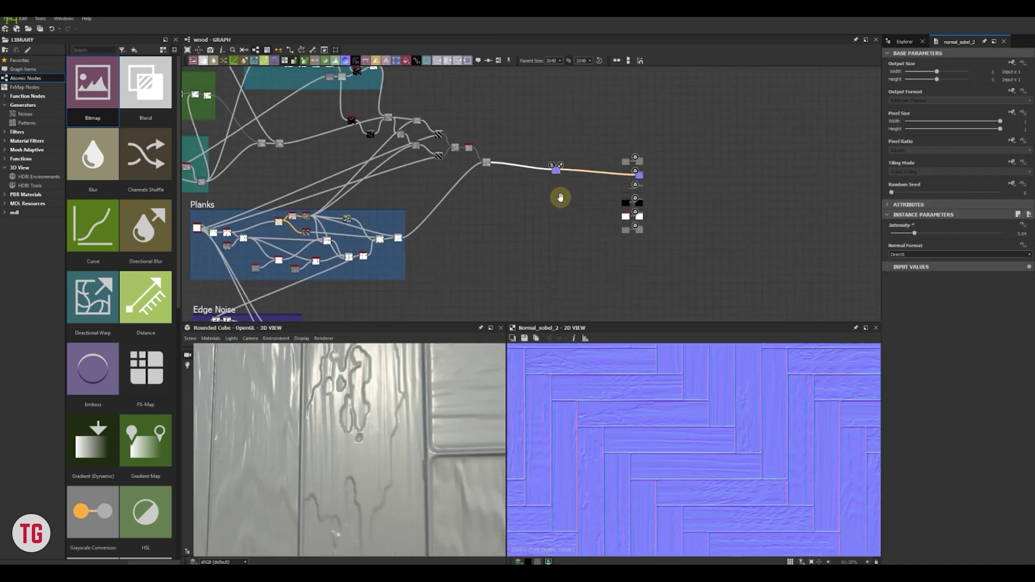
pyautogui.scroll(-2, 525, 229)
pyautogui.scroll(6, 511, 247)
pyautogui.doubleClick(521, 225)
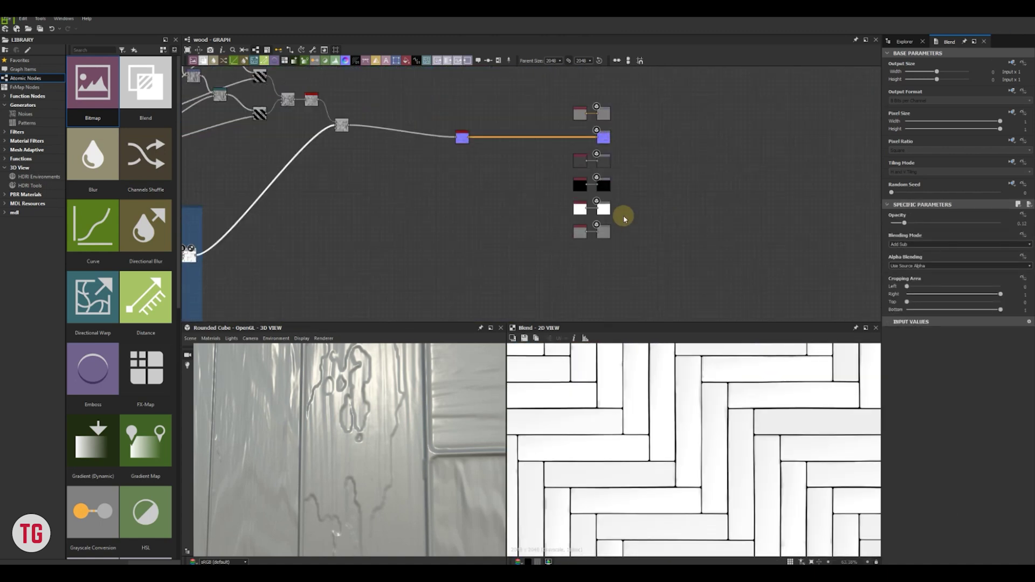
pyautogui.scroll(3, 666, 167)
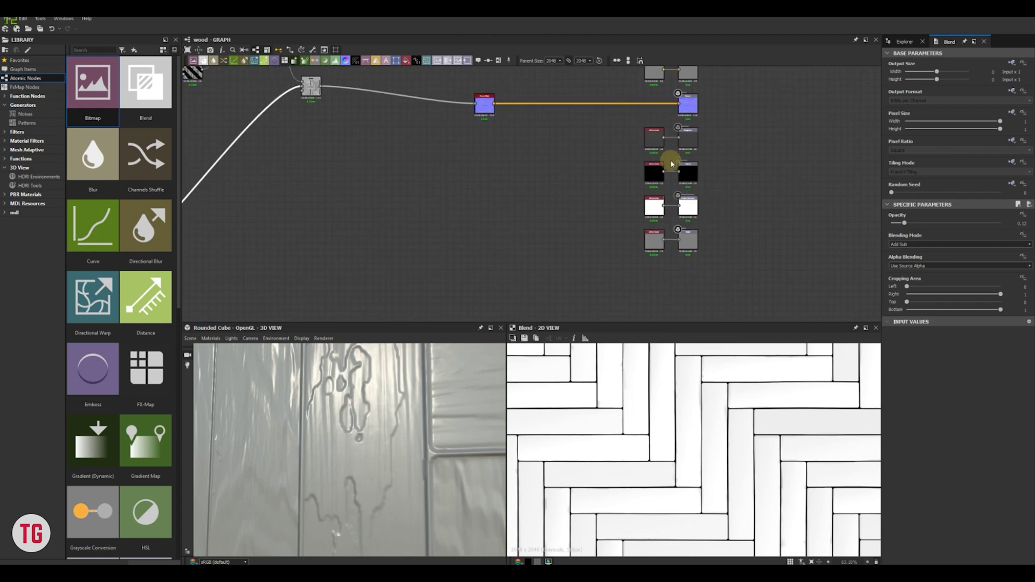
pyautogui.scroll(-5, 670, 246)
pyautogui.moveTo(680, 294); pyautogui.dragTo(717, 232, button='middle')
pyautogui.click(719, 225)
pyautogui.press('Delete')
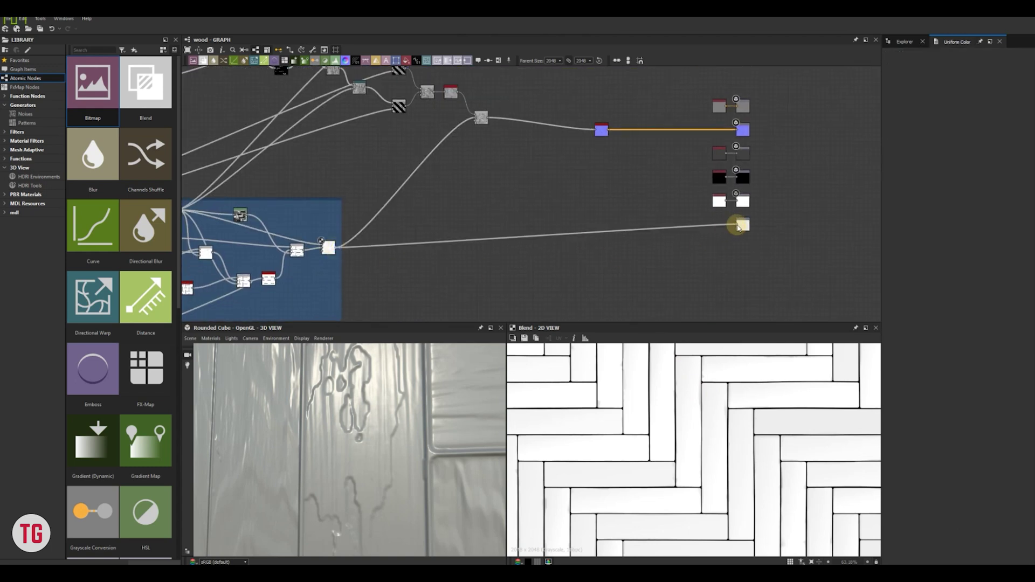
# Check the Height output and set the opacity of the Planks group's last Blend to 0.21
pyautogui.scroll(-5, 404, 430)
pyautogui.moveTo(391, 435); pyautogui.dragTo(372, 435)
pyautogui.scroll(10, 762, 235)
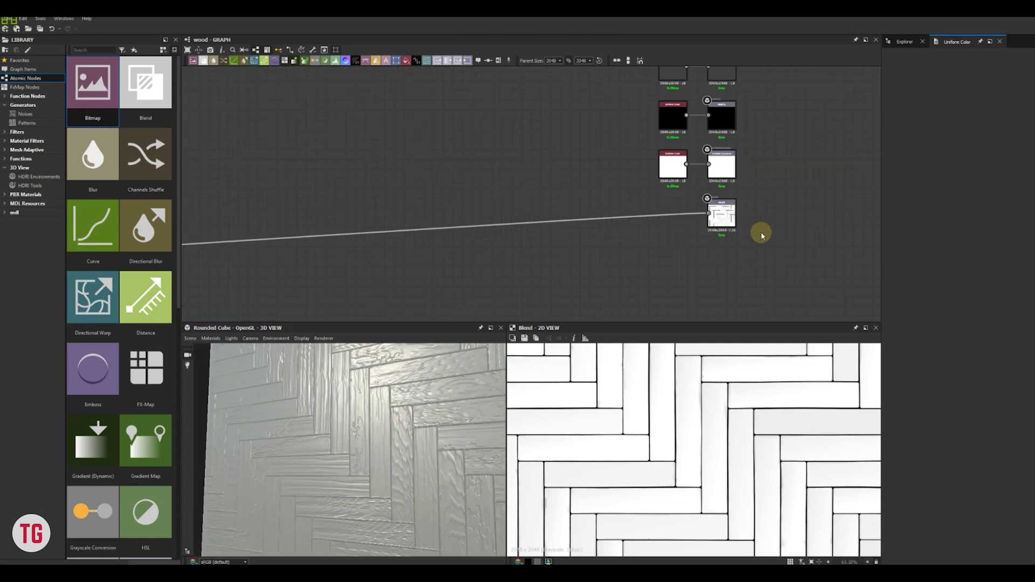
pyautogui.click(703, 197)
pyautogui.scroll(-4, 302, 225)
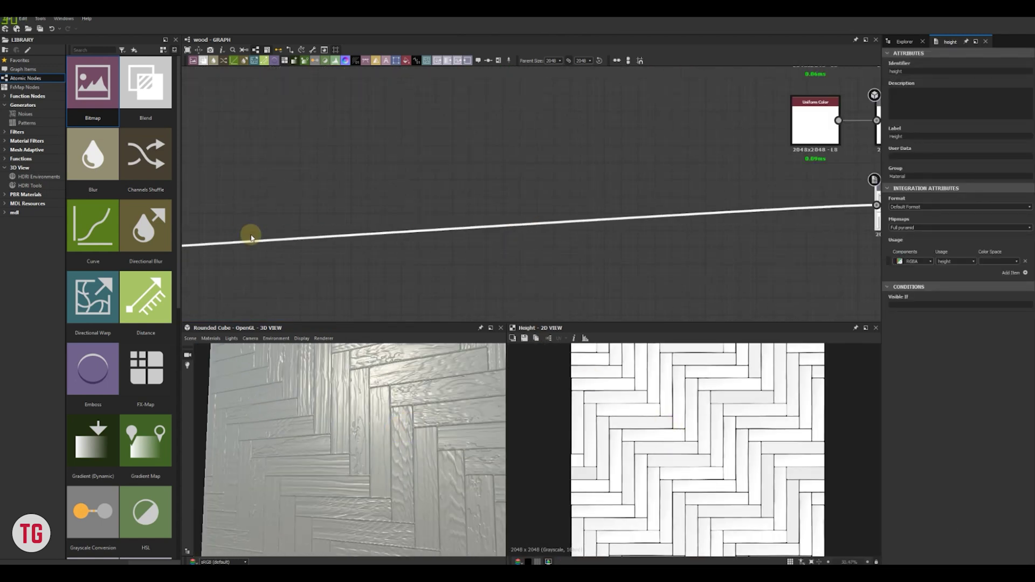
pyautogui.scroll(4, 452, 219)
pyautogui.click(452, 220)
pyautogui.moveTo(902, 222); pyautogui.dragTo(912, 224)
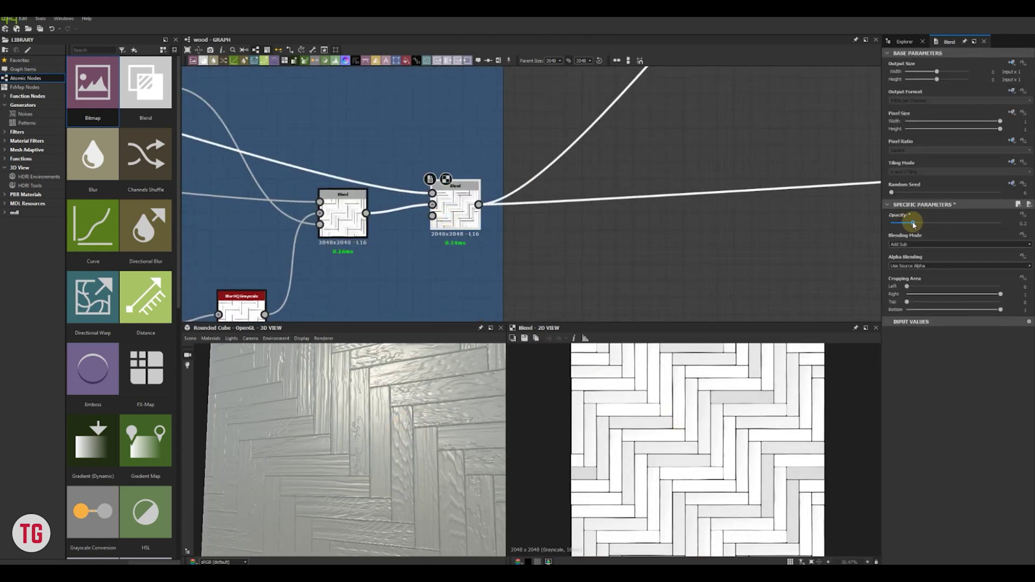
# Switch the 3D view's default material to physically_metallic_roughness with Tessellation
pyautogui.click(190, 338)
pyautogui.click(213, 340)
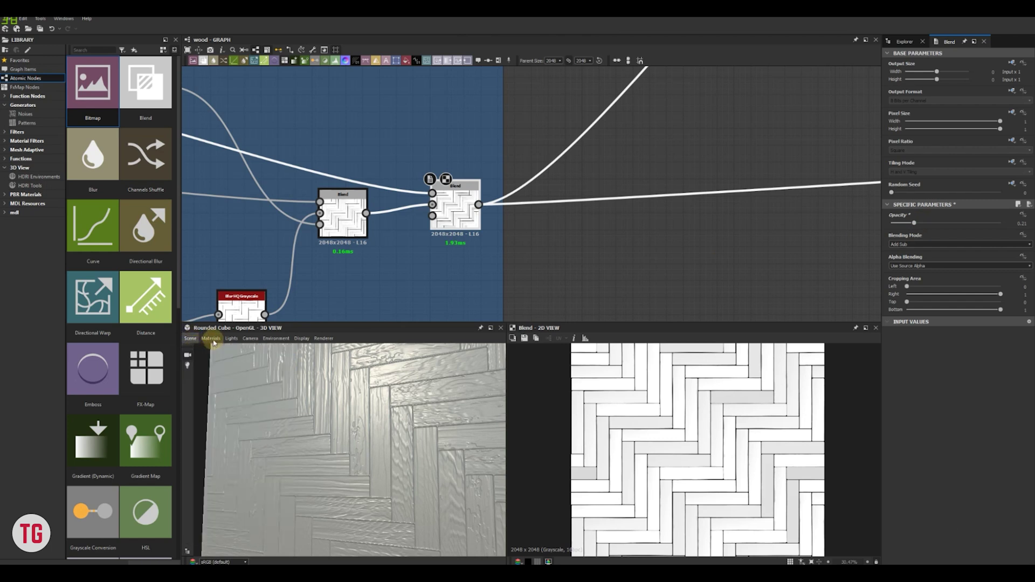
pyautogui.moveTo(221, 349)
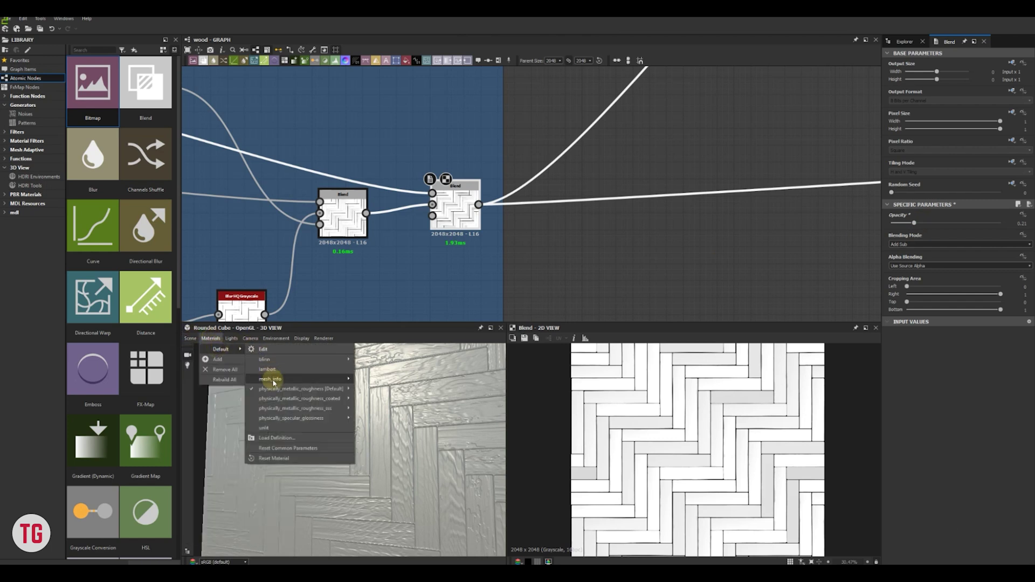
pyautogui.click(372, 399)
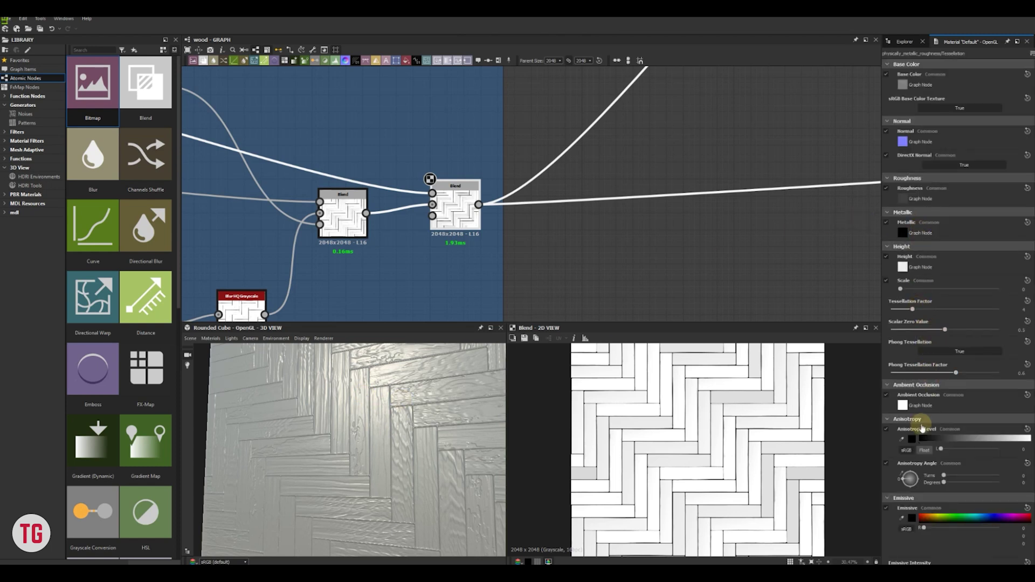
# Raise the material's tessellation factor to its maximum and increase the height scale, checking the displacement on the cube
pyautogui.moveTo(902, 291); pyautogui.dragTo(921, 293)
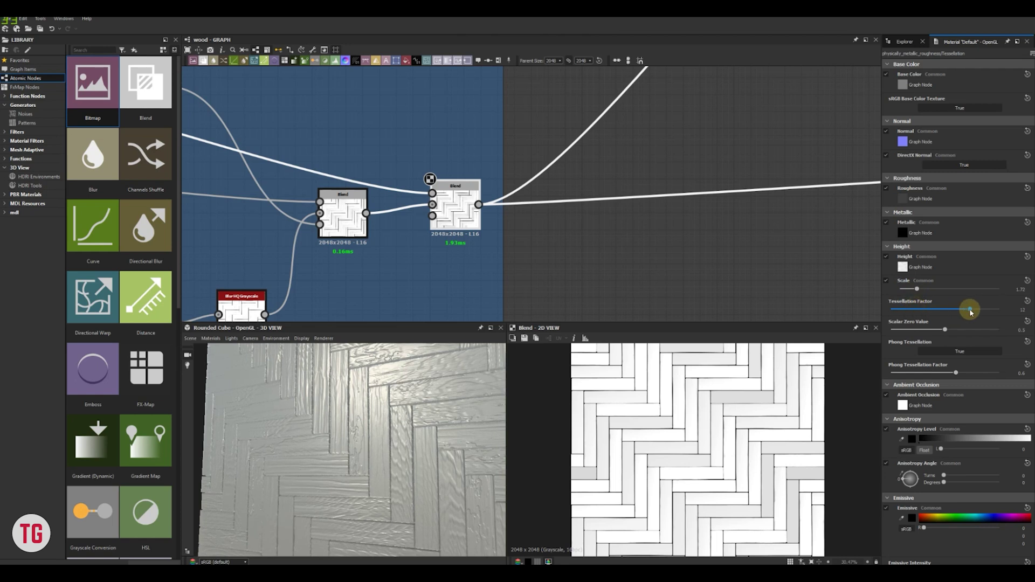
pyautogui.moveTo(981, 312); pyautogui.dragTo(1001, 311)
pyautogui.moveTo(917, 290)
pyautogui.mouseDown()
pyautogui.moveTo(942, 291)
pyautogui.moveTo(926, 291)
pyautogui.mouseUp()
pyautogui.scroll(-5, 370, 415)
pyautogui.scroll(3, 370, 416)
pyautogui.moveTo(1014, 290); pyautogui.dragTo(1033, 295)
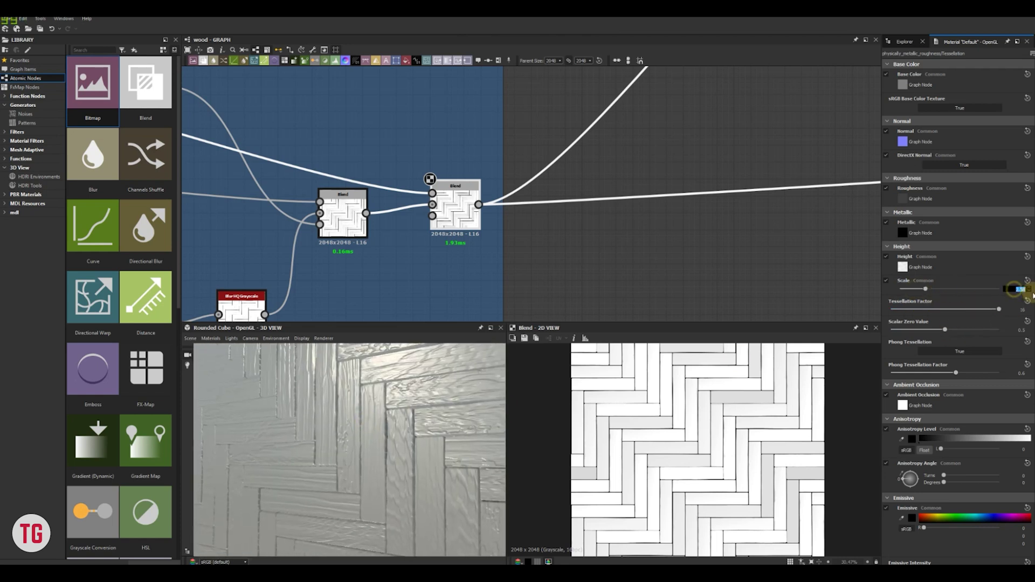
pyautogui.scroll(-4, 377, 444)
pyautogui.scroll(4, 377, 444)
# Set the opacity of the Planks group's last Blend to 0.15
pyautogui.click(456, 210)
pyautogui.moveTo(916, 223)
pyautogui.mouseDown()
pyautogui.moveTo(1001, 224)
pyautogui.moveTo(905, 223)
pyautogui.mouseUp()
pyautogui.scroll(-3, 436, 425)
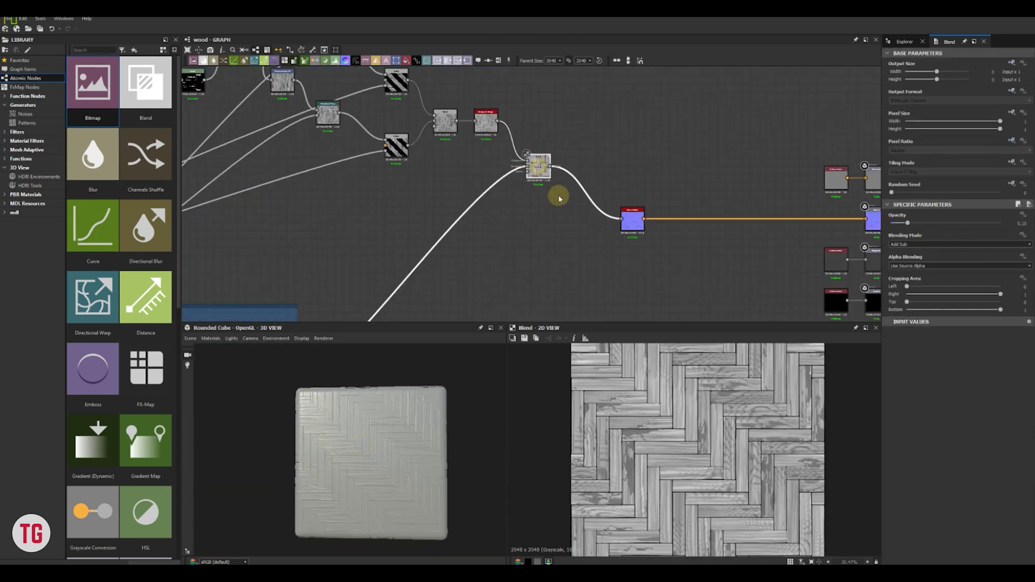
# Insert a Levels node between the final Multiply Blend and the Normal Sobel
pyautogui.scroll(3, 556, 191)
pyautogui.press('space')
pyautogui.write('lev')
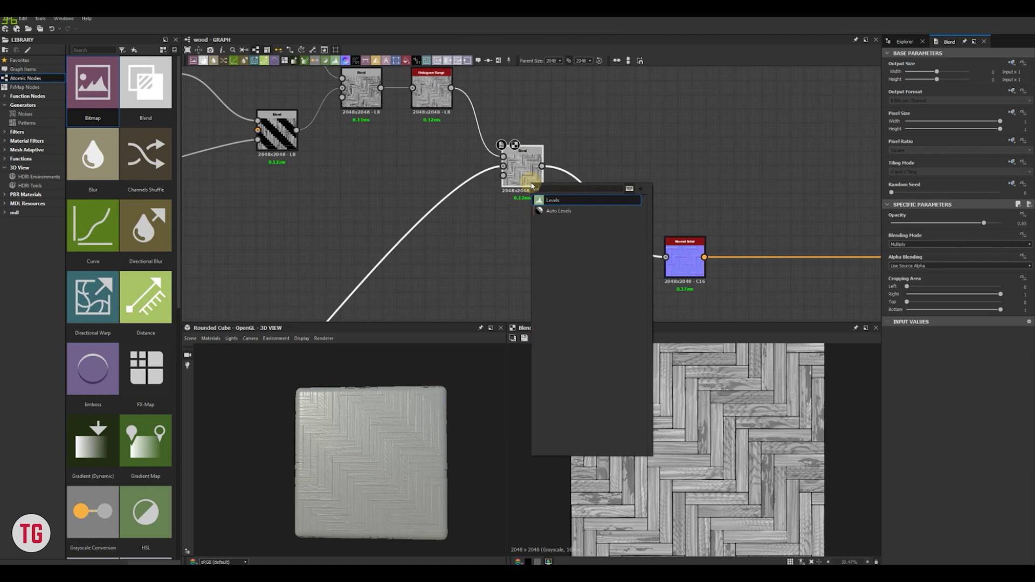
pyautogui.click(566, 200)
# Raise the Levels node's input black point slightly and its output black point strongly to soften the height contrast
pyautogui.scroll(5, 402, 433)
pyautogui.moveTo(401, 433); pyautogui.dragTo(370, 415)
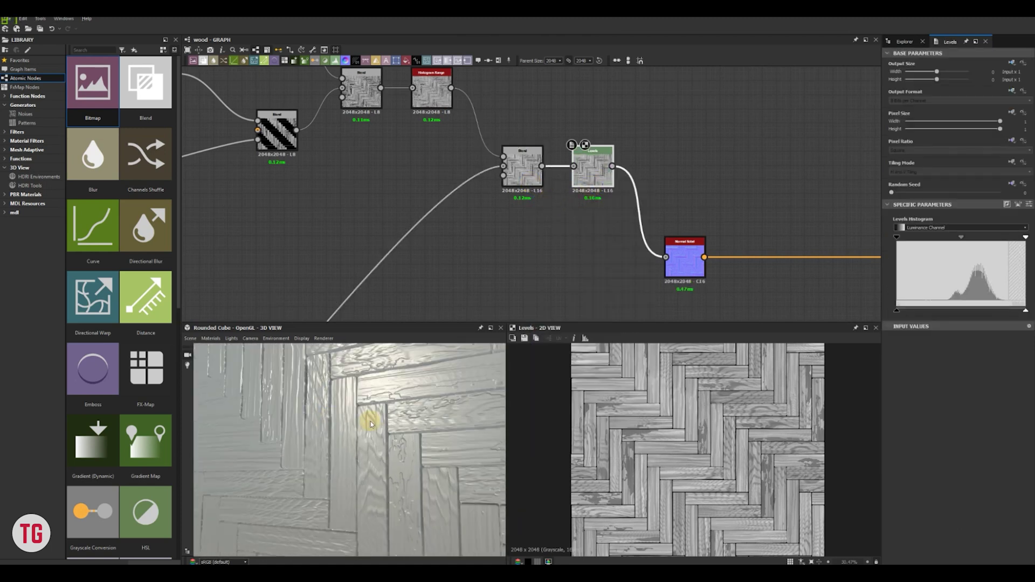
pyautogui.moveTo(897, 310); pyautogui.dragTo(924, 316)
pyautogui.moveTo(897, 238); pyautogui.dragTo(909, 237)
pyautogui.scroll(5, 636, 432)
pyautogui.moveTo(377, 451)
pyautogui.mouseDown()
pyautogui.moveTo(370, 439)
pyautogui.moveTo(312, 434)
pyautogui.moveTo(343, 447)
pyautogui.moveTo(366, 431)
pyautogui.mouseUp()
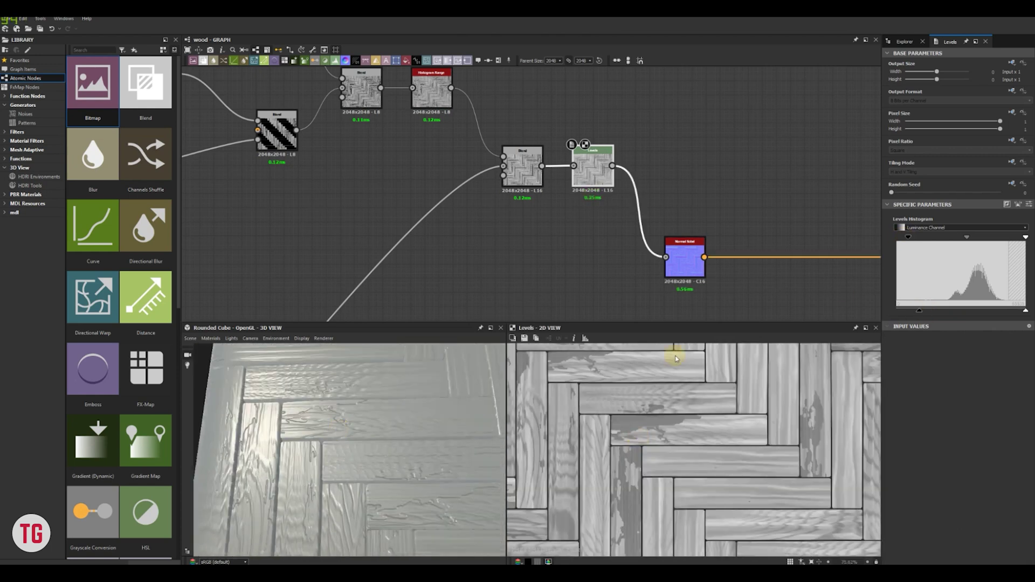
pyautogui.moveTo(921, 311); pyautogui.dragTo(953, 312)
# Add an Ambient Occlusion (HBAO) node to the graph
pyautogui.scroll(-1, 644, 404)
pyautogui.scroll(-10, 597, 254)
pyautogui.moveTo(585, 297); pyautogui.dragTo(584, 208, button='middle')
pyautogui.scroll(1, 550, 220)
pyautogui.press('space')
pyautogui.write('hbao')
pyautogui.press('Return')
# Wire the Levels through the HBAO node into the Ambient Occlusion output and delete that output's Uniform Color
pyautogui.scroll(4, 448, 296)
pyautogui.moveTo(430, 310); pyautogui.dragTo(551, 202)
pyautogui.scroll(3, 705, 198)
pyautogui.moveTo(438, 201); pyautogui.dragTo(725, 195)
pyautogui.click(673, 198)
pyautogui.press('Delete')
# Select the HBAO node and lower its Height Depth to 0.012
pyautogui.scroll(-2, 563, 264)
pyautogui.moveTo(563, 264); pyautogui.dragTo(612, 263, button='middle')
pyautogui.scroll(-3, 520, 247)
pyautogui.scroll(1, 508, 138)
pyautogui.click(583, 267)
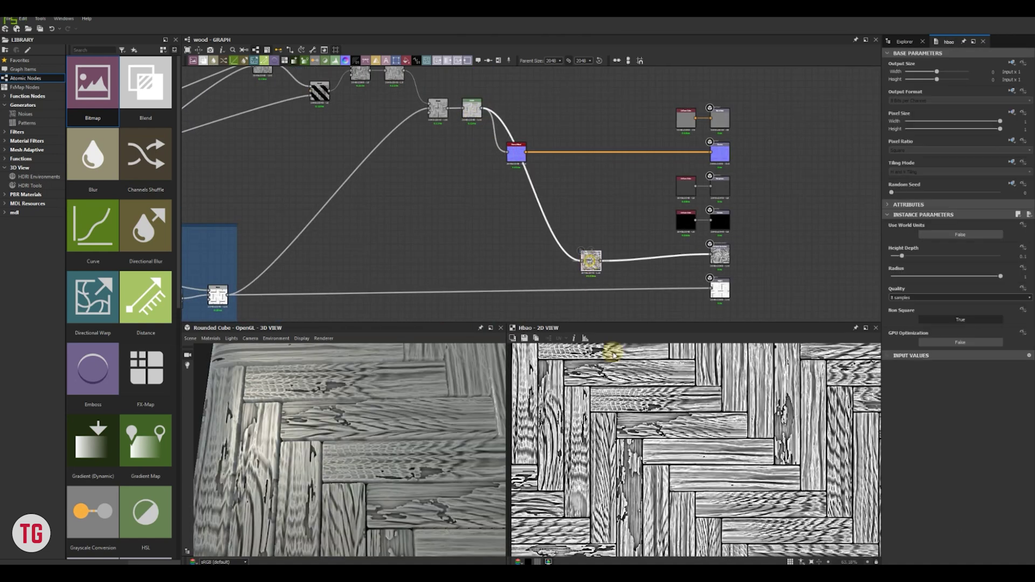
pyautogui.scroll(4, 573, 226)
pyautogui.moveTo(902, 256); pyautogui.dragTo(894, 256)
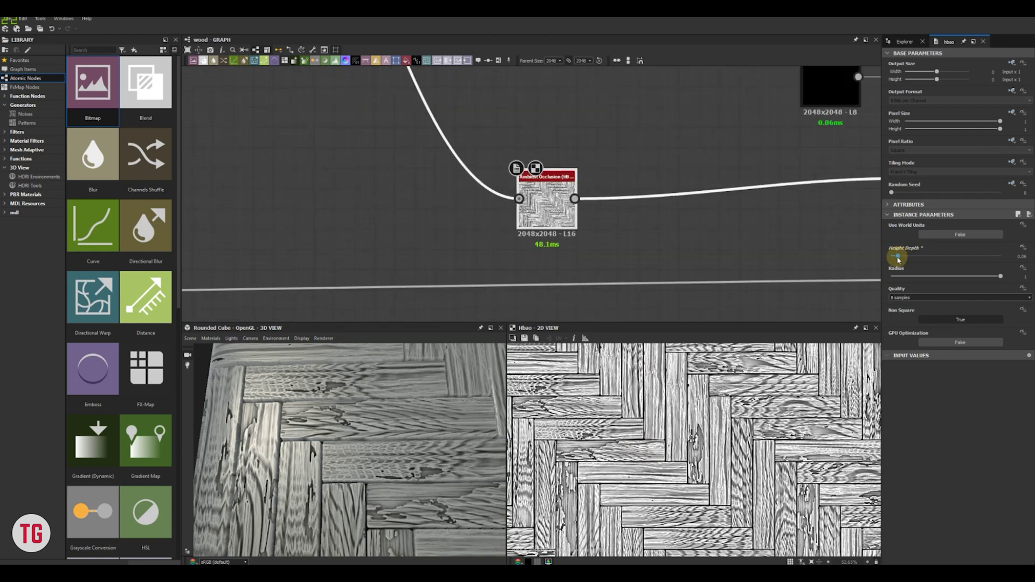
pyautogui.scroll(6, 620, 409)
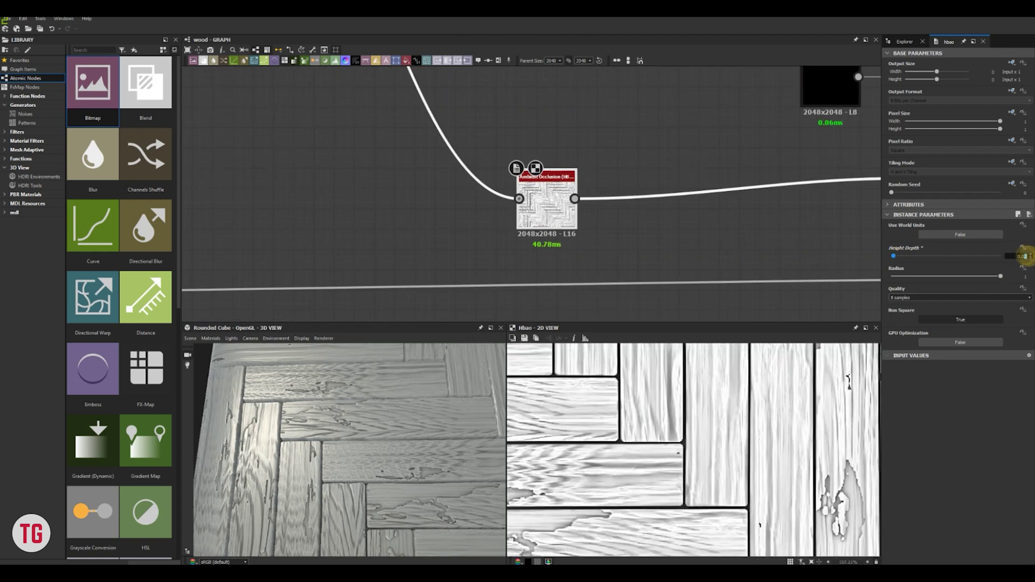
pyautogui.scroll(-5, 696, 438)
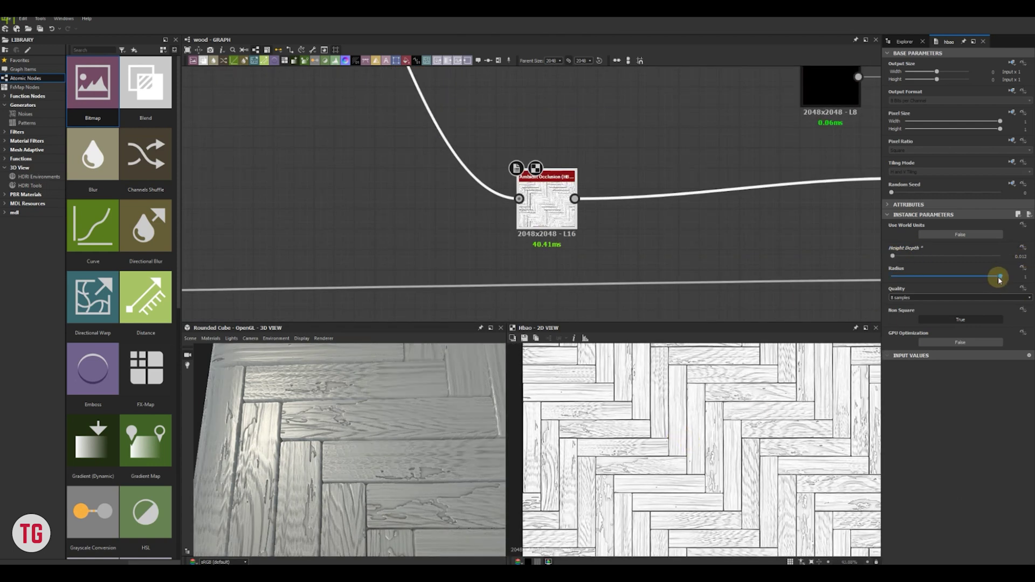
pyautogui.scroll(4, 629, 416)
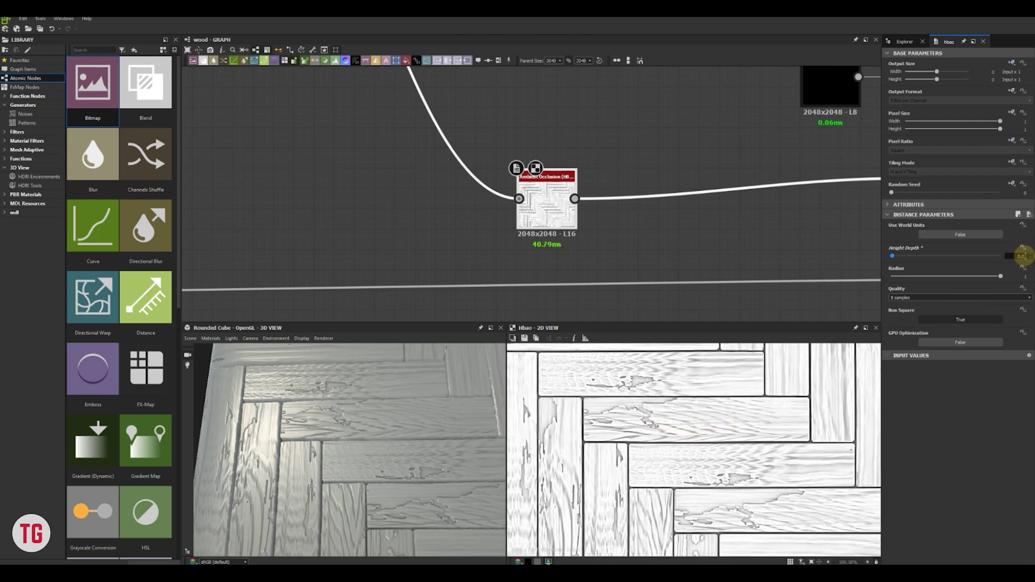
# Try a Height Depth of 0.007 on the HBAO node and check the shading on the cube
pyautogui.write('1')
pyautogui.press('Return')
pyautogui.write('7')
pyautogui.press('Return')
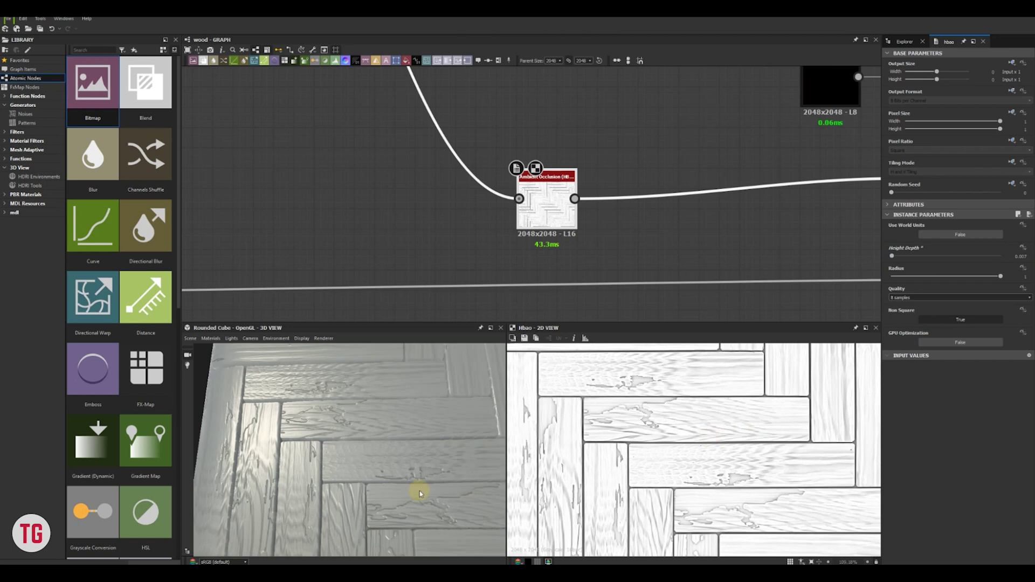
pyautogui.scroll(-4, 420, 489)
pyautogui.moveTo(429, 470); pyautogui.dragTo(363, 441)
pyautogui.scroll(3, 422, 416)
pyautogui.scroll(-4, 366, 437)
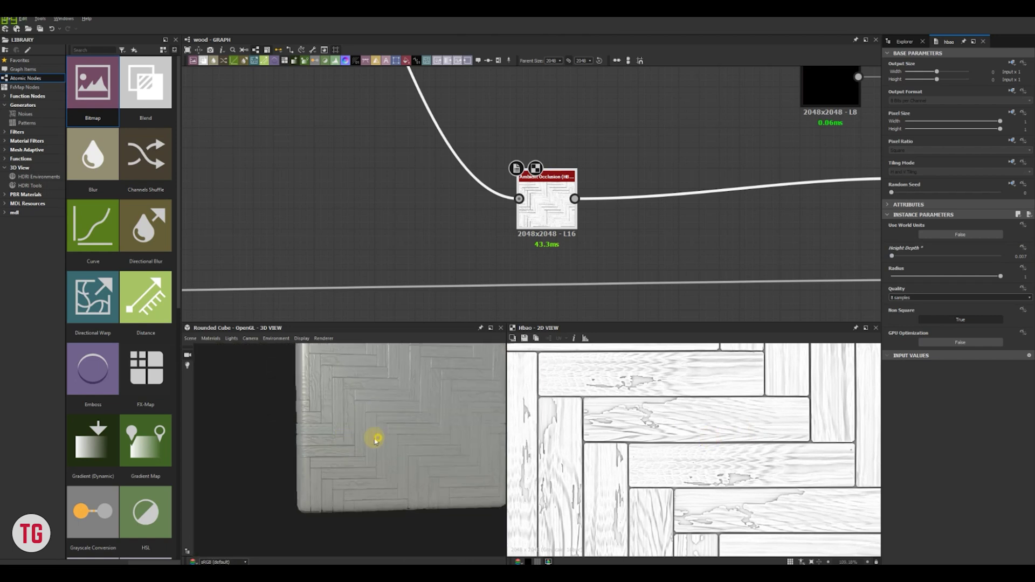
# Set the HBAO node's Height Depth to 0.01
pyautogui.write('9')
pyautogui.press('Return')
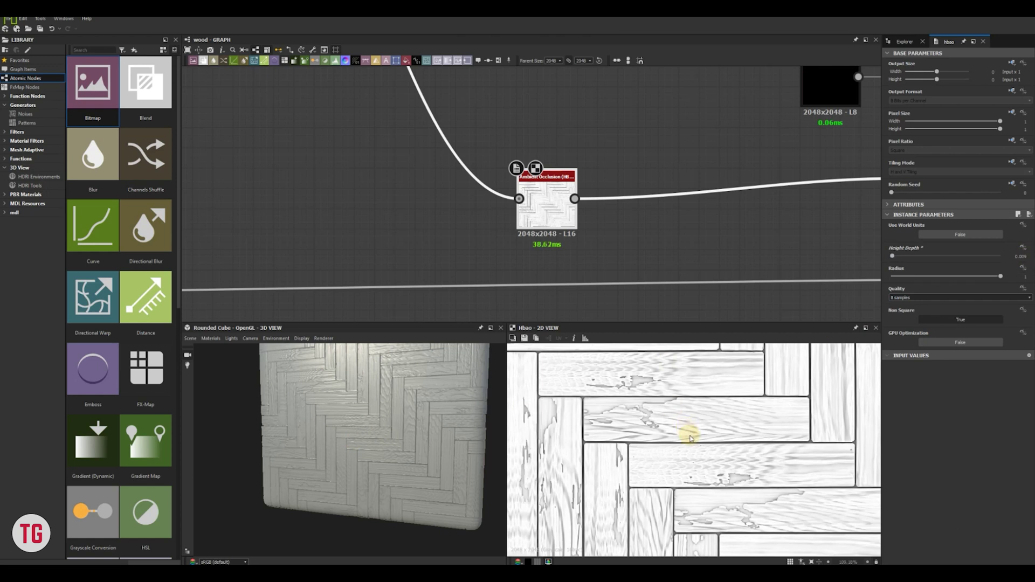
pyautogui.press('f')
pyautogui.scroll(6, 638, 437)
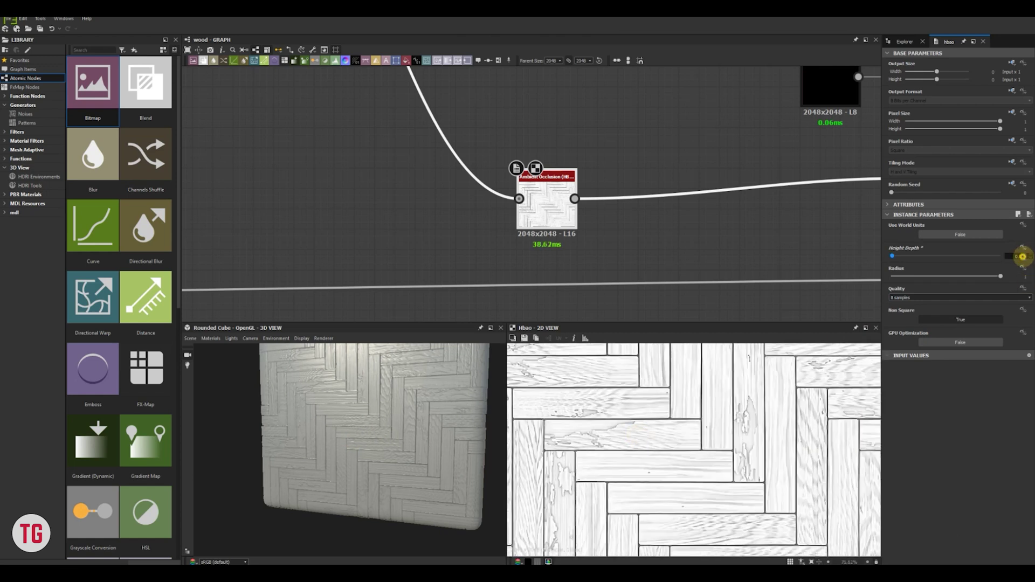
pyautogui.press('f')
# Raise the output black point and slightly lower the output white point of the Levels node after the final Blend
pyautogui.scroll(-7, 681, 215)
pyautogui.moveTo(584, 145); pyautogui.dragTo(592, 208, button='middle')
pyautogui.scroll(6, 571, 170)
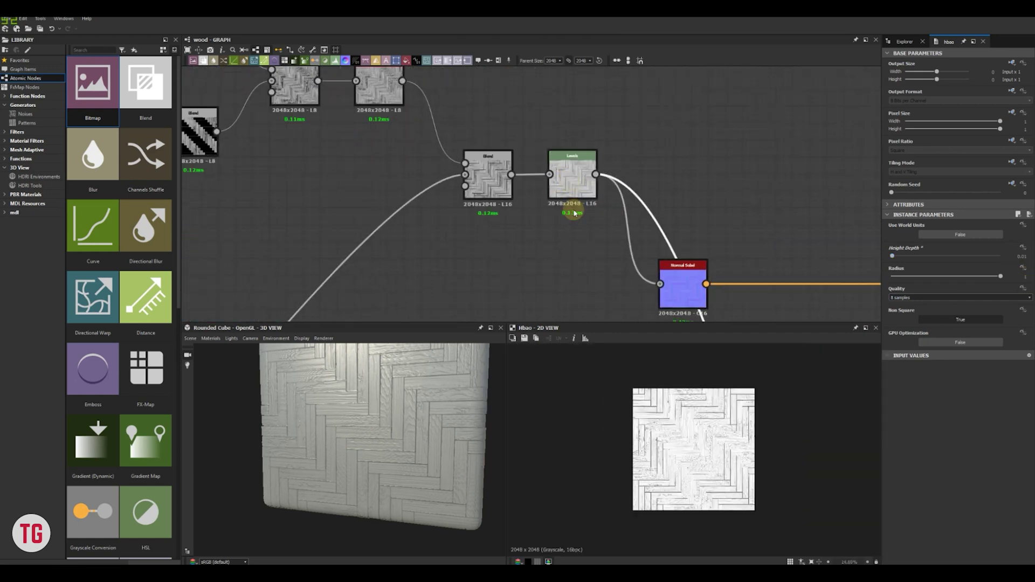
pyautogui.doubleClick(492, 178)
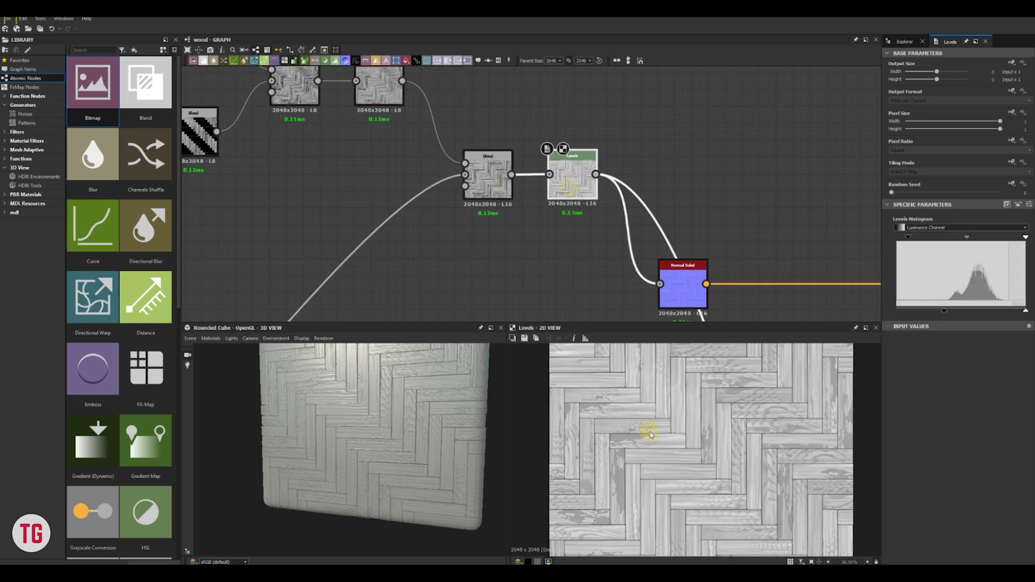
pyautogui.scroll(2, 647, 428)
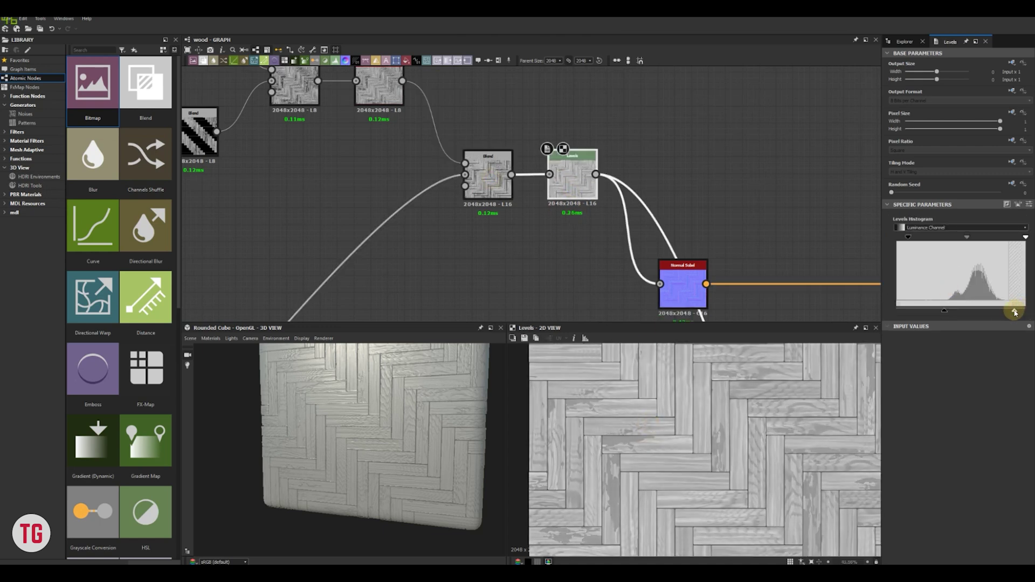
pyautogui.scroll(3, 375, 408)
pyautogui.scroll(5, 359, 420)
pyautogui.moveTo(944, 310)
pyautogui.mouseDown()
pyautogui.moveTo(977, 313)
pyautogui.moveTo(947, 310)
pyautogui.mouseUp()
pyautogui.scroll(-6, 730, 210)
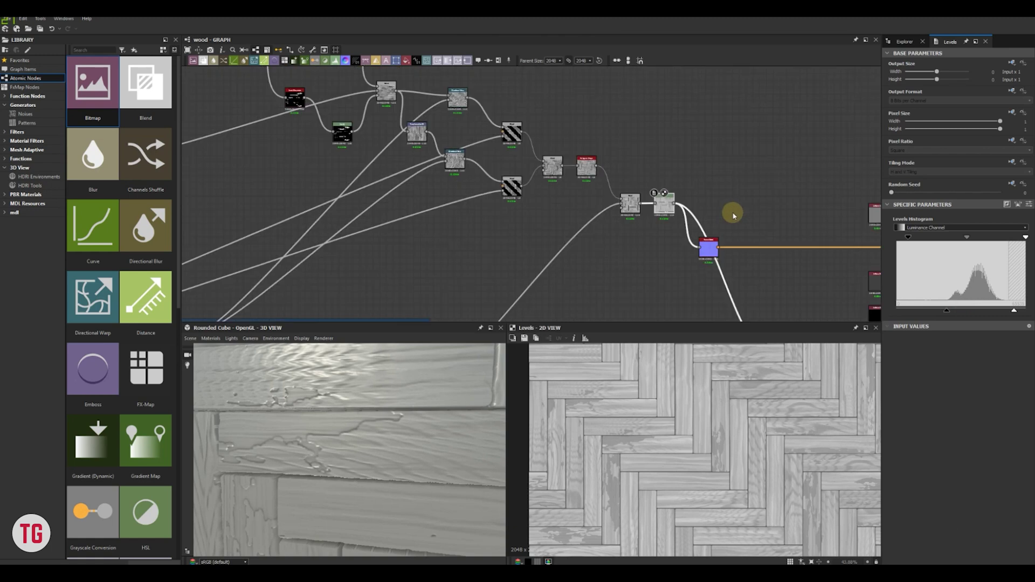
# Add a Gradient Map node fed by the Subtract Blend that outputs the combined wood grain
pyautogui.scroll(-8, 321, 432)
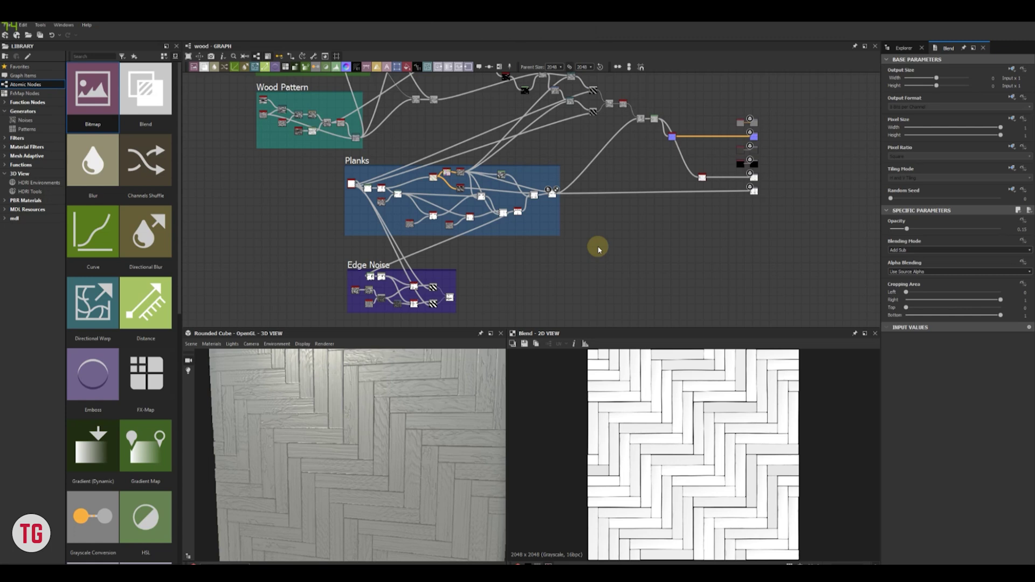
pyautogui.scroll(6, 502, 197)
pyautogui.doubleClick(472, 188)
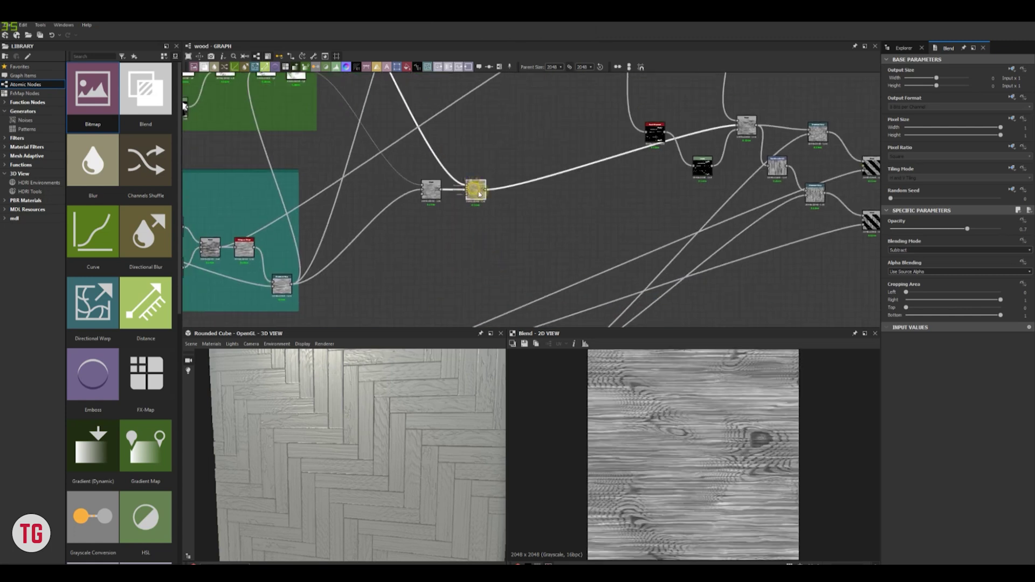
pyautogui.press('space')
pyautogui.write('gr')
pyautogui.click(512, 241)
pyautogui.moveTo(489, 186); pyautogui.dragTo(483, 229)
# Move the new Gradient Map into the empty graph area beside the Edge Noise frame
pyautogui.scroll(-6, 549, 261)
pyautogui.moveTo(615, 286); pyautogui.dragTo(501, 135, button='middle')
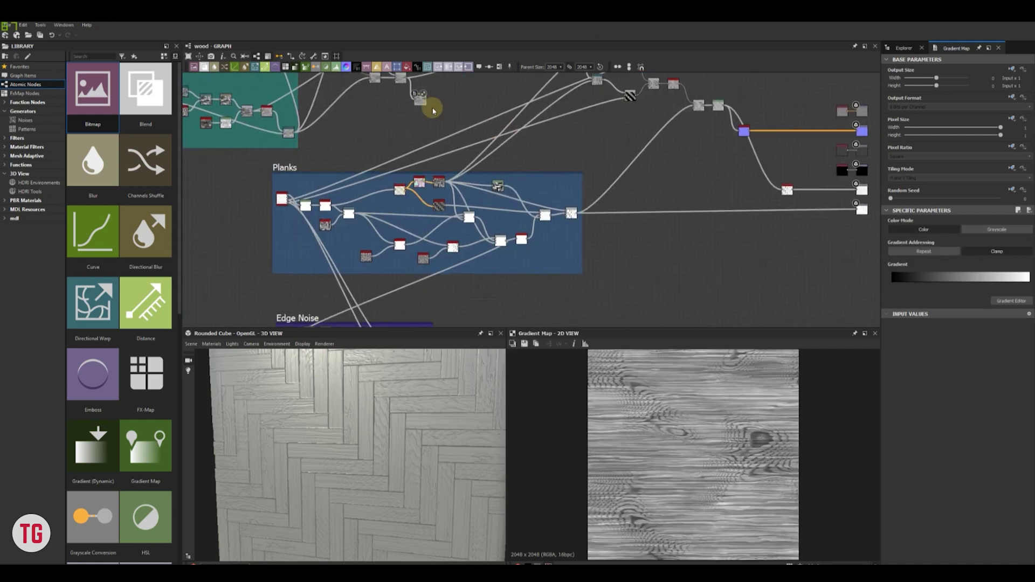
pyautogui.moveTo(496, 329); pyautogui.dragTo(496, 327)
pyautogui.moveTo(495, 324); pyautogui.dragTo(503, 226, button='middle')
pyautogui.scroll(2, 503, 226)
pyautogui.moveTo(399, 227); pyautogui.dragTo(408, 188)
pyautogui.moveTo(503, 226); pyautogui.dragTo(494, 199)
pyautogui.scroll(4, 498, 215)
pyautogui.moveTo(498, 216); pyautogui.dragTo(587, 185, button='middle')
pyautogui.scroll(2, 726, 407)
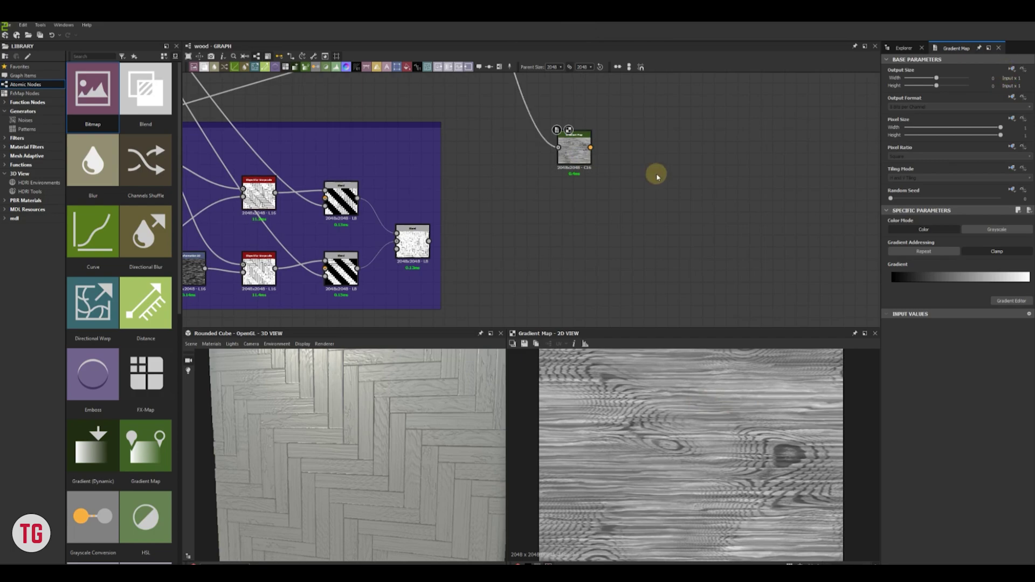
# Reveal the reference photos, open the Gradient Map's gradient editor and sample wood colours across both plank photos
pyautogui.press('super+Down')
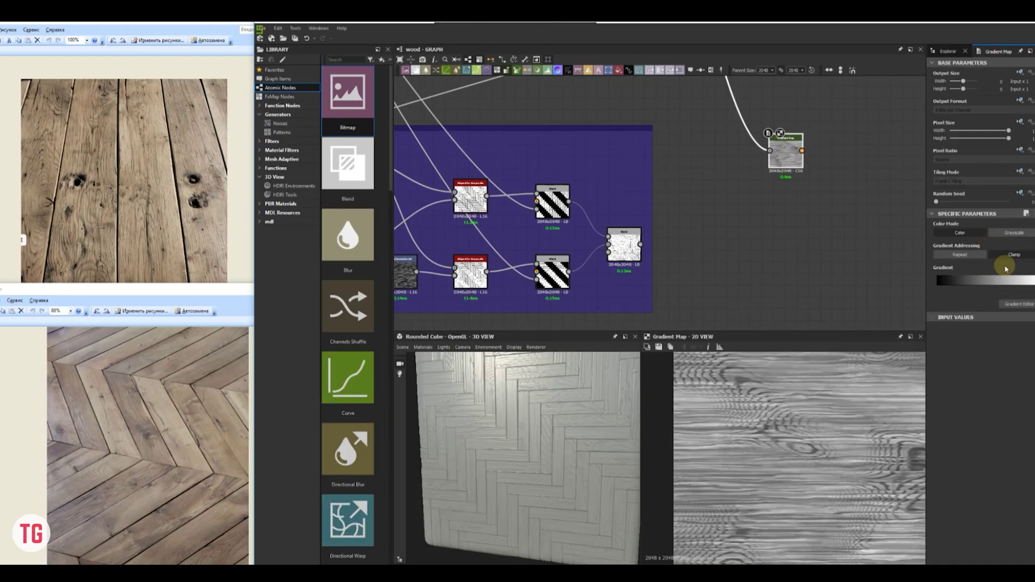
pyautogui.click(1015, 305)
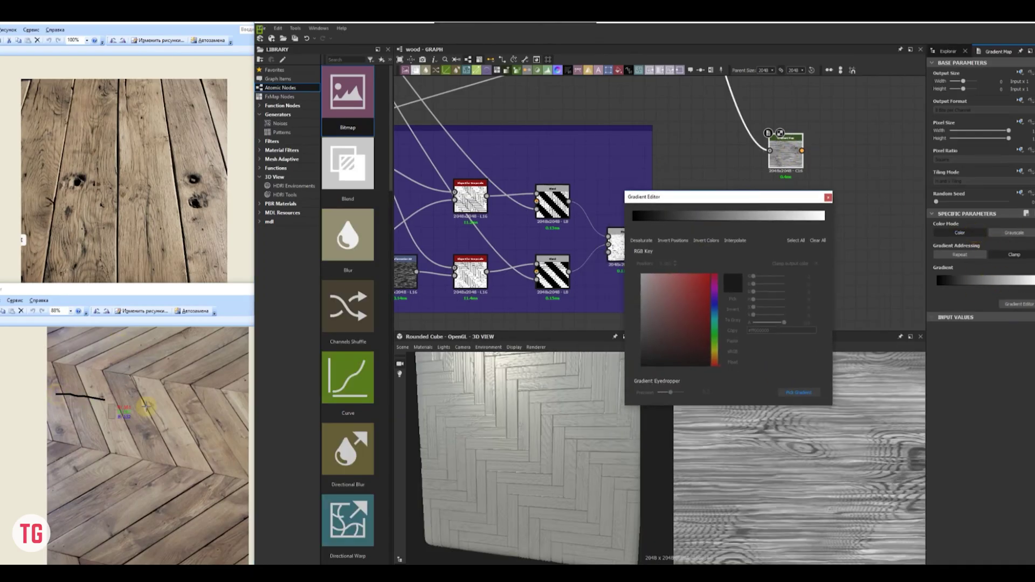
pyautogui.moveTo(145, 407); pyautogui.dragTo(248, 427)
pyautogui.moveTo(718, 197); pyautogui.dragTo(671, 182)
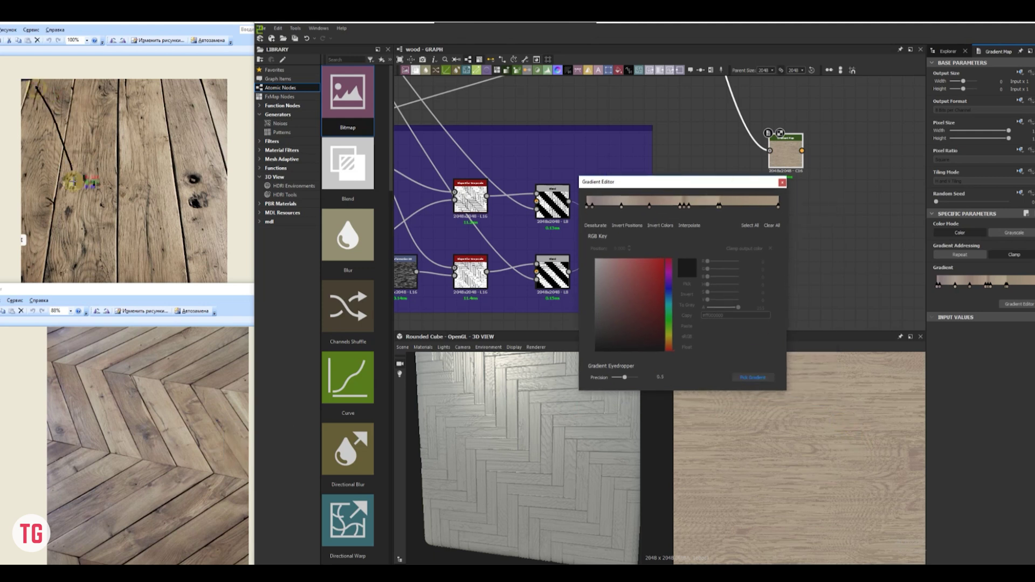
pyautogui.moveTo(75, 182); pyautogui.dragTo(213, 252)
pyautogui.click(751, 380)
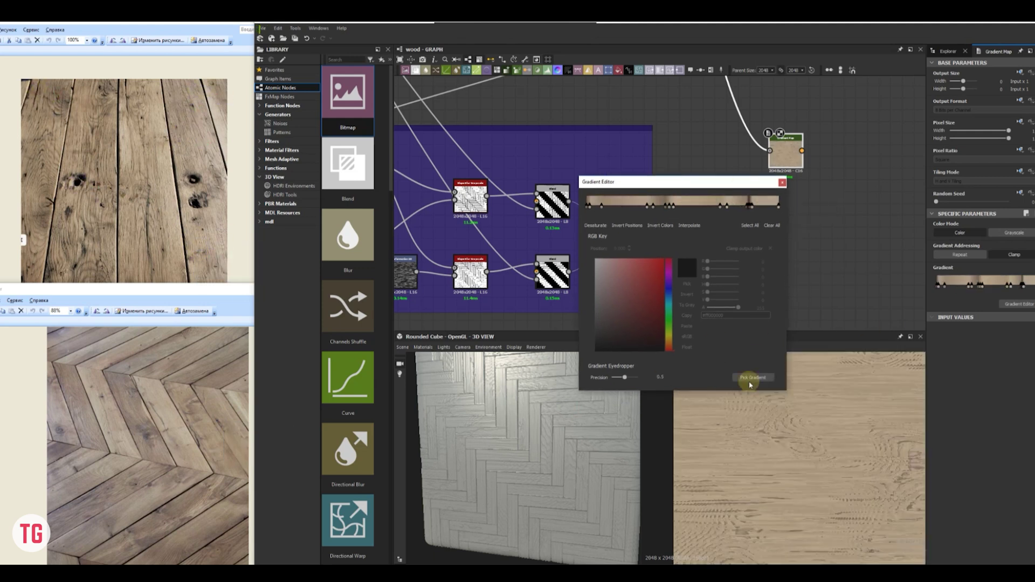
# Resample a denser wood gradient from the herringbone photo, delete stray colour keys and close the gradient editor
pyautogui.moveTo(674, 207)
pyautogui.mouseDown()
pyautogui.moveTo(691, 207)
pyautogui.moveTo(676, 207)
pyautogui.mouseUp()
pyautogui.moveTo(748, 207); pyautogui.dragTo(733, 207)
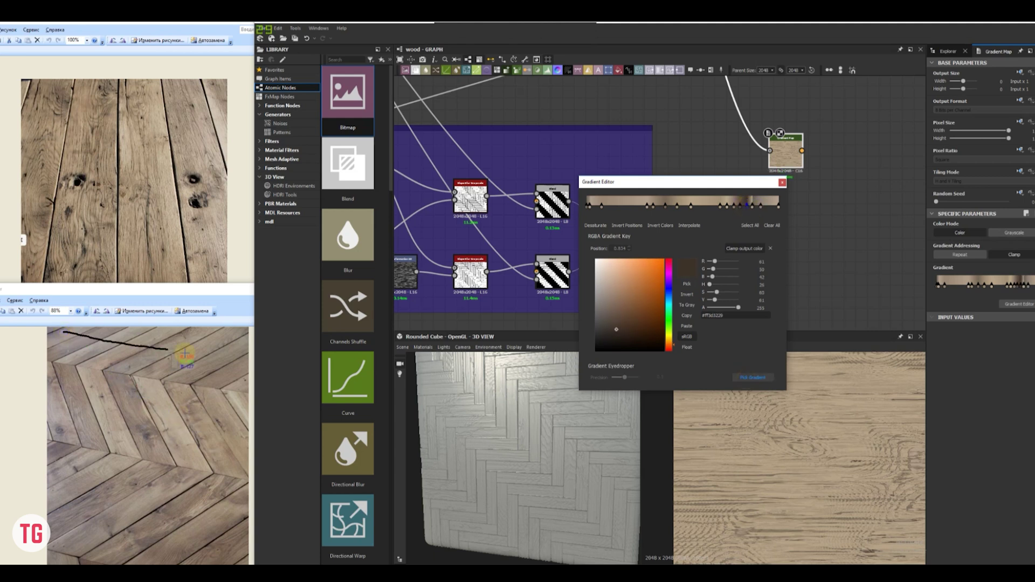
pyautogui.click(652, 207)
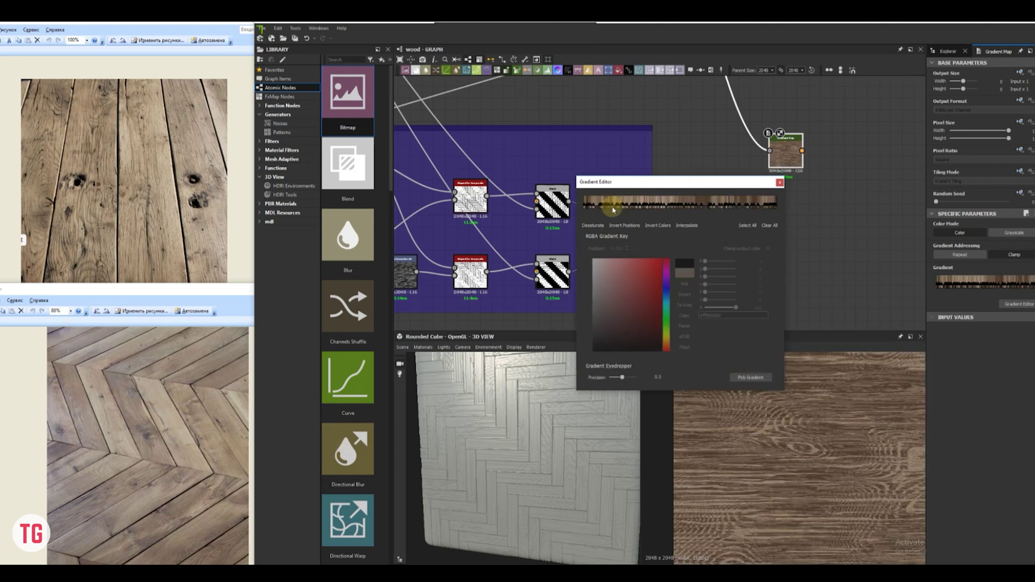
pyautogui.click(612, 207)
pyautogui.press('Delete')
pyautogui.click(609, 207)
pyautogui.press('Delete')
pyautogui.click(762, 211)
pyautogui.click(779, 183)
pyautogui.scroll(-1, 820, 435)
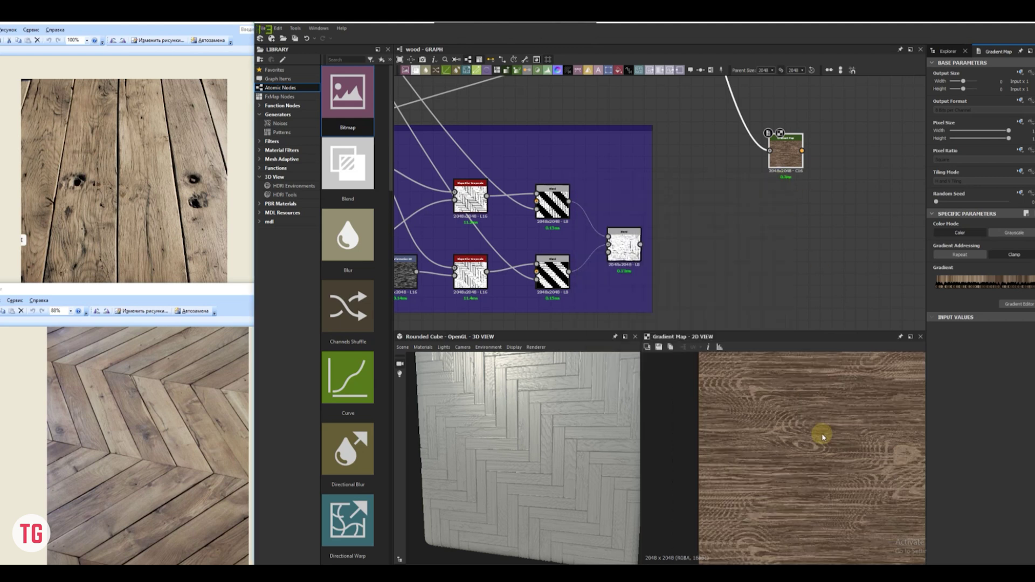
pyautogui.moveTo(820, 434); pyautogui.dragTo(775, 424, button='middle')
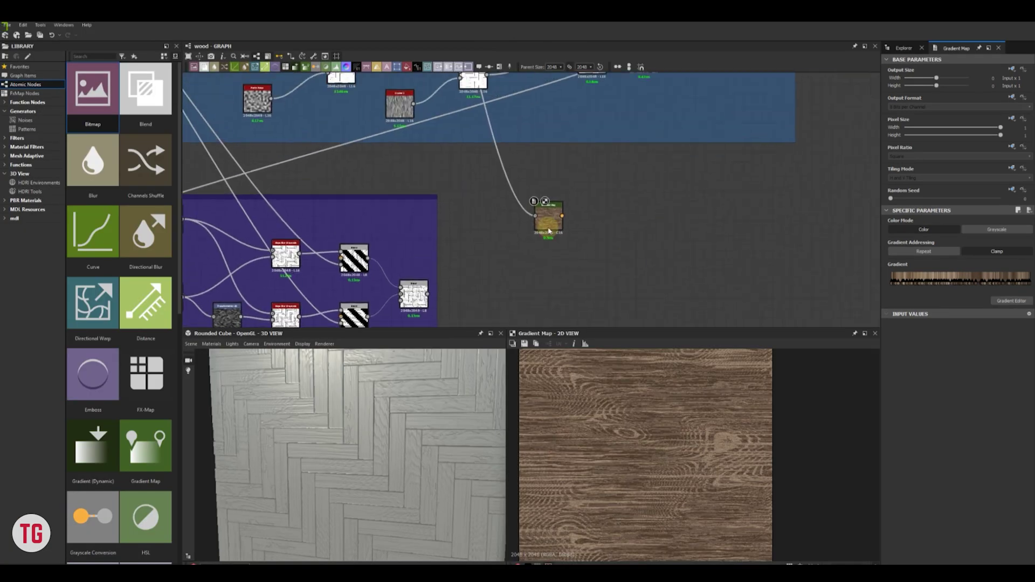
# Add a Blur node after the Gradient Map and lower its intensity to about 0.2
pyautogui.press('space')
pyautogui.write('blu')
pyautogui.click(578, 238)
pyautogui.doubleClick(595, 222)
pyautogui.scroll(5, 596, 222)
pyautogui.moveTo(945, 229); pyautogui.dragTo(894, 231)
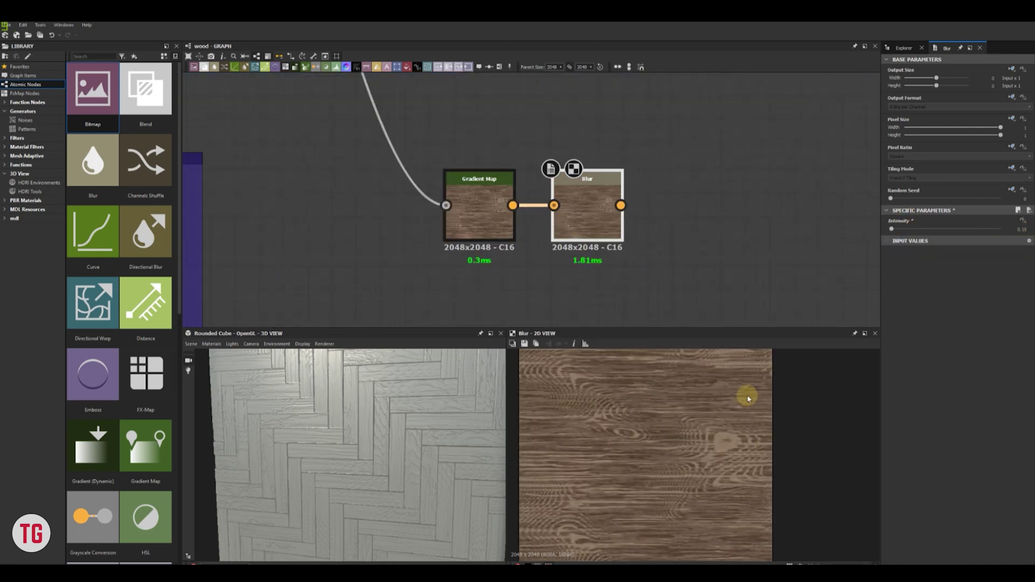
pyautogui.scroll(5, 588, 442)
pyautogui.doubleClick(499, 233)
pyautogui.doubleClick(580, 224)
pyautogui.scroll(-6, 669, 443)
# Add a second Gradient Map node and bring it up towards the blue frame with the dark grain patches
pyautogui.click(642, 253)
pyautogui.scroll(-4, 544, 269)
pyautogui.scroll(-1, 549, 281)
pyautogui.moveTo(549, 281); pyautogui.dragTo(575, 232, button='middle')
pyautogui.press('space')
pyautogui.click(570, 255)
pyautogui.scroll(-3, 533, 246)
pyautogui.moveTo(536, 273); pyautogui.dragTo(534, 318, button='middle')
pyautogui.moveTo(560, 296); pyautogui.dragTo(622, 179)
pyautogui.moveTo(623, 179); pyautogui.dragTo(610, 314, button='middle')
pyautogui.moveTo(609, 314); pyautogui.dragTo(389, 132)
pyautogui.moveTo(389, 131); pyautogui.dragTo(529, 275, button='middle')
pyautogui.moveTo(529, 275); pyautogui.dragTo(626, 256)
pyautogui.moveTo(626, 256); pyautogui.dragTo(549, 260, button='middle')
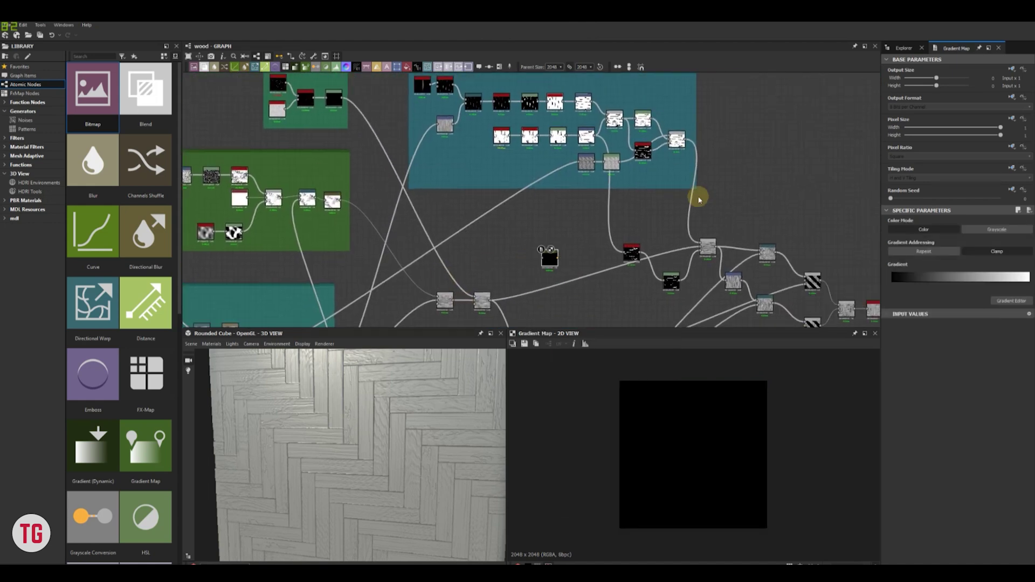
# Connect the final Multiply Blend of the dark grain patches to the second Gradient Map and place it below the first
pyautogui.doubleClick(677, 139)
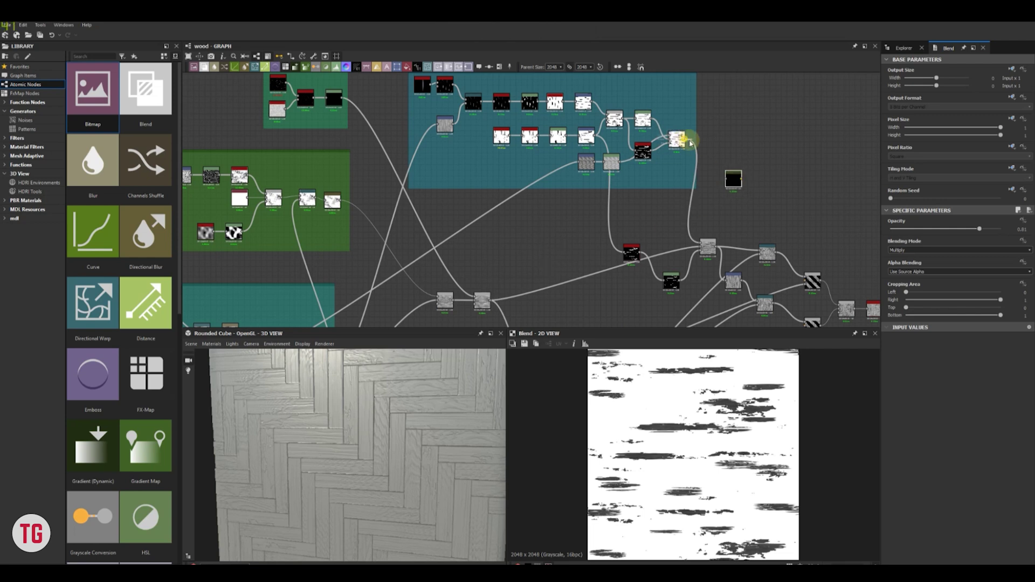
pyautogui.moveTo(685, 140); pyautogui.dragTo(726, 179)
pyautogui.click(734, 180)
pyautogui.scroll(-4, 739, 236)
pyautogui.moveTo(738, 217); pyautogui.dragTo(584, 80, button='middle')
pyautogui.scroll(7, 536, 270)
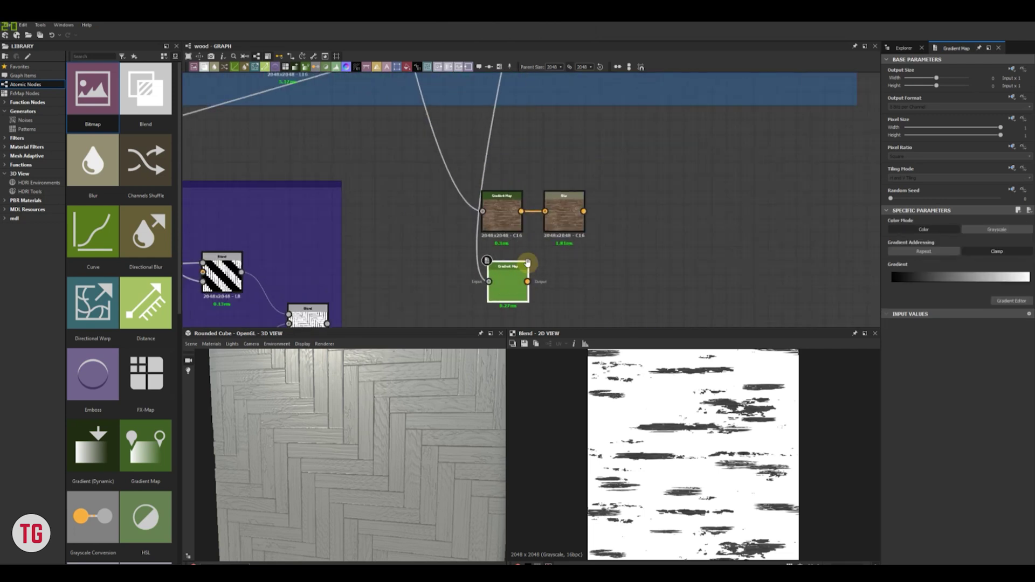
pyautogui.moveTo(526, 265); pyautogui.dragTo(560, 220, button='middle')
# Open the second Gradient Map's gradient editor and sample colours from the reference plank photos
pyautogui.doubleClick(542, 231)
pyautogui.press('super+Down')
pyautogui.click(1020, 304)
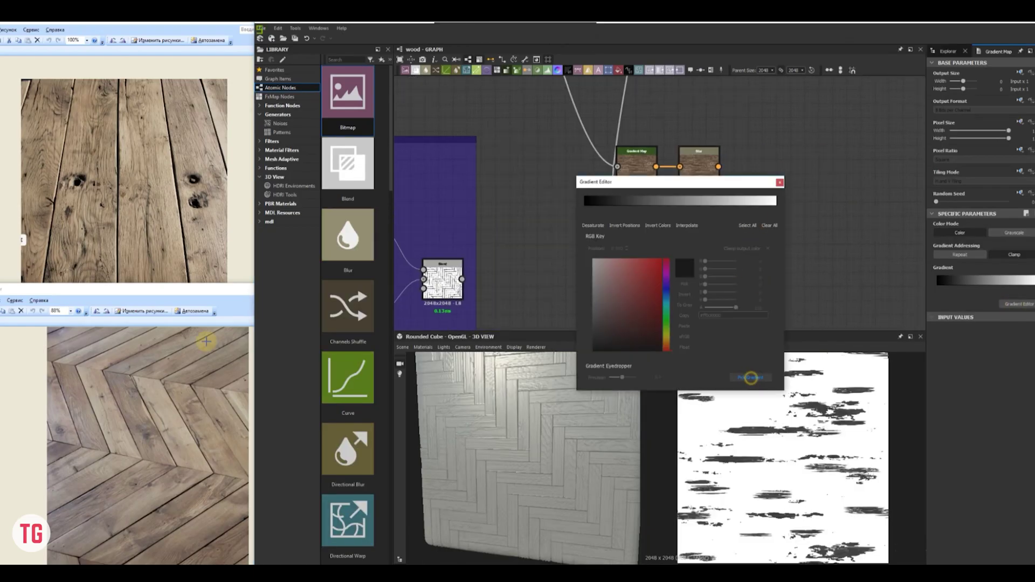
pyautogui.moveTo(182, 216); pyautogui.dragTo(184, 215)
pyautogui.click(753, 377)
pyautogui.moveTo(96, 405); pyautogui.dragTo(179, 415)
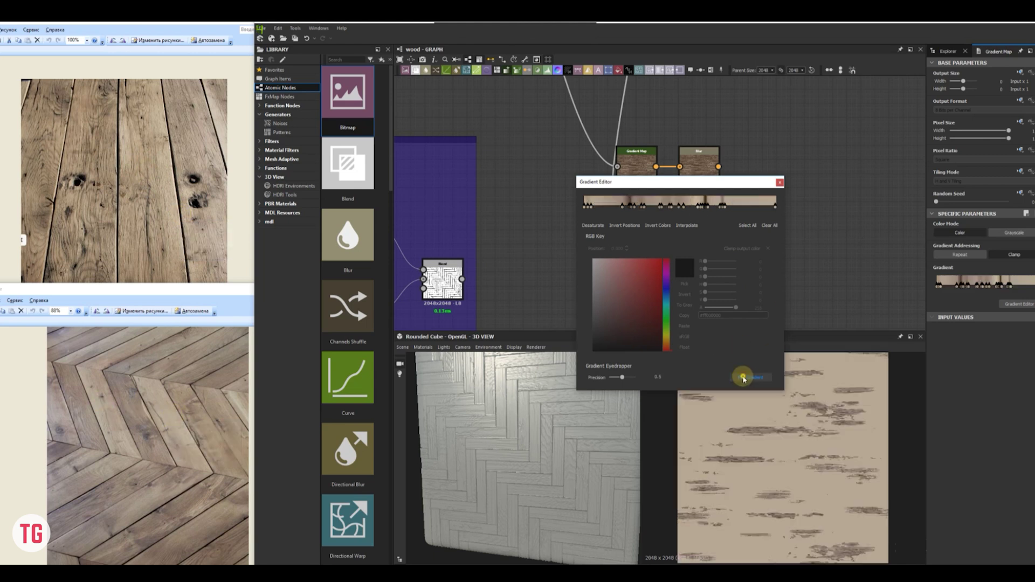
# Try several other gradient samples from the herringbone photo for the second Gradient Map
pyautogui.click(743, 375)
pyautogui.moveTo(109, 430); pyautogui.dragTo(189, 453)
pyautogui.moveTo(223, 369); pyautogui.dragTo(180, 404)
pyautogui.click(763, 376)
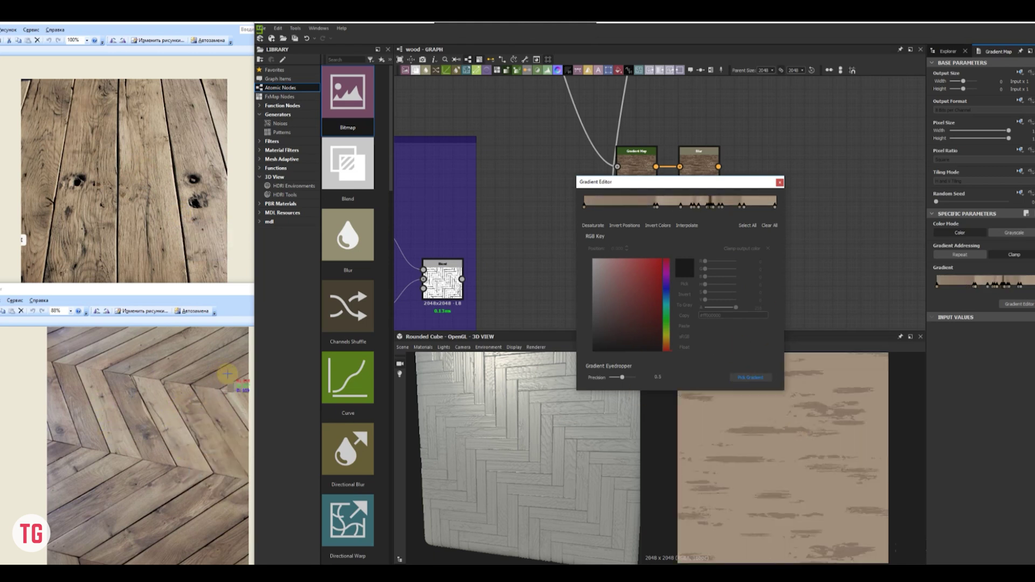
pyautogui.moveTo(220, 371); pyautogui.dragTo(148, 408)
pyautogui.scroll(2, 809, 455)
pyautogui.click(738, 207)
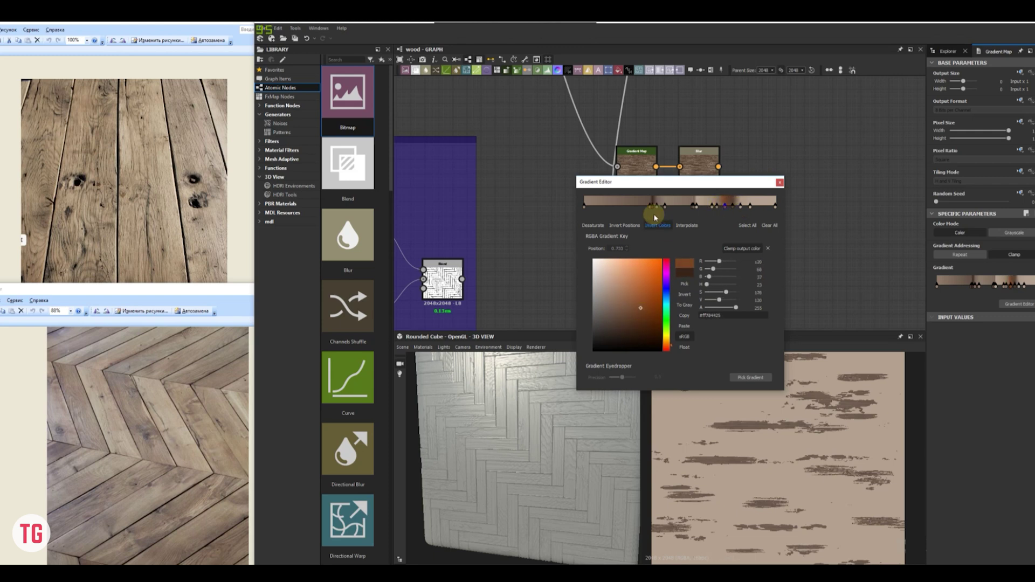
# Sample a new gradient across the herringbone planks for the second Gradient Map and close the gradient editor
pyautogui.click(750, 378)
pyautogui.moveTo(184, 413); pyautogui.dragTo(114, 438)
pyautogui.moveTo(106, 343); pyautogui.dragTo(101, 342)
pyautogui.click(780, 182)
pyautogui.scroll(-3, 786, 222)
pyautogui.moveTo(786, 222); pyautogui.dragTo(691, 248, button='middle')
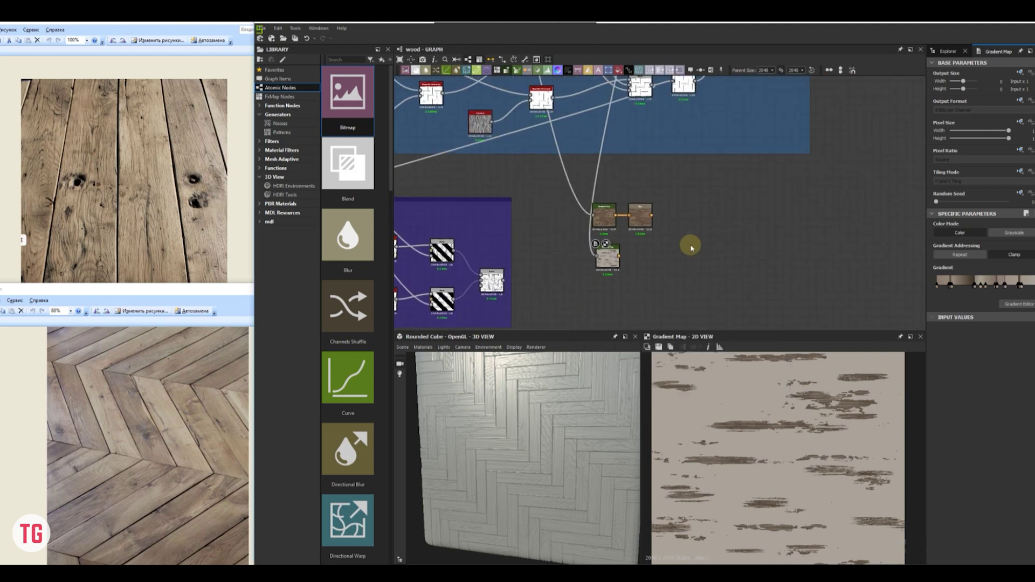
# Add a Blend node beside the Blur and the second Gradient Map
pyautogui.press('space')
pyautogui.write('ble')
pyautogui.click(723, 264)
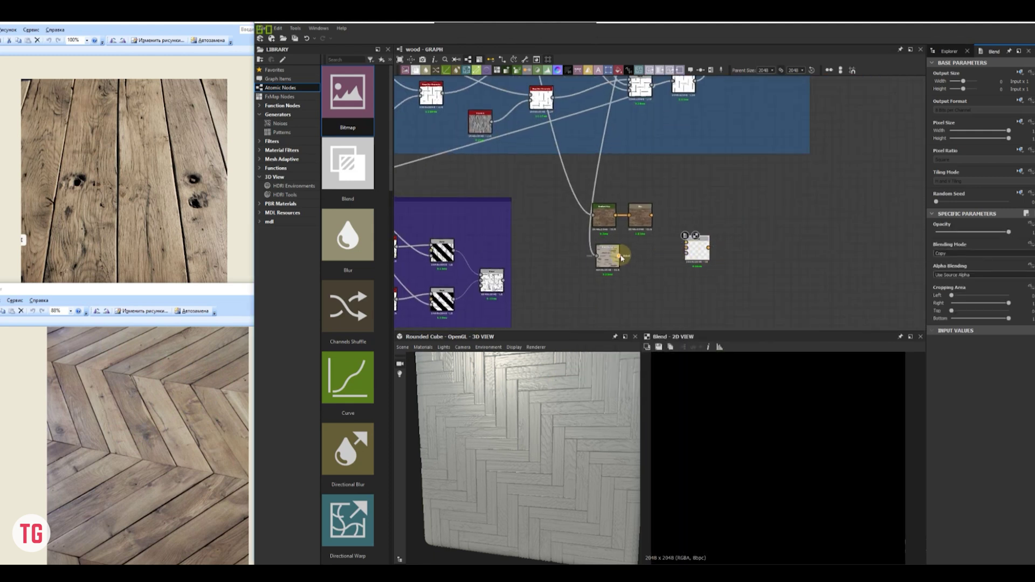
# Connect the Blur and the second Gradient Map to the Blend node, using the Invert Grayscale output as its opacity mask
pyautogui.moveTo(621, 259); pyautogui.dragTo(686, 247)
pyautogui.scroll(-4, 687, 237)
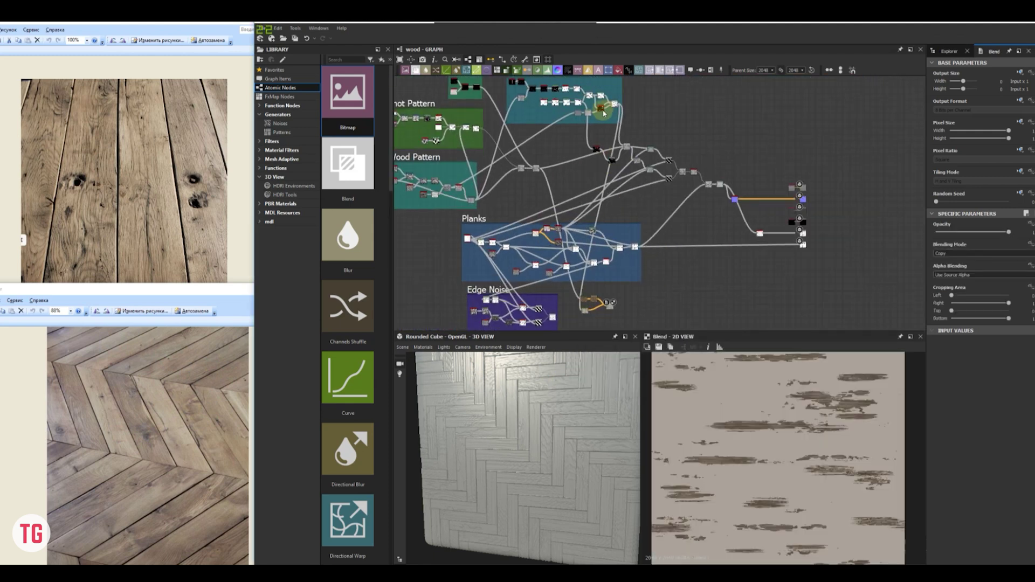
pyautogui.doubleClick(603, 111)
pyautogui.moveTo(610, 129); pyautogui.dragTo(611, 115, button='middle')
pyautogui.scroll(1, 605, 115)
pyautogui.scroll(-1, 609, 110)
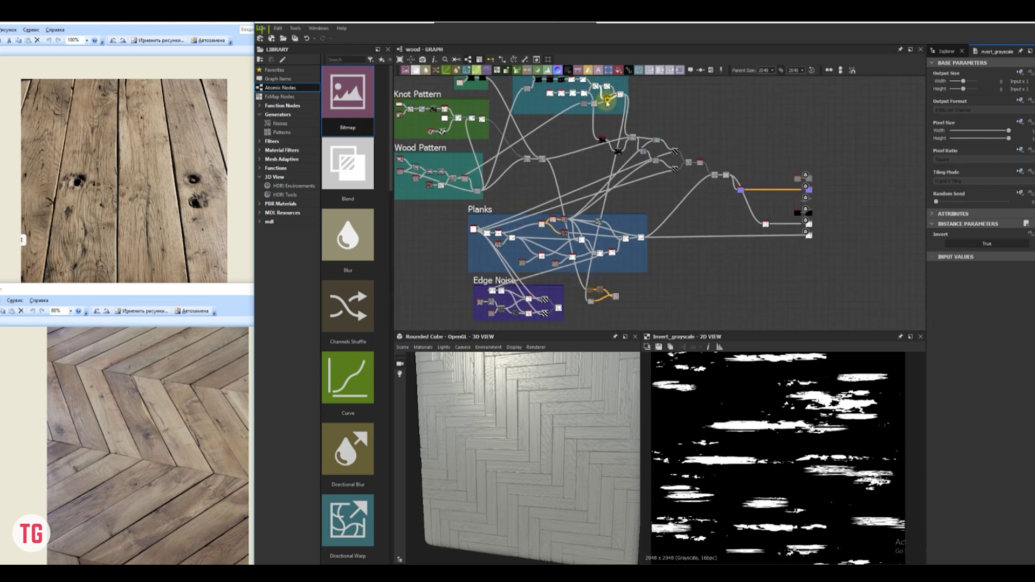
pyautogui.scroll(5, 613, 301)
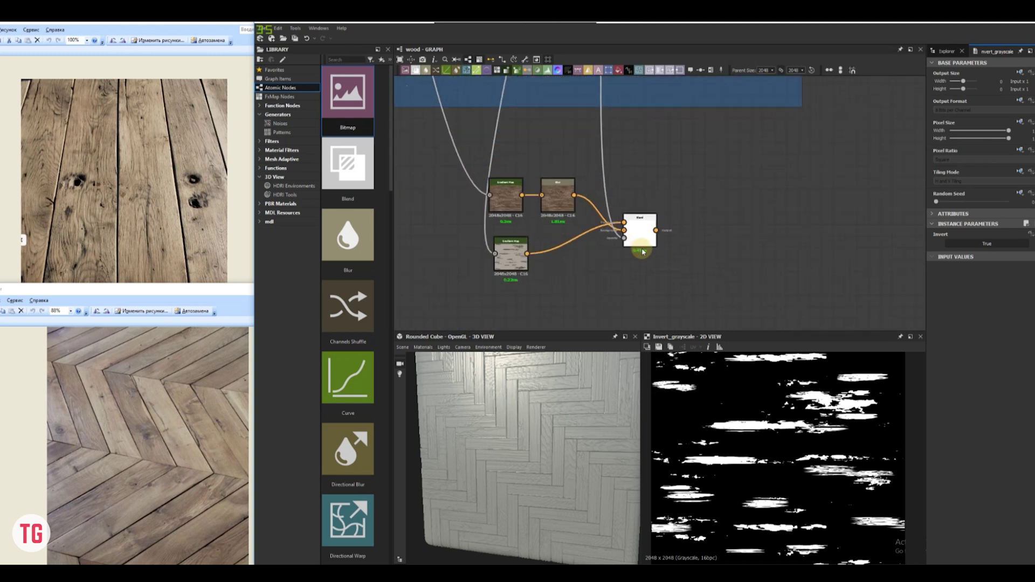
# Set the Blend node's blending mode to Screen and keep its opacity at full
pyautogui.doubleClick(674, 226)
pyautogui.click(960, 254)
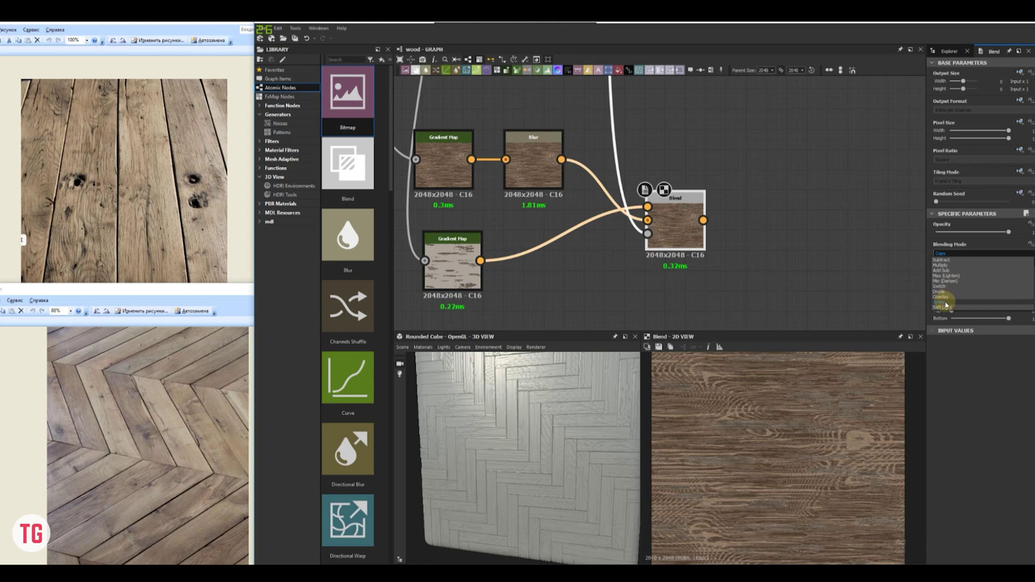
pyautogui.click(945, 303)
pyautogui.scroll(3, 796, 454)
pyautogui.moveTo(1006, 232); pyautogui.dragTo(1008, 234)
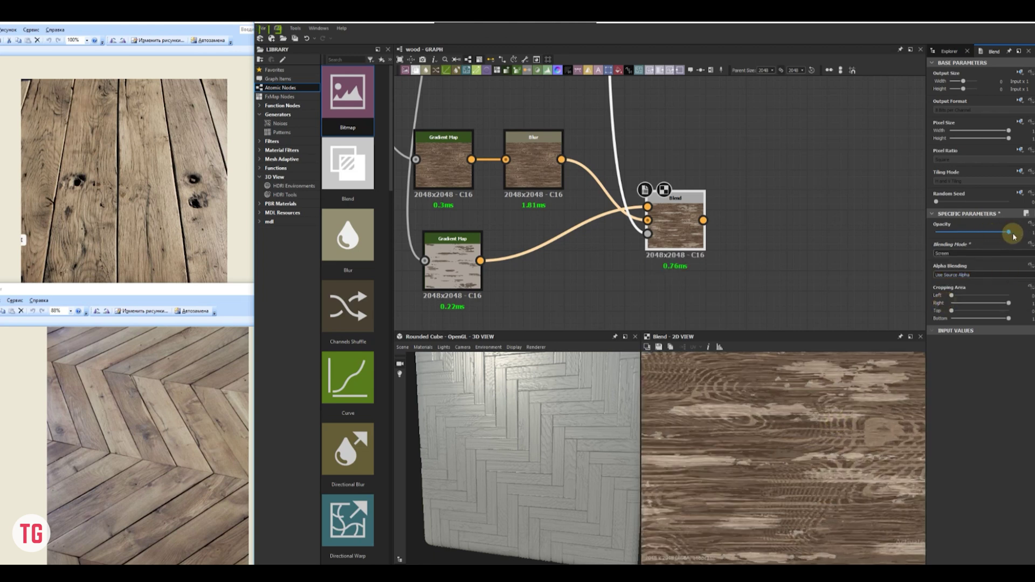
# Add a Directional Warp node fed by the Screen Blend's output
pyautogui.scroll(-5, 707, 261)
pyautogui.press('space')
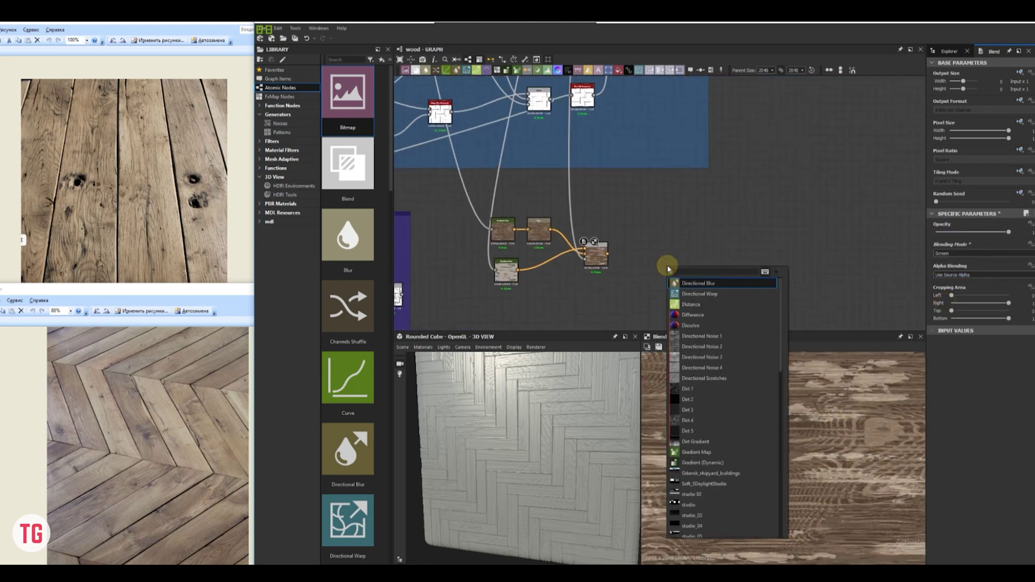
pyautogui.click(687, 294)
pyautogui.scroll(3, 686, 286)
pyautogui.moveTo(576, 266); pyautogui.dragTo(664, 261)
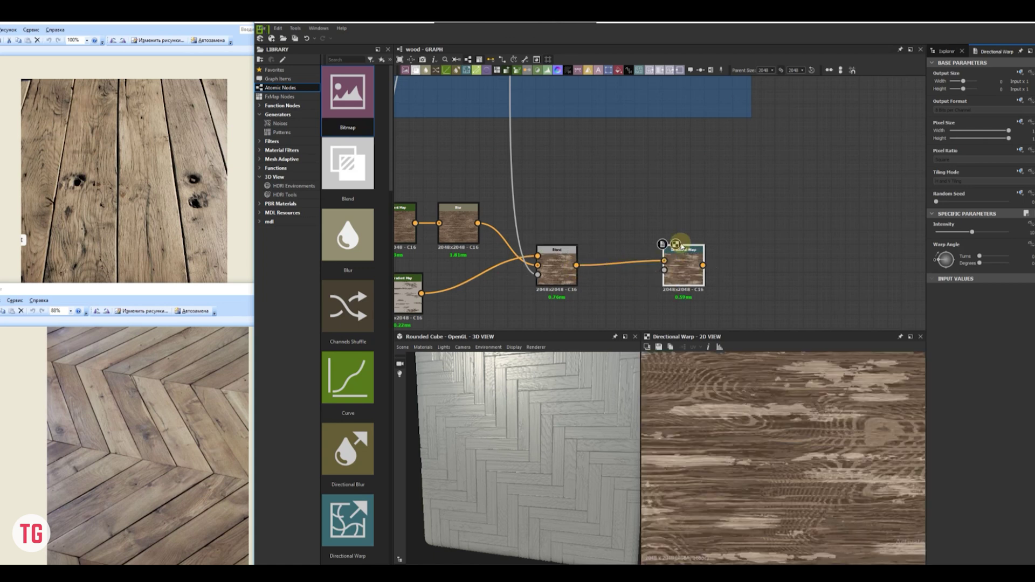
# Connect the Vector Warp Grayscale plank pattern to the Directional Warp's intensity input
pyautogui.scroll(-5, 684, 243)
pyautogui.doubleClick(488, 140)
pyautogui.scroll(-2, 620, 224)
pyautogui.scroll(5, 649, 283)
pyautogui.moveTo(734, 239); pyautogui.dragTo(675, 272)
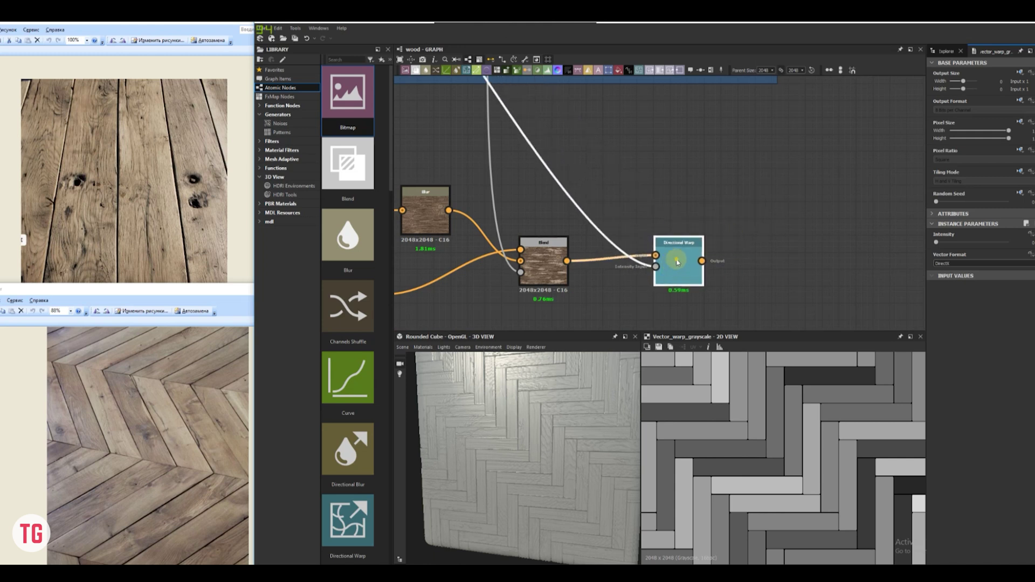
# Set the Directional Warp's intensity to about 238 and its warp angle to about 0.17 turns, with the main window enlarged
pyautogui.doubleClick(678, 267)
pyautogui.moveTo(1012, 238); pyautogui.dragTo(1025, 233)
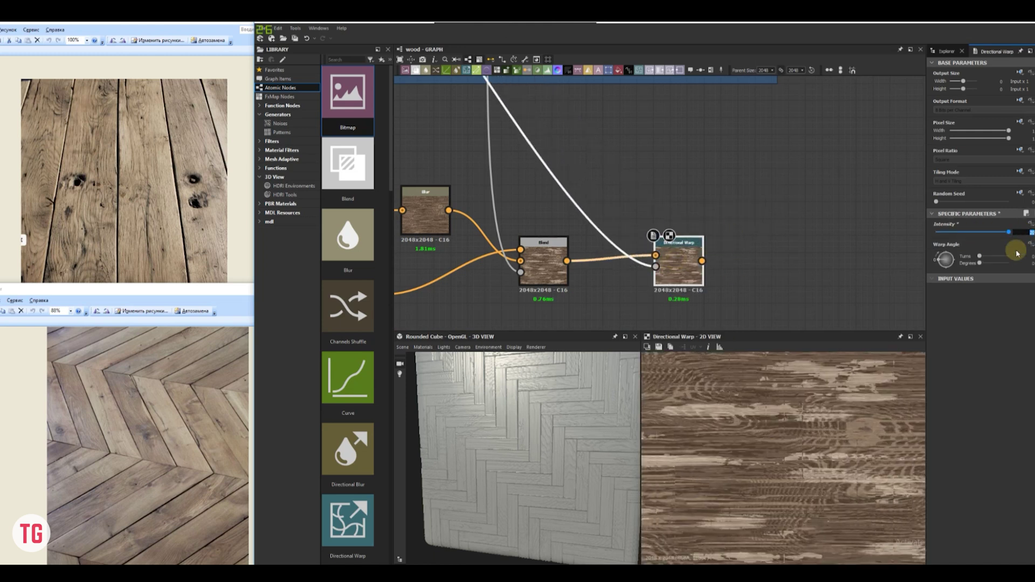
pyautogui.press('Return')
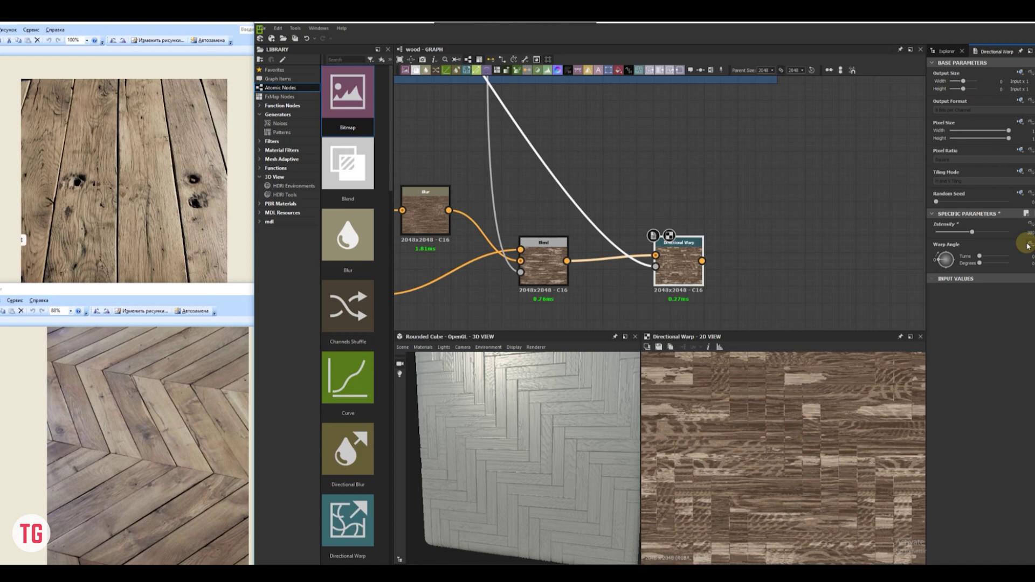
pyautogui.doubleClick(642, 36)
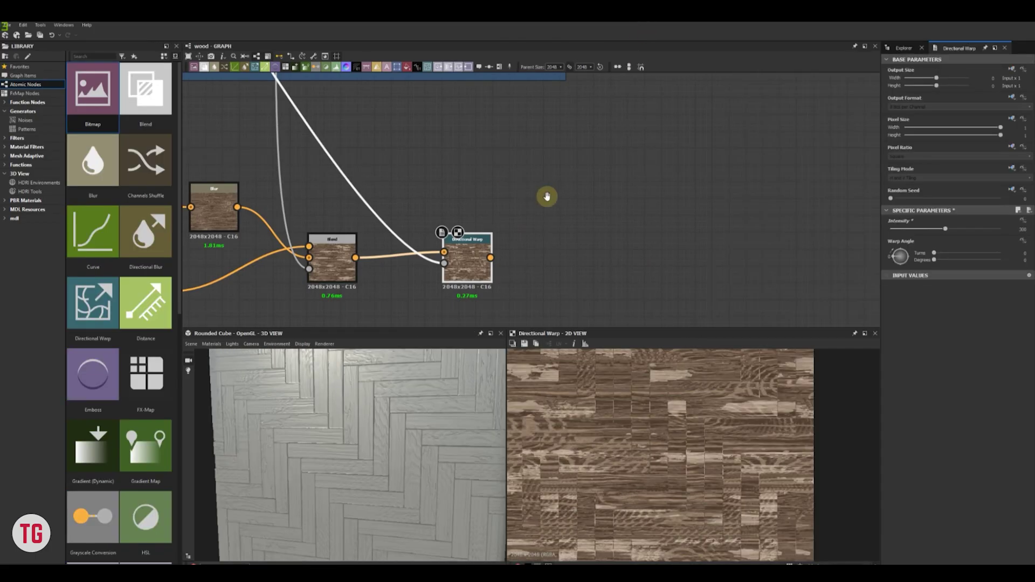
pyautogui.scroll(-5, 604, 140)
pyautogui.moveTo(569, 197); pyautogui.dragTo(575, 243, button='middle')
pyautogui.moveTo(945, 229); pyautogui.dragTo(946, 260)
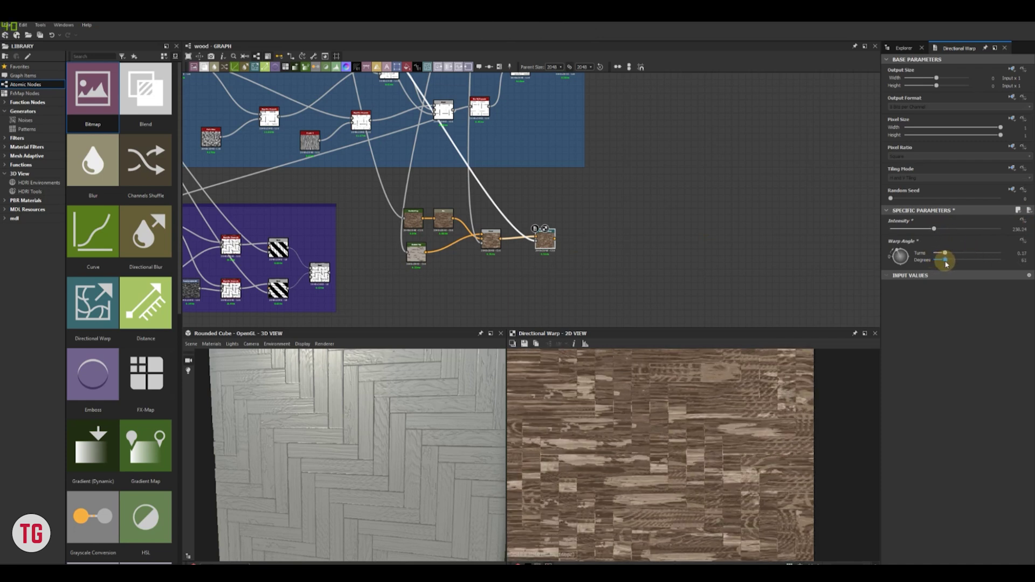
pyautogui.moveTo(641, 467); pyautogui.dragTo(721, 435, button='middle')
pyautogui.scroll(-2, 721, 434)
pyautogui.moveTo(597, 261); pyautogui.dragTo(575, 254, button='middle')
# Add a Transformation 2D node fed by the Screen Blend and rotate its wood grain to run vertically
pyautogui.click(643, 260)
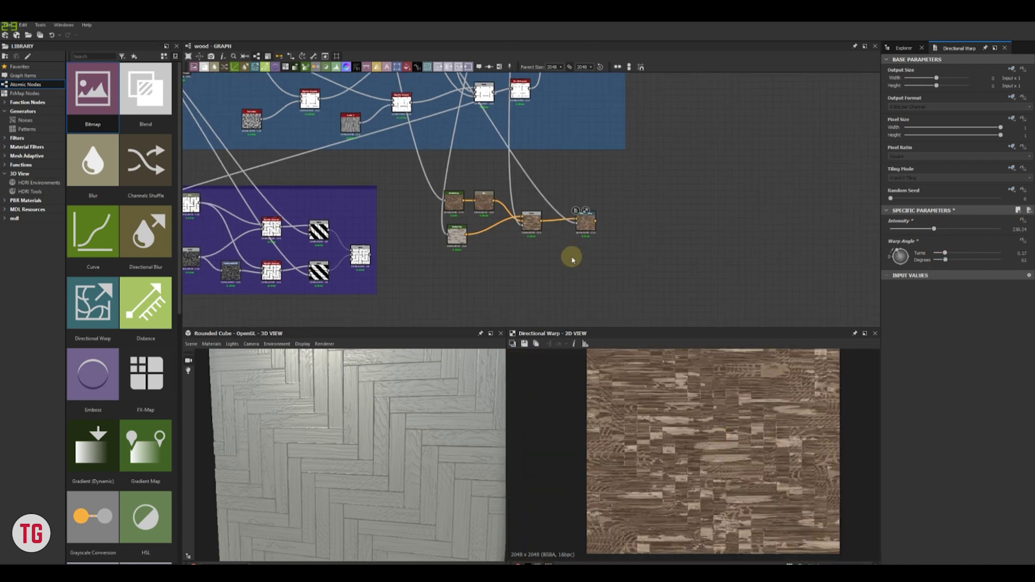
pyautogui.scroll(4, 558, 256)
pyautogui.press('space')
pyautogui.write('tr')
pyautogui.press('Return')
pyautogui.moveTo(556, 189); pyautogui.dragTo(544, 259)
pyautogui.moveTo(559, 260); pyautogui.dragTo(642, 272)
pyautogui.moveTo(786, 358); pyautogui.dragTo(727, 334)
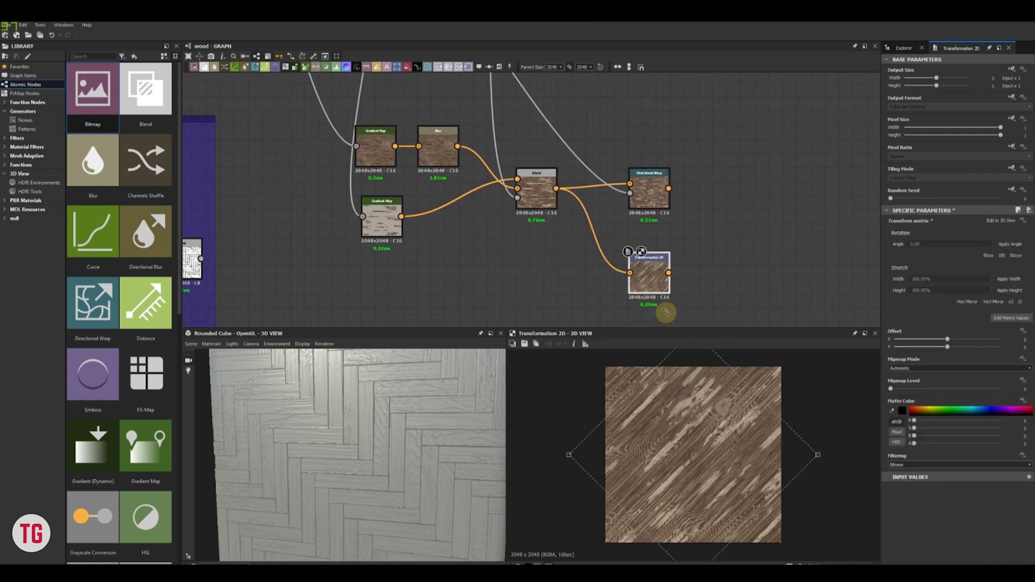
pyautogui.hotkey('ctrl', 'z')
pyautogui.moveTo(646, 272); pyautogui.dragTo(604, 265)
# Duplicate the Directional Warp node and feed the copy from the Transformation 2D output
pyautogui.click(662, 201)
pyautogui.hotkey('ctrl', 'd')
pyautogui.moveTo(684, 250); pyautogui.dragTo(634, 216, button='middle')
pyautogui.moveTo(492, 165); pyautogui.dragTo(624, 244)
pyautogui.moveTo(561, 240); pyautogui.dragTo(590, 240)
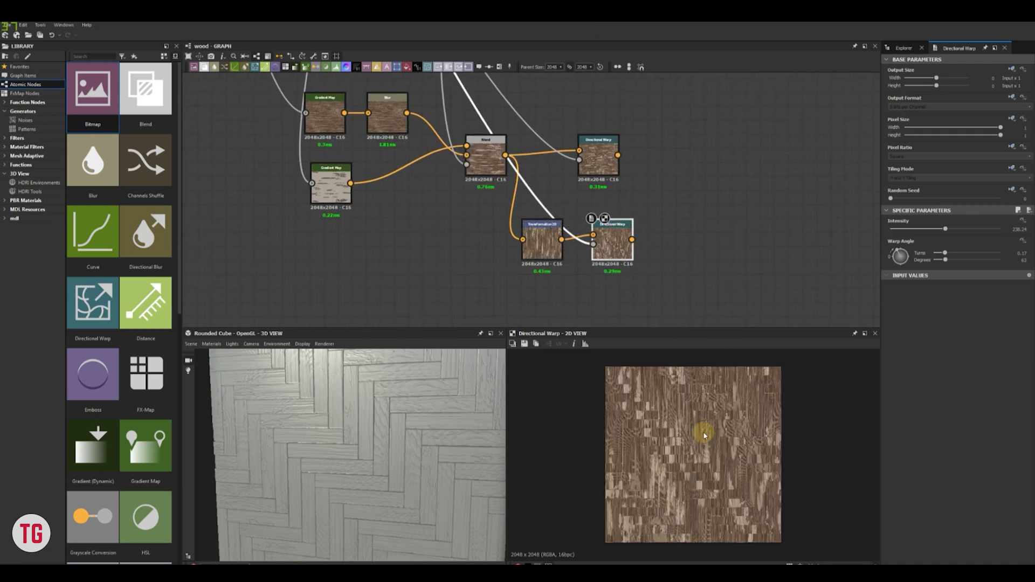
pyautogui.scroll(2, 701, 431)
pyautogui.moveTo(638, 221); pyautogui.dragTo(647, 219, button='middle')
pyautogui.moveTo(612, 161); pyautogui.dragTo(625, 168)
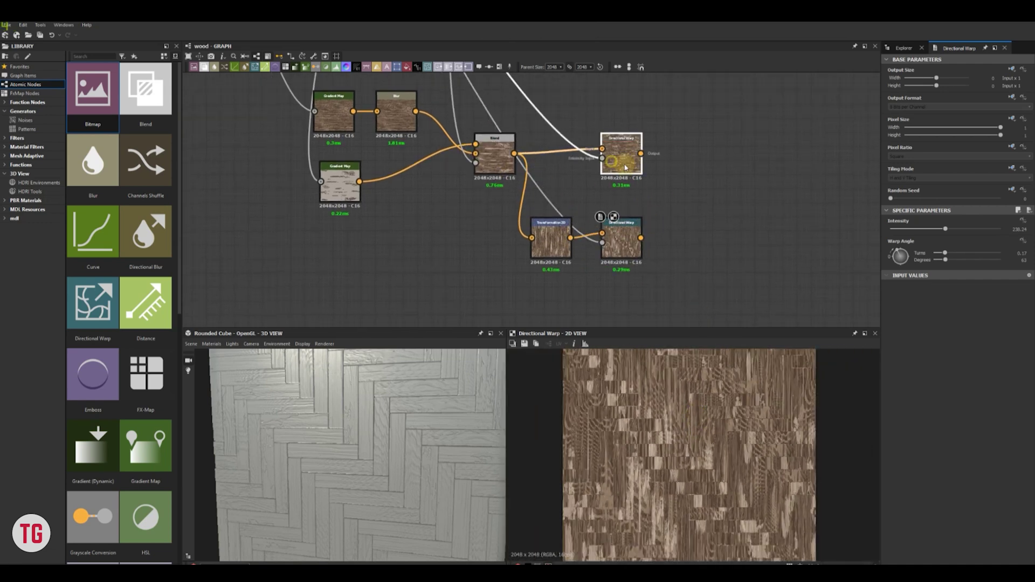
pyautogui.moveTo(700, 190); pyautogui.dragTo(621, 193, button='middle')
# Add a Blend node with the first Directional Warp as its foreground
pyautogui.click(629, 186)
pyautogui.press('space')
pyautogui.click(649, 206)
pyautogui.moveTo(621, 186)
pyautogui.mouseDown()
pyautogui.moveTo(638, 189)
pyautogui.moveTo(625, 178)
pyautogui.mouseUp()
# Connect the weave generator's Mask_2 output to the new Blend's opacity input and preview the masked planks
pyautogui.scroll(-6, 447, 170)
pyautogui.moveTo(446, 171); pyautogui.dragTo(504, 245, button='middle')
pyautogui.doubleClick(274, 119)
pyautogui.scroll(1, 275, 120)
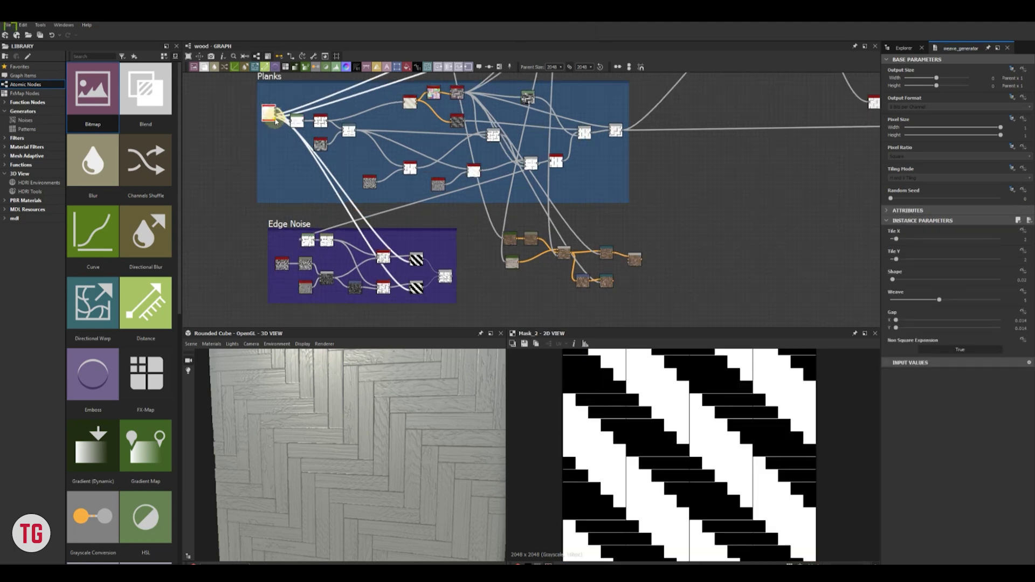
pyautogui.scroll(4, 629, 266)
pyautogui.doubleClick(610, 202)
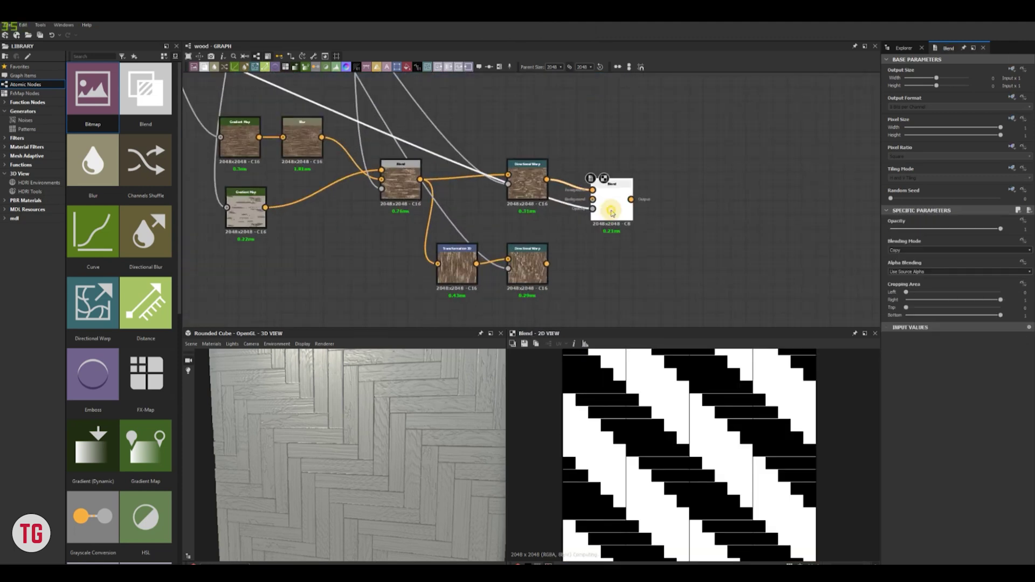
pyautogui.scroll(1, 692, 417)
pyautogui.moveTo(603, 250); pyautogui.dragTo(584, 251, button='middle')
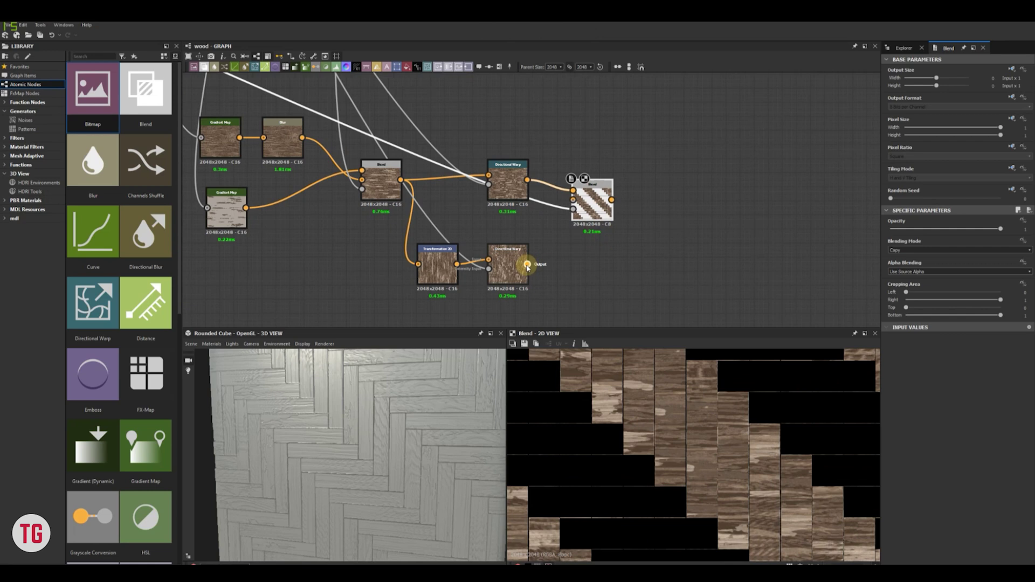
# Switch the Blend's opacity input to the weave generator's other mask so the horizontal grain fills the horizontal planks
pyautogui.scroll(-5, 568, 252)
pyautogui.scroll(2, 570, 255)
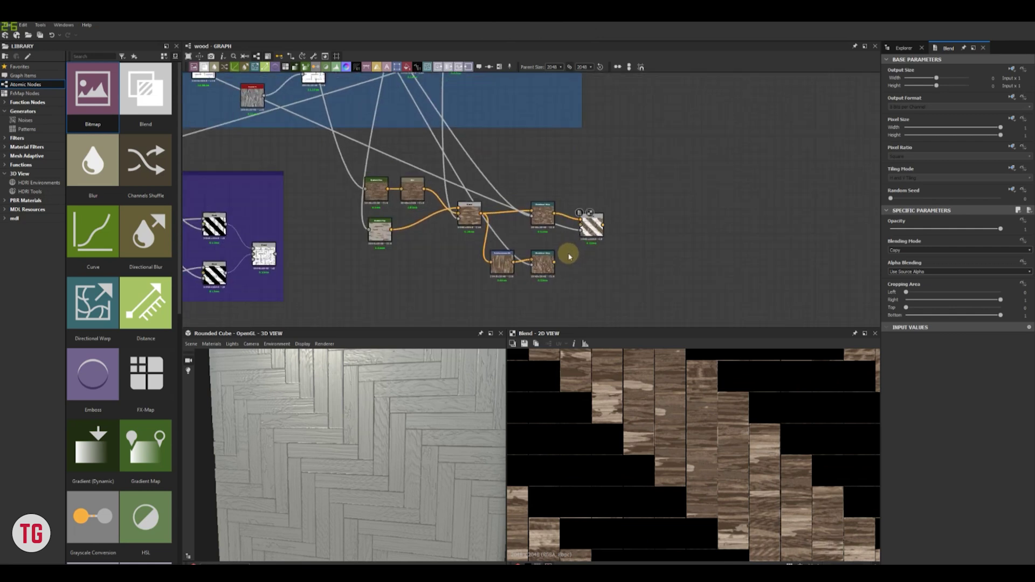
pyautogui.scroll(-3, 570, 255)
pyautogui.scroll(1, 221, 103)
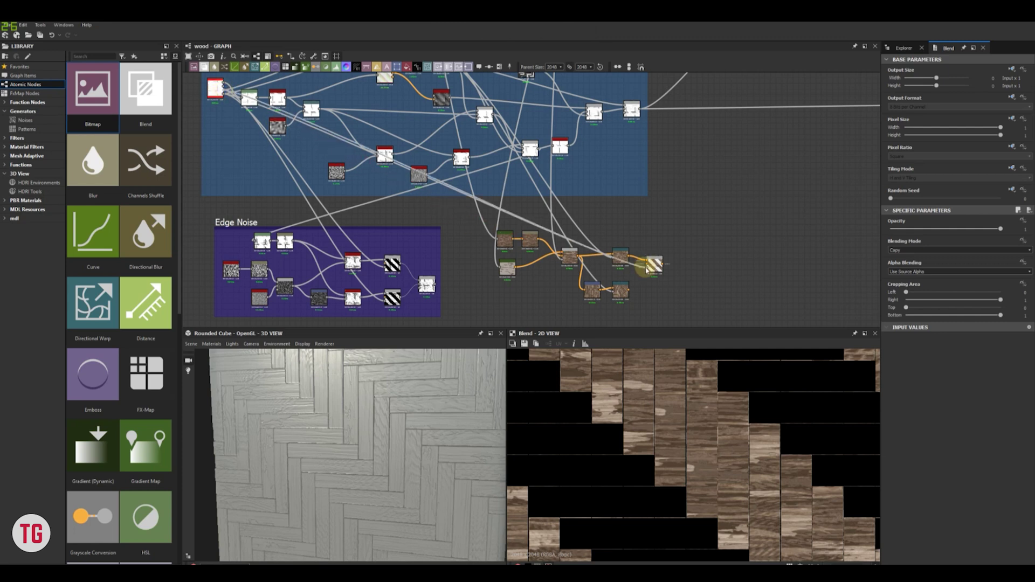
pyautogui.scroll(-5, 656, 365)
pyautogui.scroll(3, 675, 280)
pyautogui.moveTo(570, 221); pyautogui.dragTo(584, 215)
pyautogui.click(591, 252)
# Duplicate the masked Blend, feed it from the second Directional Warp and mask it with the weave generator's vertical plank mask
pyautogui.click(585, 218)
pyautogui.hotkey('ctrl', 'd')
pyautogui.moveTo(597, 264); pyautogui.dragTo(563, 209, button='middle')
pyautogui.moveTo(504, 157); pyautogui.dragTo(563, 244)
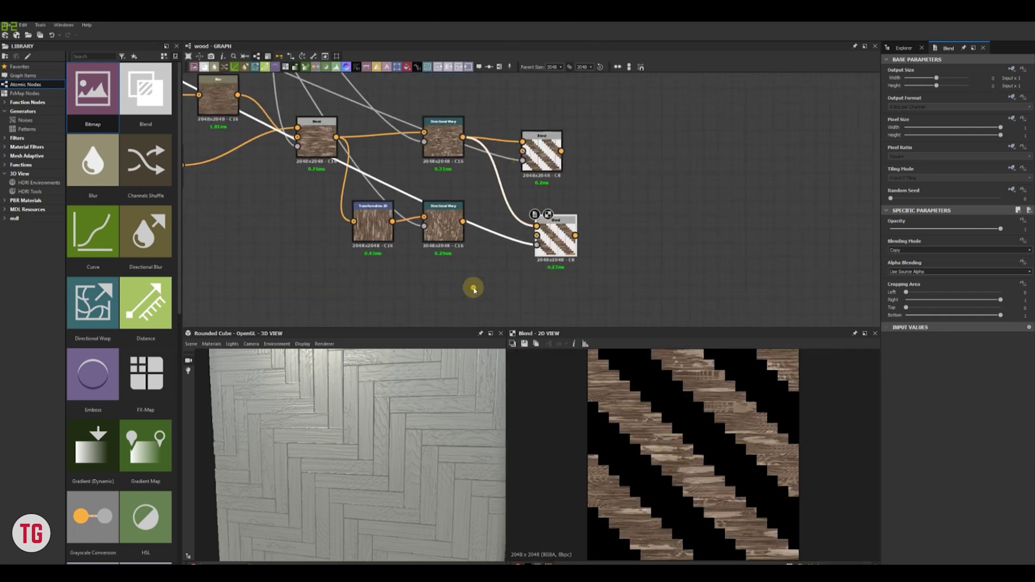
pyautogui.scroll(-6, 539, 231)
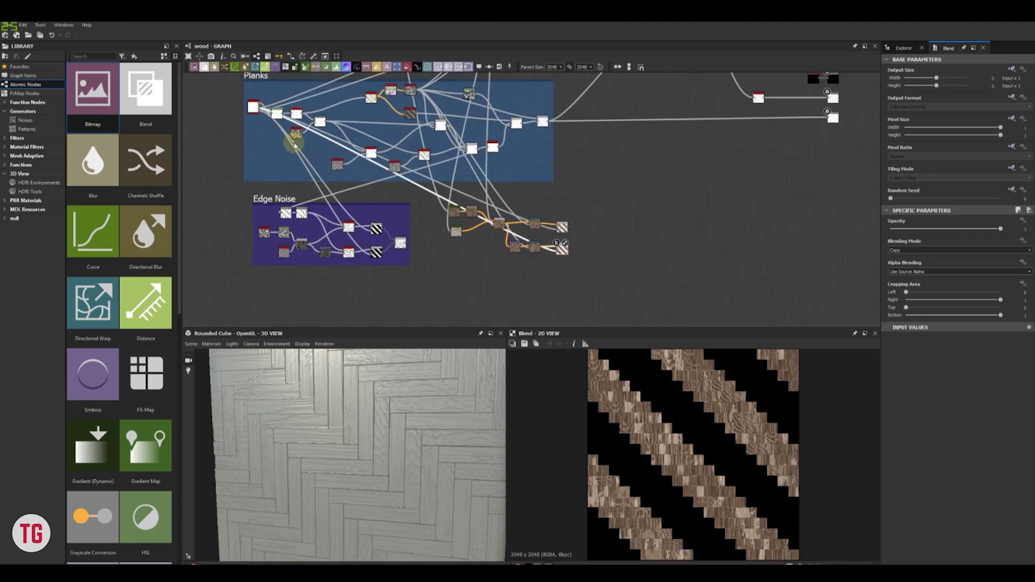
pyautogui.moveTo(555, 253); pyautogui.dragTo(557, 251)
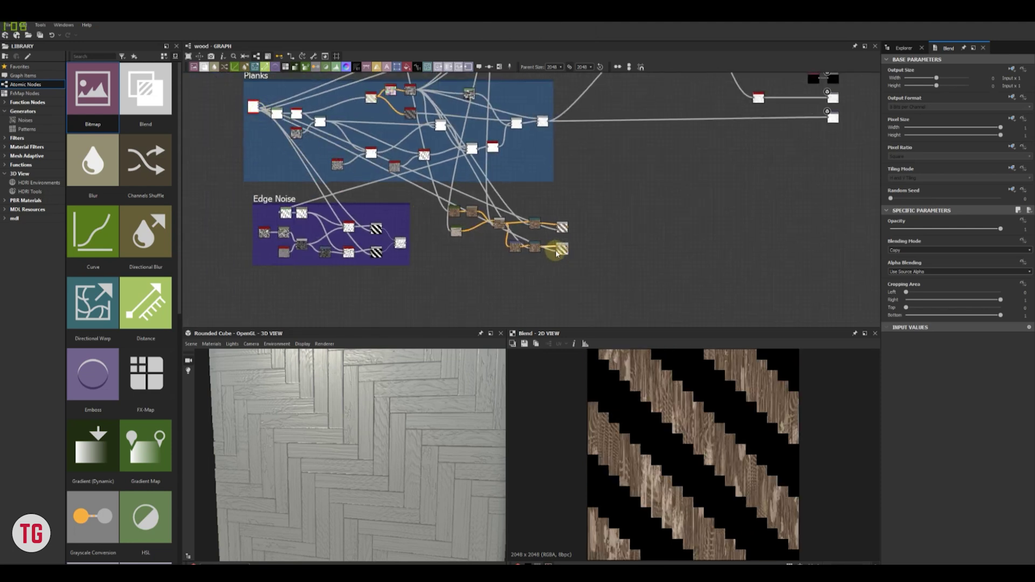
pyautogui.scroll(4, 677, 380)
pyautogui.scroll(6, 566, 248)
pyautogui.moveTo(557, 241); pyautogui.dragTo(485, 241, button='middle')
pyautogui.scroll(-2, 701, 433)
pyautogui.moveTo(701, 433); pyautogui.dragTo(636, 441, button='middle')
pyautogui.scroll(3, 636, 441)
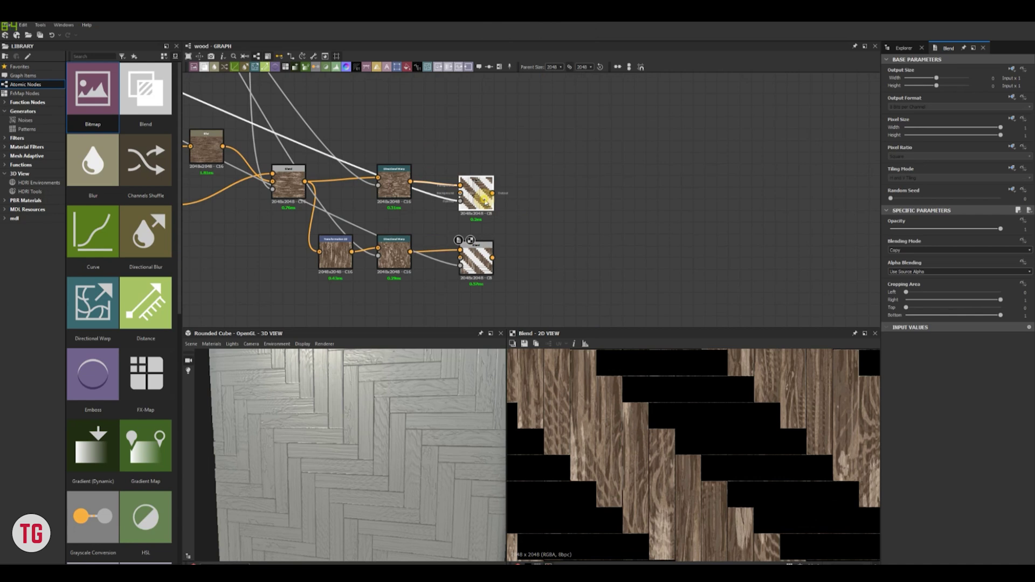
# Add a Blend node that combines the horizontal and vertical masked plank Blends, and inspect the herringbone colour
pyautogui.press('space')
pyautogui.click(541, 248)
pyautogui.moveTo(518, 218); pyautogui.dragTo(523, 220)
pyautogui.moveTo(492, 257); pyautogui.dragTo(537, 232)
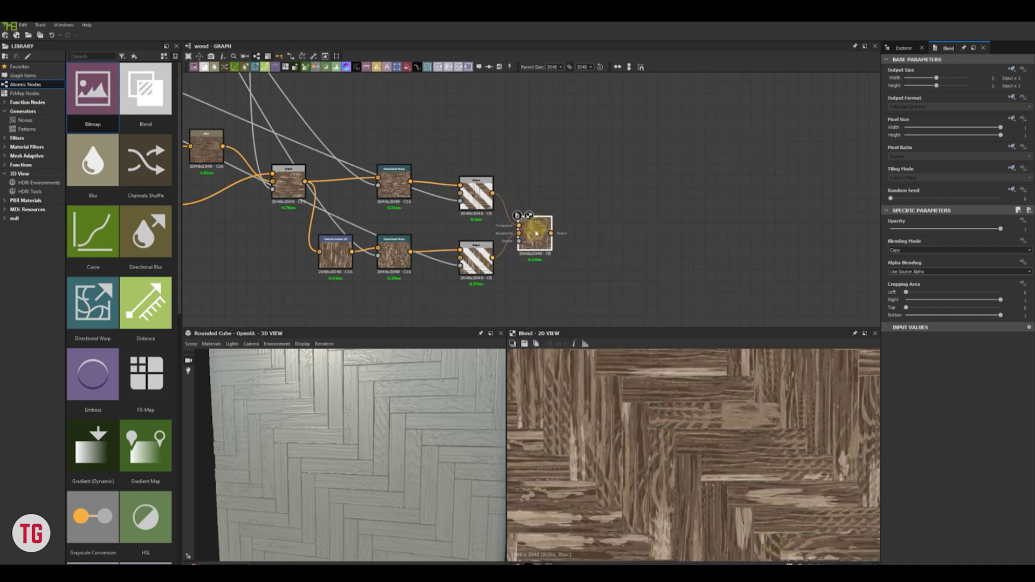
pyautogui.scroll(-4, 699, 427)
pyautogui.moveTo(695, 486); pyautogui.dragTo(678, 418, button='middle')
pyautogui.scroll(3, 661, 425)
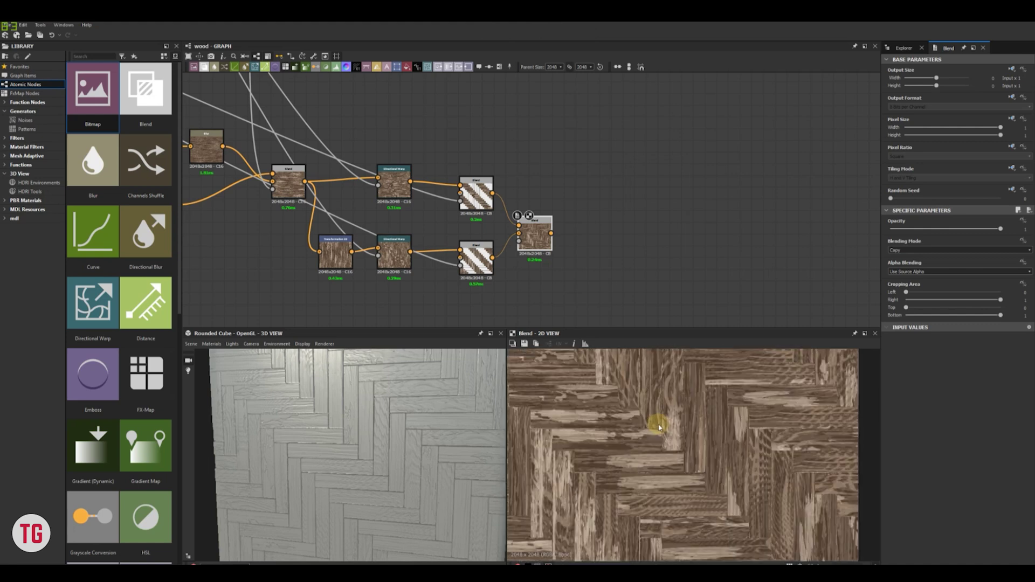
pyautogui.scroll(-2, 664, 435)
pyautogui.scroll(1, 670, 438)
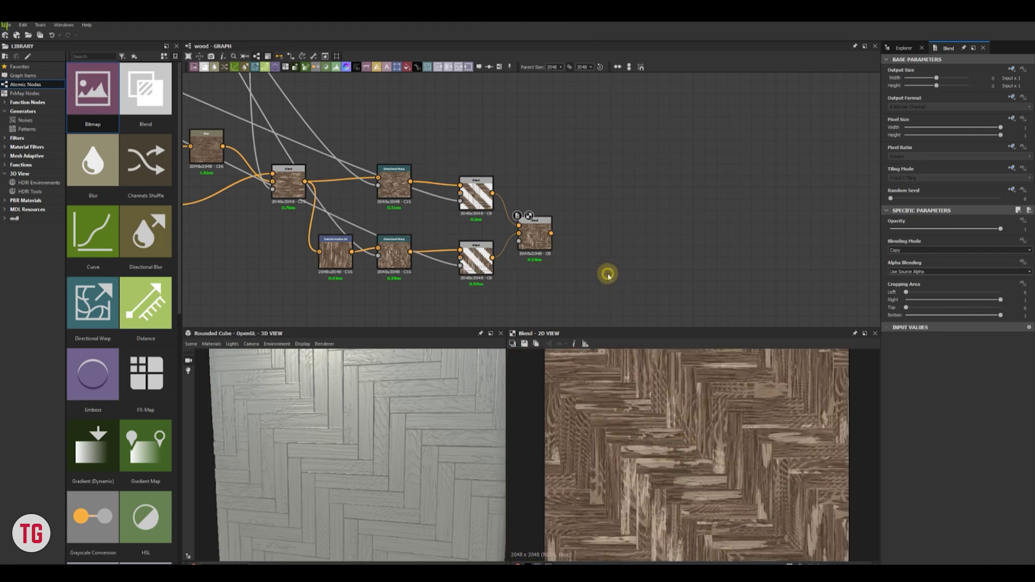
# Move the base colour output and its Uniform Color node down level with the wood colour nodes
pyautogui.scroll(-6, 627, 240)
pyautogui.moveTo(628, 240); pyautogui.dragTo(504, 265, button='middle')
pyautogui.scroll(4, 643, 111)
pyautogui.moveTo(658, 123); pyautogui.dragTo(594, 111)
pyautogui.scroll(-3, 619, 133)
pyautogui.moveTo(662, 123); pyautogui.dragTo(673, 89, button='middle')
pyautogui.moveTo(636, 93); pyautogui.dragTo(637, 298)
pyautogui.click(659, 294)
pyautogui.moveTo(657, 320); pyautogui.dragTo(680, 272, button='middle')
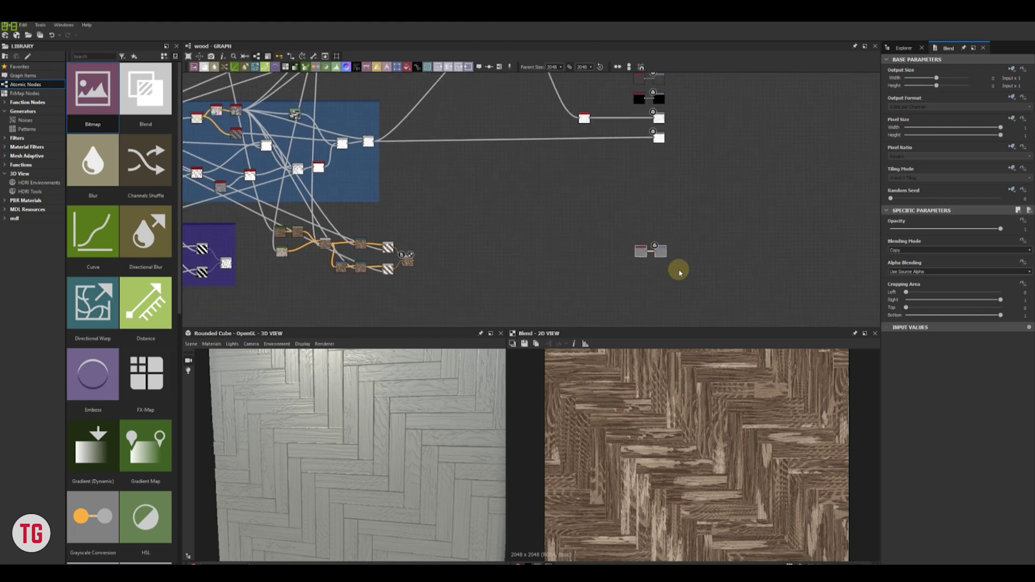
# Delete the Uniform Color node and connect the combined herringbone Blend to the base colour output
pyautogui.click(641, 255)
pyautogui.press('Delete')
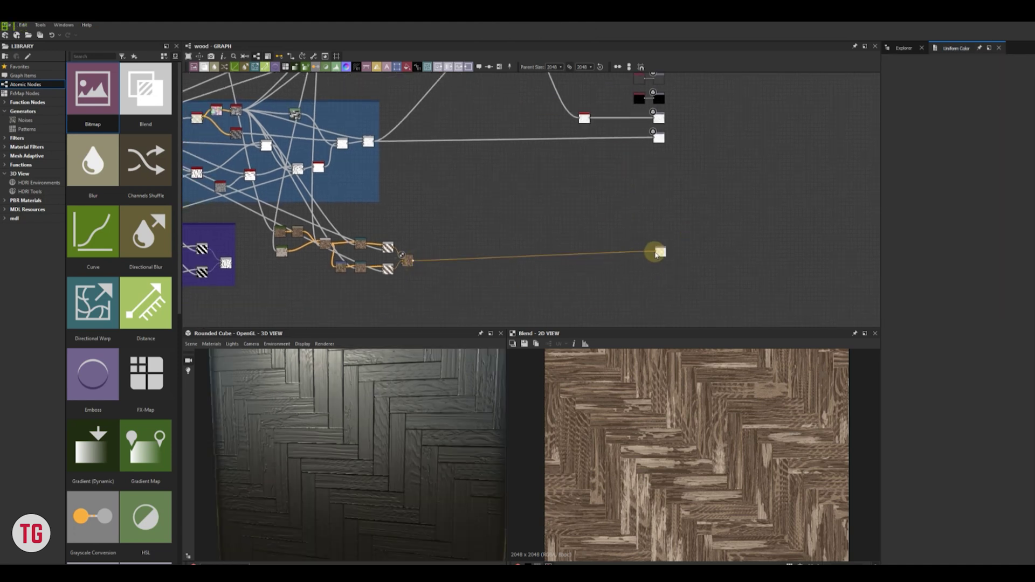
pyautogui.moveTo(363, 439); pyautogui.dragTo(359, 461)
pyautogui.scroll(-6, 356, 441)
# Select the whole group of wood colour nodes and reposition it below the Planks frame
pyautogui.moveTo(449, 307); pyautogui.dragTo(564, 286, button='middle')
pyautogui.moveTo(582, 286); pyautogui.dragTo(388, 206)
pyautogui.moveTo(395, 215); pyautogui.dragTo(412, 226)
pyautogui.click(587, 281)
pyautogui.moveTo(587, 278); pyautogui.dragTo(561, 270, button='middle')
# Add a Levels node fed by the final node of the Planks frame
pyautogui.doubleClick(457, 113)
pyautogui.scroll(-2, 488, 207)
pyautogui.moveTo(488, 207)
pyautogui.mouseDown(button='middle')
pyautogui.moveTo(468, 232)
pyautogui.moveTo(482, 193)
pyautogui.mouseUp(button='middle')
pyautogui.scroll(1, 472, 220)
pyautogui.click(408, 179)
pyautogui.press('space')
pyautogui.write('lev')
pyautogui.press('Return')
# Place the Levels node between the Planks frame and the masked colour Blends
pyautogui.scroll(3, 433, 177)
pyautogui.scroll(2, 431, 162)
pyautogui.moveTo(433, 160); pyautogui.dragTo(429, 130, button='middle')
pyautogui.moveTo(413, 127); pyautogui.dragTo(534, 260)
pyautogui.scroll(-5, 577, 289)
pyautogui.moveTo(588, 296); pyautogui.dragTo(552, 167, button='middle')
pyautogui.moveTo(529, 150); pyautogui.dragTo(505, 169)
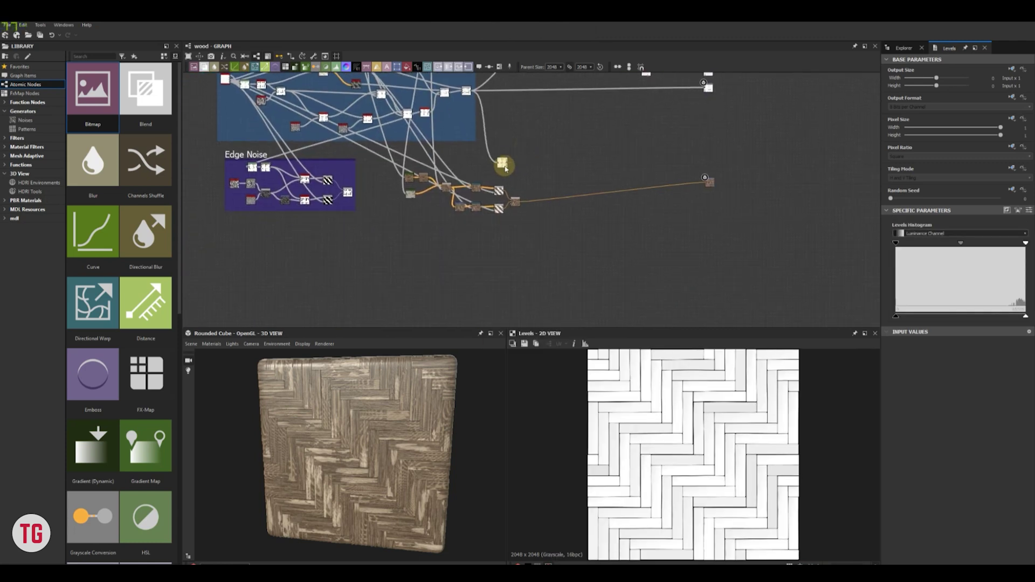
# Lower the Levels node's output white slightly and raise its input black point to darken the plank shading
pyautogui.scroll(2, 703, 427)
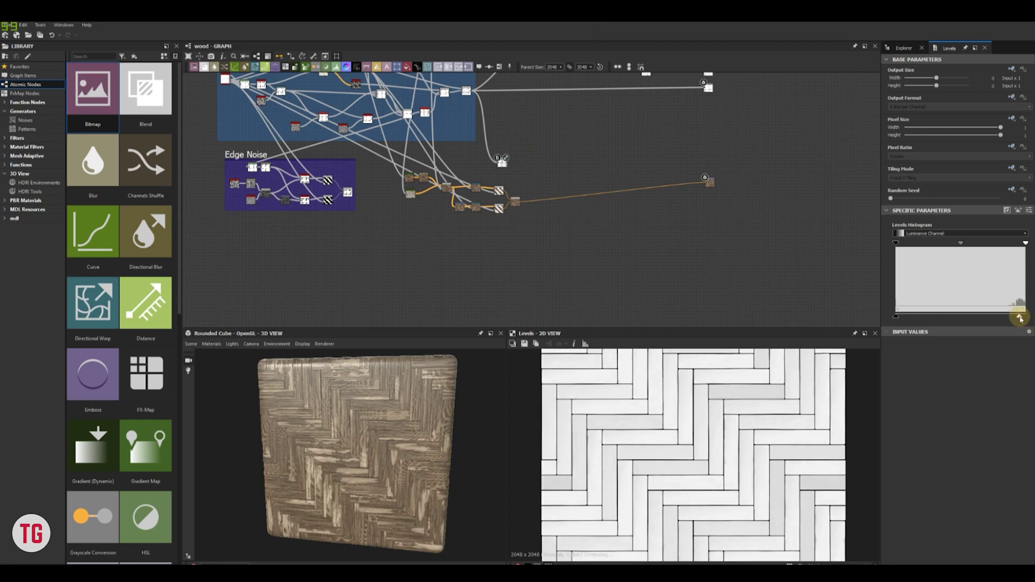
pyautogui.moveTo(1016, 246); pyautogui.dragTo(1021, 249)
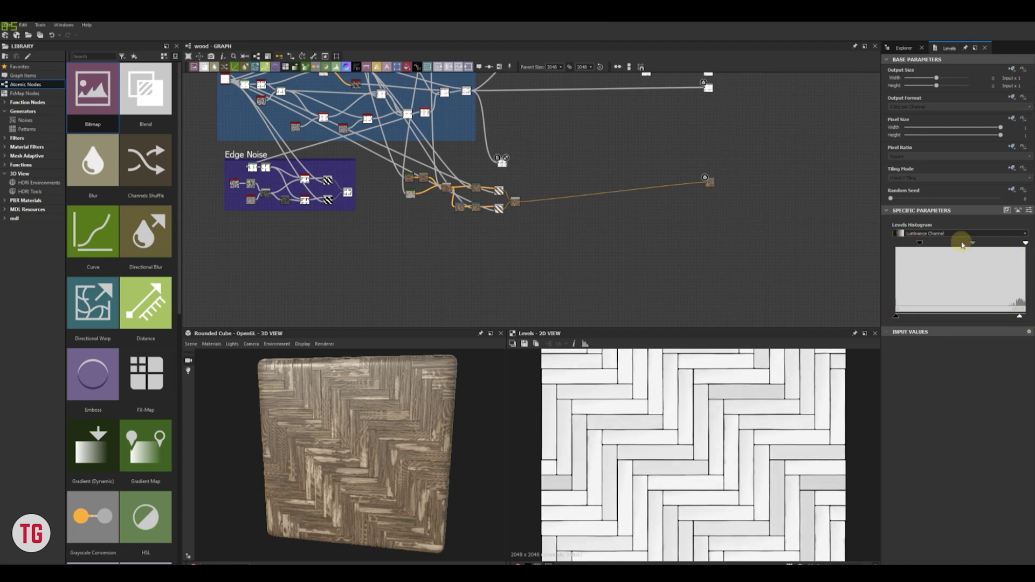
pyautogui.moveTo(942, 247); pyautogui.dragTo(961, 250)
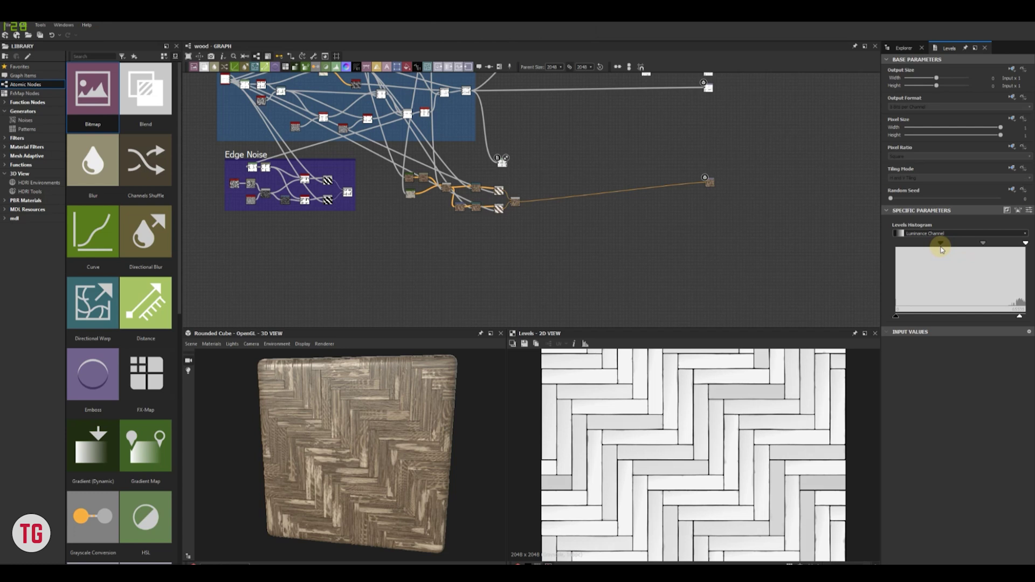
# Add a Gradient Map node fed by the Levels output
pyautogui.scroll(4, 557, 198)
pyautogui.scroll(3, 470, 137)
pyautogui.moveTo(469, 137); pyautogui.dragTo(555, 215, button='middle')
pyautogui.press('space')
pyautogui.write('gr')
pyautogui.press('Return')
pyautogui.scroll(2, 638, 228)
pyautogui.moveTo(638, 228); pyautogui.dragTo(597, 176, button='middle')
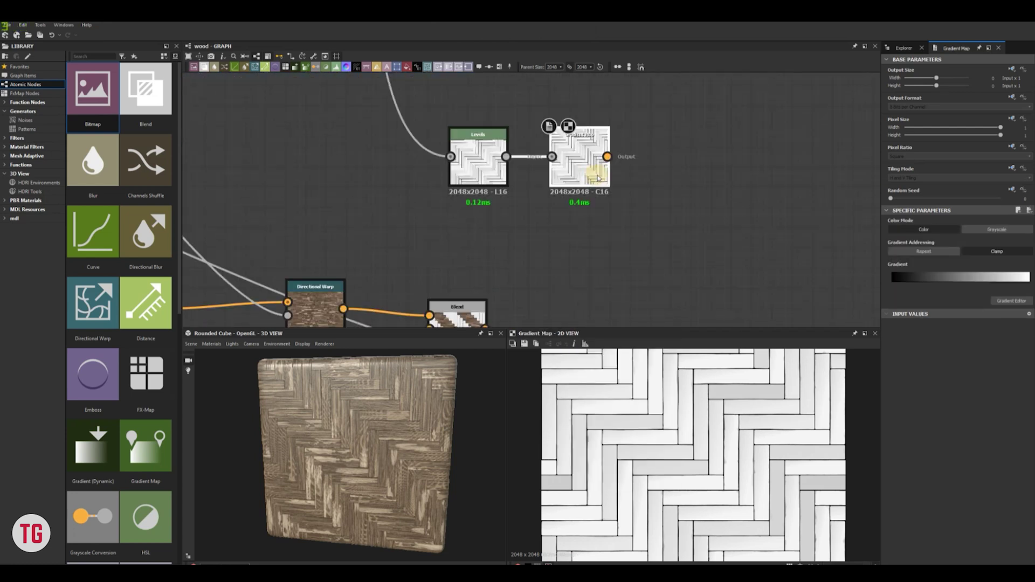
# Display the grayscale vector warp node with the random plank shades inside the Planks frame
pyautogui.scroll(-6, 599, 178)
pyautogui.moveTo(603, 231); pyautogui.dragTo(504, 281, button='middle')
pyautogui.doubleClick(296, 105)
pyautogui.scroll(3, 296, 101)
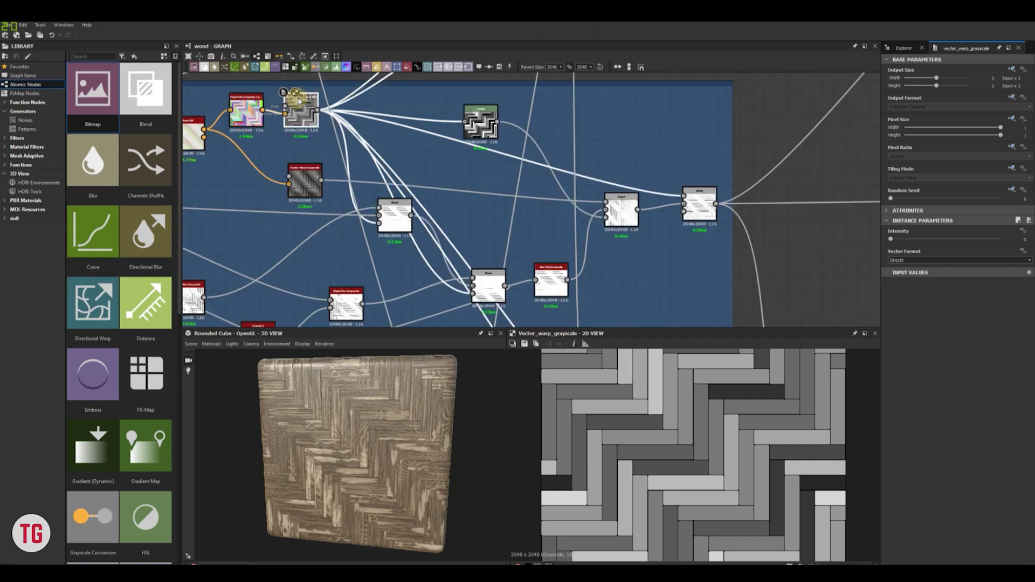
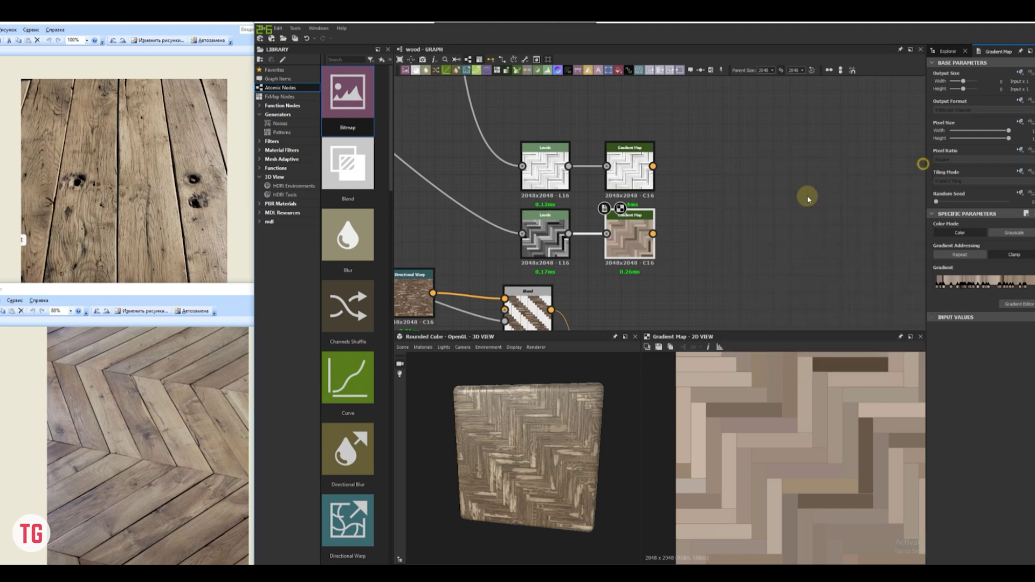
# Add a Blend node combining the two Gradient Maps, with blending mode Multiply and opacity about 0.35
pyautogui.press('super+Up')
pyautogui.press('space')
pyautogui.click(552, 245)
pyautogui.moveTo(443, 163); pyautogui.dragTo(497, 230)
pyautogui.moveTo(519, 229); pyautogui.dragTo(504, 202)
pyautogui.click(901, 250)
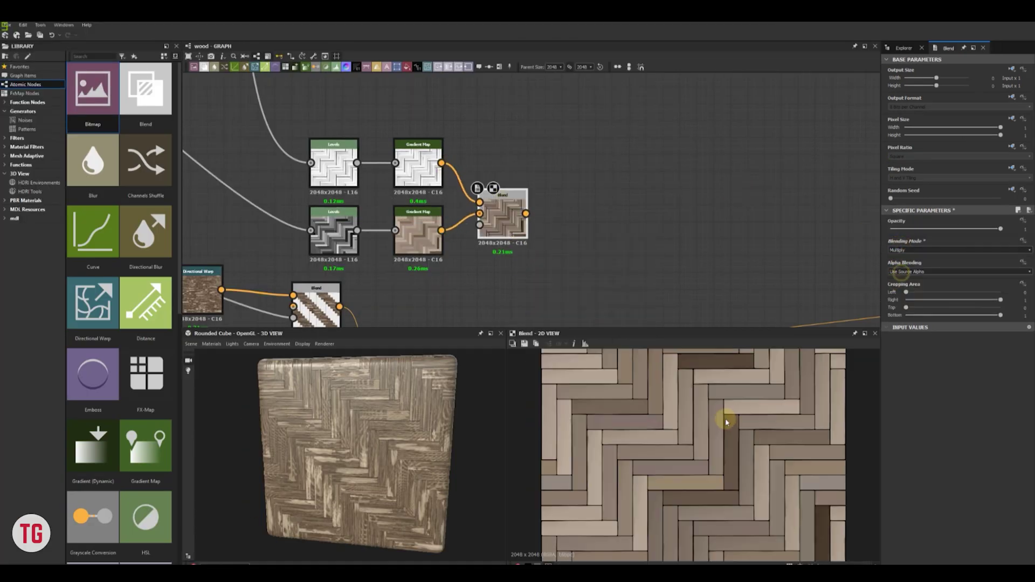
pyautogui.moveTo(1001, 231); pyautogui.dragTo(925, 232)
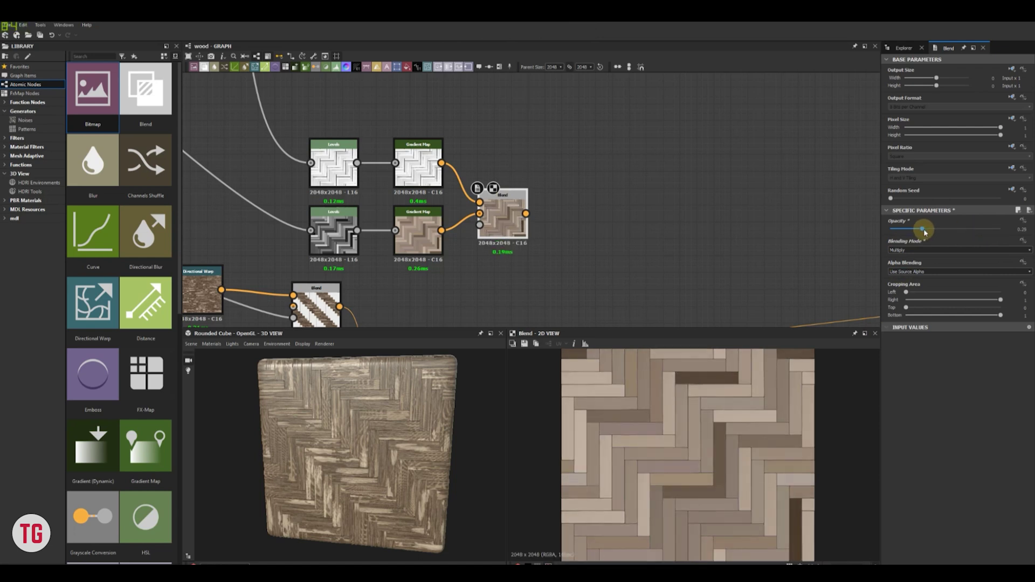
# Remove dark keys from the coloured Gradient Map's gradient to lighten the darkest planks, and display the Multiply Blend
pyautogui.click(419, 229)
pyautogui.scroll(3, 626, 242)
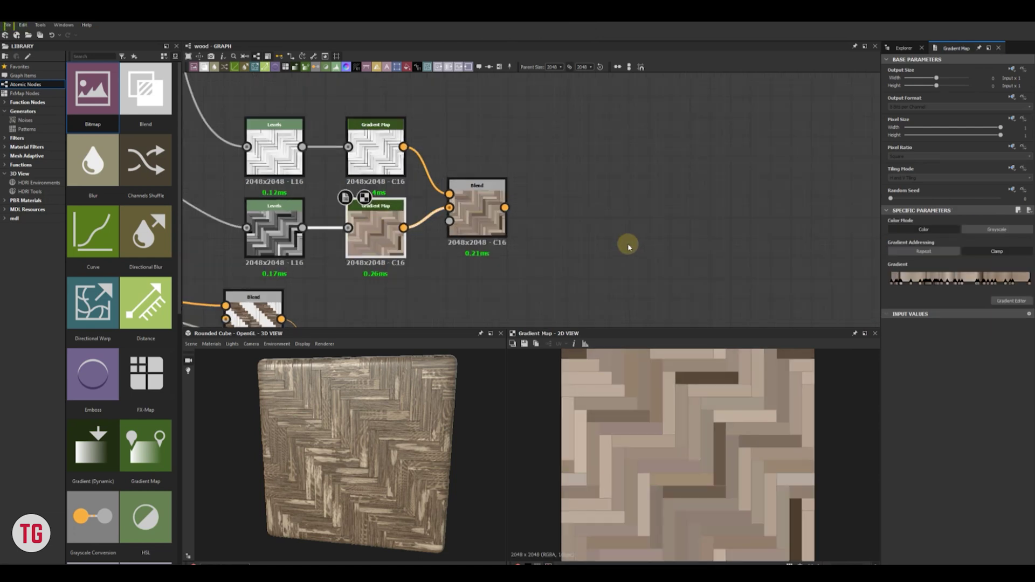
pyautogui.click(1012, 300)
pyautogui.moveTo(854, 186); pyautogui.dragTo(849, 173)
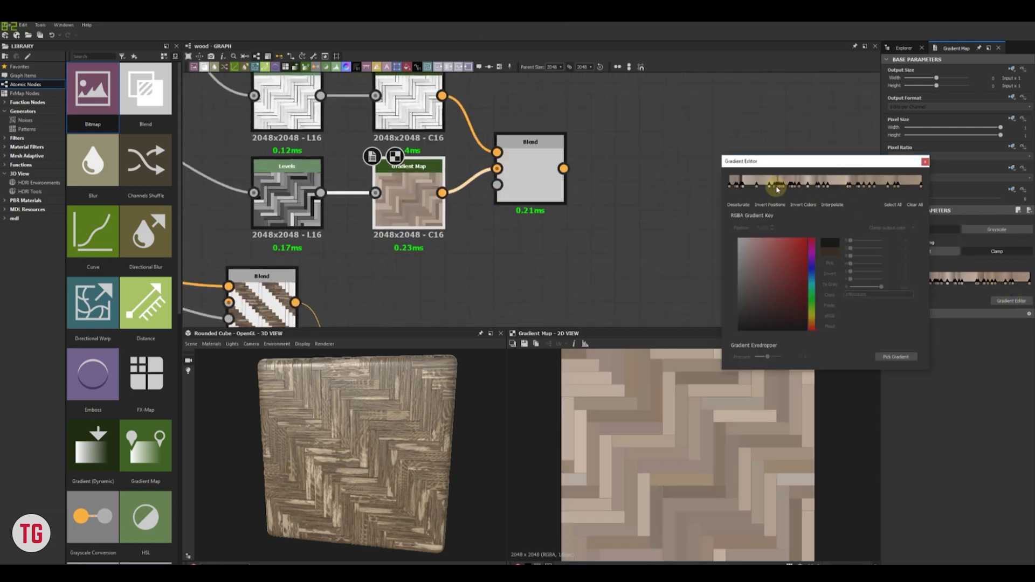
pyautogui.click(925, 164)
pyautogui.doubleClick(533, 175)
pyautogui.moveTo(638, 270); pyautogui.dragTo(663, 298, button='middle')
pyautogui.scroll(-1, 662, 298)
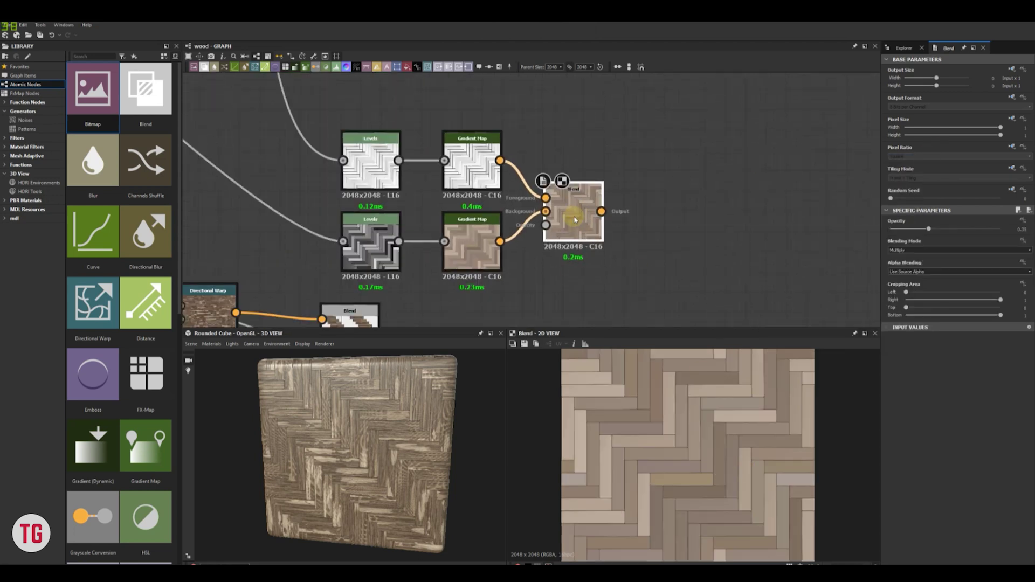
# Add another Gradient Map node beyond the Multiply Blend, fed by the Levels node with the random plank shades
pyautogui.scroll(-2, 654, 219)
pyautogui.moveTo(669, 261); pyautogui.dragTo(527, 188, button='middle')
pyautogui.press('space')
pyautogui.write('gr')
pyautogui.click(545, 218)
pyautogui.moveTo(333, 161); pyautogui.dragTo(492, 203)
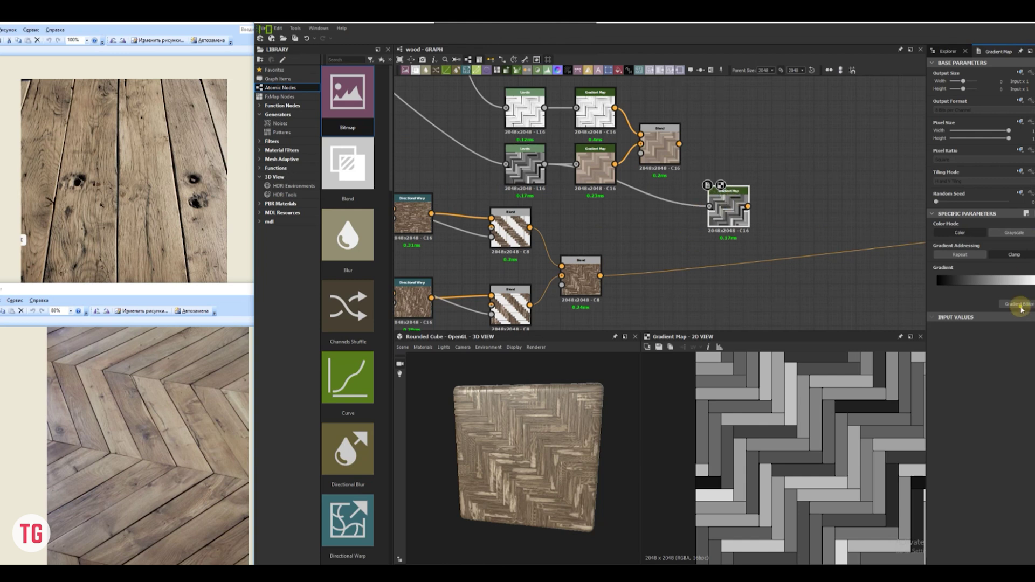
# Sample a dark brown gradient from the wood reference photos for the new Gradient Map
pyautogui.click(1020, 304)
pyautogui.moveTo(103, 115); pyautogui.dragTo(164, 158)
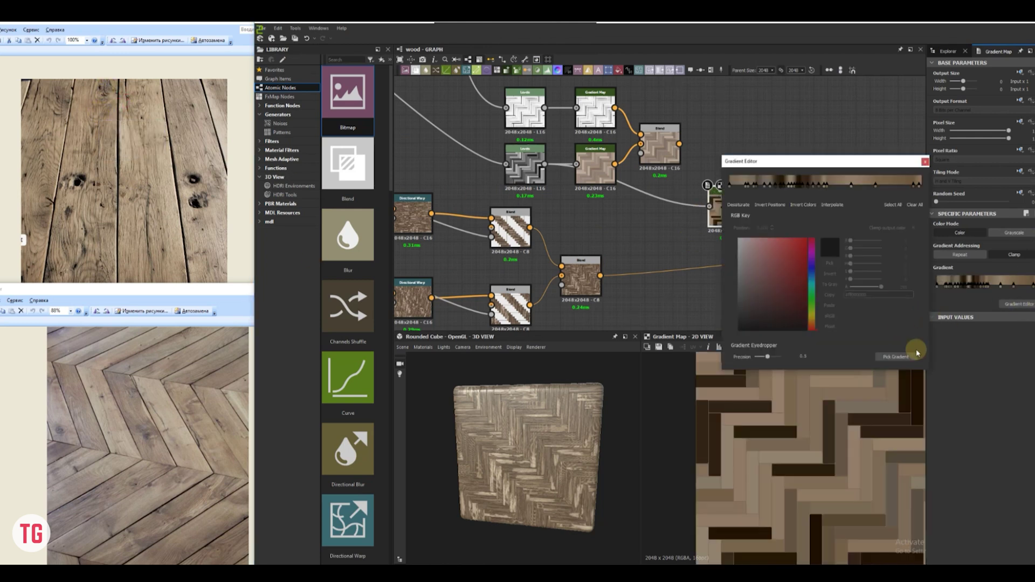
pyautogui.moveTo(83, 253); pyautogui.dragTo(83, 251)
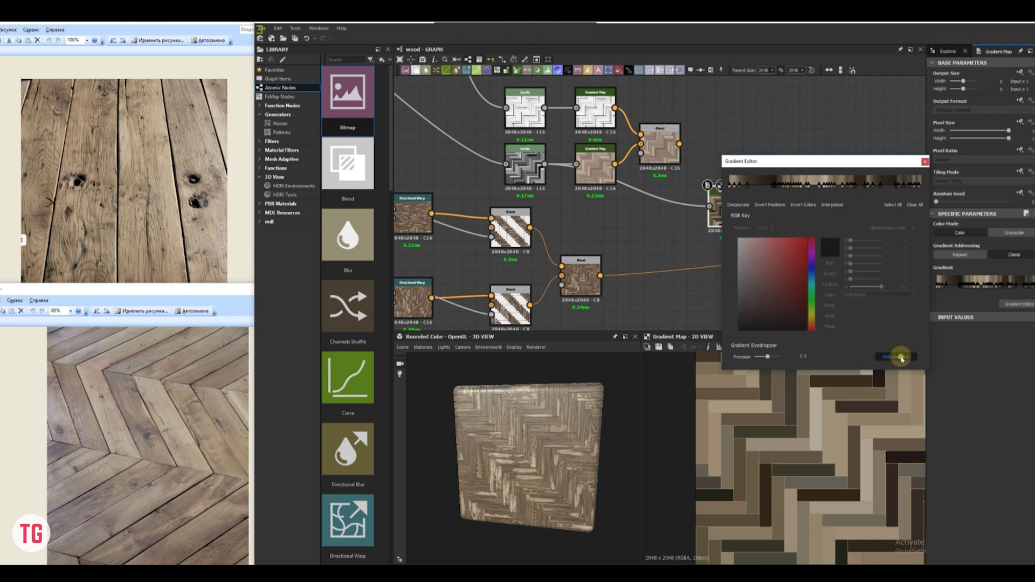
pyautogui.click(898, 359)
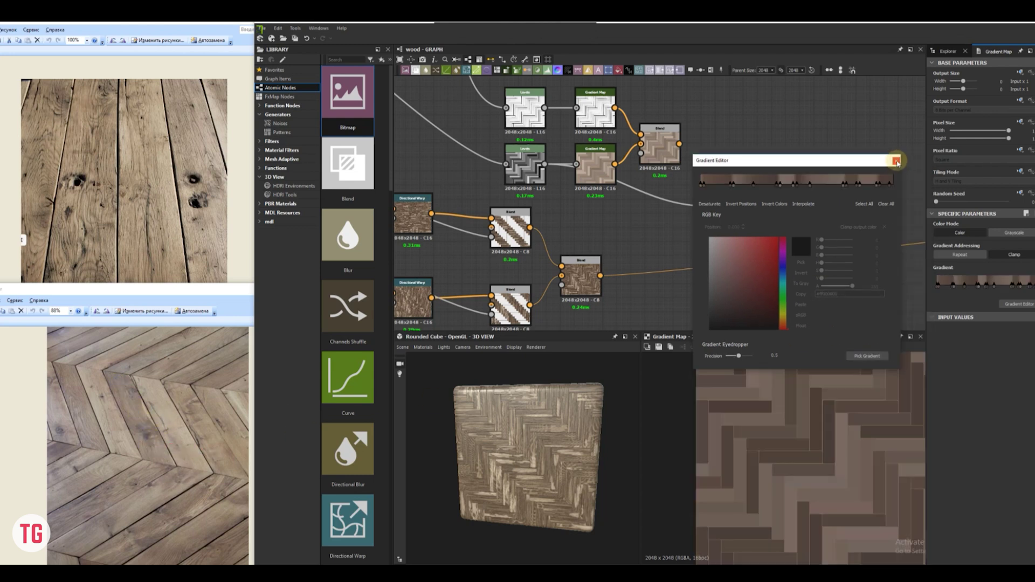
pyautogui.click(898, 160)
# Add a Blend node with the dark brown Gradient Map as foreground and the Multiply Blend as background
pyautogui.scroll(-1, 751, 183)
pyautogui.moveTo(751, 183); pyautogui.dragTo(626, 217, button='middle')
pyautogui.scroll(1, 616, 237)
pyautogui.moveTo(586, 247); pyautogui.dragTo(608, 210)
pyautogui.rightClick(609, 218)
pyautogui.click(651, 228)
pyautogui.moveTo(625, 221); pyautogui.dragTo(632, 193)
pyautogui.moveTo(534, 184); pyautogui.dragTo(613, 194)
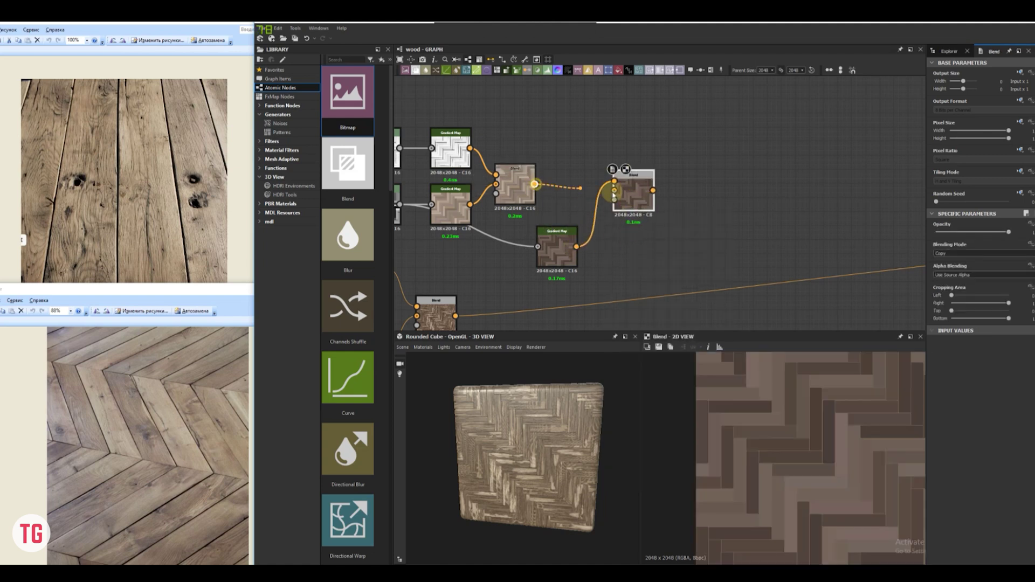
# Lower the opacity of the dark brown Blend to about 0.66
pyautogui.moveTo(707, 196); pyautogui.dragTo(688, 198, button='middle')
pyautogui.doubleClick(947, 29)
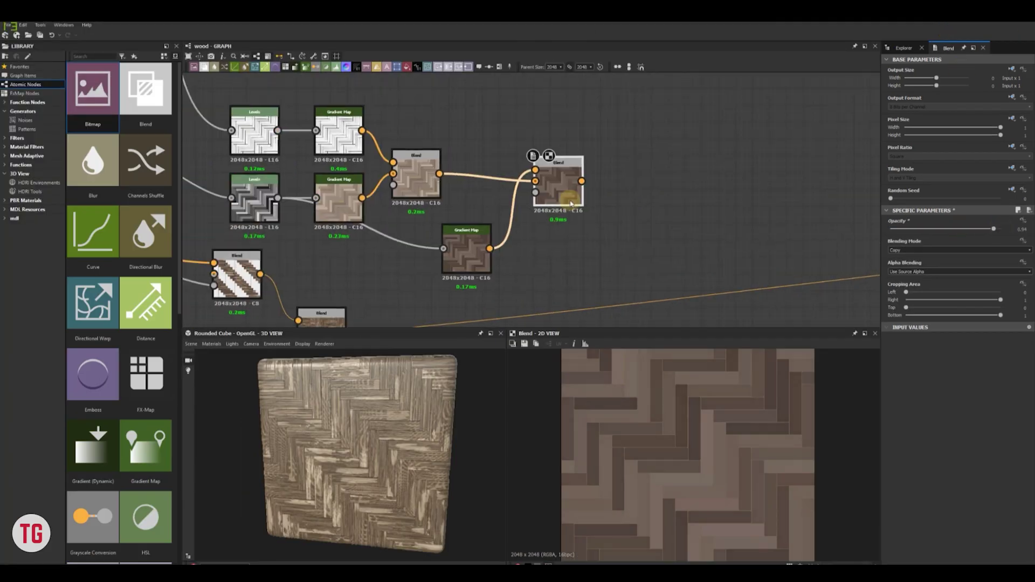
pyautogui.click(474, 248)
pyautogui.click(563, 187)
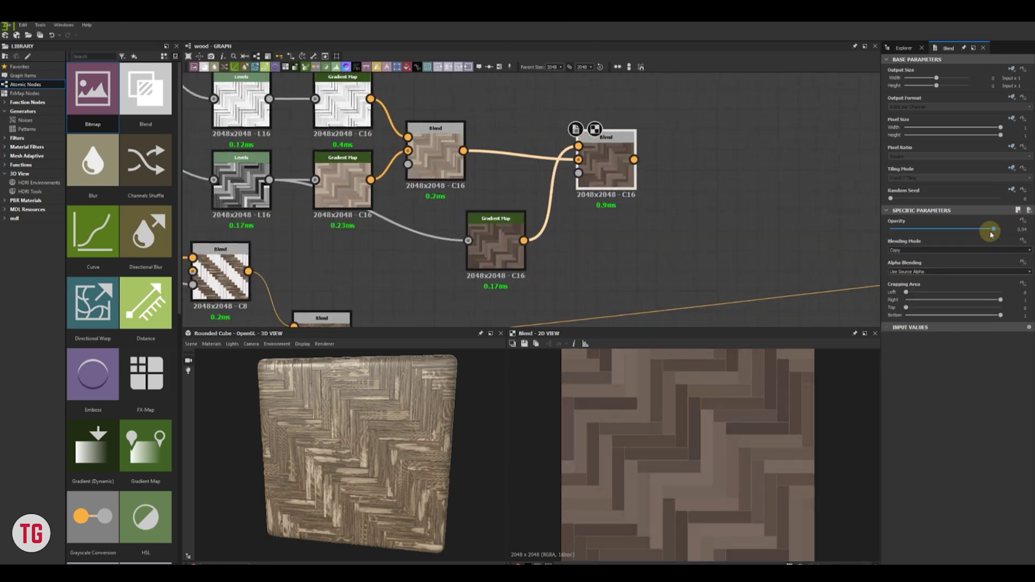
pyautogui.moveTo(989, 231); pyautogui.dragTo(964, 231)
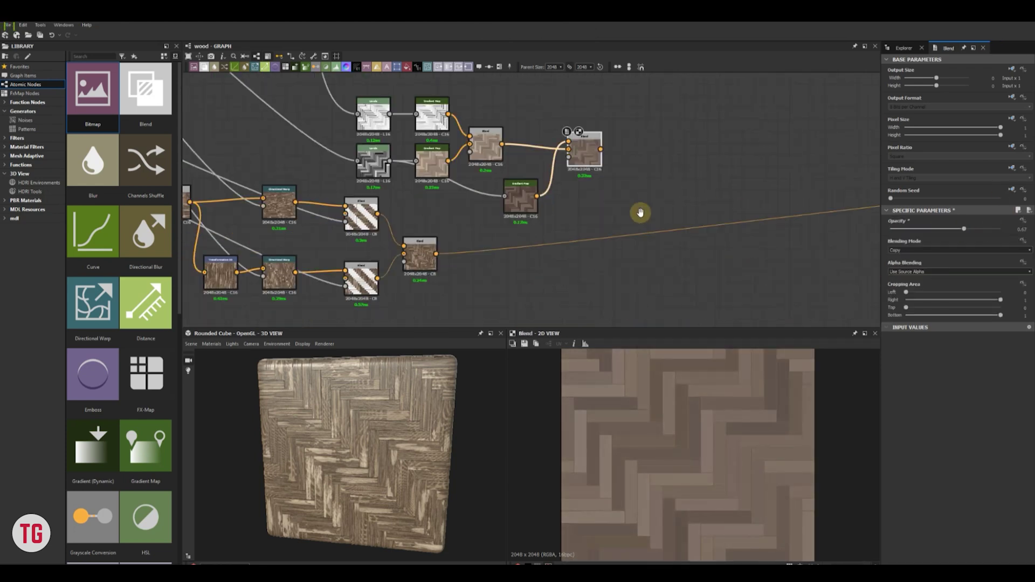
pyautogui.moveTo(966, 231); pyautogui.dragTo(962, 231)
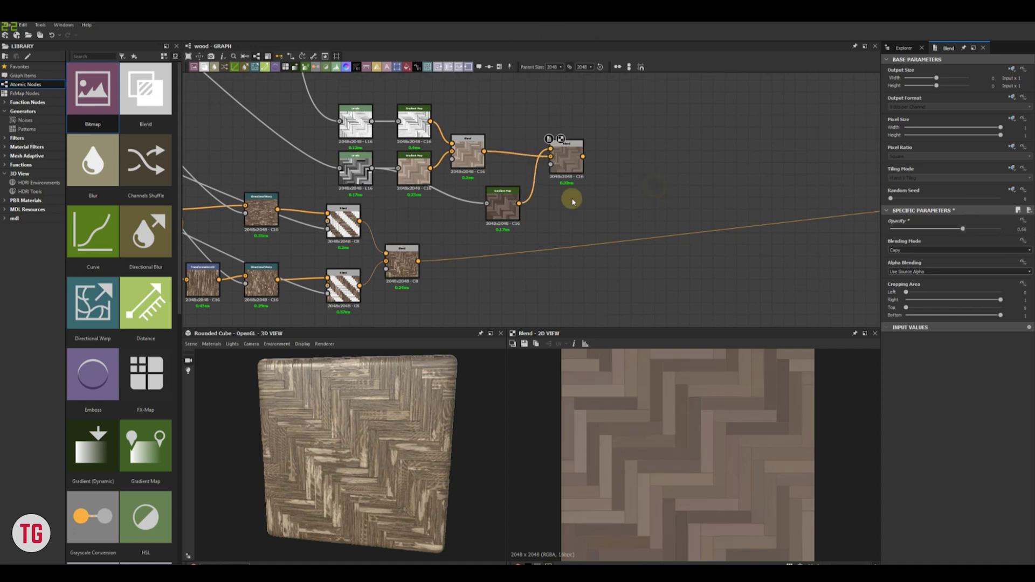
# Add a Blend of the plank colours over the masked wood grain and feed it into the base colour output
pyautogui.press('space')
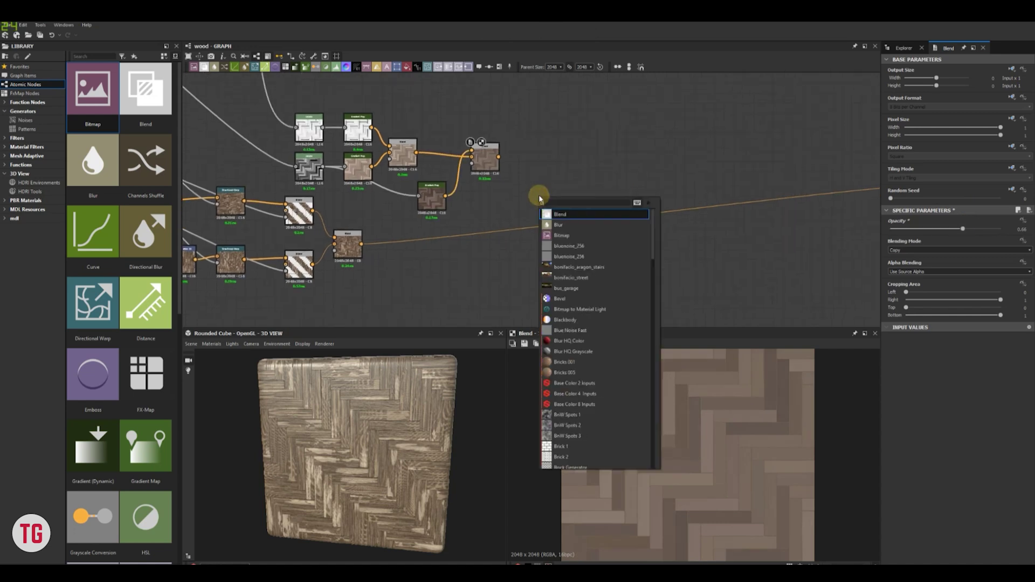
pyautogui.click(571, 216)
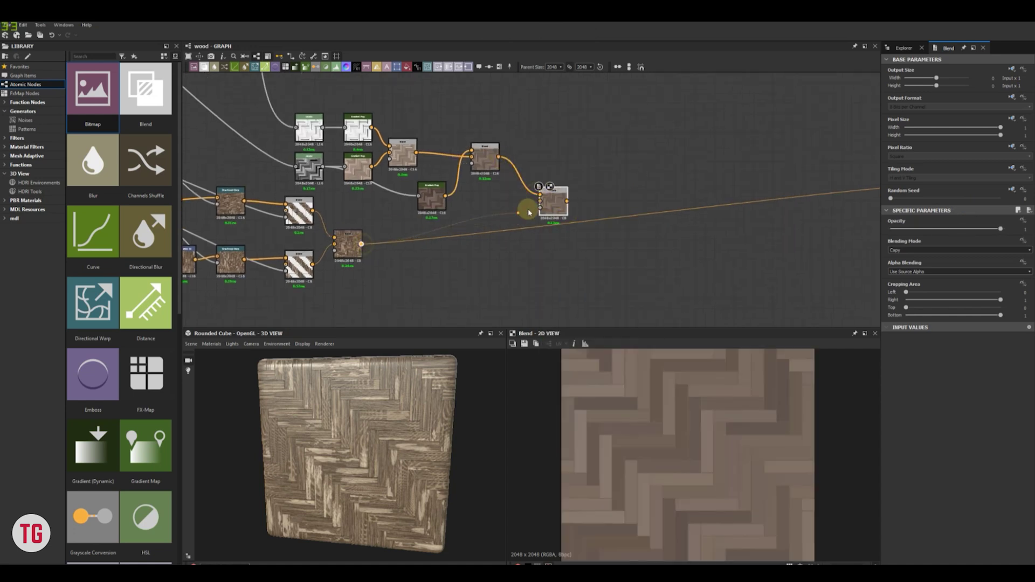
pyautogui.scroll(-5, 511, 213)
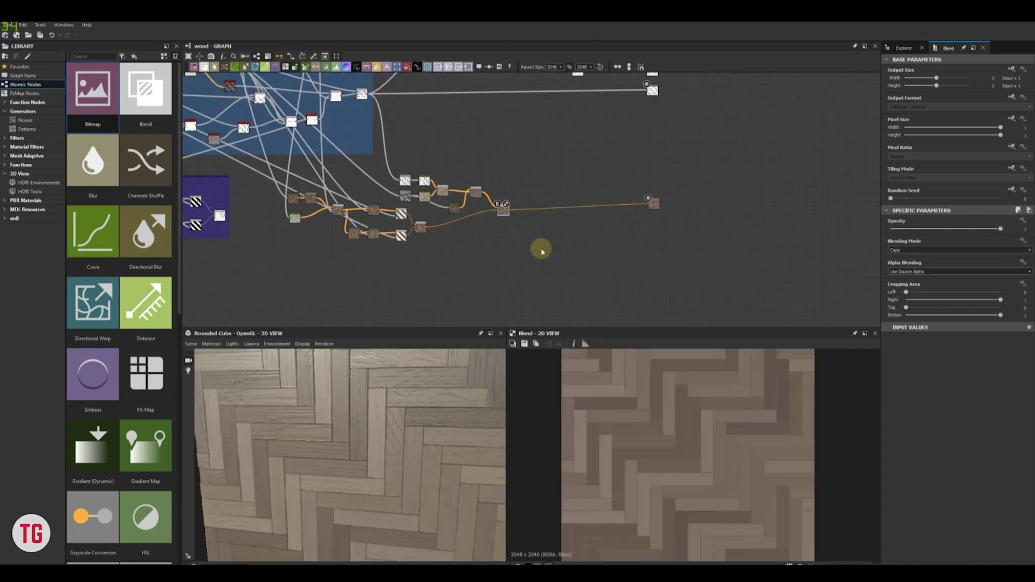
# Try out the blending modes on the new Blend and set it to Soft Light
pyautogui.scroll(5, 488, 223)
pyautogui.click(917, 250)
pyautogui.click(902, 261)
pyautogui.press('Down')
pyautogui.press('Down')
pyautogui.press('Down')
pyautogui.press('Down')
pyautogui.press('Down')
pyautogui.press('Down')
pyautogui.press('Down')
pyautogui.press('Down')
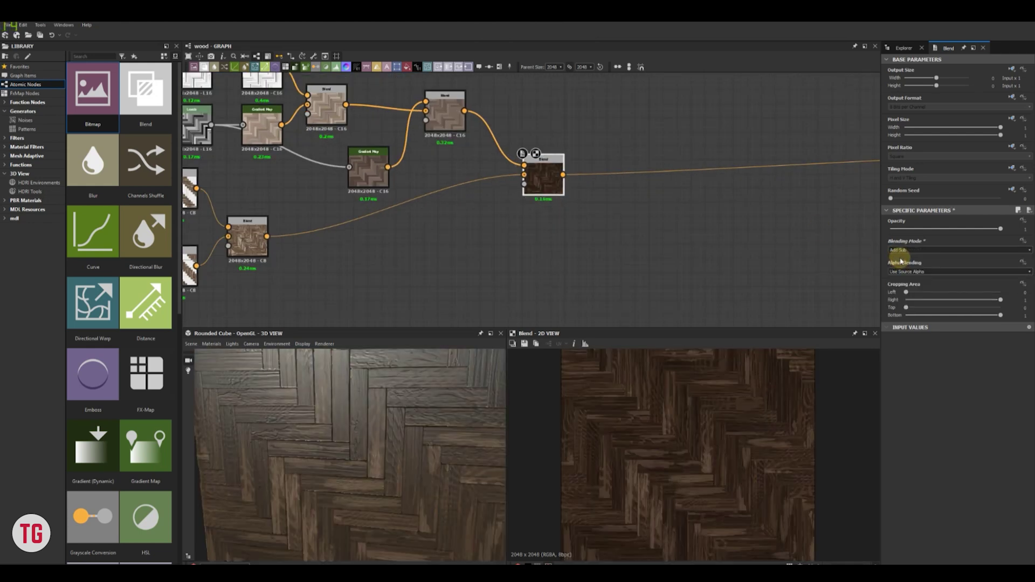
pyautogui.press('Down')
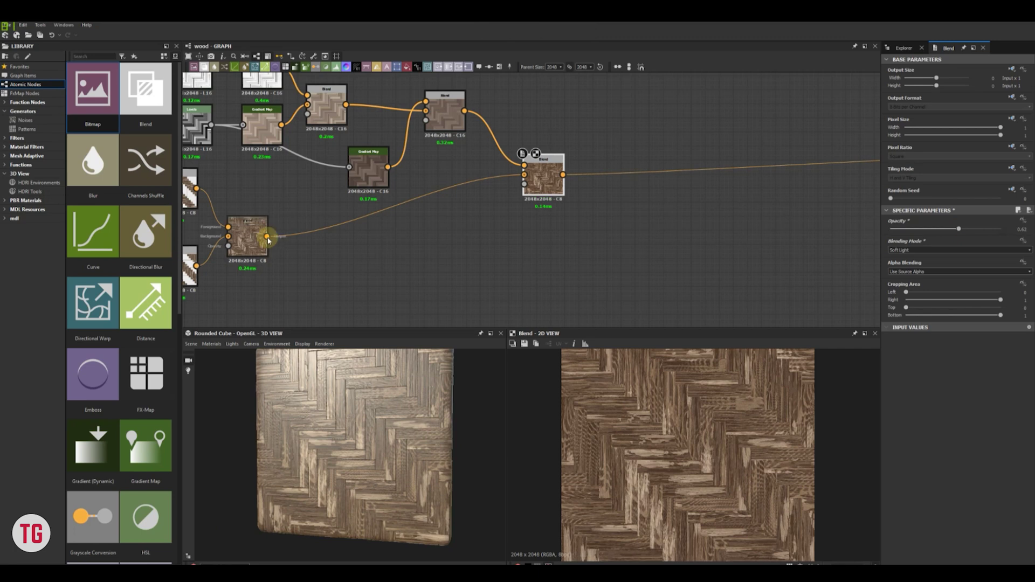
# Swap the Soft Light Blend's inputs so the wood grain is foreground and the plank colours background, with opacity 1
pyautogui.moveTo(525, 176); pyautogui.dragTo(464, 111)
pyautogui.scroll(5, 388, 426)
pyautogui.moveTo(387, 426)
pyautogui.mouseDown()
pyautogui.moveTo(390, 435)
pyautogui.moveTo(388, 421)
pyautogui.mouseUp()
pyautogui.scroll(3, 705, 445)
pyautogui.moveTo(959, 229); pyautogui.dragTo(982, 230)
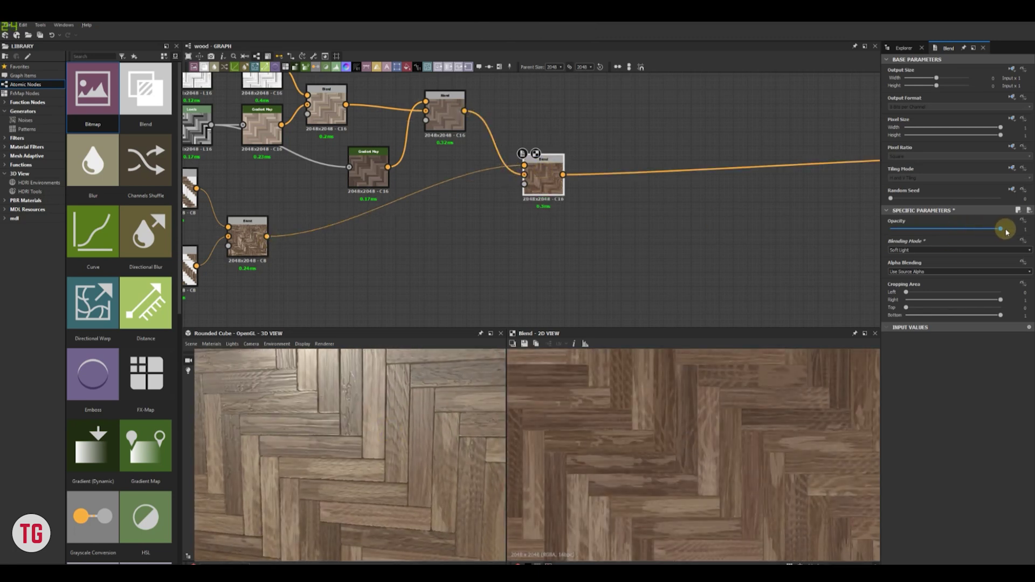
pyautogui.scroll(-5, 364, 465)
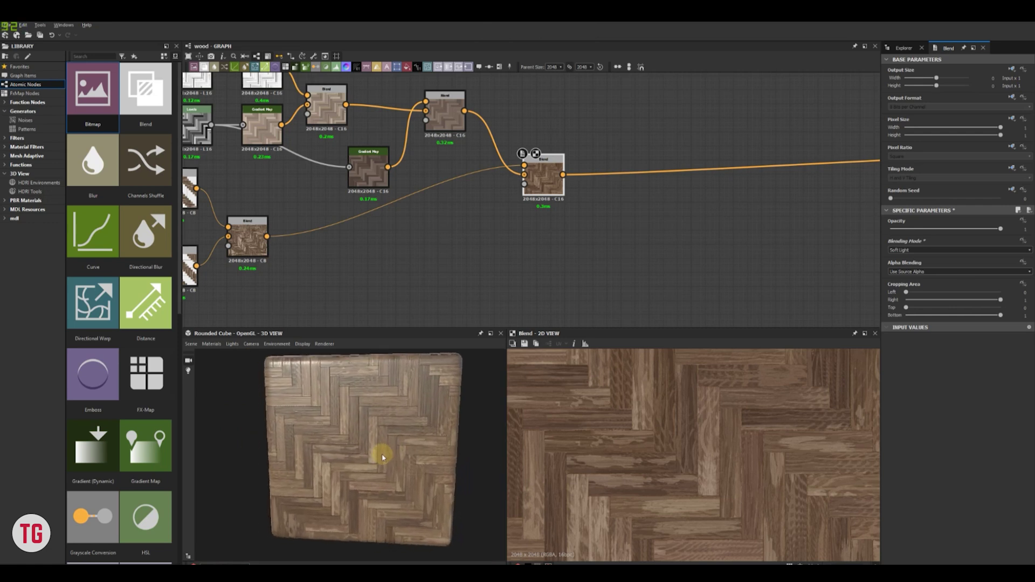
# Add an Invert Grayscale node fed by the final Blend of the purple frame and display its result
pyautogui.scroll(-5, 591, 235)
pyautogui.moveTo(591, 235); pyautogui.dragTo(636, 253, button='middle')
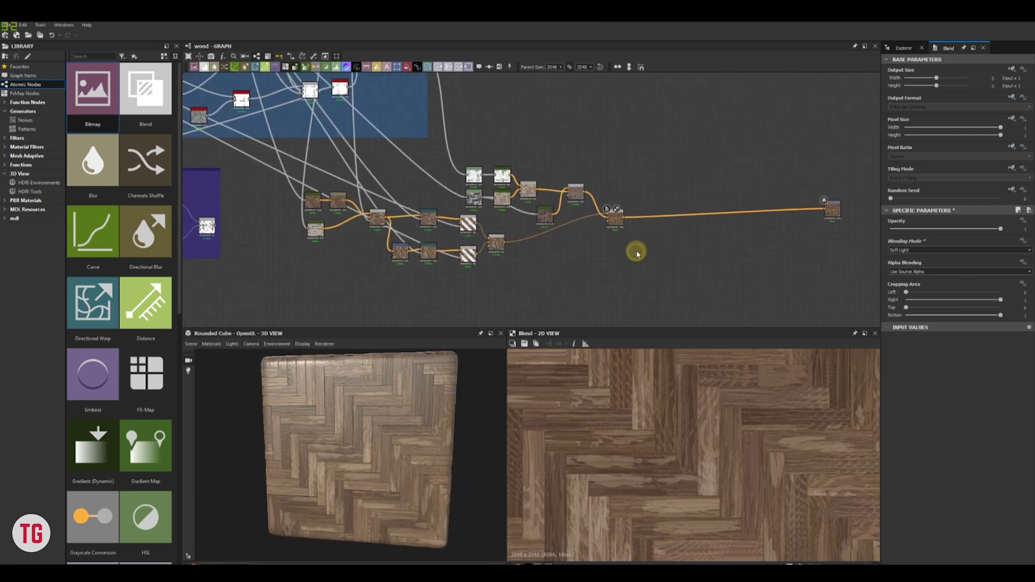
pyautogui.scroll(6, 469, 245)
pyautogui.press('space')
pyautogui.write('inve')
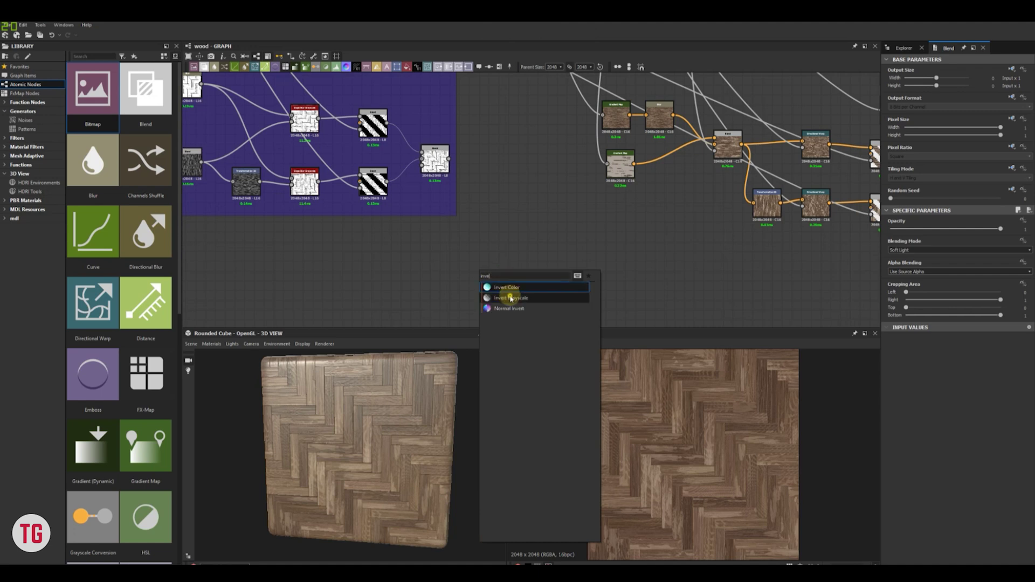
pyautogui.click(510, 299)
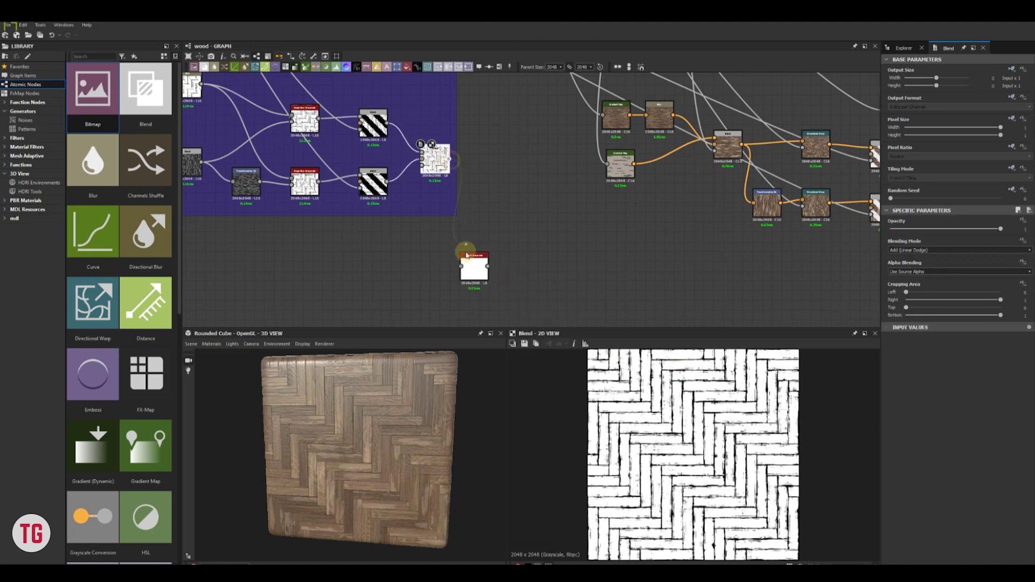
pyautogui.moveTo(579, 269); pyautogui.dragTo(579, 265)
pyautogui.doubleClick(579, 265)
pyautogui.moveTo(701, 300); pyautogui.dragTo(460, 281, button='middle')
pyautogui.scroll(-2, 460, 281)
pyautogui.scroll(4, 636, 399)
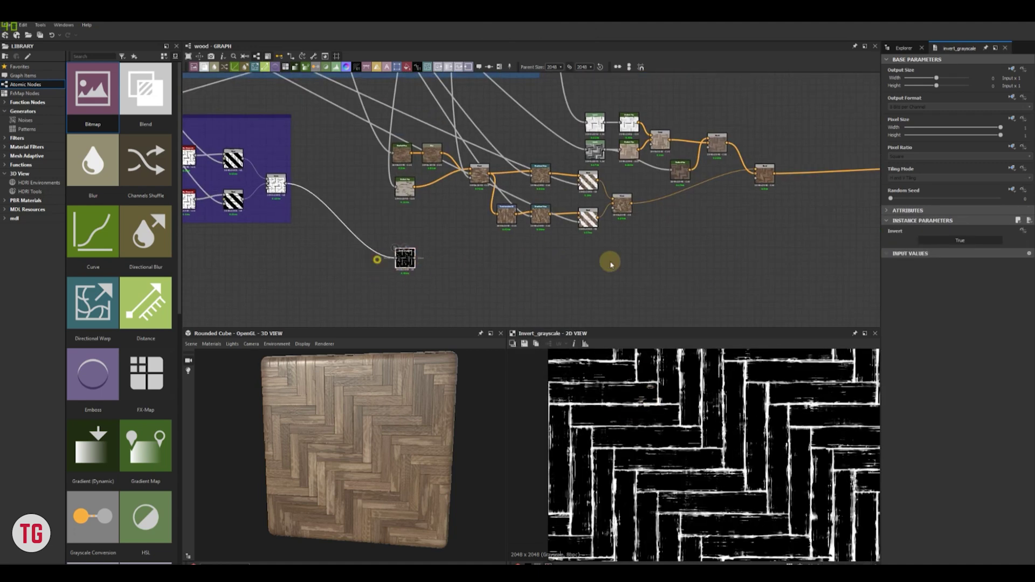
# Move the Invert Grayscale node further along the graph and add a Blend node beside it
pyautogui.moveTo(610, 264); pyautogui.dragTo(683, 277)
pyautogui.moveTo(791, 239); pyautogui.dragTo(548, 242, button='middle')
pyautogui.press('space')
pyautogui.click(573, 256)
pyautogui.moveTo(553, 237); pyautogui.dragTo(444, 279)
# Add a Uniform Color node above the Invert Grayscale node
pyautogui.scroll(2, 577, 219)
pyautogui.moveTo(444, 279); pyautogui.dragTo(472, 239, button='middle')
pyautogui.scroll(1, 470, 239)
pyautogui.press('space')
pyautogui.write('uni')
pyautogui.press('Return')
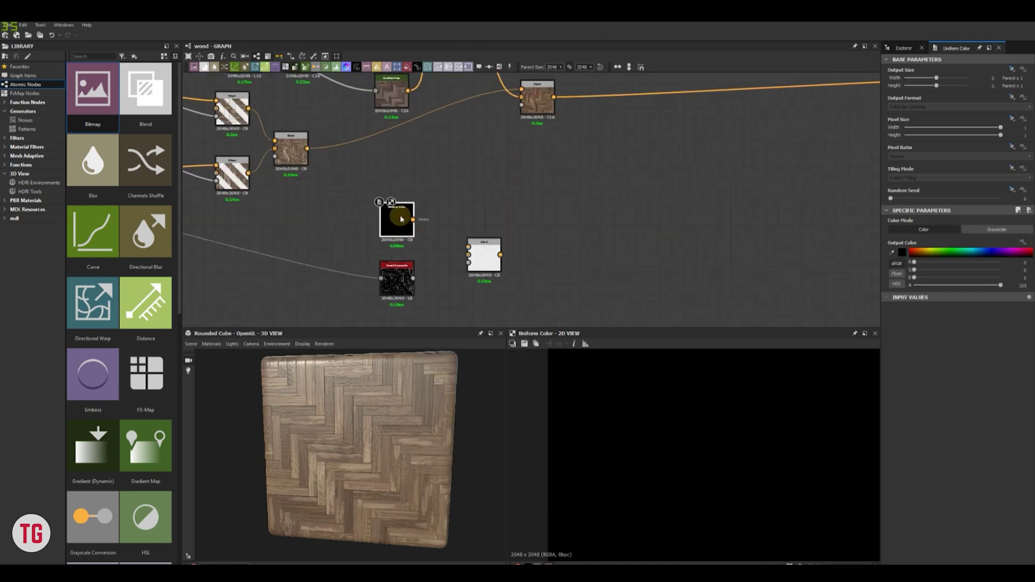
# Set the Uniform Color node's output colour to a light peach, about R 236, G 183, B 145
pyautogui.moveTo(927, 251); pyautogui.dragTo(923, 251)
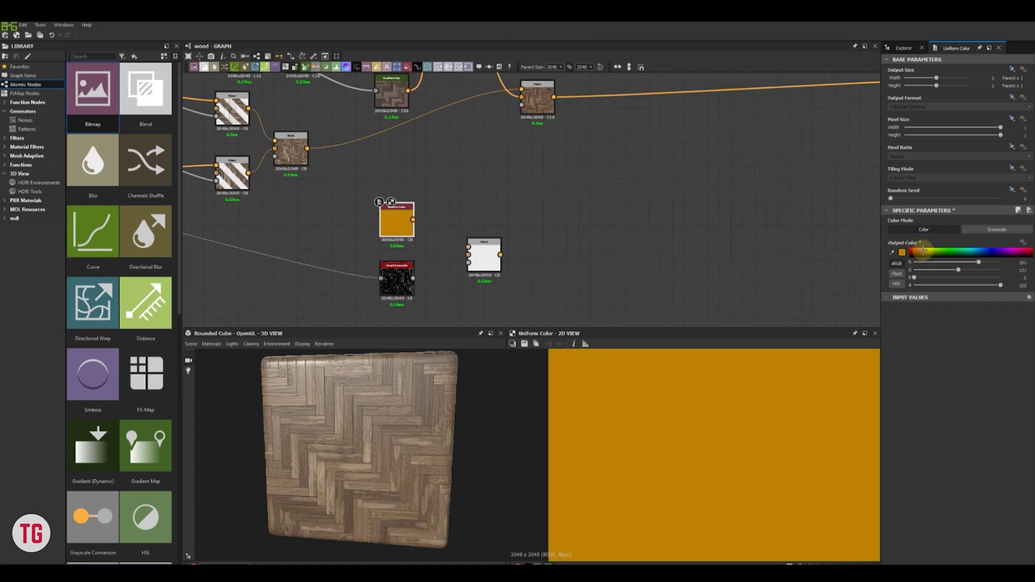
pyautogui.click(902, 253)
pyautogui.moveTo(909, 313); pyautogui.dragTo(885, 300)
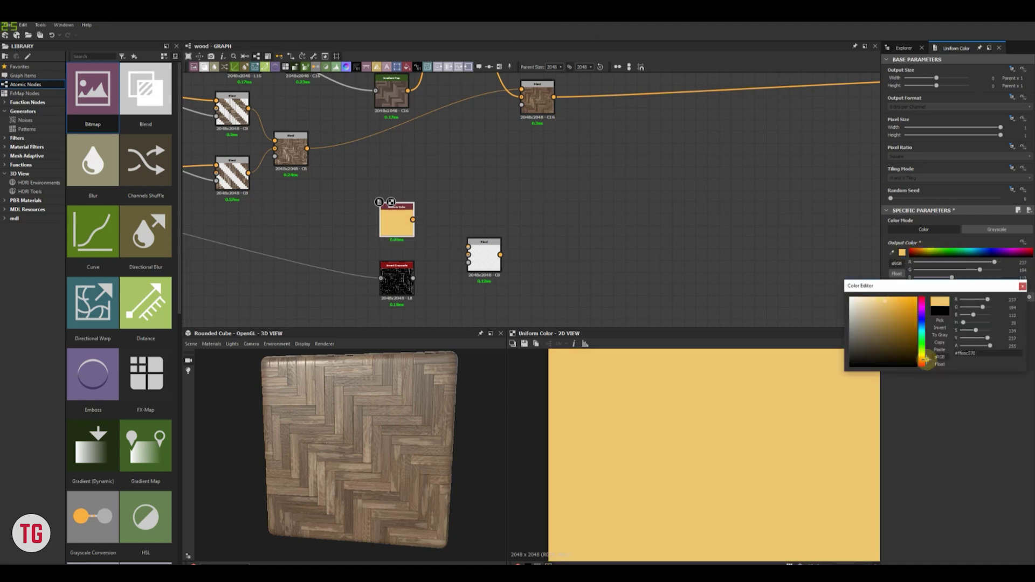
pyautogui.click(926, 363)
pyautogui.click(875, 301)
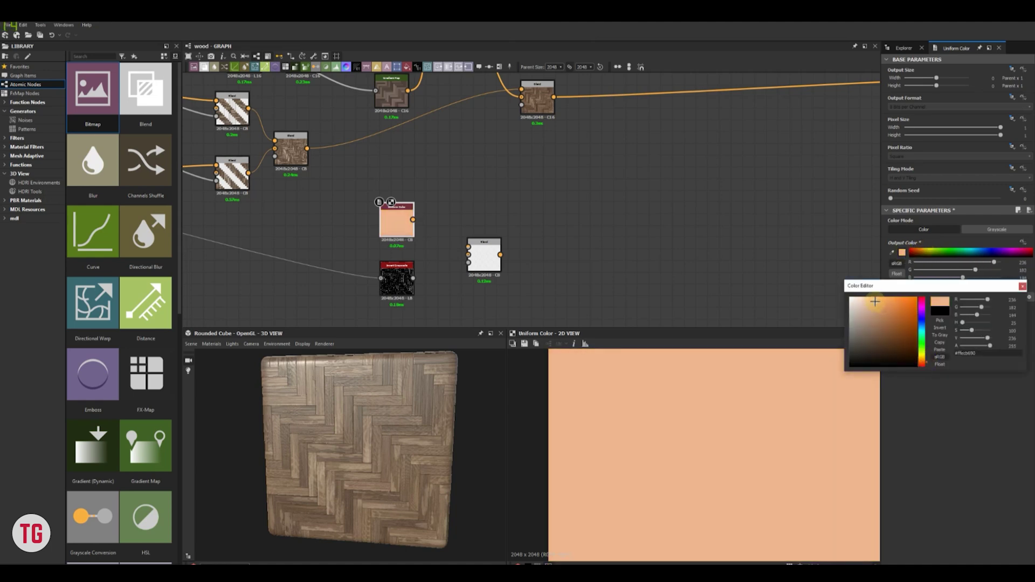
pyautogui.click(1023, 286)
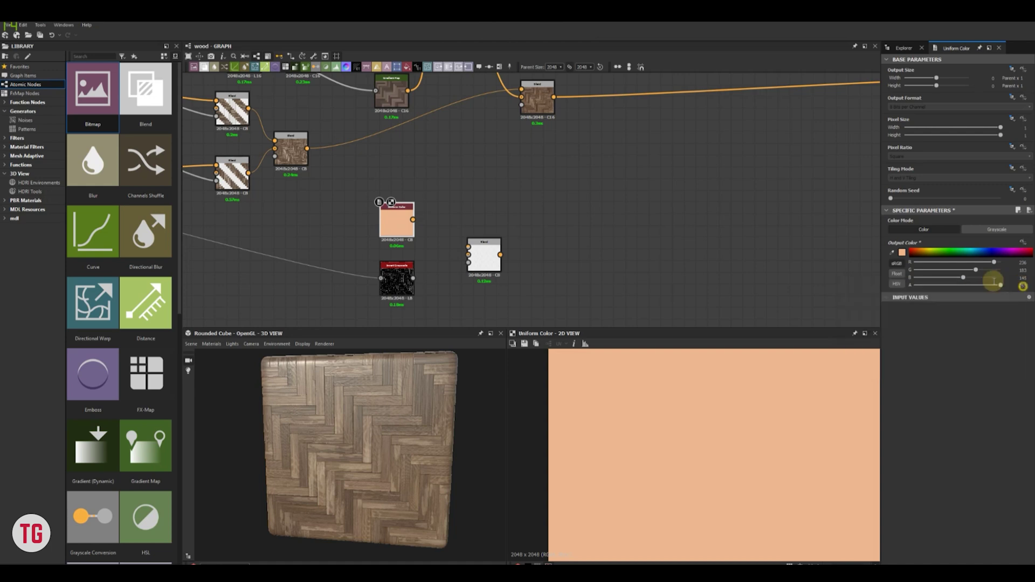
# Connect the Uniform Color to the new Blend's foreground and the inverted edge mask to its opacity input
pyautogui.scroll(-2, 594, 231)
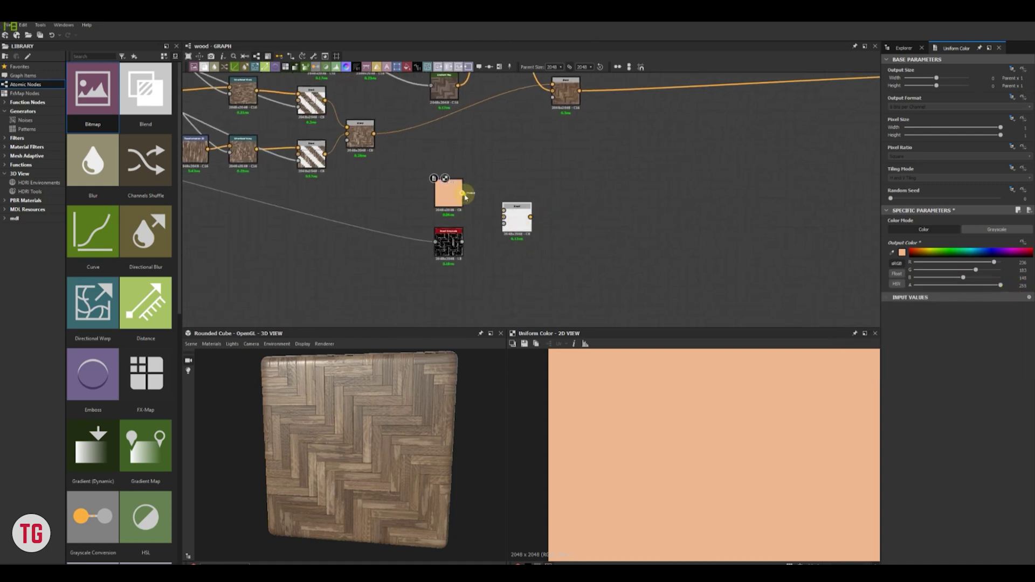
pyautogui.click(502, 226)
pyautogui.scroll(-1, 507, 228)
pyautogui.moveTo(547, 261); pyautogui.dragTo(478, 271, button='middle')
# Move the peach colour, inverted mask and Blend nodes after the Soft Light Blend, and insert that Blend before the base colour output
pyautogui.moveTo(478, 272); pyautogui.dragTo(384, 208)
pyautogui.moveTo(387, 211); pyautogui.dragTo(534, 170)
pyautogui.hotkey('ctrl', 'z')
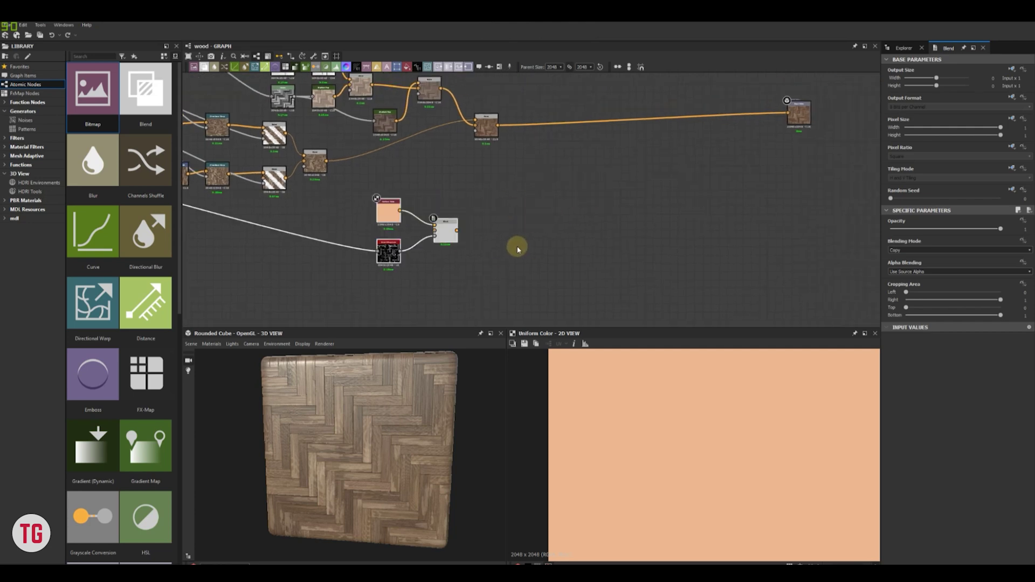
pyautogui.moveTo(453, 232); pyautogui.dragTo(611, 139)
pyautogui.moveTo(611, 139); pyautogui.dragTo(567, 230, button='middle')
pyautogui.scroll(2, 564, 231)
pyautogui.moveTo(564, 230); pyautogui.dragTo(518, 206)
pyautogui.click(536, 255)
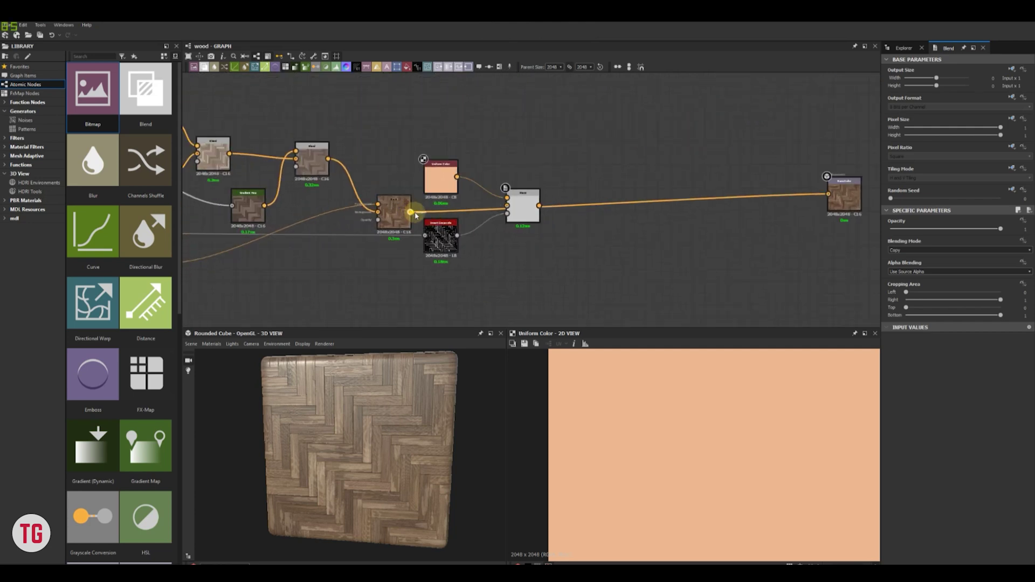
# Inspect the peach edge colour produced by the new Blend in the 2D view and close up on the 3D cube
pyautogui.doubleClick(526, 212)
pyautogui.moveTo(539, 209); pyautogui.dragTo(480, 215, button='middle')
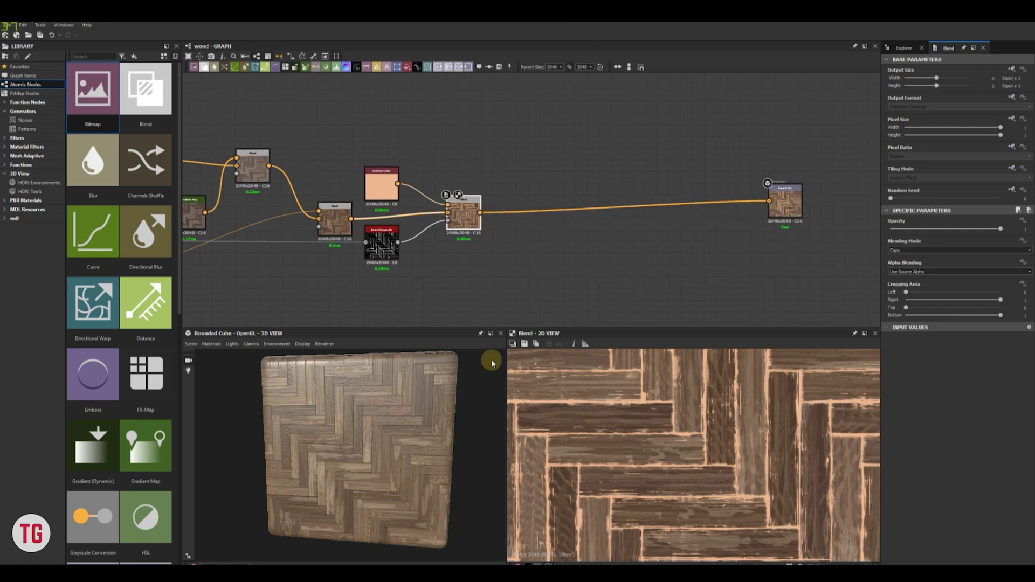
pyautogui.scroll(5, 358, 418)
pyautogui.moveTo(358, 418); pyautogui.dragTo(333, 435)
pyautogui.scroll(2, 334, 435)
pyautogui.scroll(1, 385, 188)
# Change the Uniform Color node feeding the edge Blend to a paler, less saturated peach
pyautogui.moveTo(385, 188); pyautogui.dragTo(411, 186, button='middle')
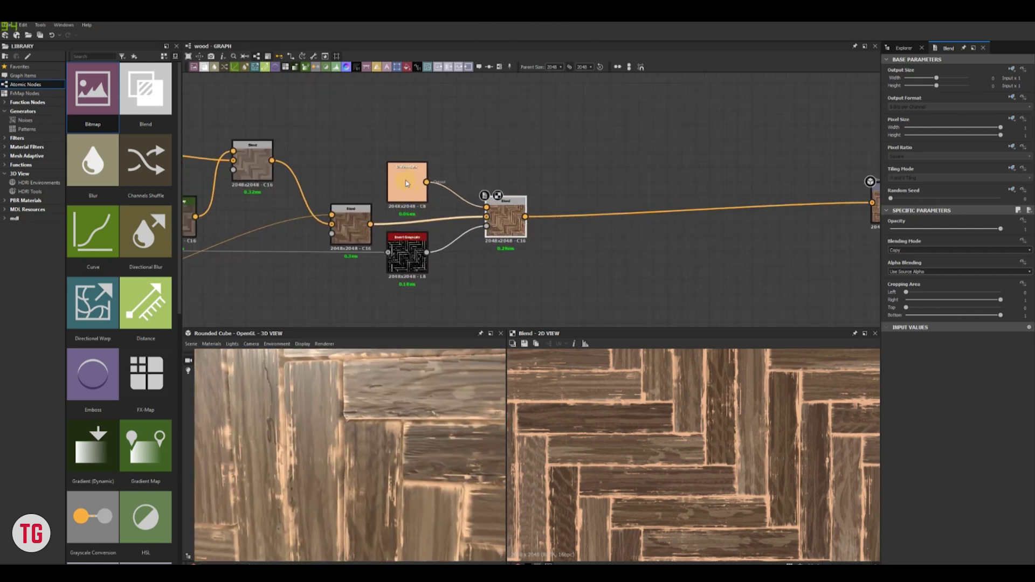
pyautogui.doubleClick(390, 177)
pyautogui.doubleClick(505, 226)
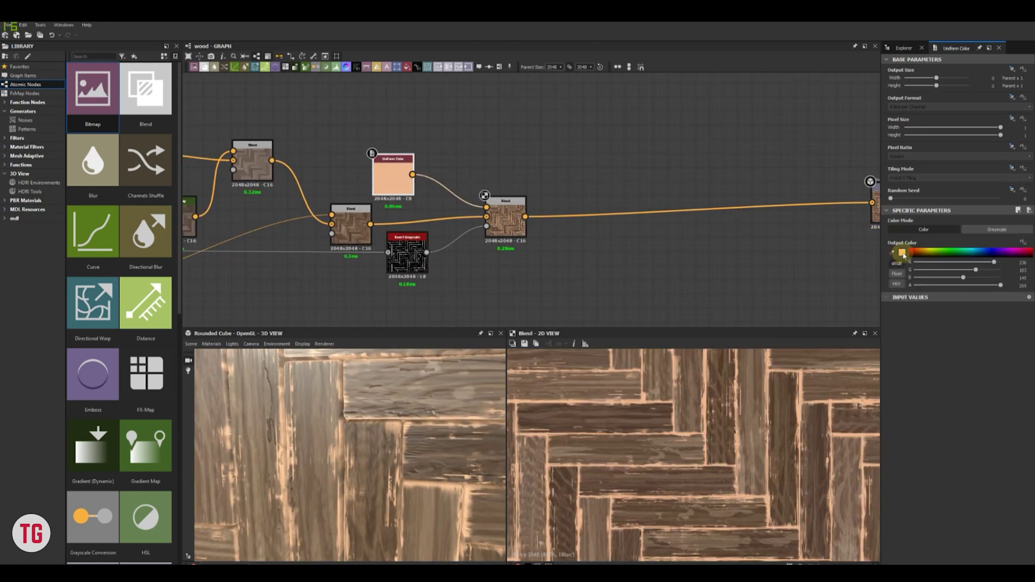
pyautogui.click(902, 252)
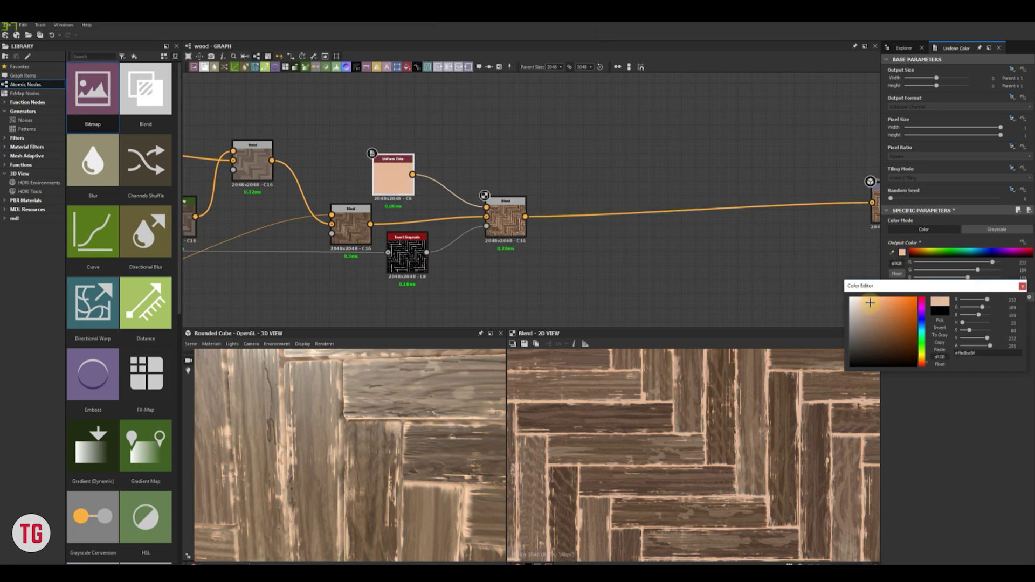
pyautogui.scroll(-6, 400, 452)
pyautogui.moveTo(380, 470); pyautogui.dragTo(391, 451)
pyautogui.scroll(5, 392, 452)
pyautogui.click(1024, 287)
# Lower the edge colour Blend's opacity to 0.57 and compare it with the preceding Blend
pyautogui.click(506, 220)
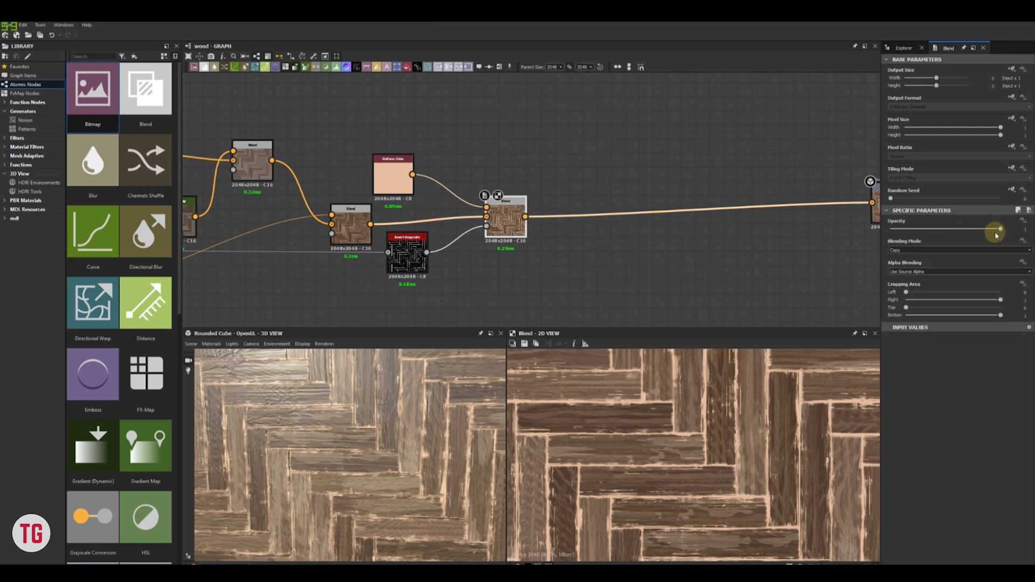
pyautogui.moveTo(984, 231); pyautogui.dragTo(952, 230)
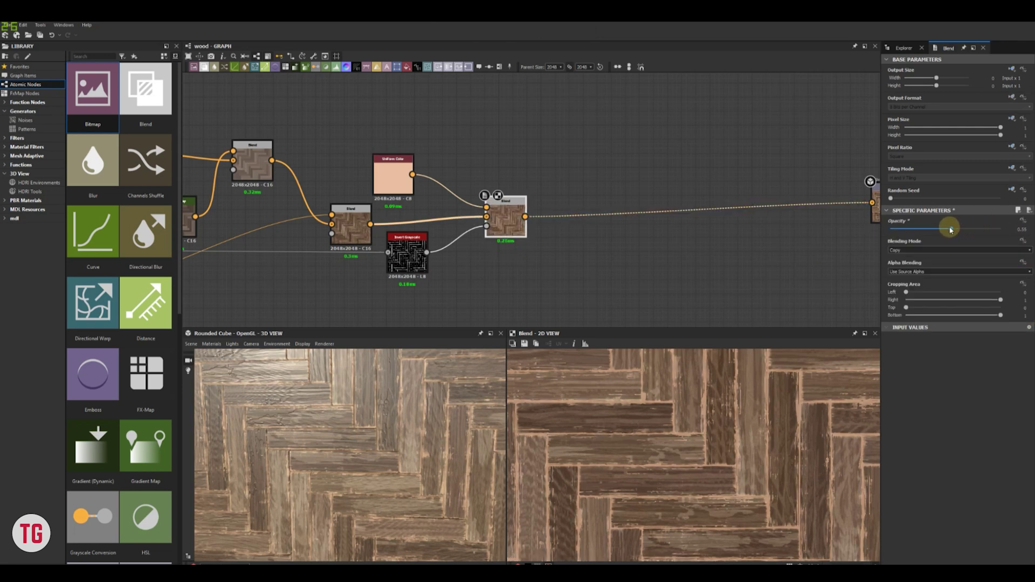
pyautogui.scroll(-4, 393, 439)
pyautogui.doubleClick(359, 222)
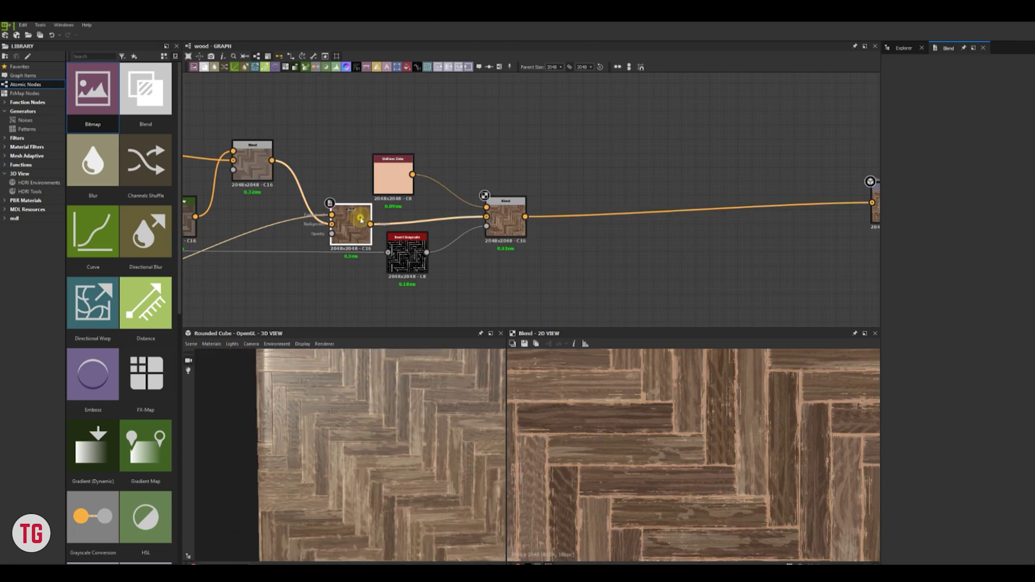
pyautogui.scroll(-4, 717, 448)
pyautogui.doubleClick(504, 221)
pyautogui.moveTo(783, 458); pyautogui.dragTo(679, 460, button='middle')
pyautogui.scroll(4, 660, 445)
pyautogui.scroll(4, 403, 438)
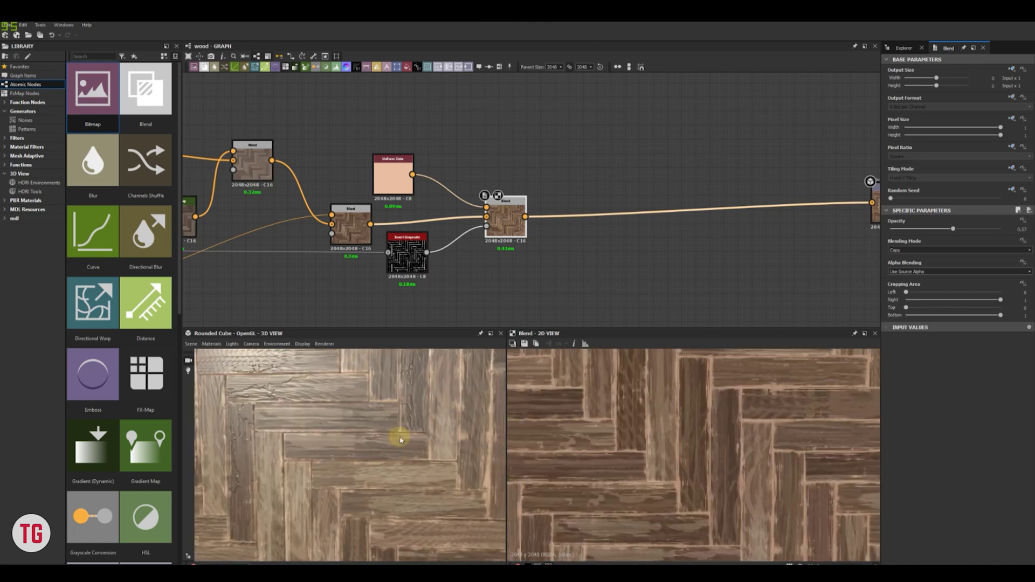
pyautogui.moveTo(398, 432); pyautogui.dragTo(407, 455)
pyautogui.scroll(-5, 413, 458)
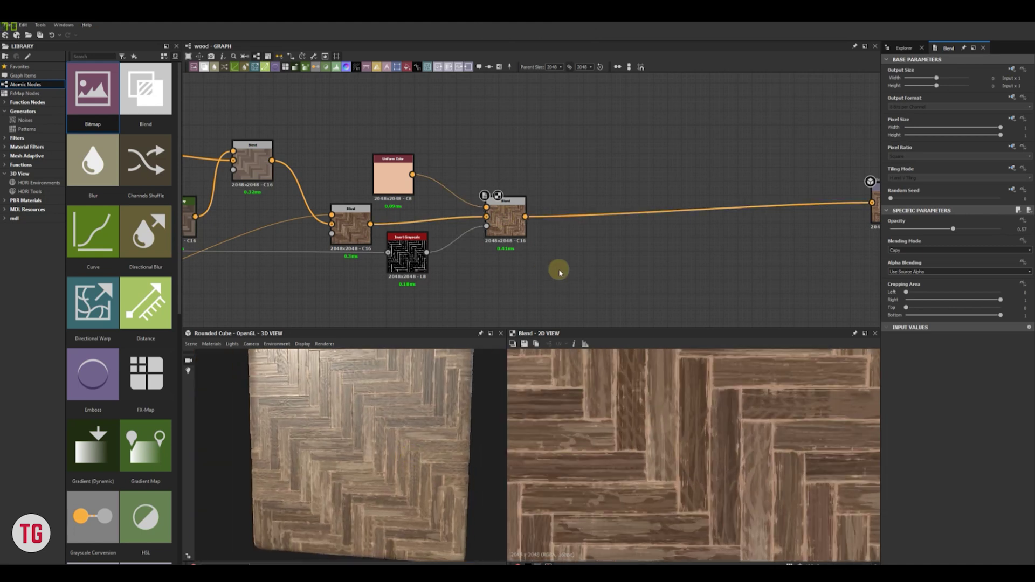
# Examine the Planks and Edge Noise node outputs for a map that isolates the gaps between planks
pyautogui.scroll(-7, 560, 271)
pyautogui.scroll(1, 421, 196)
pyautogui.doubleClick(365, 139)
pyautogui.moveTo(273, 173); pyautogui.dragTo(343, 166, button='middle')
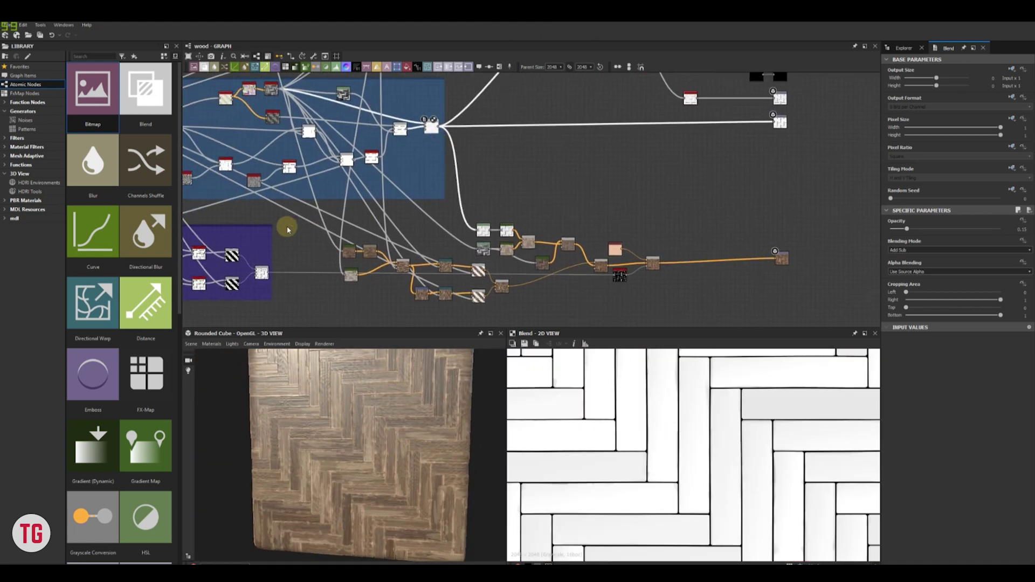
pyautogui.moveTo(287, 230); pyautogui.dragTo(410, 205, button='middle')
pyautogui.doubleClick(246, 212)
pyautogui.scroll(1, 709, 436)
pyautogui.scroll(-2, 709, 435)
pyautogui.scroll(-2, 604, 250)
# Add a Levels node and place it above the base colour chain
pyautogui.moveTo(594, 249); pyautogui.dragTo(491, 246, button='middle')
pyautogui.press('space')
pyautogui.write('l')
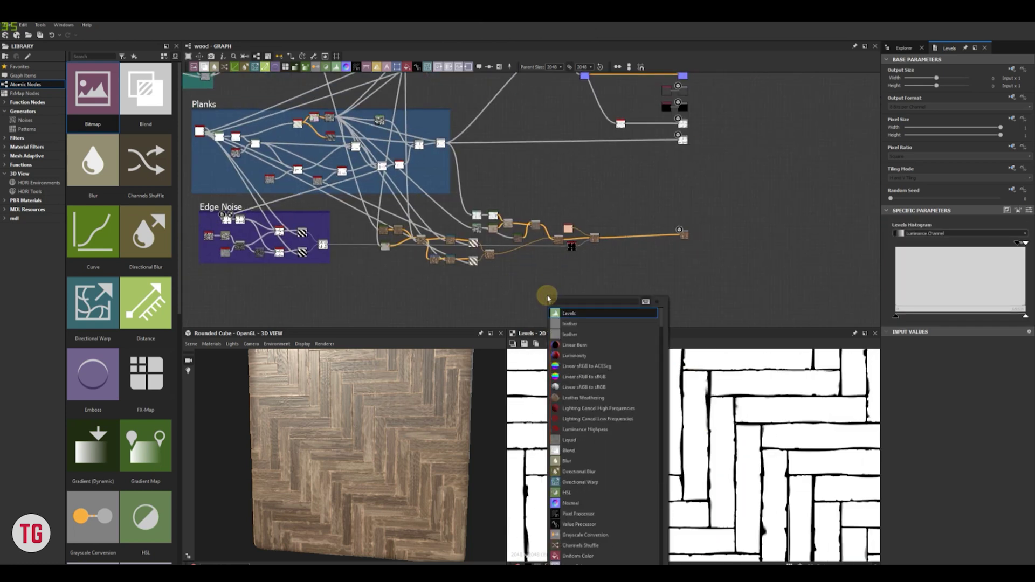
pyautogui.press('Return')
pyautogui.moveTo(500, 303); pyautogui.dragTo(525, 304, button='middle')
pyautogui.doubleClick(575, 304)
pyautogui.moveTo(575, 304); pyautogui.dragTo(544, 197)
# Try feeding the final Blend of the Planks group into the new Levels node
pyautogui.scroll(2, 485, 180)
pyautogui.doubleClick(393, 157)
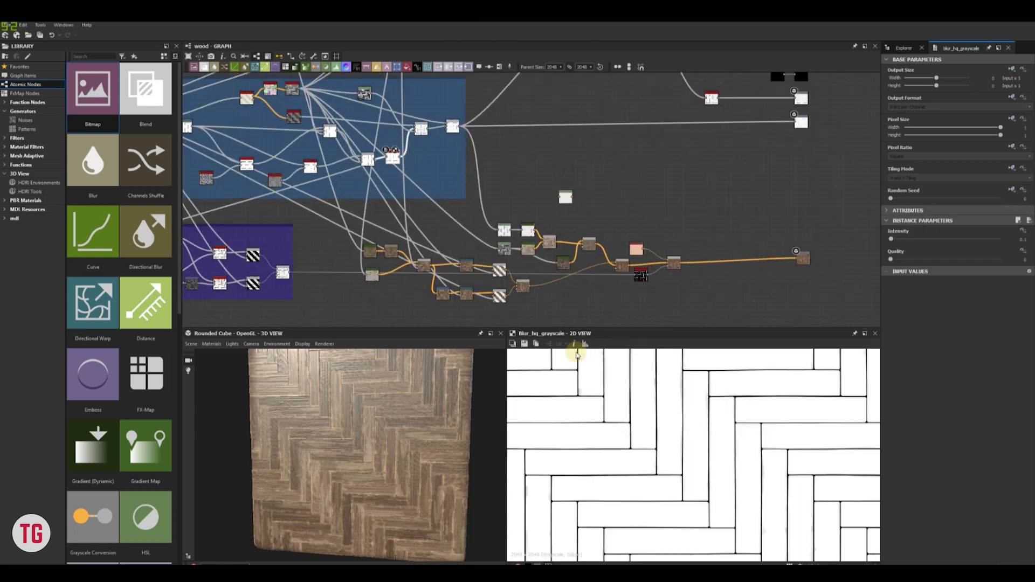
pyautogui.scroll(5, 398, 153)
pyautogui.moveTo(446, 167); pyautogui.dragTo(362, 196, button='middle')
pyautogui.scroll(-1, 362, 196)
pyautogui.doubleClick(436, 133)
pyautogui.scroll(2, 679, 387)
pyautogui.moveTo(450, 133); pyautogui.dragTo(659, 281)
pyautogui.scroll(-5, 660, 278)
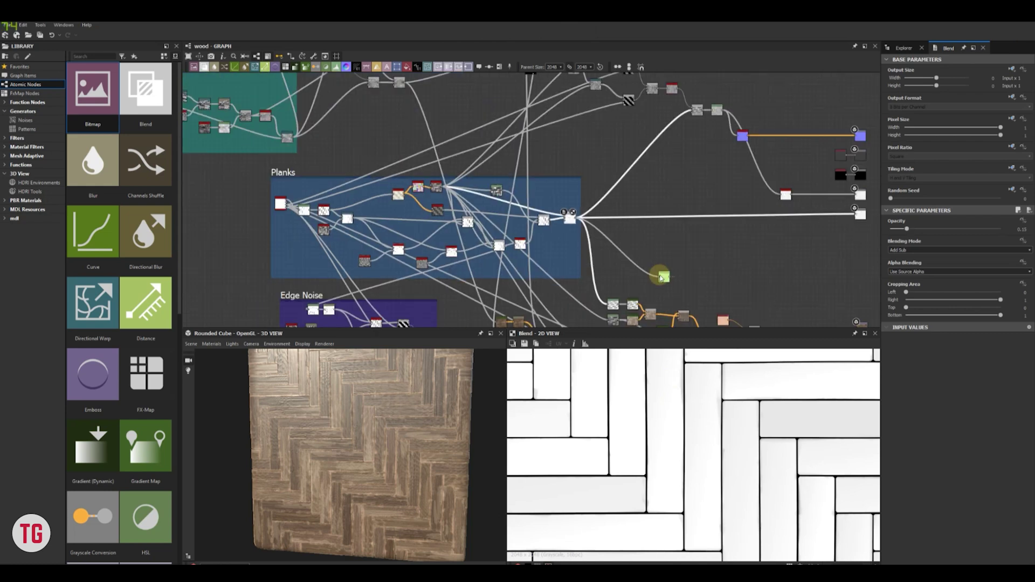
# Reposition the Levels node and raise its input black point strongly to increase the contrast
pyautogui.moveTo(661, 278); pyautogui.dragTo(468, 166, button='middle')
pyautogui.moveTo(468, 166); pyautogui.dragTo(511, 178)
pyautogui.doubleClick(513, 177)
pyautogui.scroll(1, 512, 177)
pyautogui.moveTo(896, 242); pyautogui.dragTo(1008, 245)
pyautogui.scroll(-4, 657, 436)
pyautogui.moveTo(509, 225); pyautogui.dragTo(562, 244, button='middle')
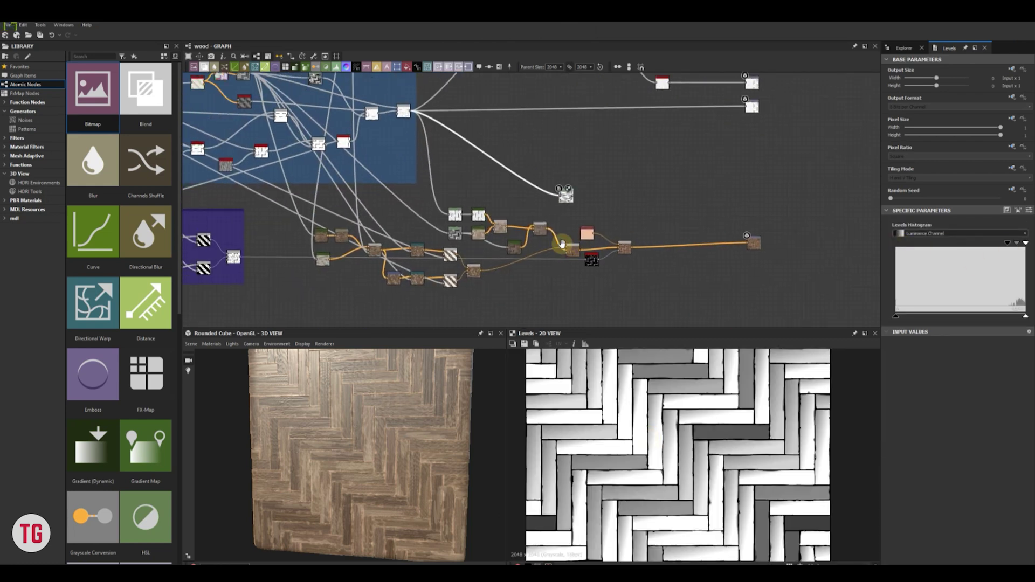
# Connect the Planks group's Blur HQ Grayscale to Levels instead, and raise the black point slightly to tighten the gap lines
pyautogui.doubleClick(351, 144)
pyautogui.moveTo(567, 203); pyautogui.dragTo(568, 201)
pyautogui.doubleClick(574, 200)
pyautogui.scroll(4, 667, 433)
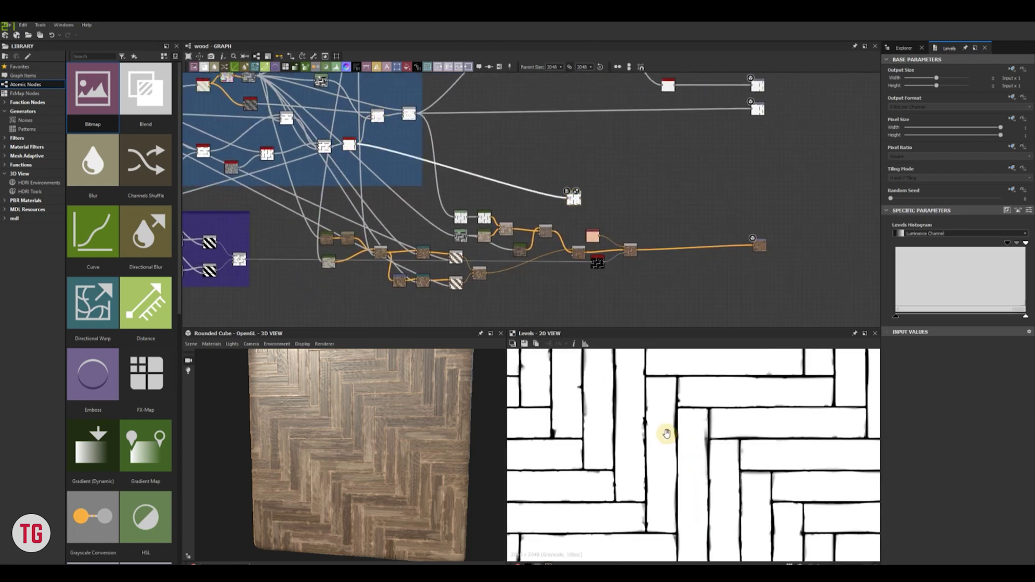
pyautogui.moveTo(1007, 243); pyautogui.dragTo(1014, 245)
pyautogui.scroll(-4, 720, 416)
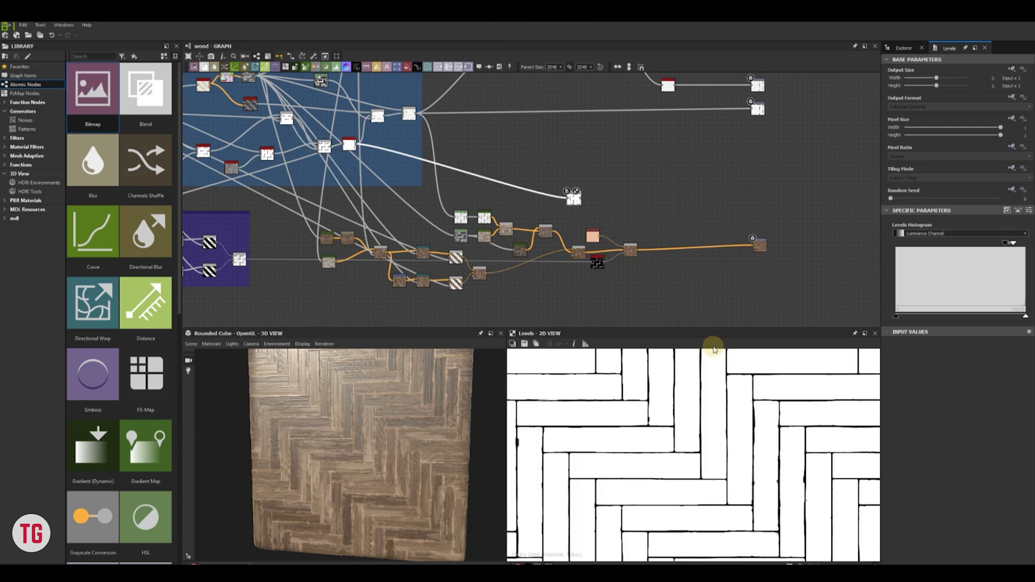
# Move the Levels node to the end of the base colour chain, above the edge colour Blend
pyautogui.scroll(2, 598, 221)
pyautogui.moveTo(598, 222); pyautogui.dragTo(541, 192, button='middle')
pyautogui.moveTo(496, 158); pyautogui.dragTo(582, 182)
pyautogui.moveTo(619, 207); pyautogui.dragTo(539, 200, button='middle')
pyautogui.scroll(2, 566, 194)
pyautogui.scroll(-4, 719, 414)
pyautogui.scroll(4, 728, 414)
pyautogui.moveTo(488, 163); pyautogui.dragTo(471, 163)
# Insert a Blend before the base colour output, with the edge colour Blend as foreground and Levels as opacity
pyautogui.click(529, 178)
pyautogui.press('space')
pyautogui.click(543, 193)
pyautogui.scroll(2, 542, 192)
pyautogui.doubleClick(525, 172)
pyautogui.moveTo(526, 190); pyautogui.dragTo(528, 190)
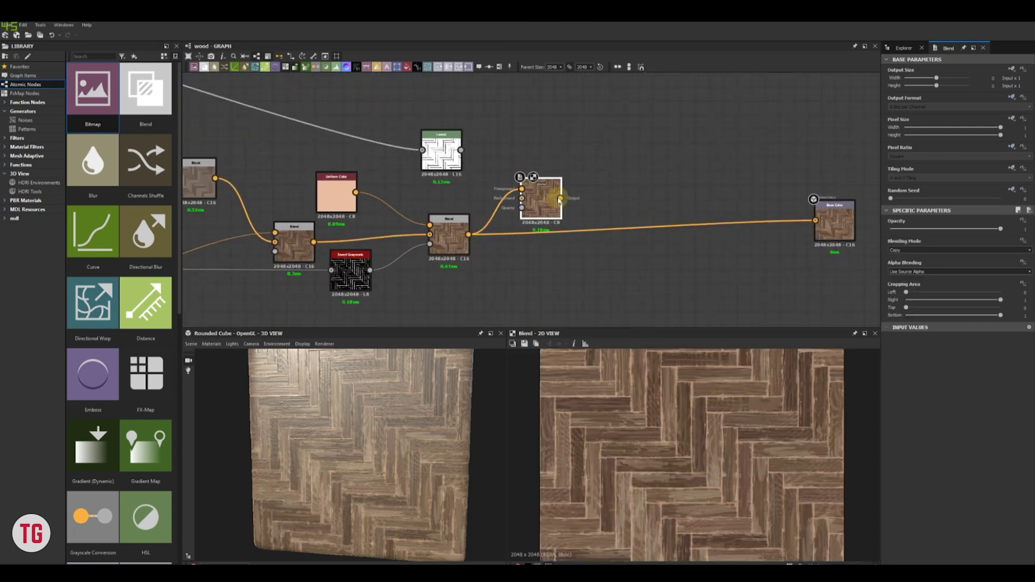
pyautogui.scroll(1, 558, 219)
pyautogui.moveTo(443, 136); pyautogui.dragTo(474, 171)
pyautogui.moveTo(524, 212); pyautogui.dragTo(524, 215)
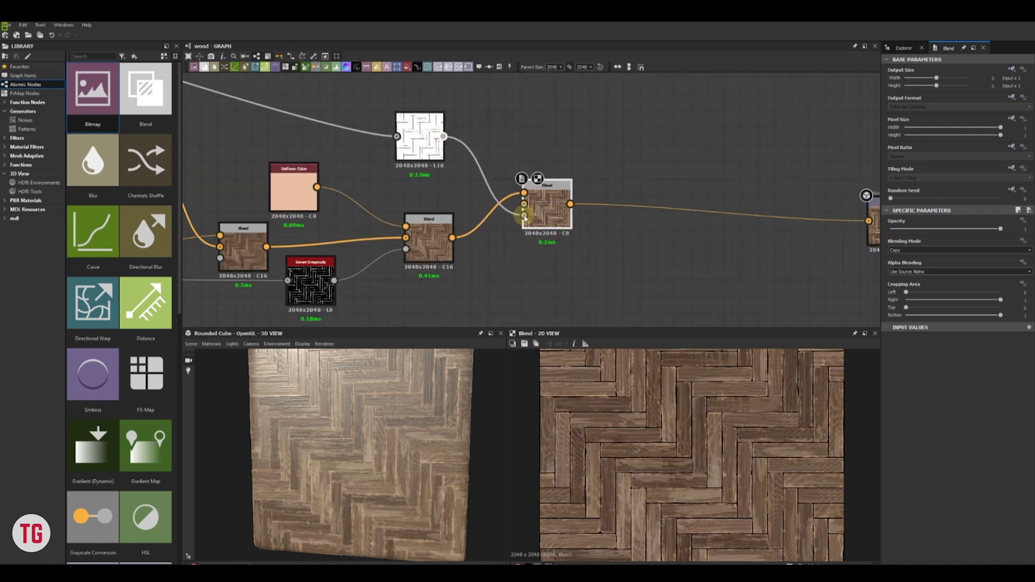
# Add a Uniform Color node above Levels and connect it to the last Blend's background
pyautogui.scroll(-5, 689, 423)
pyautogui.scroll(1, 689, 422)
pyautogui.click(527, 290)
pyautogui.press('space')
pyautogui.write('un')
pyautogui.click(556, 304)
pyautogui.moveTo(501, 170); pyautogui.dragTo(501, 121)
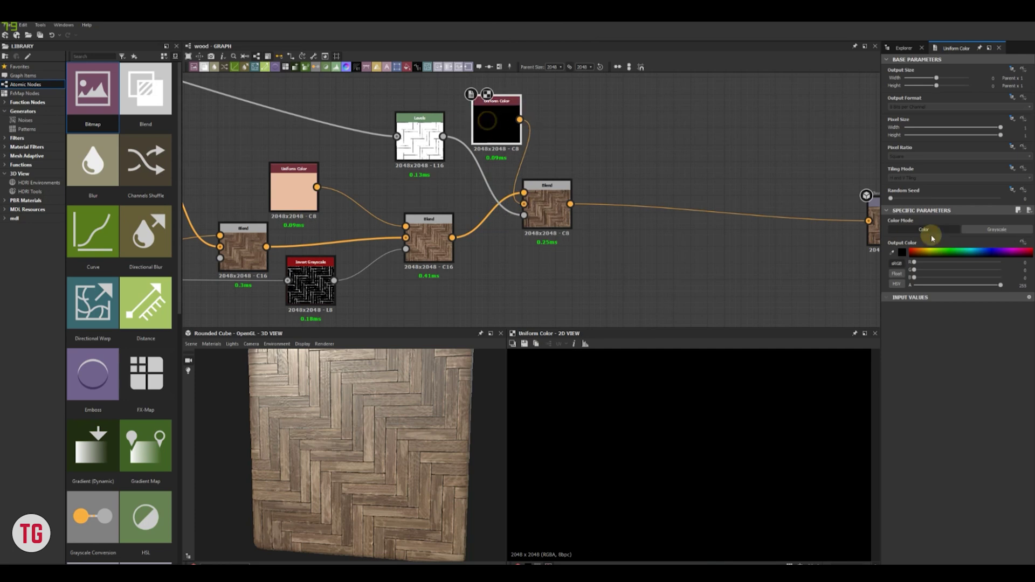
# Preview the gap colour Blend and stack the dark Uniform Color and Levels nodes above the edge colour Blend
pyautogui.click(912, 251)
pyautogui.doubleClick(543, 207)
pyautogui.scroll(6, 709, 428)
pyautogui.moveTo(423, 136); pyautogui.dragTo(432, 170)
pyautogui.moveTo(474, 118); pyautogui.dragTo(435, 104)
# Set the gap Uniform Color to a very dark brown and check the gaps on the 3D cube
pyautogui.click(435, 104)
pyautogui.click(902, 253)
pyautogui.click(902, 335)
pyautogui.click(922, 362)
pyautogui.moveTo(901, 336); pyautogui.dragTo(879, 356)
pyautogui.scroll(10, 370, 451)
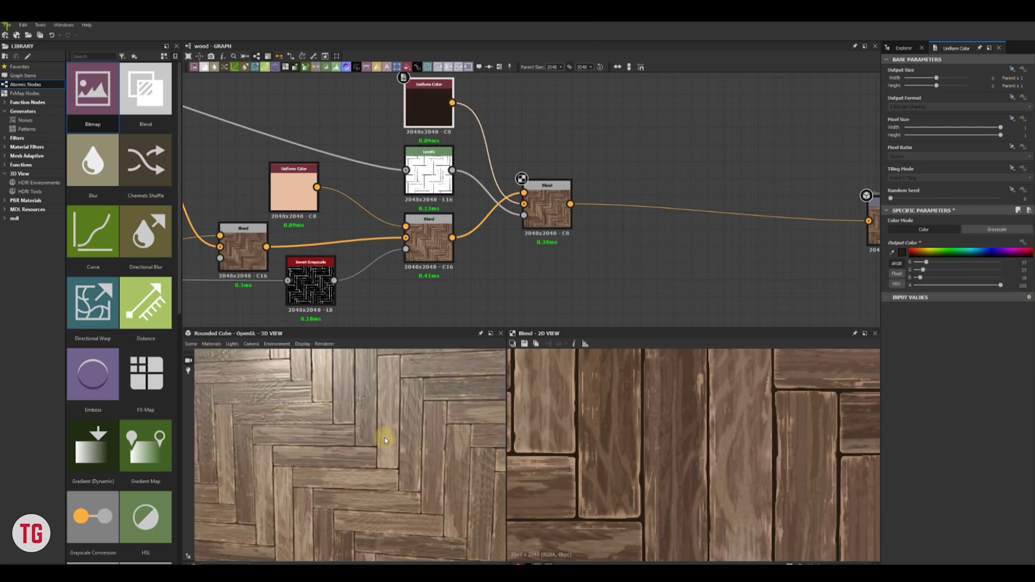
pyautogui.scroll(-10, 424, 447)
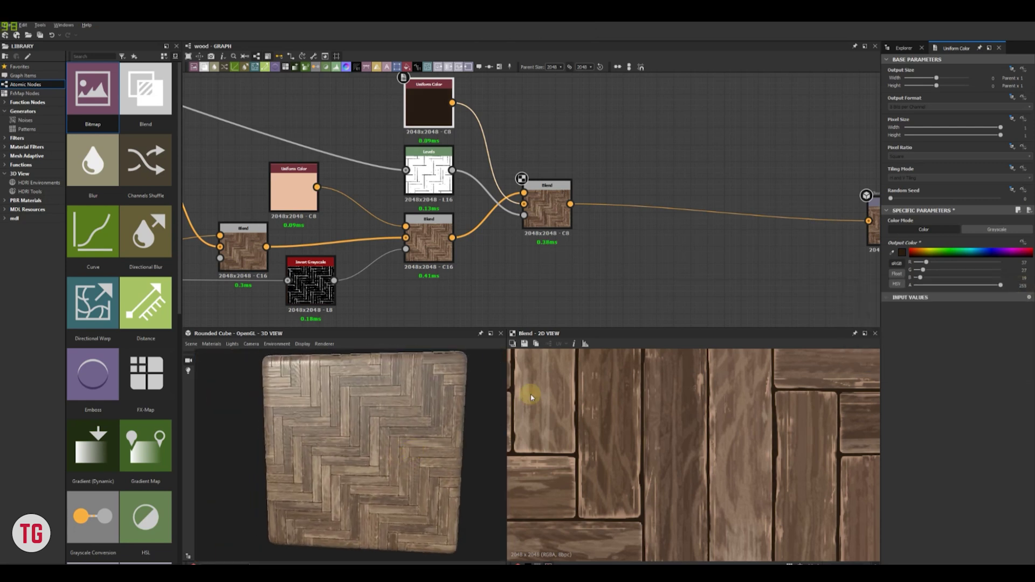
# Duplicate the height chain's Directional Warp with the 45-degree angle and bring the copy down to the colour grain nodes
pyautogui.scroll(-3, 442, 266)
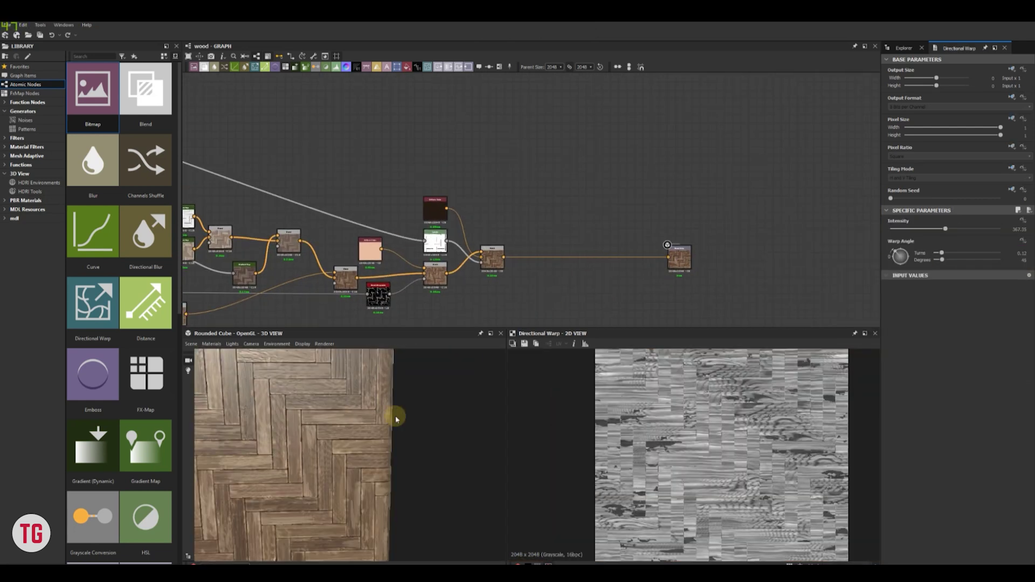
pyautogui.scroll(8, 396, 416)
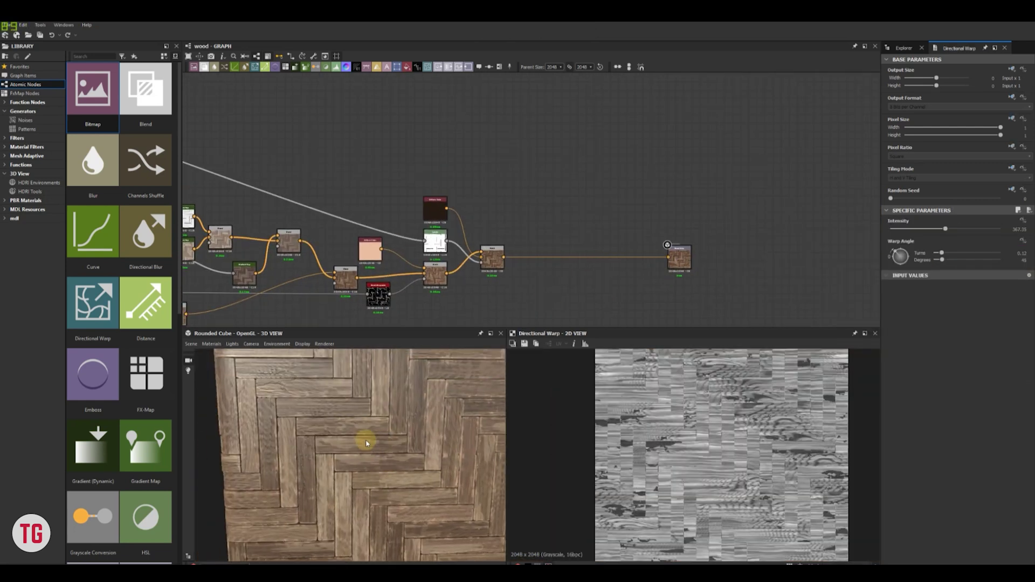
pyautogui.scroll(-3, 413, 463)
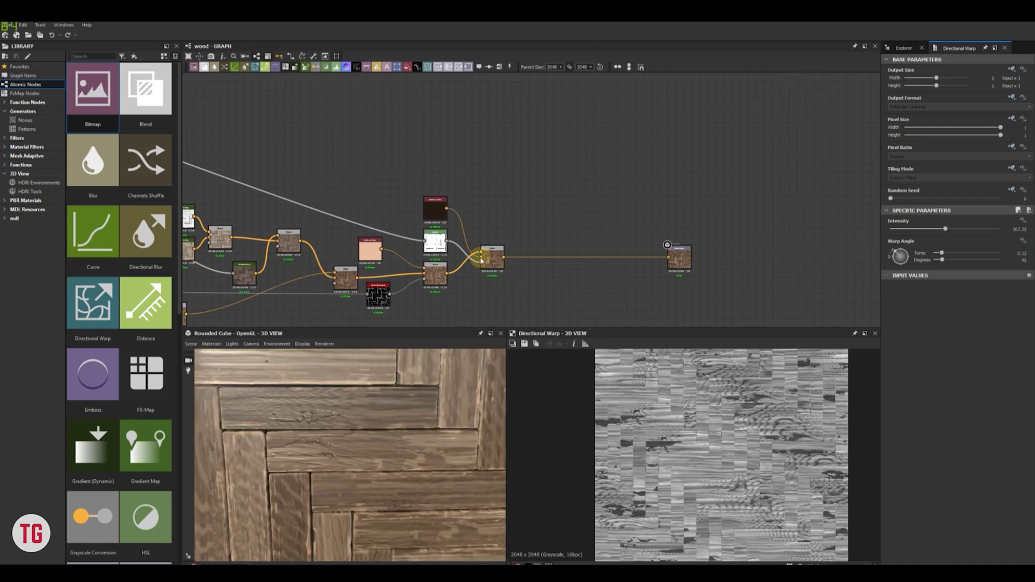
pyautogui.scroll(-5, 451, 201)
pyautogui.moveTo(393, 155); pyautogui.dragTo(564, 280, button='middle')
pyautogui.scroll(5, 467, 214)
pyautogui.scroll(1, 471, 242)
pyautogui.doubleClick(466, 188)
pyautogui.scroll(-4, 492, 252)
pyautogui.moveTo(492, 252); pyautogui.dragTo(458, 195, button='middle')
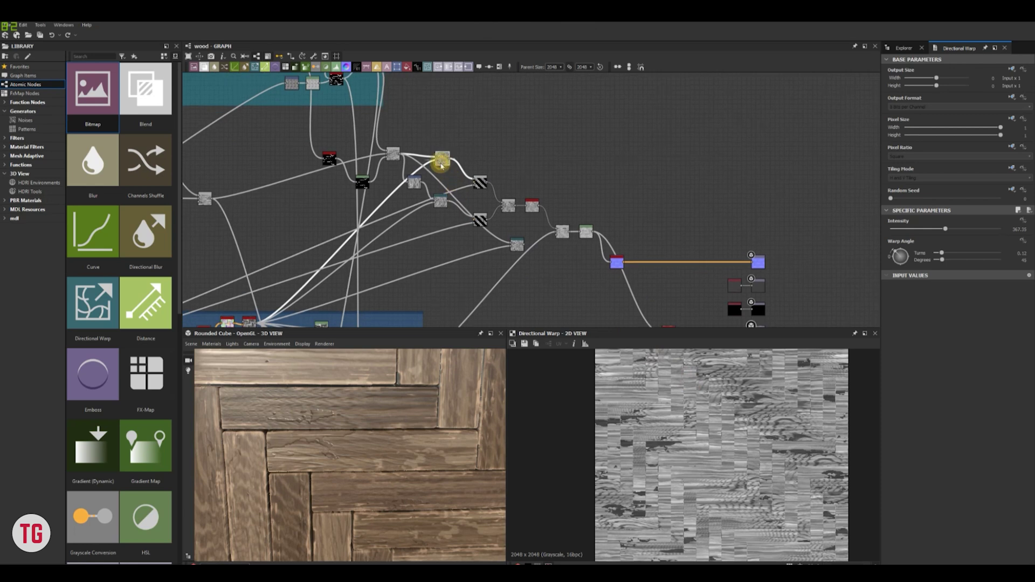
pyautogui.scroll(-2, 452, 268)
pyautogui.moveTo(452, 268); pyautogui.dragTo(501, 107, button='middle')
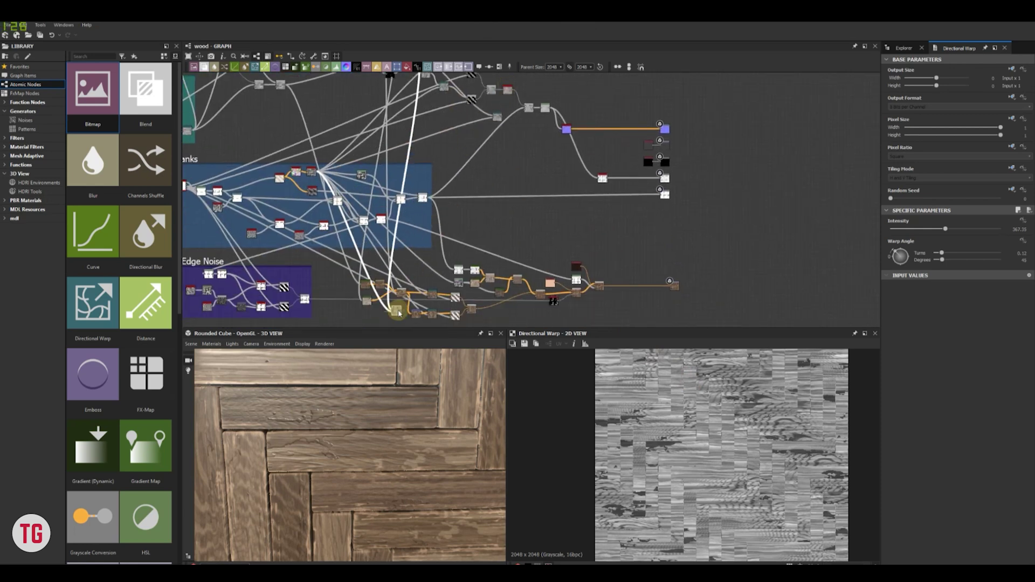
# Place the copied Directional Warp above the horizontal colour grain warp and connect the wood colour Blend to its input
pyautogui.scroll(5, 404, 310)
pyautogui.moveTo(405, 302); pyautogui.dragTo(396, 208, button='middle')
pyautogui.scroll(2, 480, 159)
pyautogui.moveTo(511, 166); pyautogui.dragTo(506, 178, button='middle')
pyautogui.doubleClick(506, 178)
pyautogui.scroll(2, 717, 406)
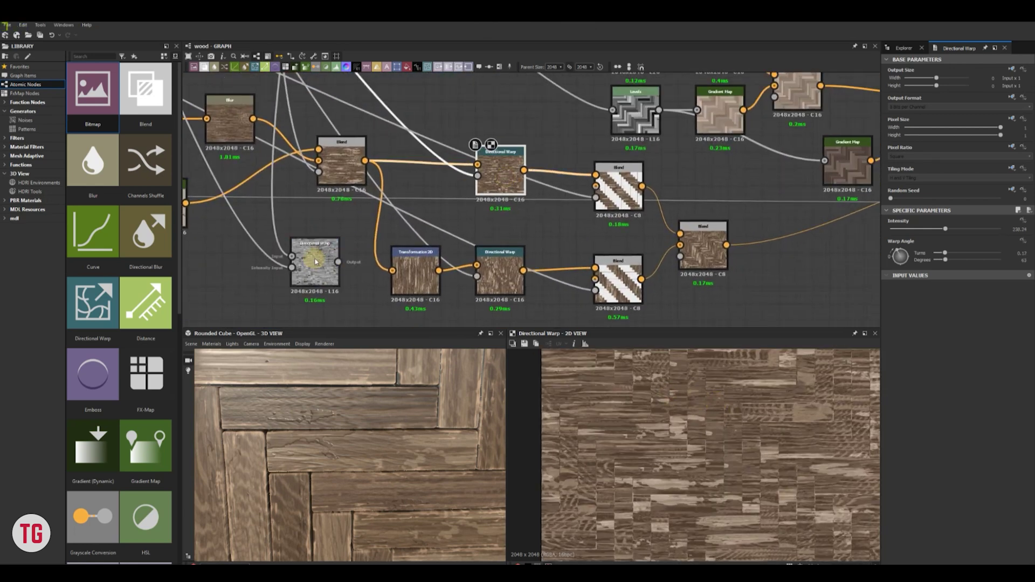
pyautogui.moveTo(316, 261); pyautogui.dragTo(500, 126)
pyautogui.moveTo(500, 126); pyautogui.dragTo(465, 169, button='middle')
pyautogui.moveTo(465, 170); pyautogui.dragTo(467, 136)
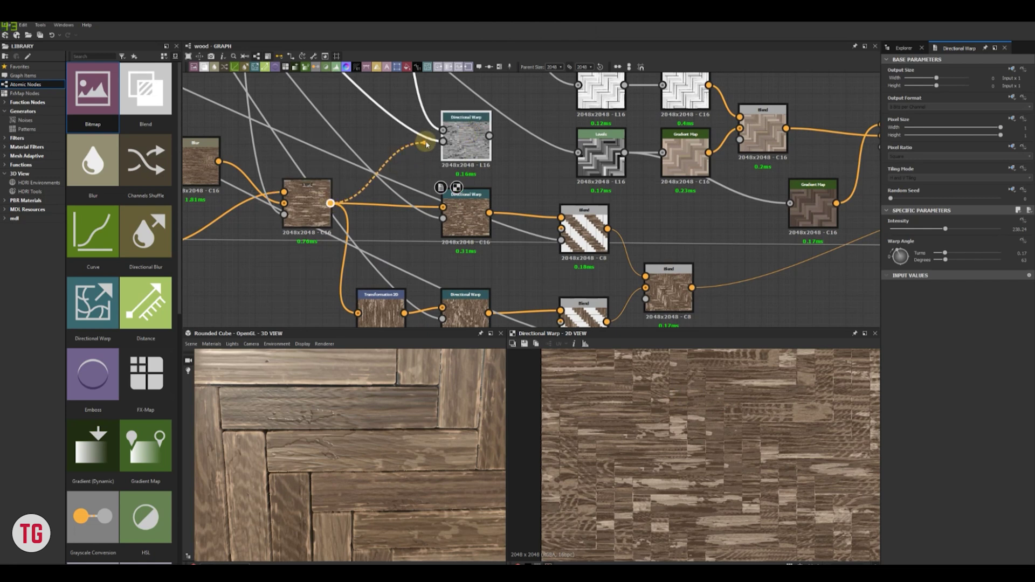
pyautogui.doubleClick(464, 159)
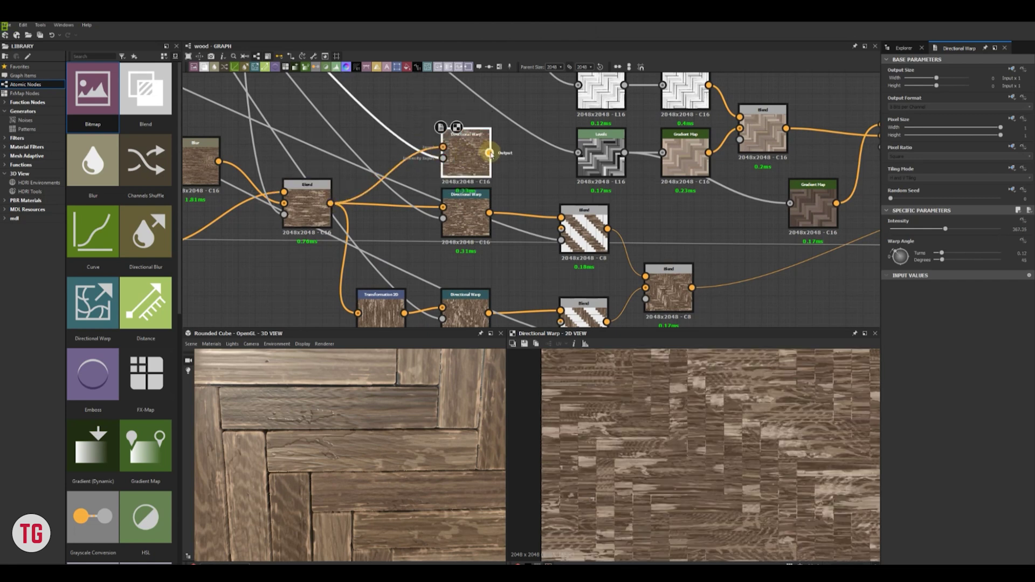
# Connect the copied warp to the upper stripe-masked Blend, delete the old horizontal warp and move the copy into its place
pyautogui.moveTo(561, 220); pyautogui.dragTo(561, 218)
pyautogui.scroll(5, 318, 423)
pyautogui.scroll(-3, 345, 404)
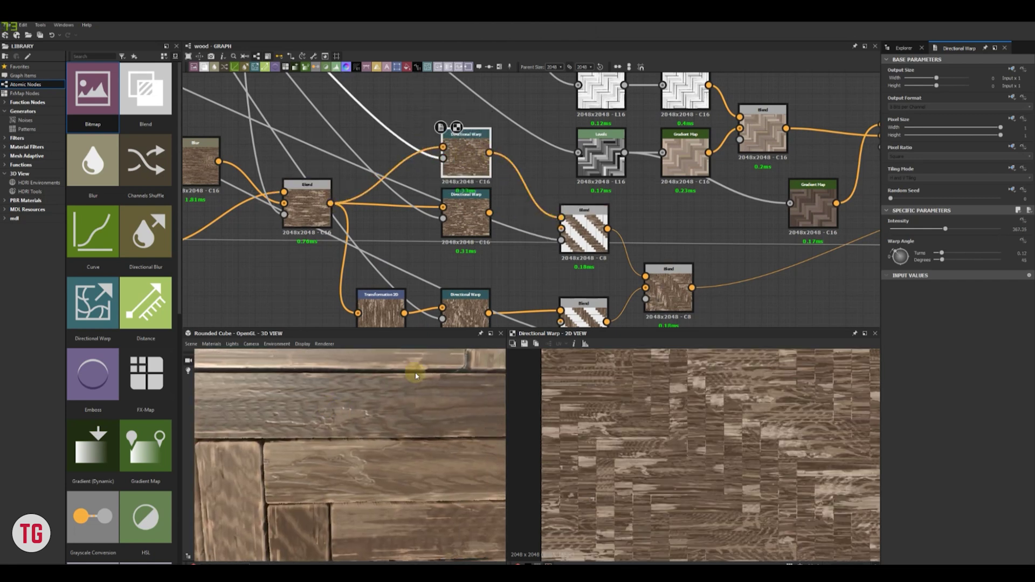
pyautogui.moveTo(468, 230); pyautogui.dragTo(451, 220)
pyautogui.press('Delete')
pyautogui.moveTo(467, 162); pyautogui.dragTo(466, 194)
# Duplicate the height chain's other Directional Warp, for the vertical grain, and bring the copy down to the colour nodes
pyautogui.scroll(-8, 458, 194)
pyautogui.moveTo(467, 214); pyautogui.dragTo(469, 334, button='middle')
pyautogui.scroll(5, 458, 186)
pyautogui.doubleClick(456, 195)
pyautogui.hotkey('ctrl', 'd')
pyautogui.scroll(-4, 496, 200)
pyautogui.moveTo(499, 197); pyautogui.dragTo(507, 106, button='middle')
pyautogui.moveTo(502, 108); pyautogui.dragTo(453, 293)
# Place the second copy below the vertical colour warp, connecting Transformation 2D to its input and its output to the lower stripe-masked Blend
pyautogui.scroll(4, 454, 293)
pyautogui.moveTo(454, 293); pyautogui.dragTo(497, 151, button='middle')
pyautogui.scroll(4, 502, 225)
pyautogui.moveTo(424, 219); pyautogui.dragTo(550, 266)
pyautogui.moveTo(541, 262); pyautogui.dragTo(471, 257, button='middle')
pyautogui.scroll(1, 466, 259)
pyautogui.moveTo(464, 256); pyautogui.dragTo(441, 253)
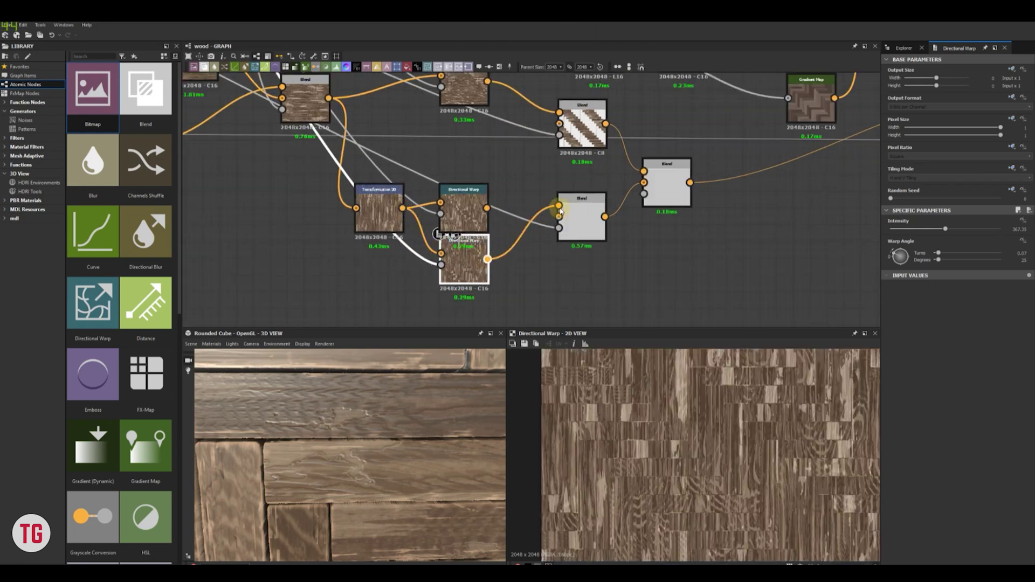
# Delete the old vertical Directional Warp, move the copy into its place, and inspect the grain on the 3D cube
pyautogui.click(464, 210)
pyautogui.press('Delete')
pyautogui.moveTo(463, 247); pyautogui.dragTo(471, 197)
pyautogui.scroll(-5, 414, 442)
pyautogui.moveTo(414, 442); pyautogui.dragTo(369, 418, button='middle')
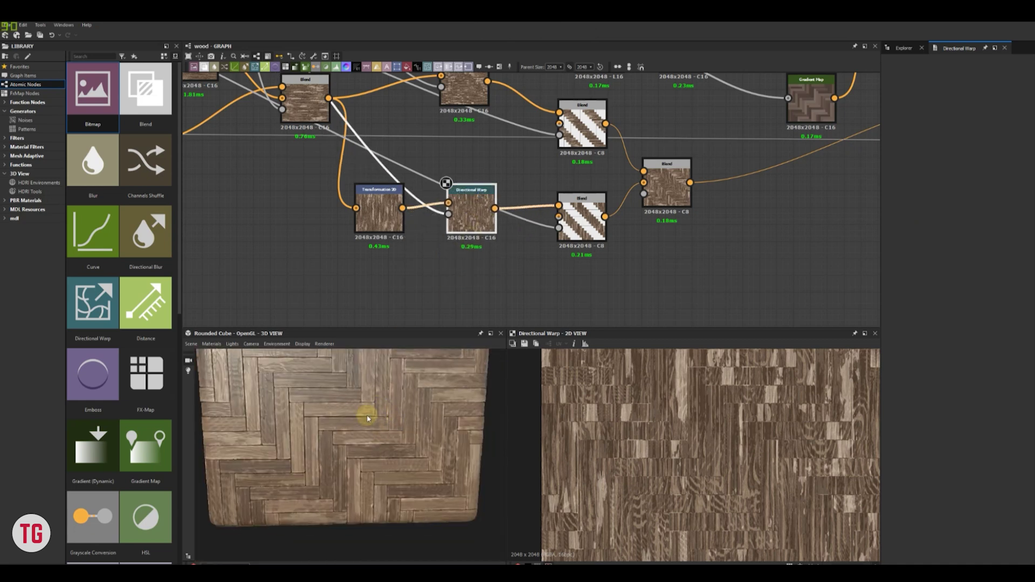
pyautogui.scroll(10, 367, 418)
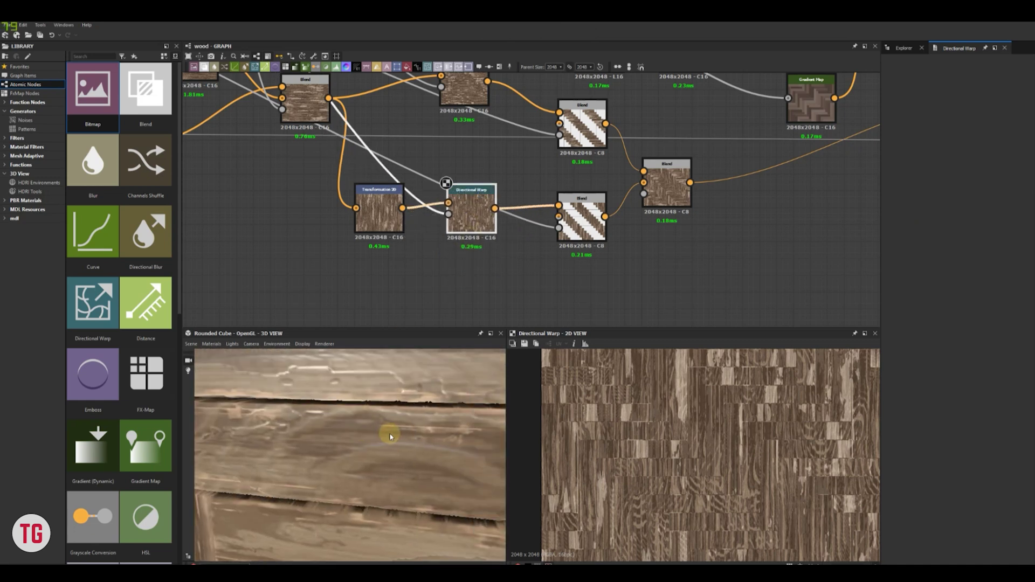
pyautogui.scroll(-10, 392, 436)
pyautogui.scroll(8, 340, 429)
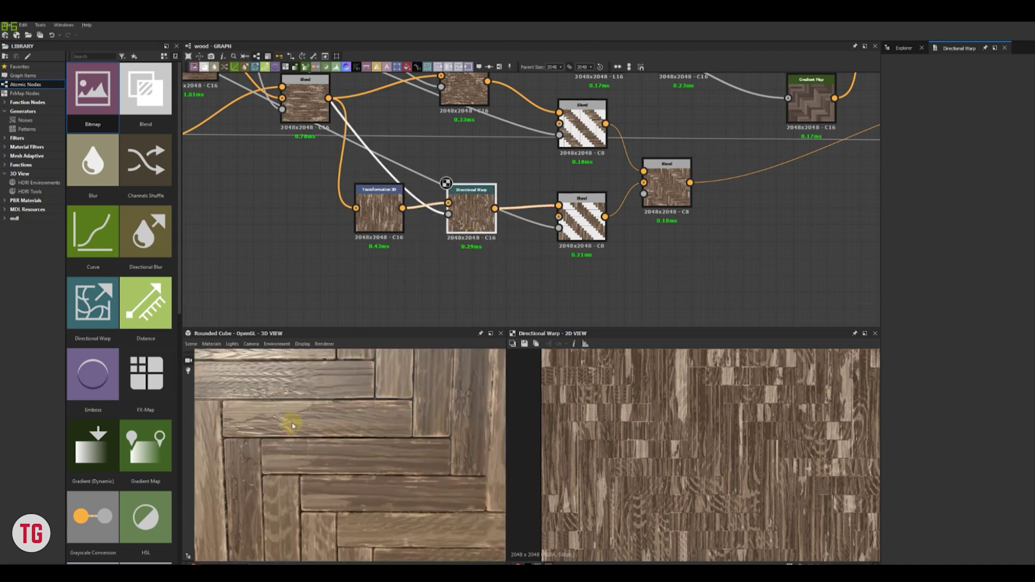
# Insert a new Blend node between the final colour Blend and the Base Color output
pyautogui.scroll(-8, 338, 458)
pyautogui.scroll(-4, 820, 231)
pyautogui.moveTo(820, 231); pyautogui.dragTo(501, 212, button='middle')
pyautogui.scroll(-2, 612, 215)
pyautogui.press('space')
pyautogui.click(544, 284)
pyautogui.scroll(3, 526, 276)
pyautogui.moveTo(500, 212); pyautogui.dragTo(495, 231)
# Add a Gradient Map fed by the Ambient Occlusion node and connect it to the new Blend's foreground
pyautogui.scroll(-4, 478, 195)
pyautogui.moveTo(463, 82); pyautogui.dragTo(451, 123, button='middle')
pyautogui.doubleClick(475, 181)
pyautogui.press('space')
pyautogui.click(462, 220)
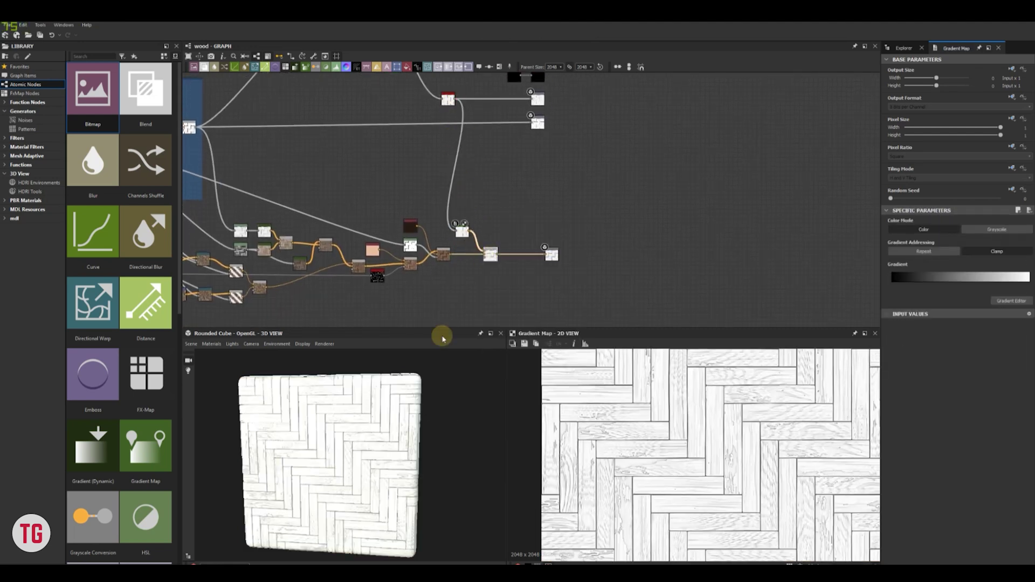
# Set the new Blend to Multiply mode and lower its opacity to 0.28
pyautogui.scroll(5, 357, 421)
pyautogui.scroll(6, 500, 253)
pyautogui.moveTo(500, 252); pyautogui.dragTo(565, 165, button='middle')
pyautogui.click(541, 175)
pyautogui.click(931, 251)
pyautogui.click(906, 274)
pyautogui.scroll(5, 361, 408)
pyautogui.moveTo(361, 407); pyautogui.dragTo(345, 437)
pyautogui.scroll(4, 723, 448)
pyautogui.doubleClick(536, 194)
pyautogui.moveTo(634, 412); pyautogui.dragTo(645, 456, button='middle')
pyautogui.scroll(3, 644, 456)
pyautogui.moveTo(998, 229); pyautogui.dragTo(880, 232)
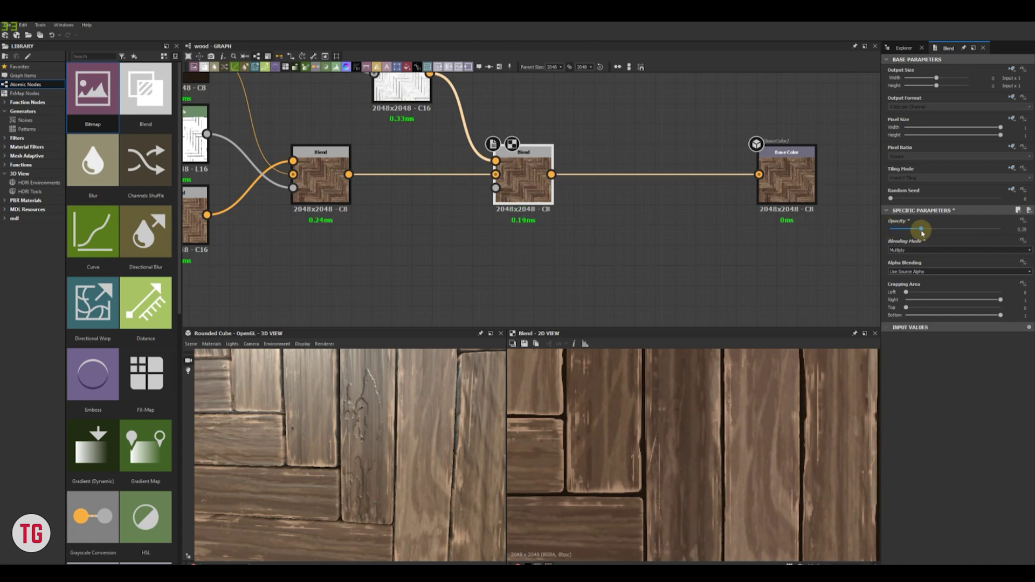
# Compare the ambient occlusion Gradient Map with the colour Blend before the occlusion is multiplied in
pyautogui.scroll(-8, 704, 457)
pyautogui.scroll(-3, 507, 186)
pyautogui.moveTo(507, 186); pyautogui.dragTo(550, 237, button='middle')
pyautogui.doubleClick(489, 174)
pyautogui.scroll(4, 673, 414)
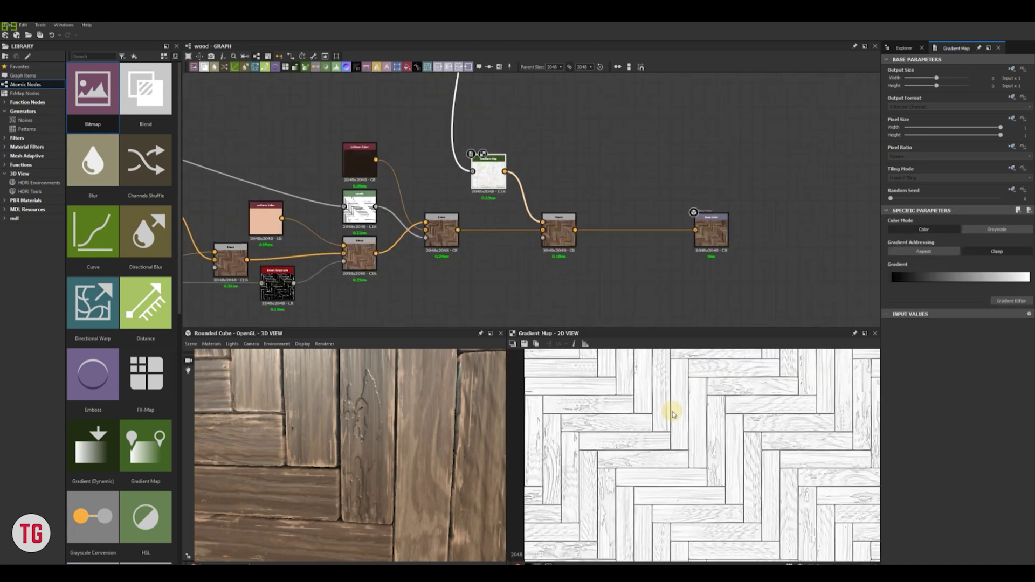
pyautogui.doubleClick(441, 236)
pyautogui.doubleClick(489, 173)
pyautogui.moveTo(653, 475); pyautogui.dragTo(669, 502, button='middle')
pyautogui.doubleClick(448, 236)
pyautogui.doubleClick(492, 174)
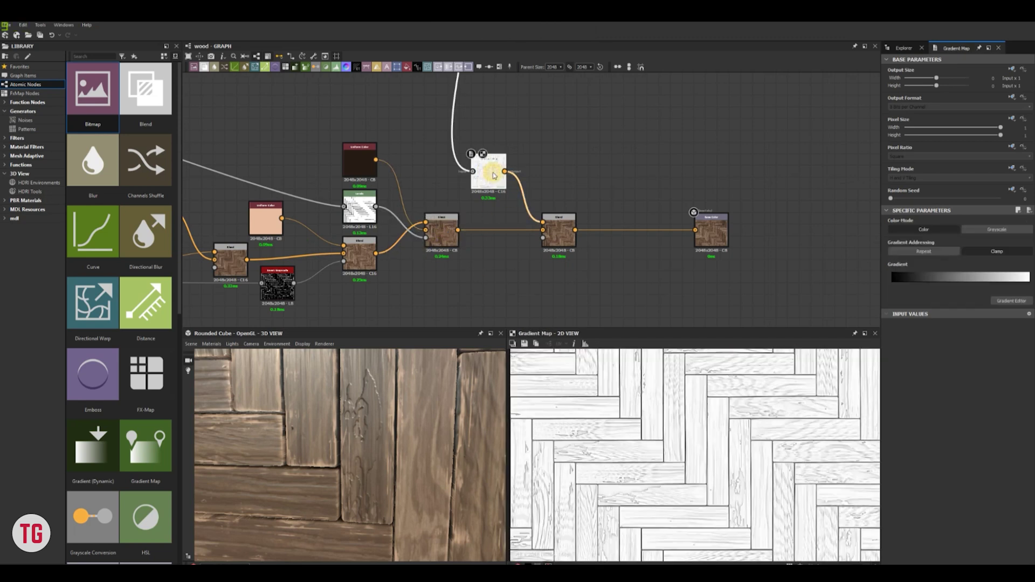
# Raise the occlusion Blend's opacity to about 0.39 and inspect the parquet on the 3D cube
pyautogui.doubleClick(566, 247)
pyautogui.scroll(5, 679, 449)
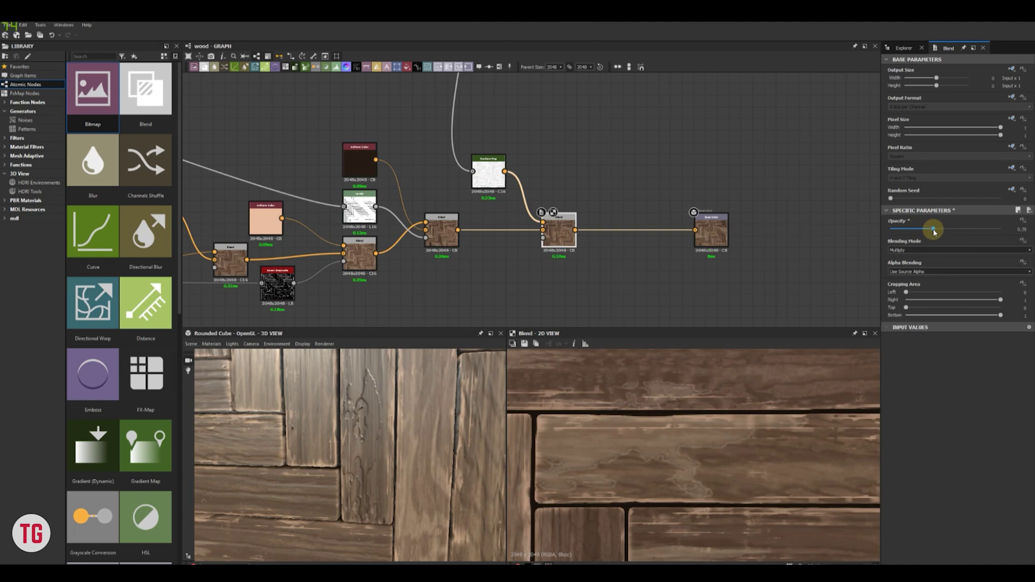
pyautogui.scroll(-3, 379, 444)
pyautogui.scroll(2, 366, 446)
pyautogui.click(606, 277)
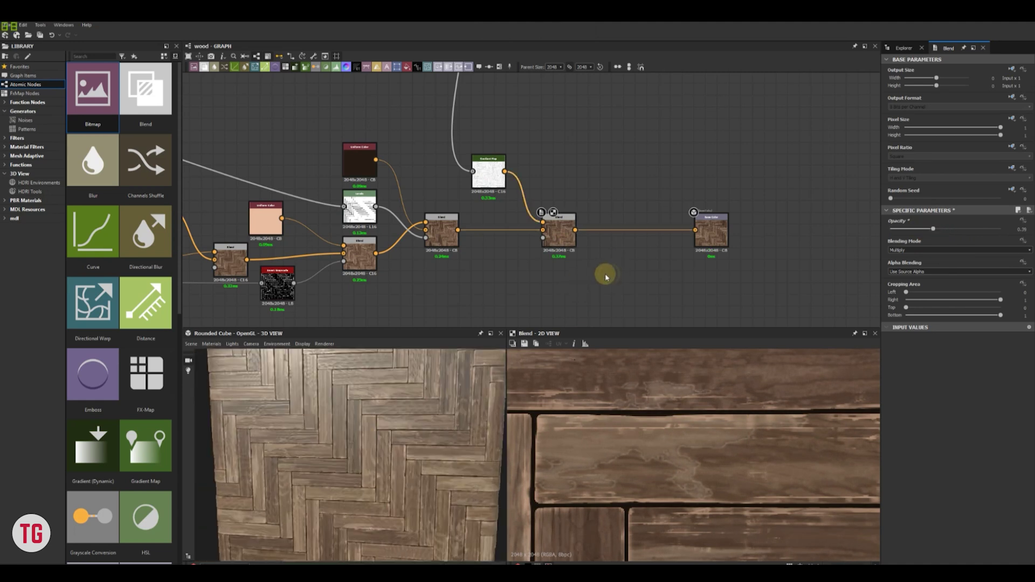
pyautogui.scroll(-5, 381, 462)
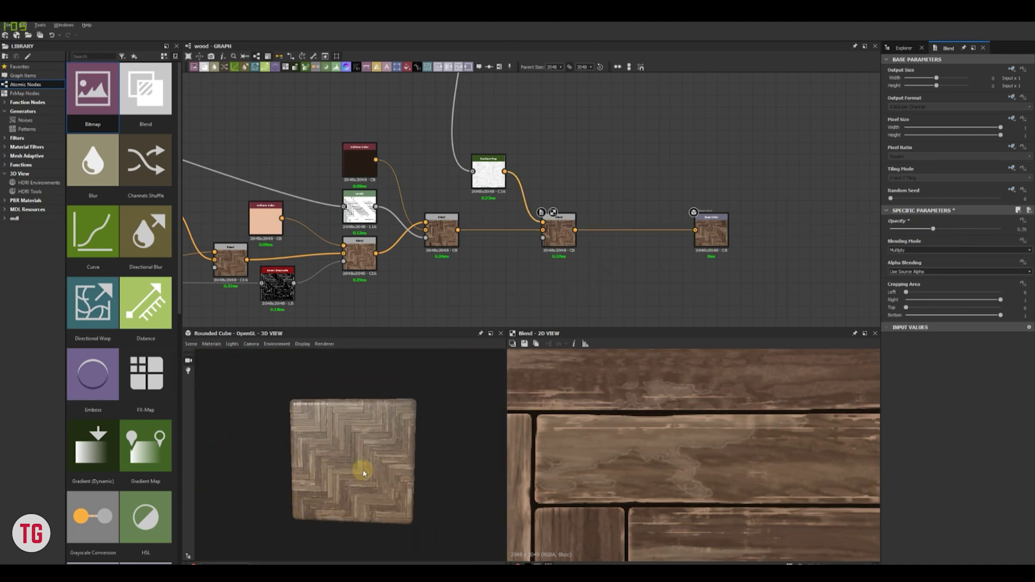
pyautogui.scroll(-5, 638, 294)
# Enclose the colour nodes in a frame, title it Base Color and give it a magenta frame colour
pyautogui.moveTo(639, 293); pyautogui.dragTo(591, 276, button='middle')
pyautogui.moveTo(579, 292); pyautogui.dragTo(279, 239)
pyautogui.click(502, 71)
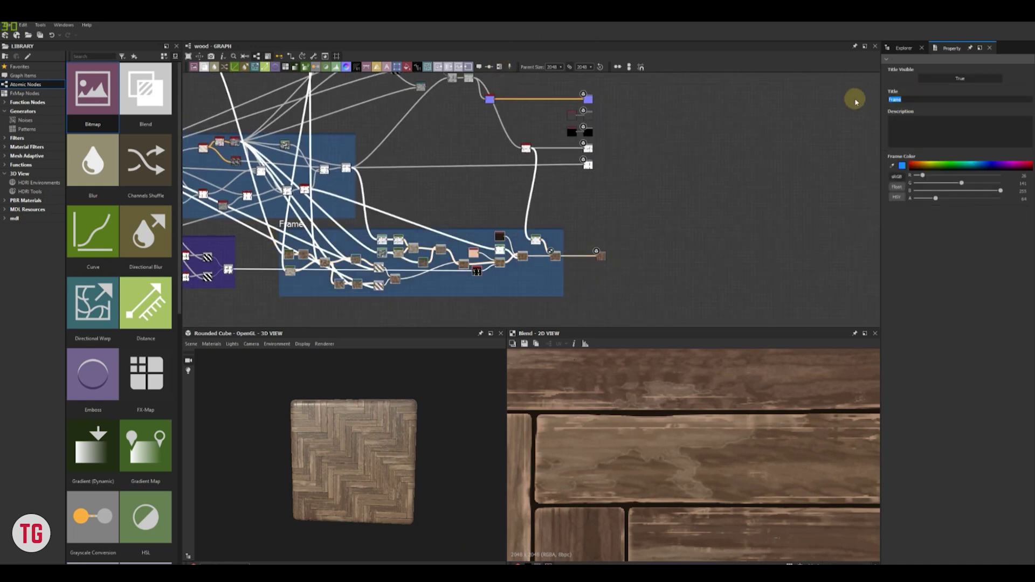
pyautogui.click(1011, 164)
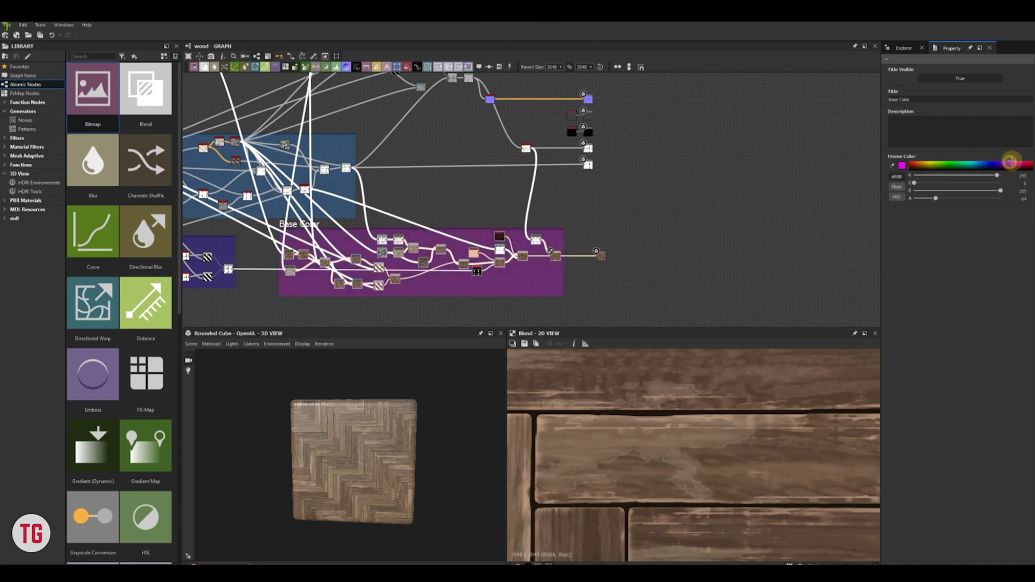
# Move the Base Color frame and its nodes down, below the Edge Noise frame
pyautogui.scroll(-2, 452, 224)
pyautogui.moveTo(453, 224); pyautogui.dragTo(485, 199, button='middle')
pyautogui.moveTo(392, 202); pyautogui.dragTo(396, 250)
pyautogui.click(587, 240)
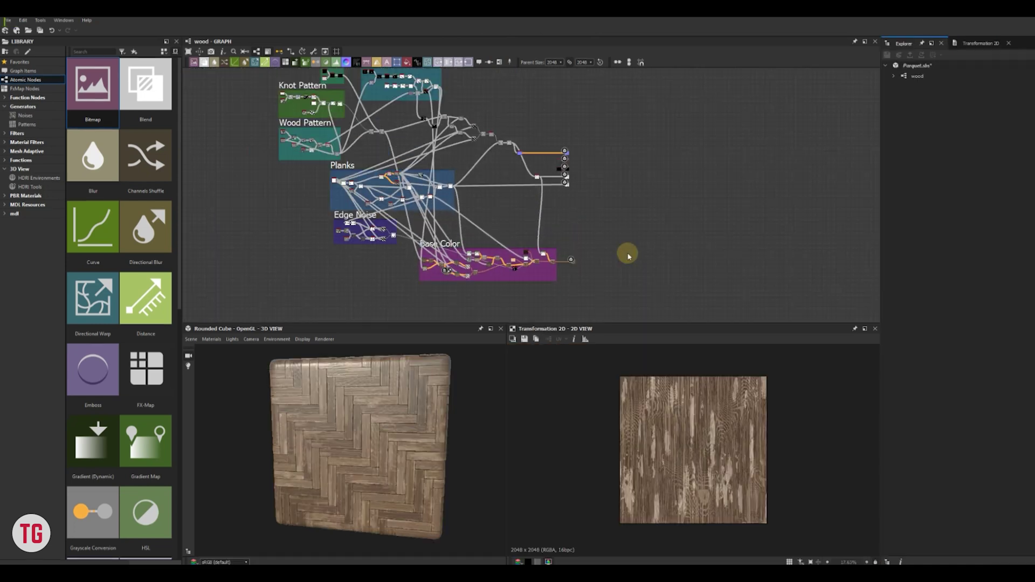
# Add a Grunge Map 001 node in the empty area between the Planks frame and the outputs
pyautogui.scroll(3, 602, 242)
pyautogui.moveTo(597, 180); pyautogui.dragTo(599, 254, button='middle')
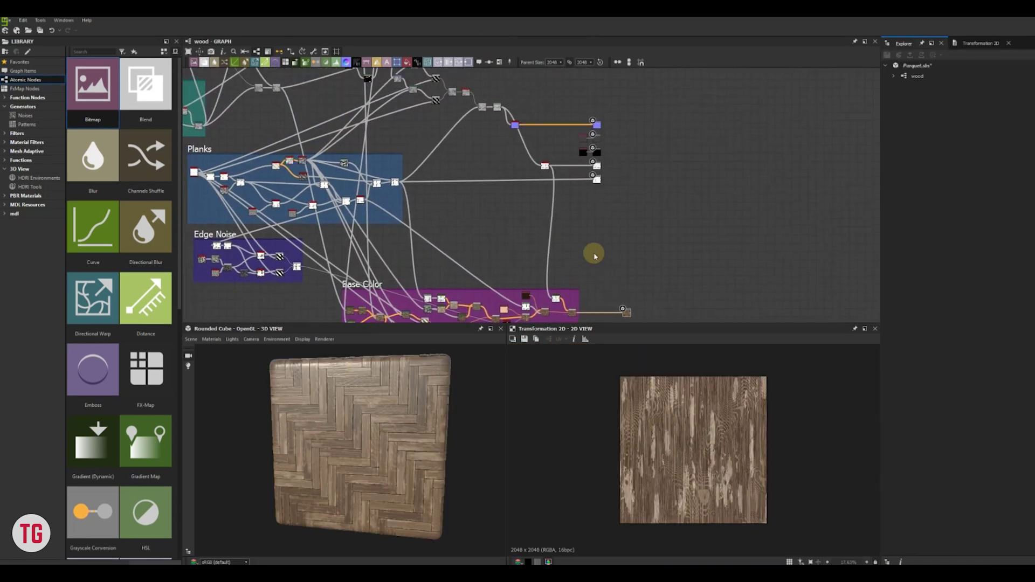
pyautogui.scroll(3, 440, 209)
pyautogui.moveTo(440, 210); pyautogui.dragTo(492, 215, button='middle')
pyautogui.press('space')
pyautogui.write('grunge')
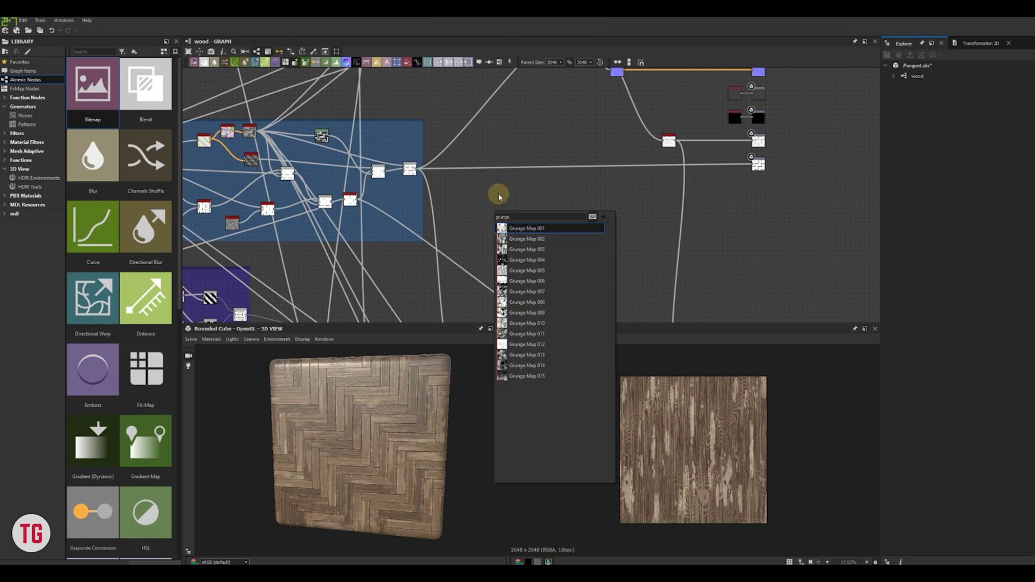
pyautogui.press('Return')
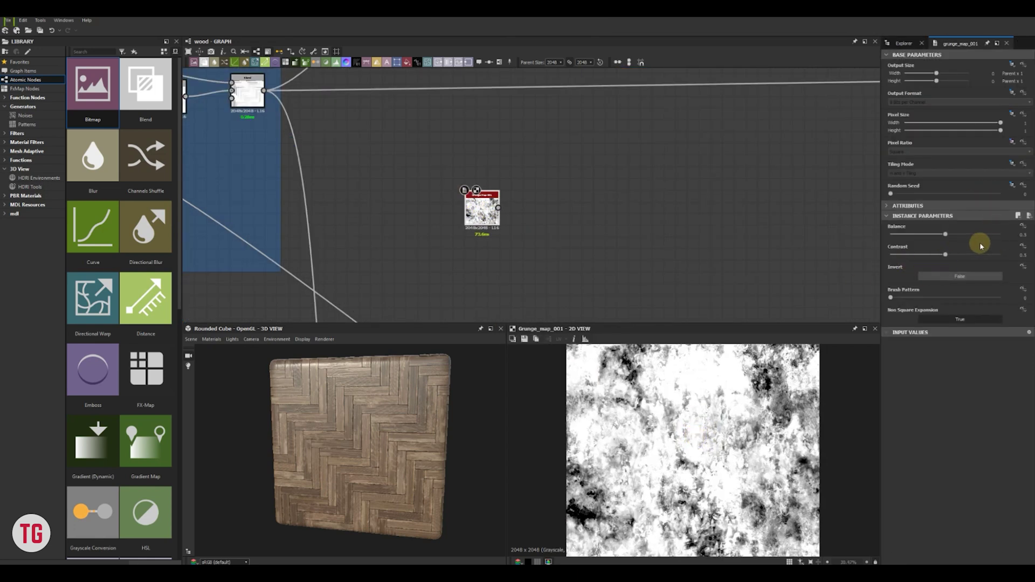
# Attach a Levels node to Grunge Map 001 and display its result
pyautogui.click(484, 209)
pyautogui.press('space')
pyautogui.write('lev')
pyautogui.press('Return')
pyautogui.scroll(3, 519, 206)
pyautogui.doubleClick(557, 210)
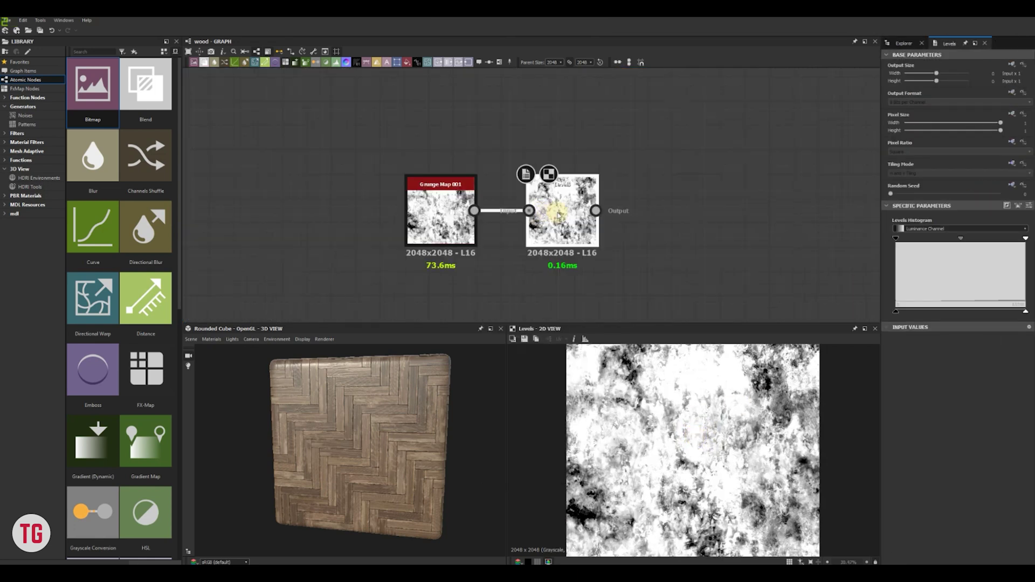
# Compress the grunge Levels' output range to mid greys and narrow its input range slightly
pyautogui.moveTo(896, 312); pyautogui.dragTo(952, 313)
pyautogui.moveTo(1023, 312); pyautogui.dragTo(988, 313)
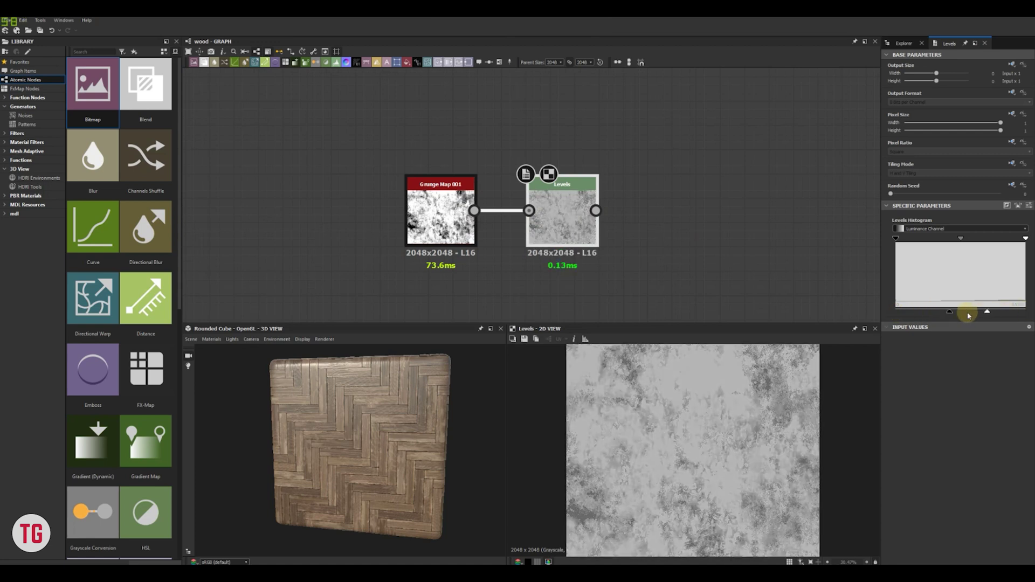
pyautogui.moveTo(897, 238); pyautogui.dragTo(922, 243)
pyautogui.moveTo(1019, 241); pyautogui.dragTo(1019, 238)
pyautogui.moveTo(943, 313); pyautogui.dragTo(985, 313)
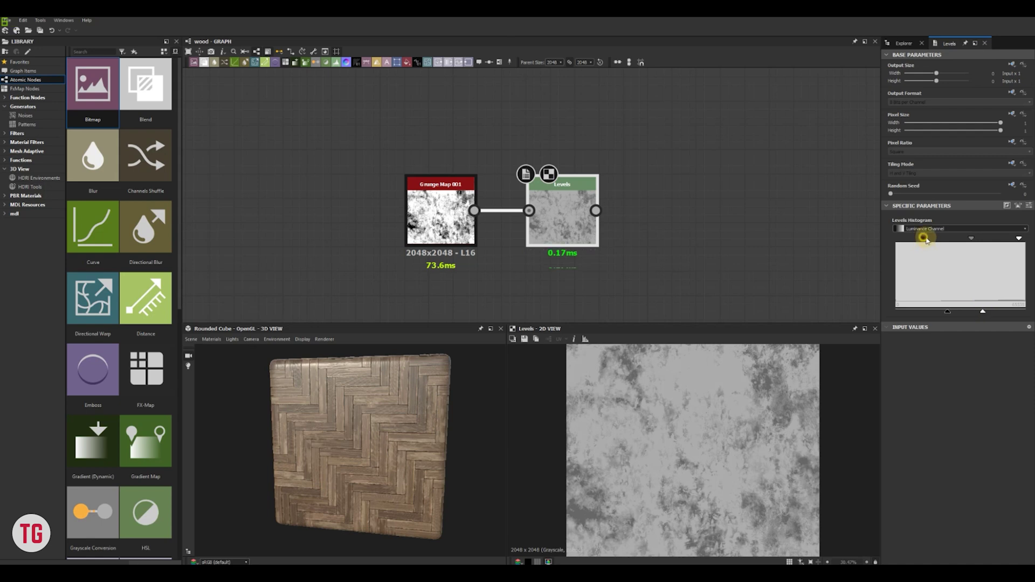
# Duplicate the height chain's Histogram Range node and bring the copy down above the grunge Levels
pyautogui.scroll(-2, 531, 228)
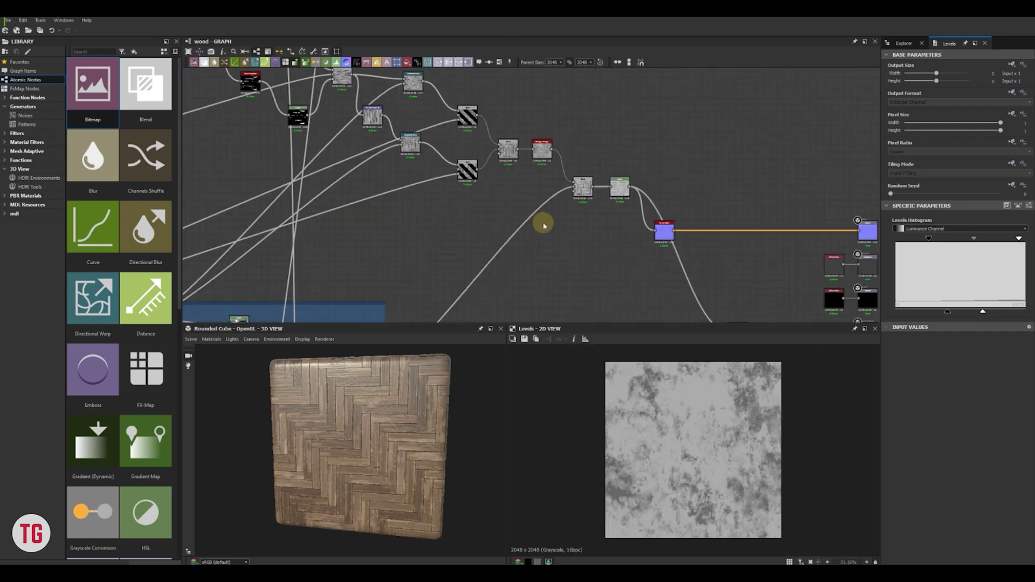
pyautogui.scroll(3, 535, 175)
pyautogui.doubleClick(536, 175)
pyautogui.scroll(-6, 463, 167)
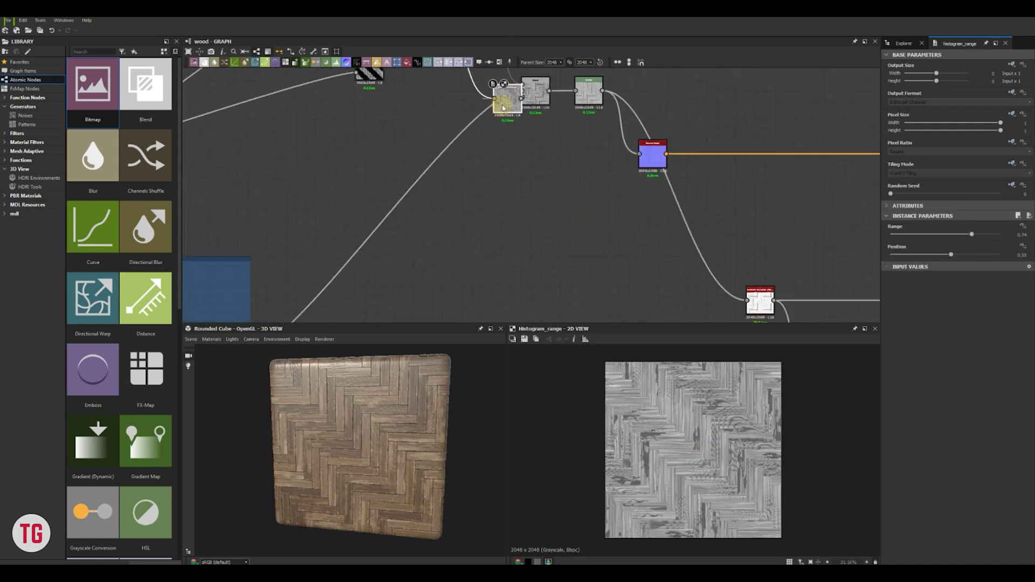
pyautogui.scroll(5, 498, 124)
# Blend the Histogram Range copy over the grunge Levels in Multiply mode at 0.66 opacity
pyautogui.press('space')
pyautogui.press('Return')
pyautogui.moveTo(536, 160); pyautogui.dragTo(603, 228)
pyautogui.moveTo(537, 241); pyautogui.dragTo(571, 219)
pyautogui.moveTo(602, 216); pyautogui.dragTo(593, 229)
pyautogui.scroll(2, 632, 225)
pyautogui.click(960, 246)
pyautogui.click(910, 251)
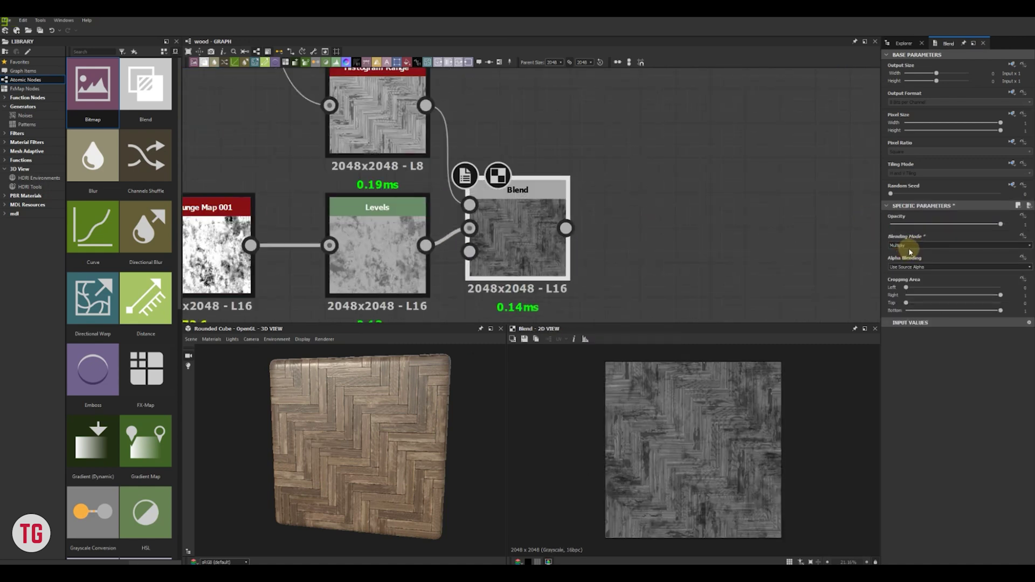
pyautogui.moveTo(996, 223); pyautogui.dragTo(974, 226)
pyautogui.scroll(3, 723, 412)
pyautogui.scroll(-5, 590, 224)
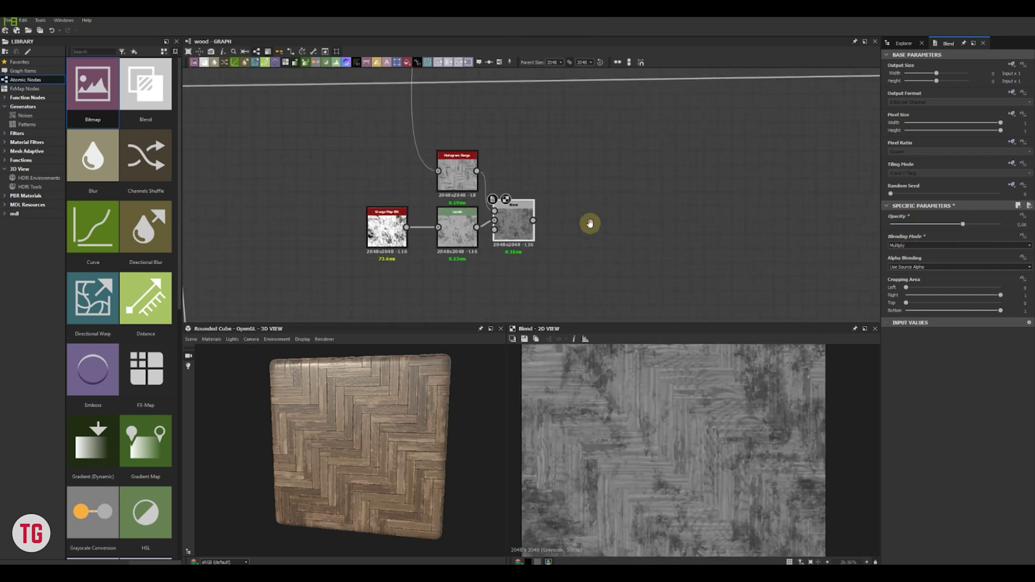
# Attach a Levels node after the Multiply Blend and brighten its midtones
pyautogui.press('space')
pyautogui.click(526, 250)
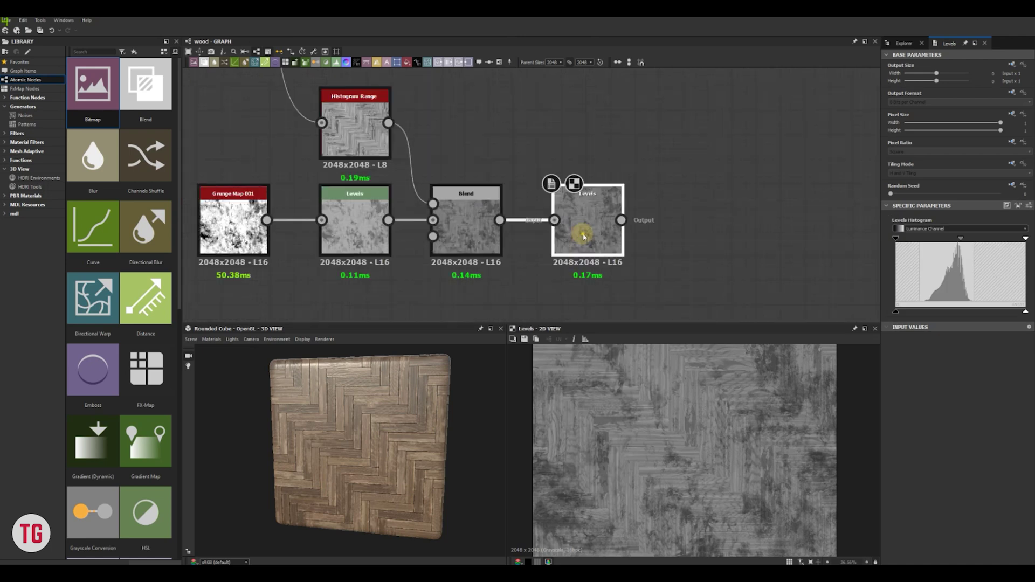
pyautogui.scroll(4, 560, 237)
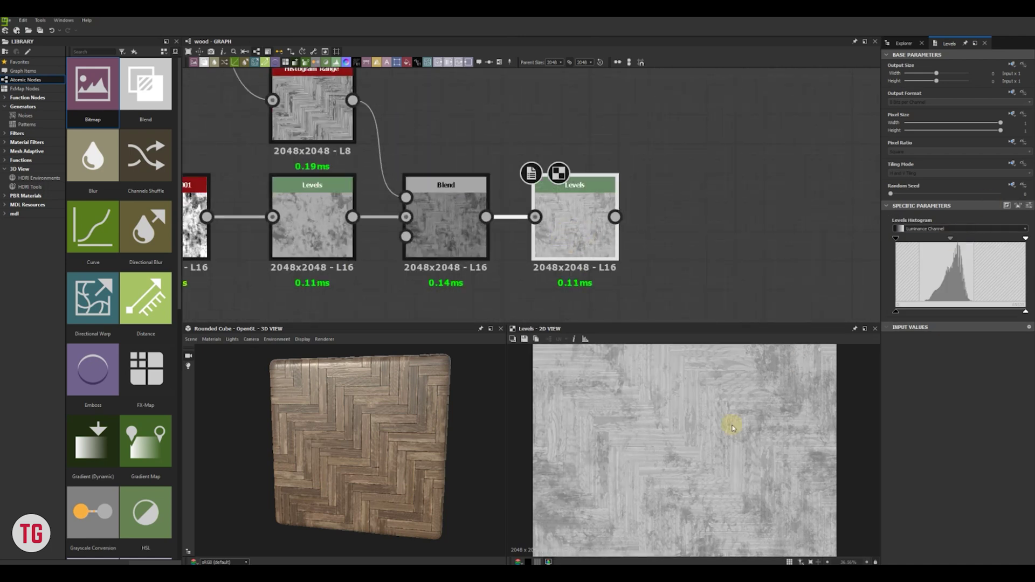
pyautogui.scroll(-3, 732, 428)
pyautogui.moveTo(958, 238); pyautogui.dragTo(953, 242)
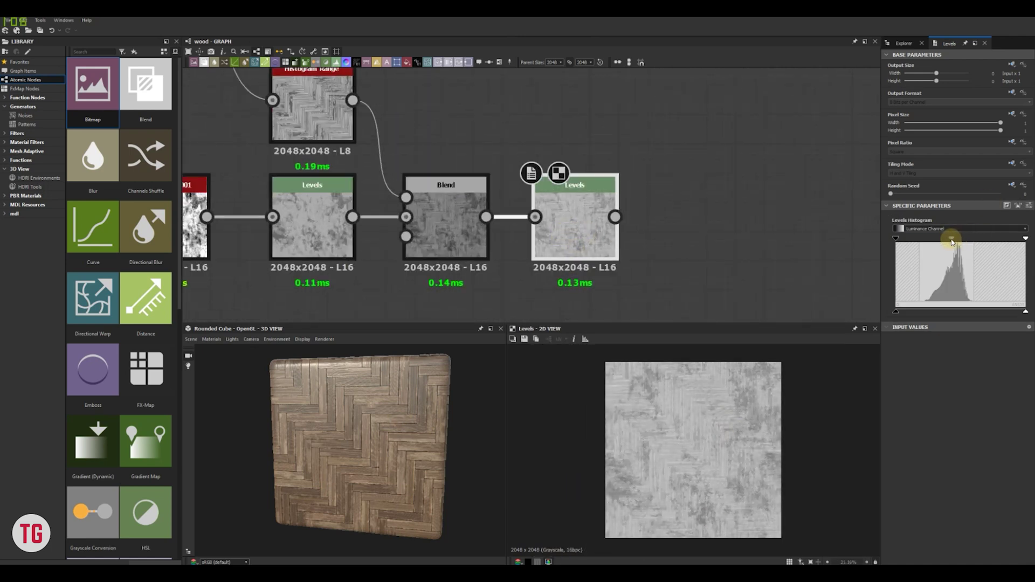
pyautogui.scroll(3, 750, 424)
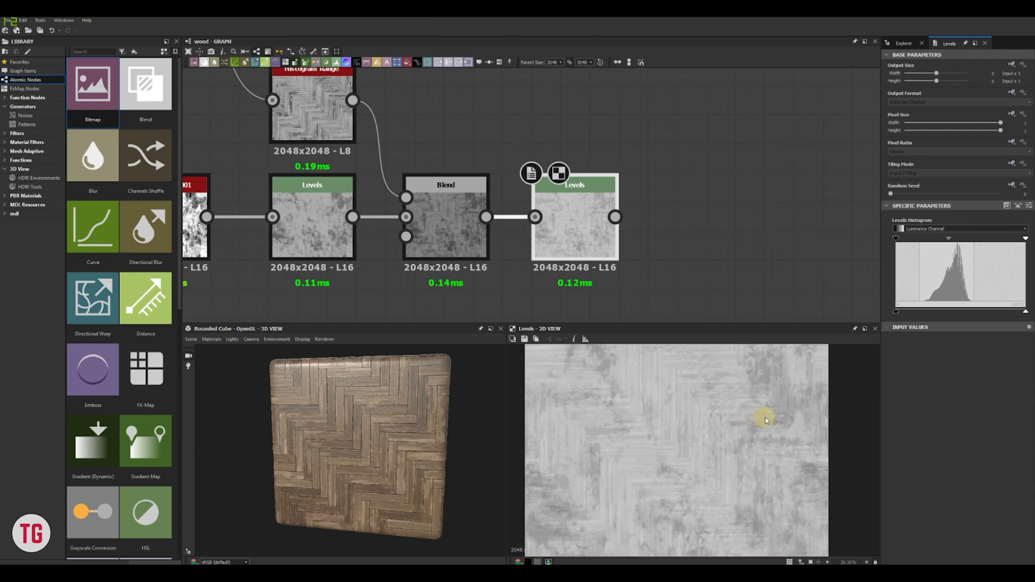
pyautogui.scroll(-3, 781, 225)
# Attach a Blend node to the brightened Levels and preview the Edge Noise frame's final node
pyautogui.moveTo(782, 225); pyautogui.dragTo(563, 235, button='middle')
pyautogui.press('space')
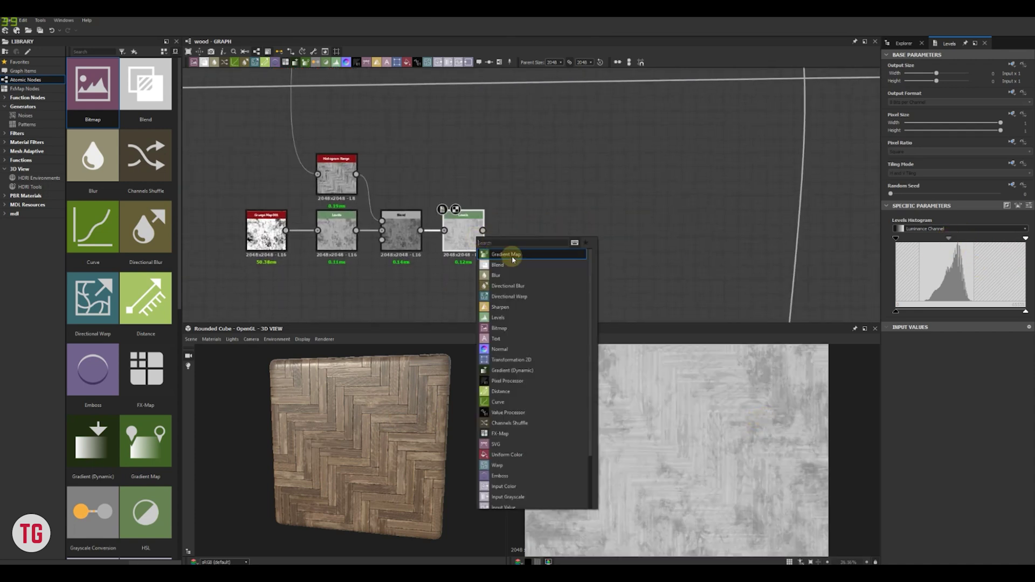
pyautogui.click(513, 263)
pyautogui.scroll(-6, 534, 243)
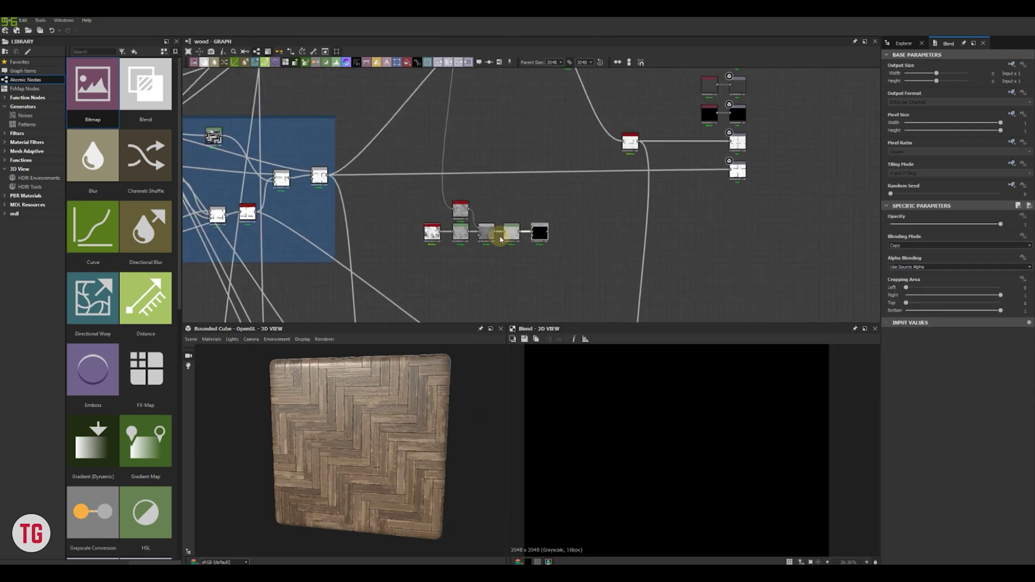
pyautogui.moveTo(509, 237); pyautogui.dragTo(589, 258, button='middle')
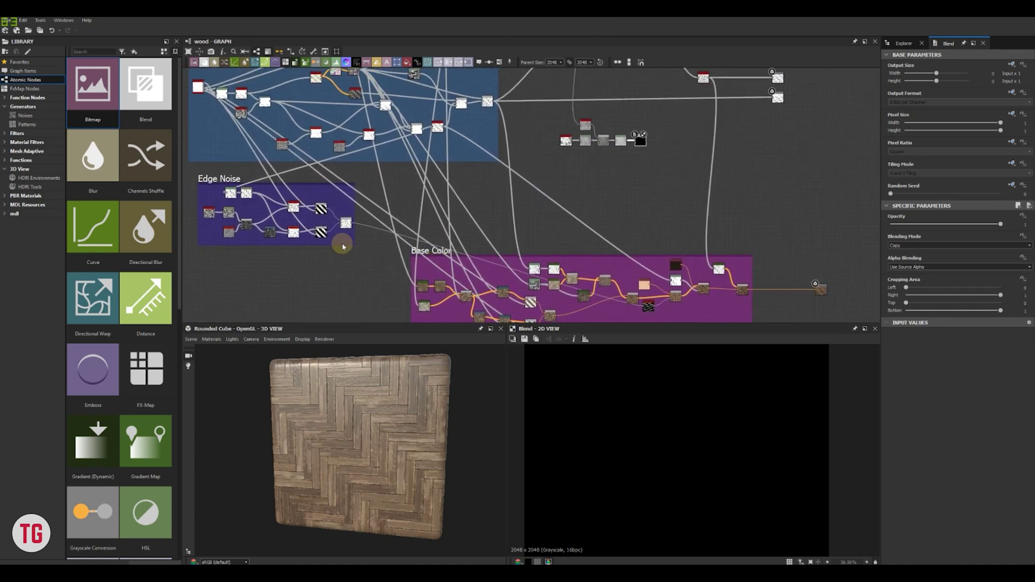
pyautogui.doubleClick(345, 225)
pyautogui.press('space')
pyautogui.click(615, 216)
pyautogui.moveTo(580, 202); pyautogui.dragTo(581, 203)
pyautogui.click(588, 197)
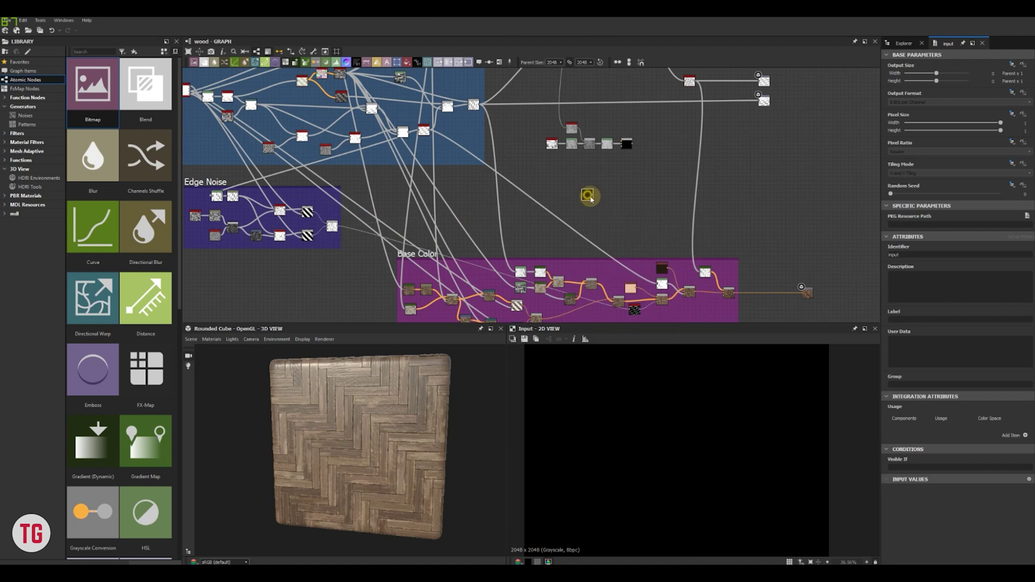
# Feed the Edge Noise output through a new Invert Grayscale node and connect it to the last Blend's foreground
pyautogui.press('space')
pyautogui.write('inver')
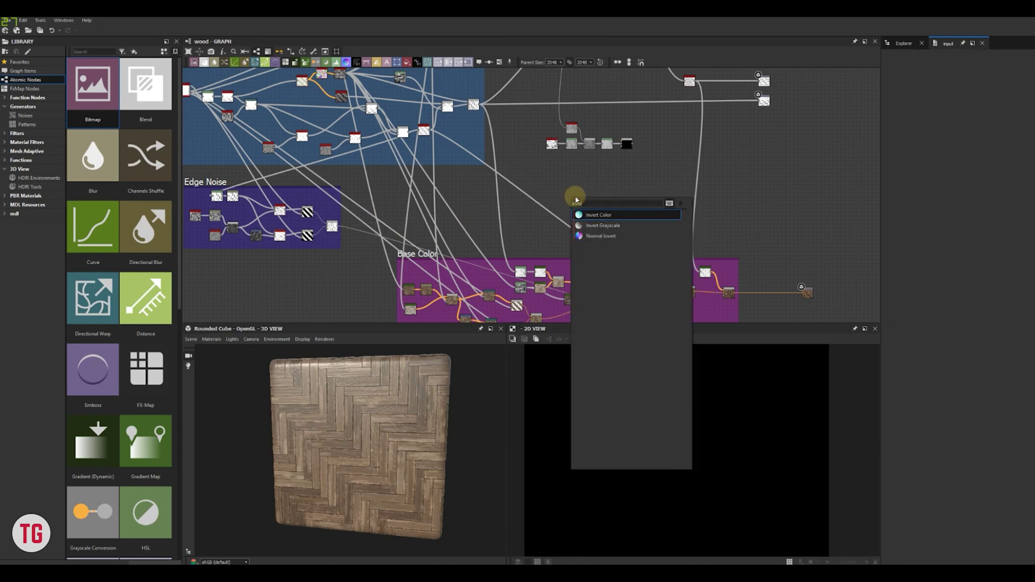
pyautogui.click(603, 226)
pyautogui.moveTo(542, 215); pyautogui.dragTo(564, 199)
pyautogui.scroll(5, 571, 199)
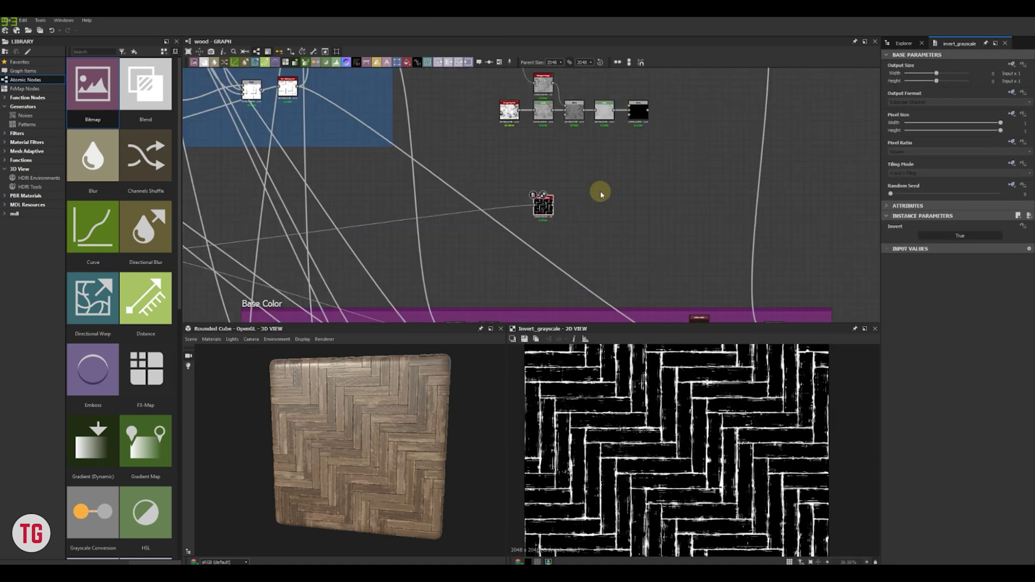
pyautogui.moveTo(532, 162); pyautogui.dragTo(540, 158)
pyautogui.moveTo(479, 256); pyautogui.dragTo(478, 89)
# Add a Uniform Color node below the second Levels and connect it to the last Blend's opacity input
pyautogui.press('space')
pyautogui.write('uni')
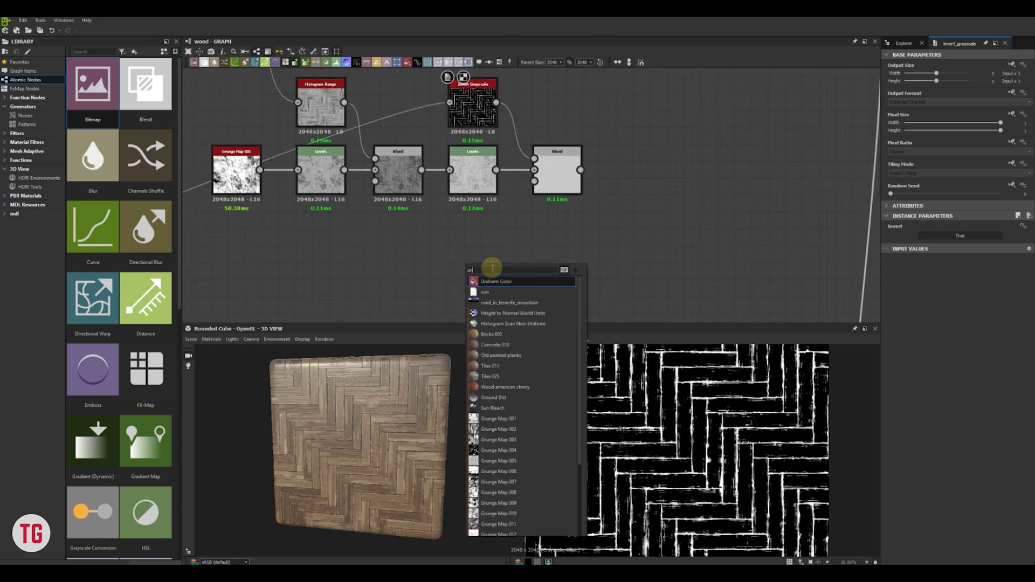
pyautogui.click(493, 282)
pyautogui.moveTo(481, 262); pyautogui.dragTo(480, 228)
pyautogui.moveTo(497, 238); pyautogui.dragTo(534, 181)
# Make the Uniform Color a white grayscale value, display the Blend and space the two nodes apart
pyautogui.click(478, 241)
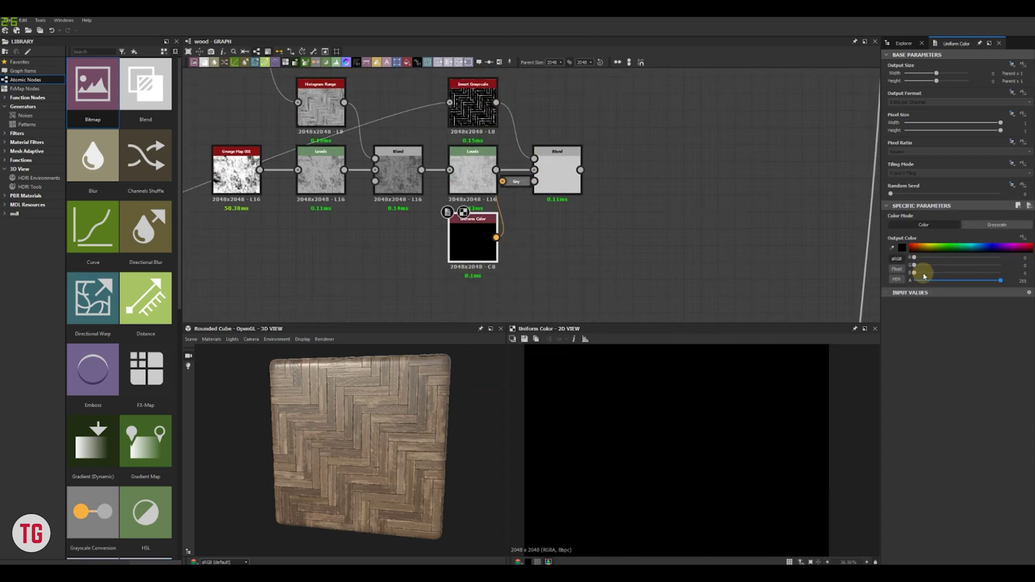
pyautogui.click(997, 225)
pyautogui.moveTo(990, 247); pyautogui.dragTo(1033, 248)
pyautogui.doubleClick(560, 176)
pyautogui.moveTo(474, 235); pyautogui.dragTo(466, 268)
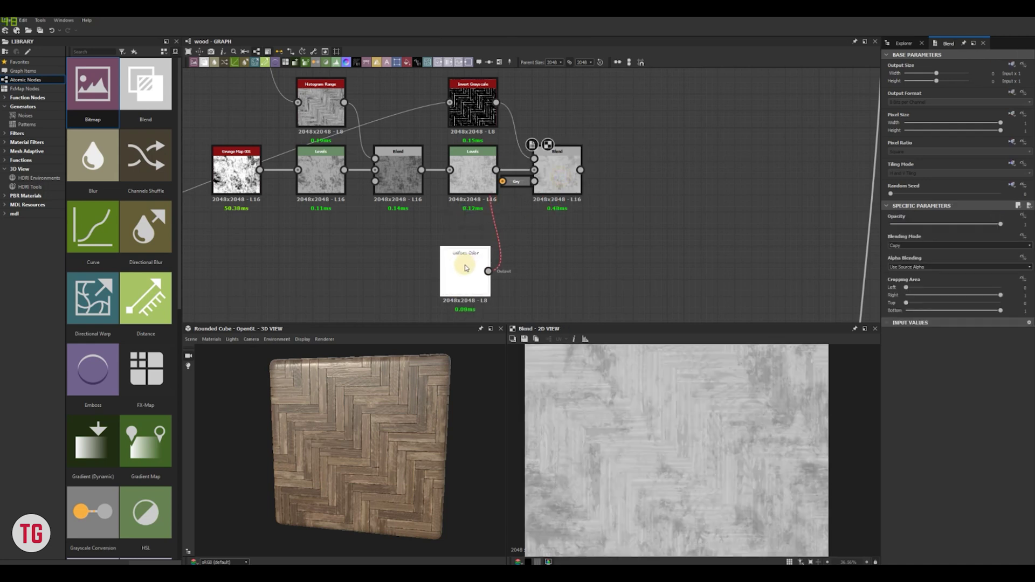
pyautogui.moveTo(559, 175); pyautogui.dragTo(576, 175)
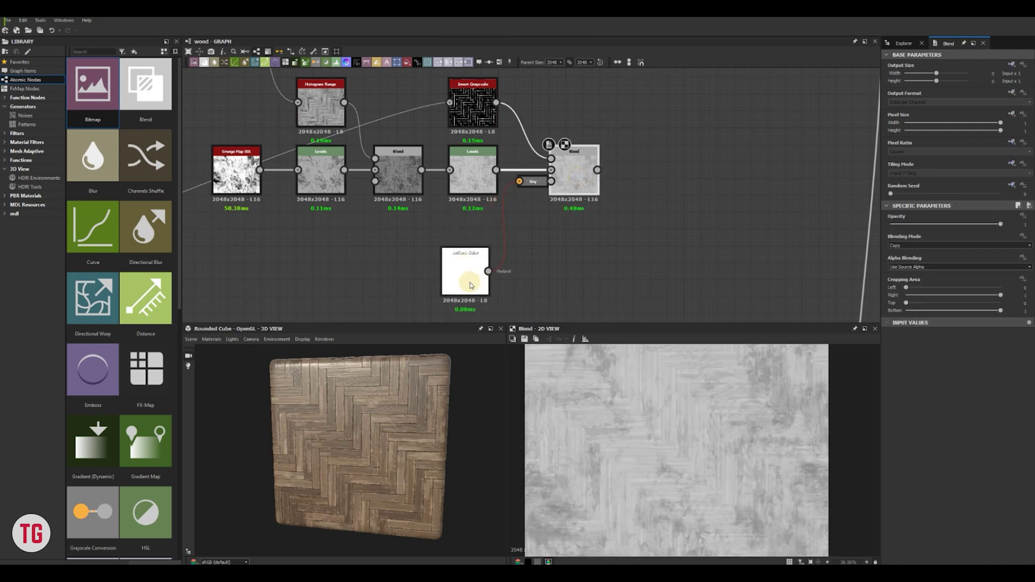
# Switch the Uniform Color back to Color mode and display the last Blend
pyautogui.click(469, 280)
pyautogui.click(924, 226)
pyautogui.click(582, 177)
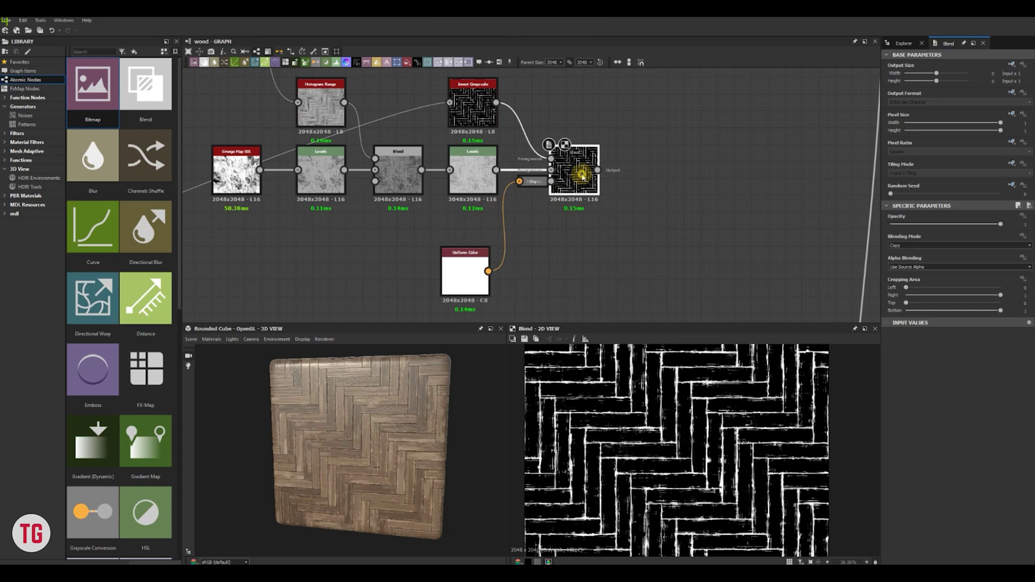
# Set the last Blend to Add (Linear Dodge) with an opacity of about 0.24
pyautogui.click(931, 245)
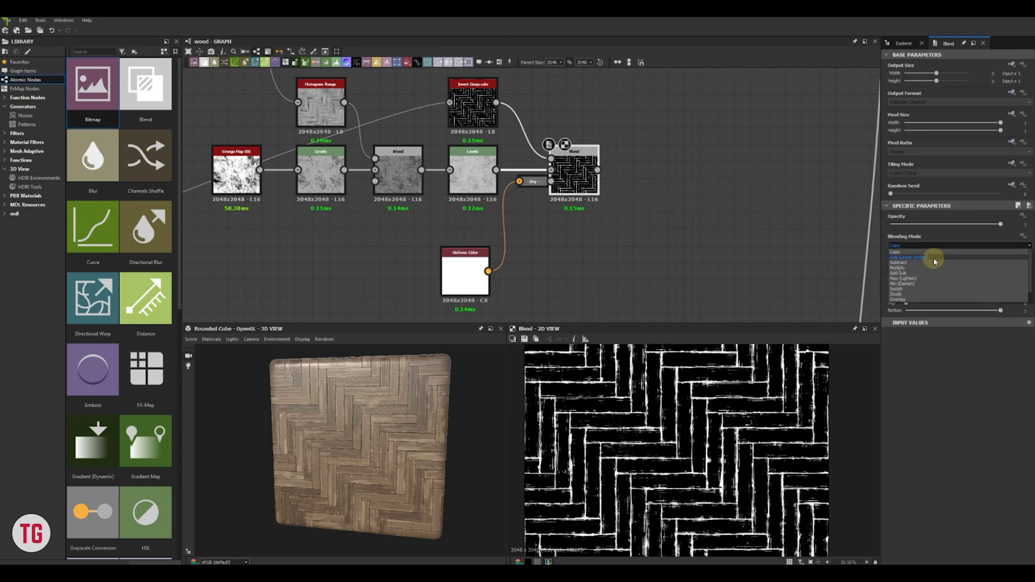
pyautogui.click(931, 254)
pyautogui.scroll(3, 662, 435)
pyautogui.moveTo(1001, 224); pyautogui.dragTo(914, 228)
pyautogui.scroll(-3, 721, 474)
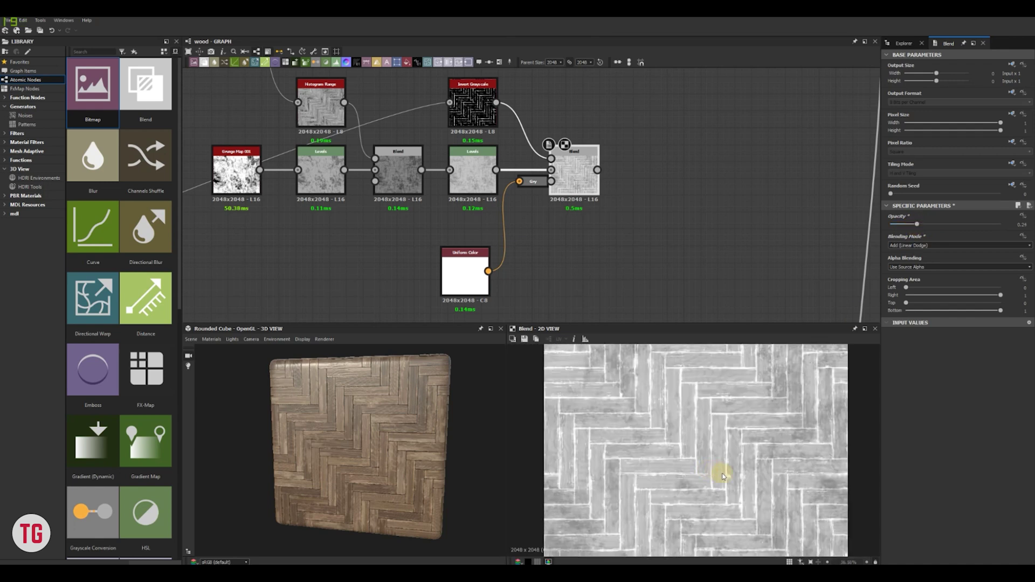
pyautogui.moveTo(398, 184); pyautogui.dragTo(410, 230, button='middle')
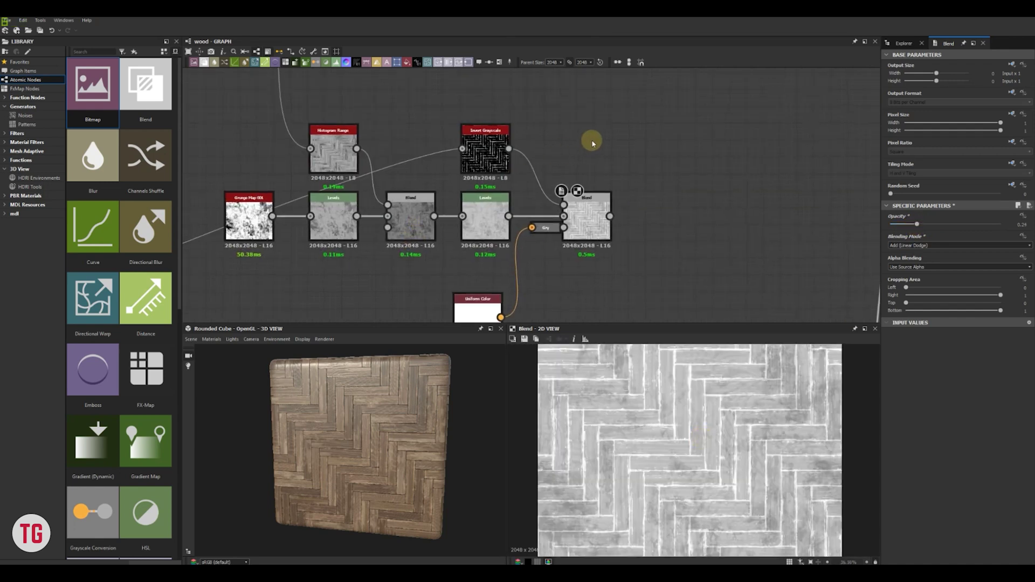
# Add a Levels node beside the Invert Grayscale and feed it from the Histogram Range output
pyautogui.press('space')
pyautogui.write('lev')
pyautogui.click(620, 159)
pyautogui.click(338, 149)
pyautogui.moveTo(357, 149); pyautogui.dragTo(638, 148)
# Narrow the new Levels histogram range to turn the wood detail into a hard black-and-white mask with mostly white areas
pyautogui.moveTo(722, 193); pyautogui.dragTo(640, 176, button='middle')
pyautogui.moveTo(896, 238); pyautogui.dragTo(947, 240)
pyautogui.moveTo(1025, 238); pyautogui.dragTo(963, 241)
pyautogui.scroll(-2, 713, 426)
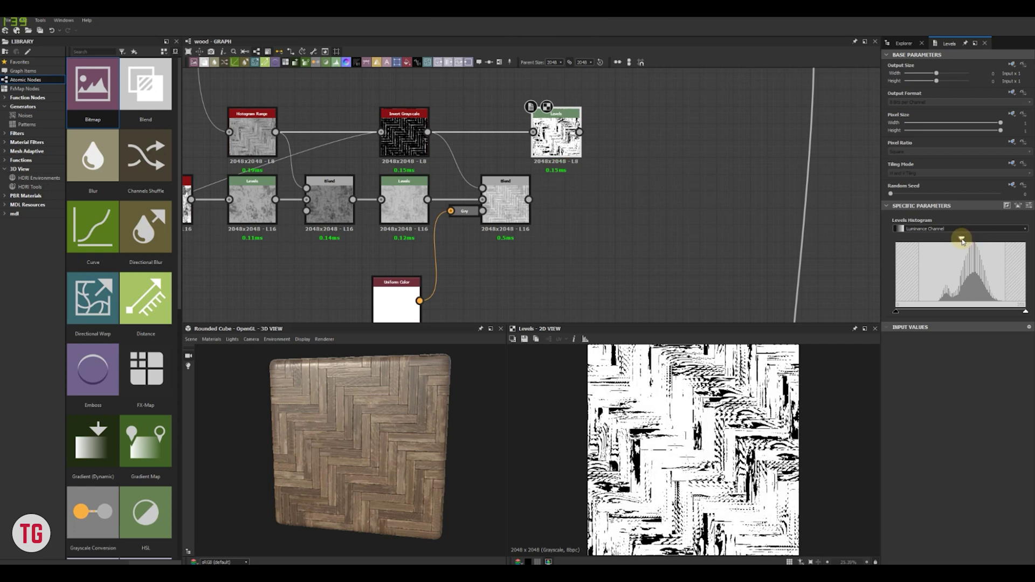
pyautogui.moveTo(914, 314); pyautogui.dragTo(895, 313)
pyautogui.moveTo(961, 239); pyautogui.dragTo(950, 240)
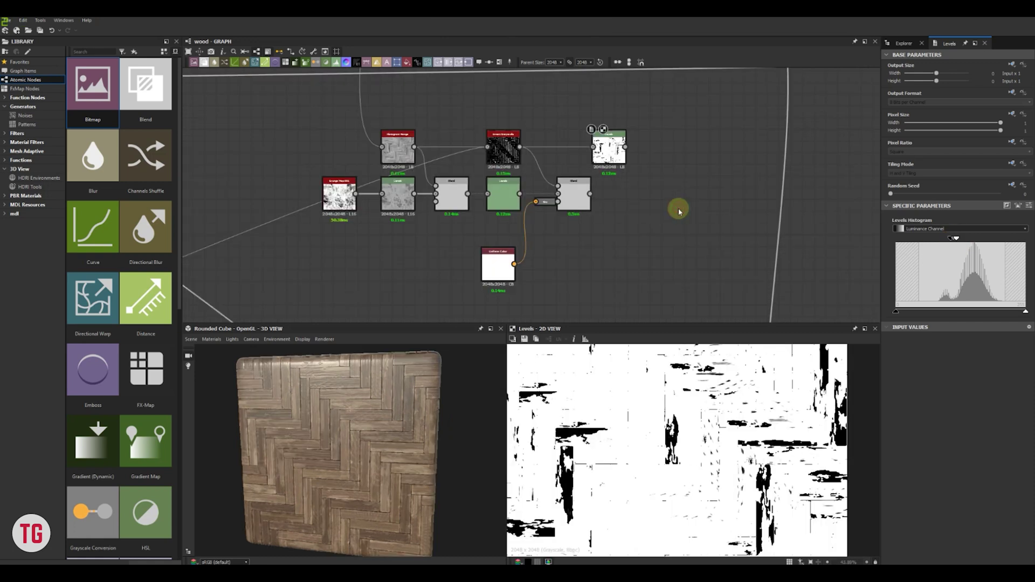
# Add a Blend node above the Histogram Range, with the Histogram Range output as its background
pyautogui.scroll(-1, 680, 212)
pyautogui.moveTo(646, 196); pyautogui.dragTo(649, 208, button='middle')
pyautogui.press('space')
pyautogui.click(653, 246)
pyautogui.click(456, 171)
pyautogui.moveTo(644, 229); pyautogui.dragTo(521, 119)
# Connect the Edge Noise output to the foreground of the Blend above the Histogram Range
pyautogui.scroll(3, 461, 167)
pyautogui.scroll(-9, 517, 151)
pyautogui.moveTo(516, 151); pyautogui.dragTo(560, 123, button='middle')
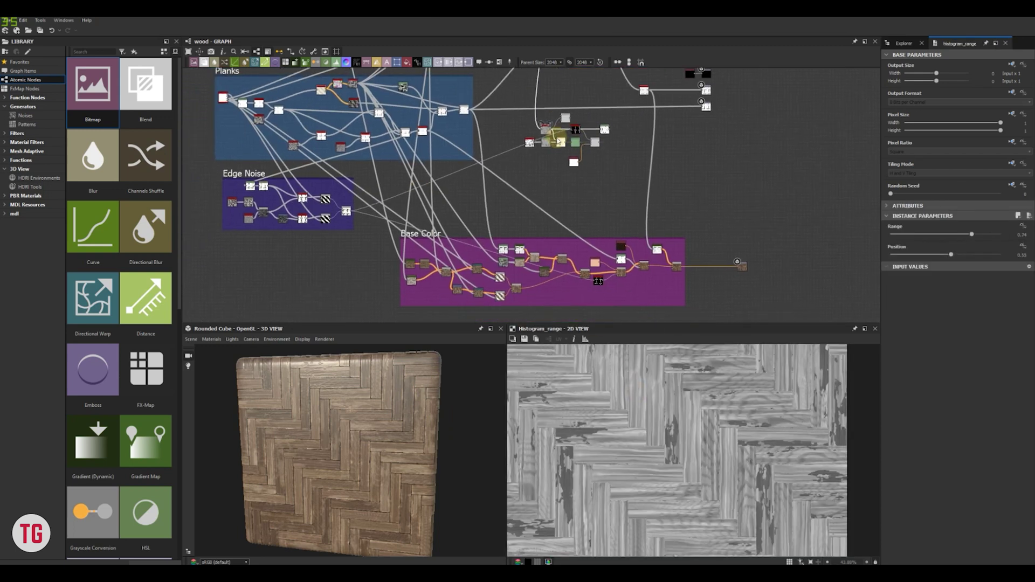
pyautogui.scroll(1, 366, 196)
pyautogui.doubleClick(341, 211)
pyautogui.moveTo(640, 217); pyautogui.dragTo(606, 242, button='middle')
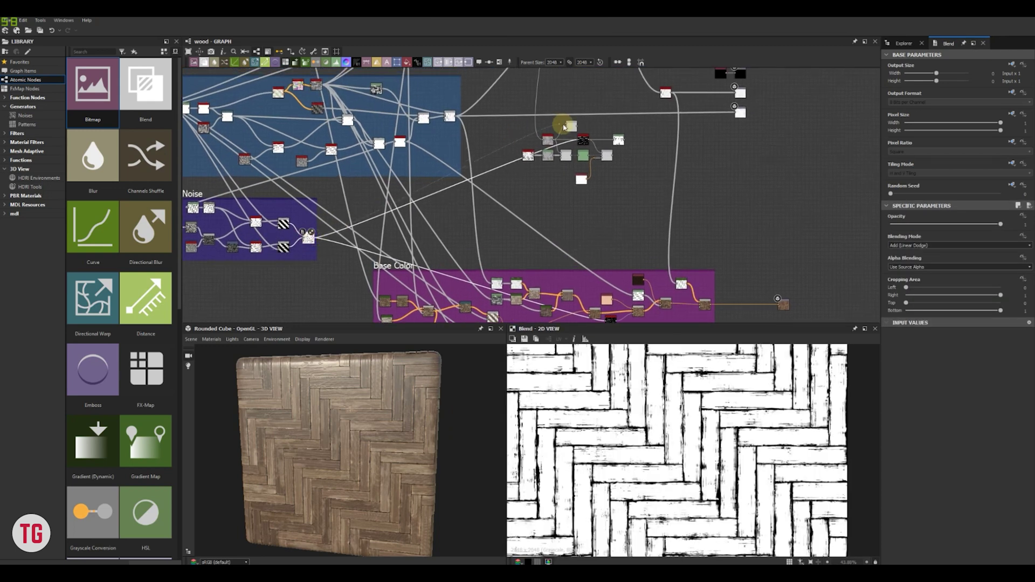
pyautogui.scroll(5, 565, 127)
# Set the Edge Noise and Histogram Range Blend to Multiply with an opacity of about 0.47
pyautogui.click(916, 245)
pyautogui.click(903, 266)
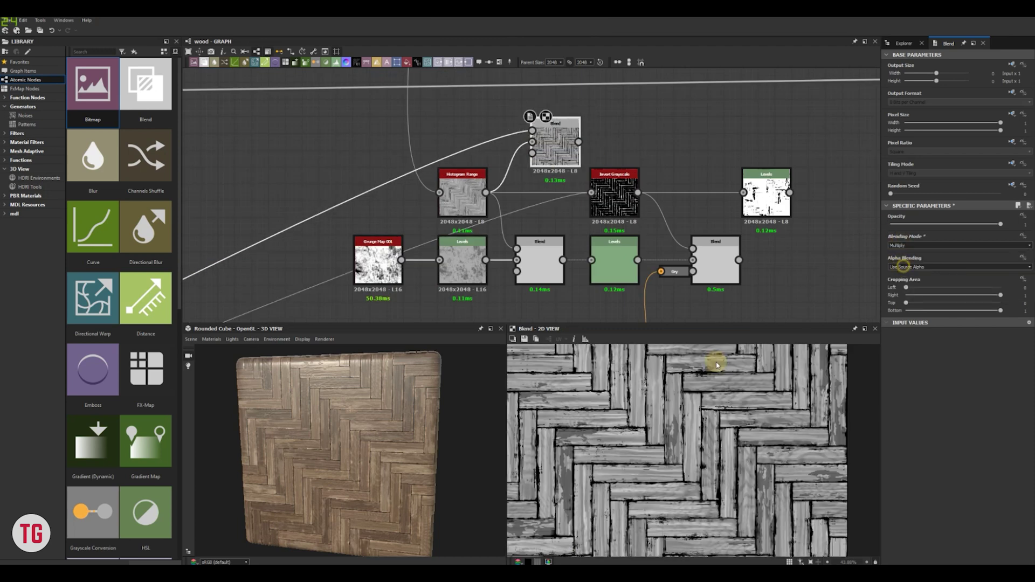
pyautogui.scroll(3, 717, 366)
pyautogui.moveTo(1000, 223); pyautogui.dragTo(943, 225)
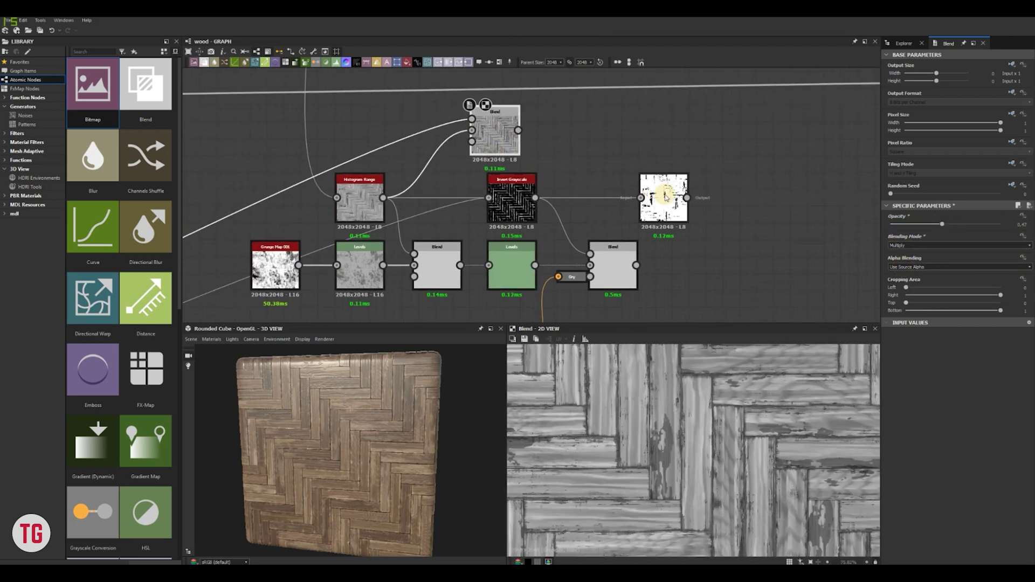
# Feed the Multiply Blend into the Levels node and fine-tune its histogram range for a sharp mask
pyautogui.click(511, 133)
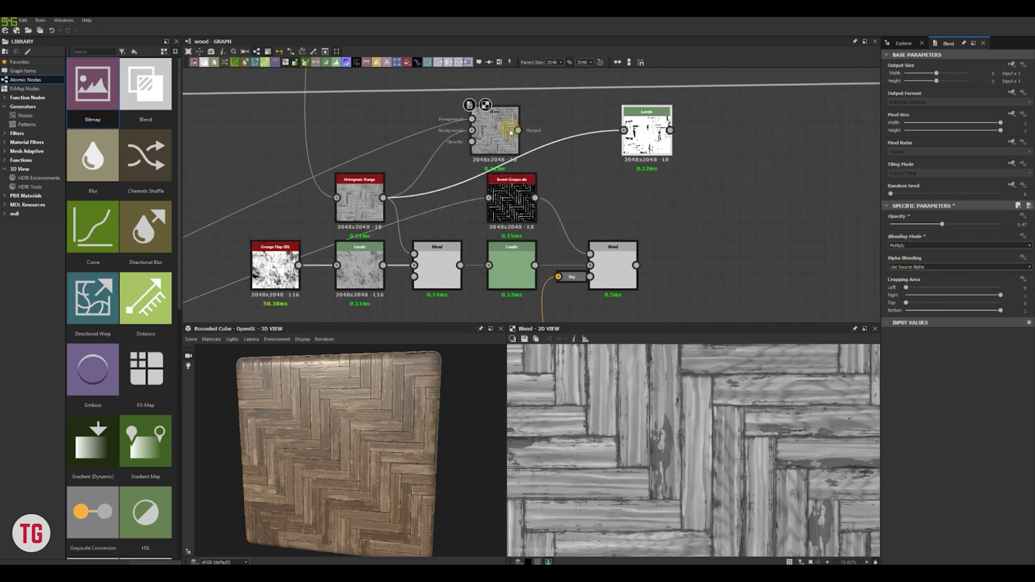
pyautogui.doubleClick(647, 136)
pyautogui.scroll(-2, 710, 426)
pyautogui.scroll(2, 710, 419)
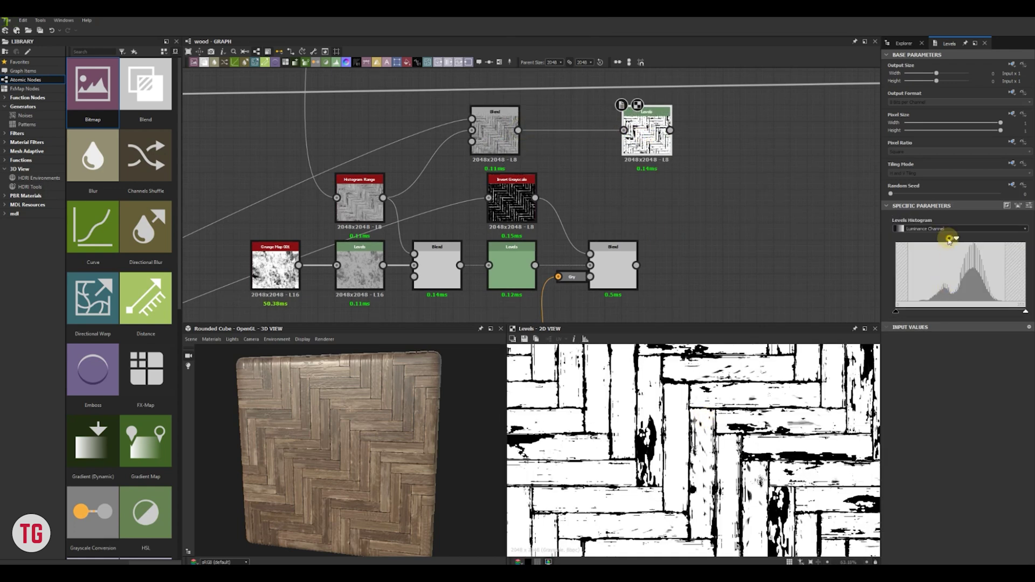
pyautogui.moveTo(950, 240); pyautogui.dragTo(953, 239)
pyautogui.scroll(-3, 724, 433)
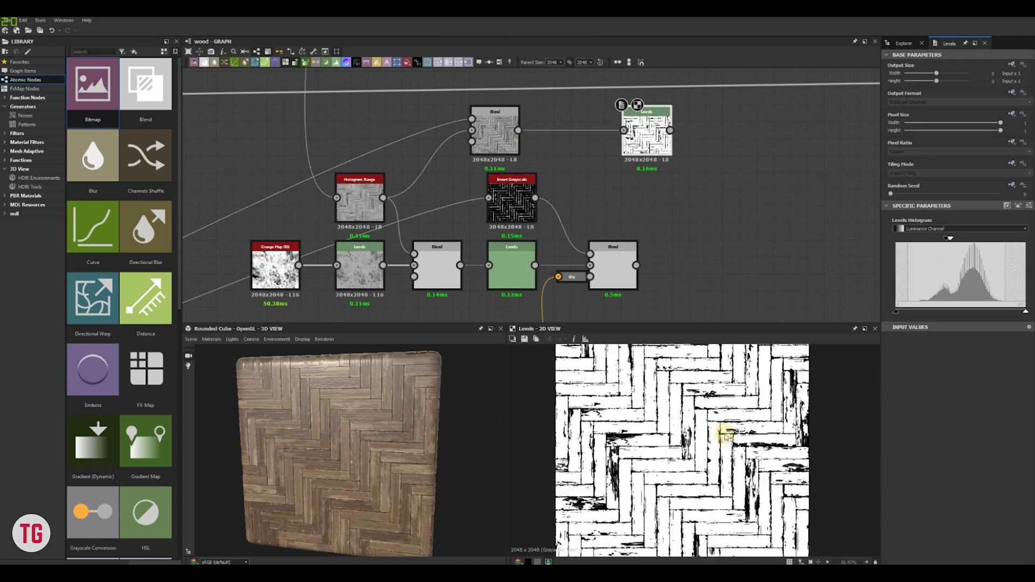
# Move the Multiply Blend and its Levels closer together and display the Linear Dodge Blend
pyautogui.moveTo(494, 135); pyautogui.dragTo(505, 138)
pyautogui.moveTo(667, 144); pyautogui.dragTo(634, 144)
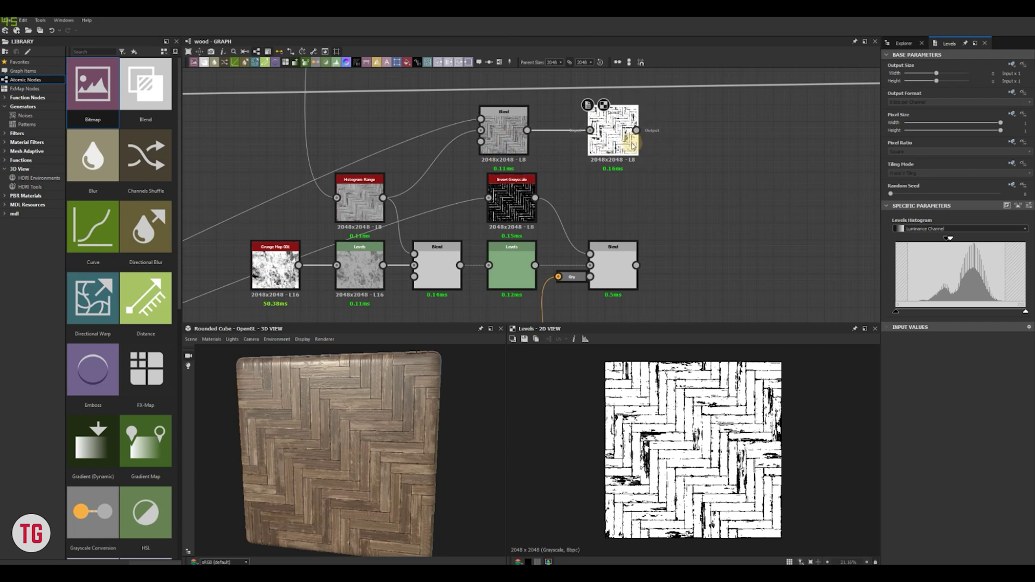
pyautogui.doubleClick(616, 265)
pyautogui.scroll(3, 699, 432)
pyautogui.moveTo(700, 257); pyautogui.dragTo(668, 259, button='middle')
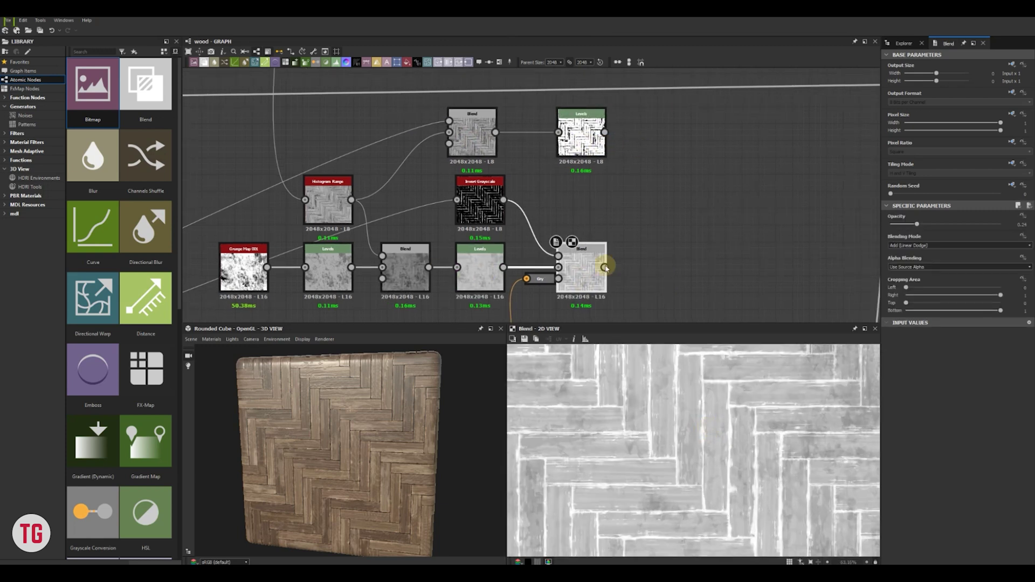
pyautogui.click(592, 139)
pyautogui.press('space')
pyautogui.write('inp')
pyautogui.click(625, 165)
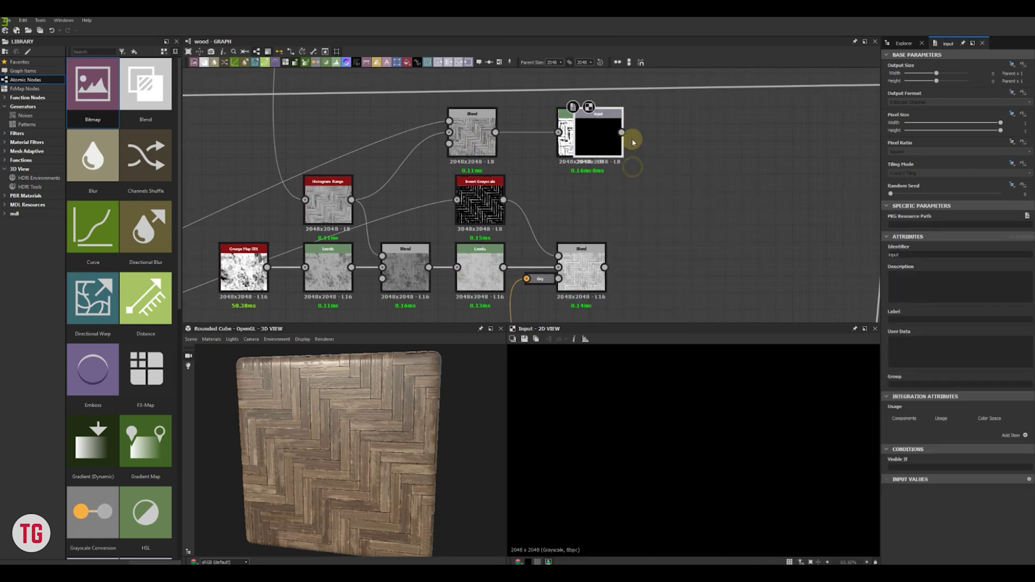
pyautogui.moveTo(597, 142); pyautogui.dragTo(662, 143)
pyautogui.press('Delete')
# Add an Invert Grayscale node after the Levels mask fed by the Multiply Blend
pyautogui.press('space')
pyautogui.write('inver')
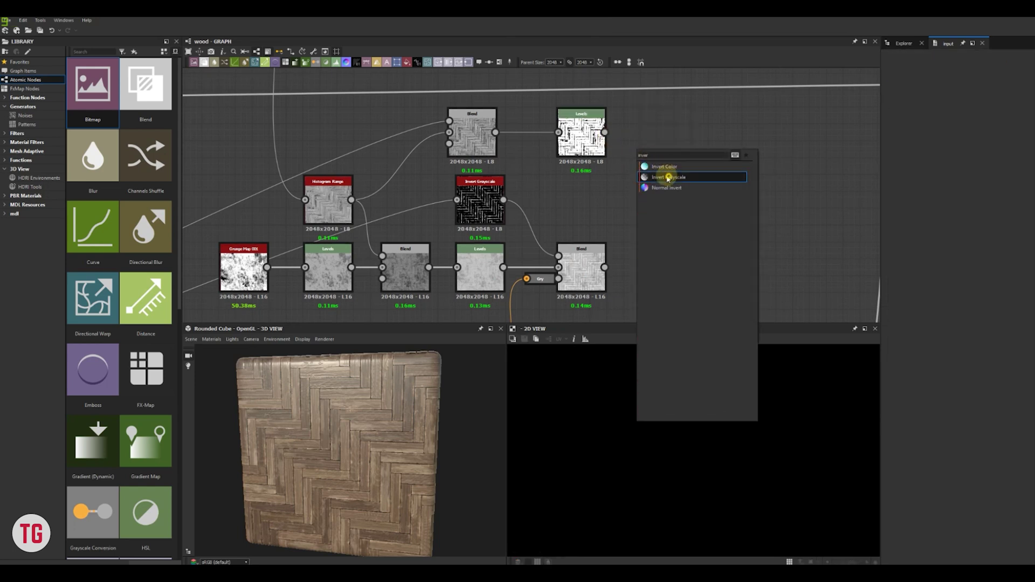
pyautogui.click(669, 177)
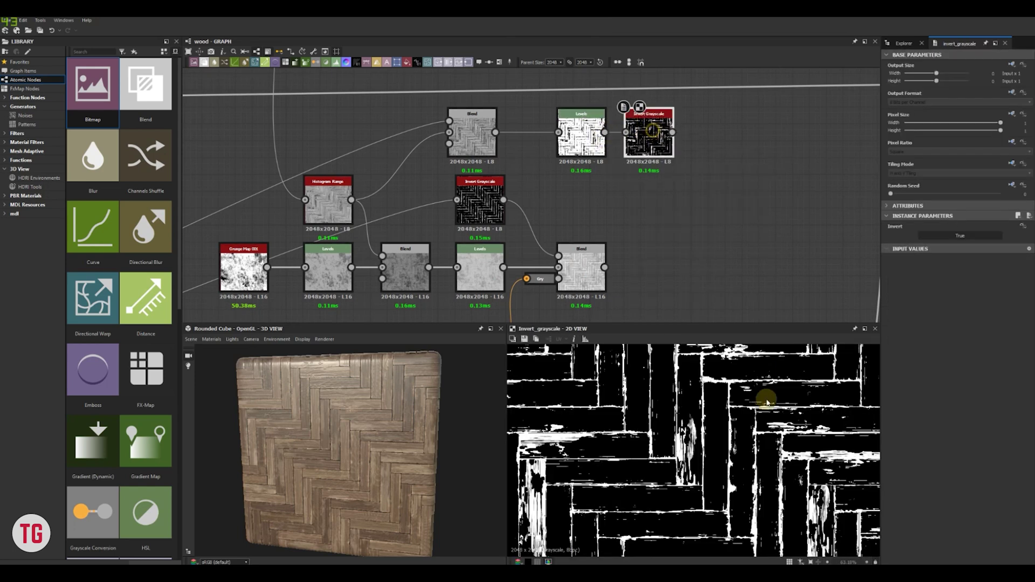
pyautogui.scroll(-2, 723, 233)
# Add a Blend after the Linear Dodge Blend, with the inverted mask as foreground and the Uniform Color as opacity input
pyautogui.moveTo(723, 233); pyautogui.dragTo(539, 238, button='middle')
pyautogui.press('space')
pyautogui.write('bl')
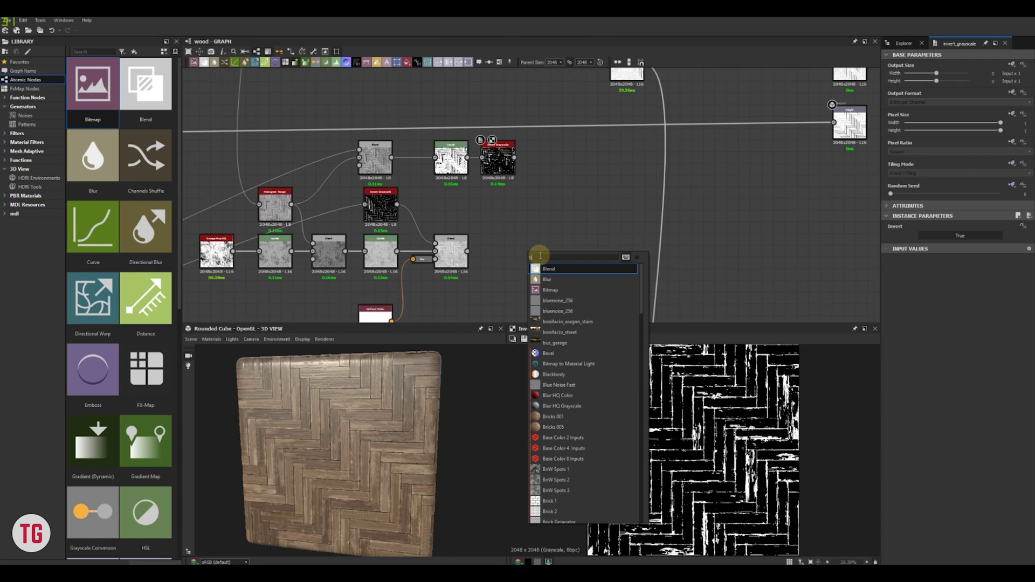
pyautogui.click(544, 269)
pyautogui.scroll(2, 529, 261)
pyautogui.moveTo(488, 250); pyautogui.dragTo(486, 250)
pyautogui.scroll(-3, 486, 249)
pyautogui.scroll(3, 542, 209)
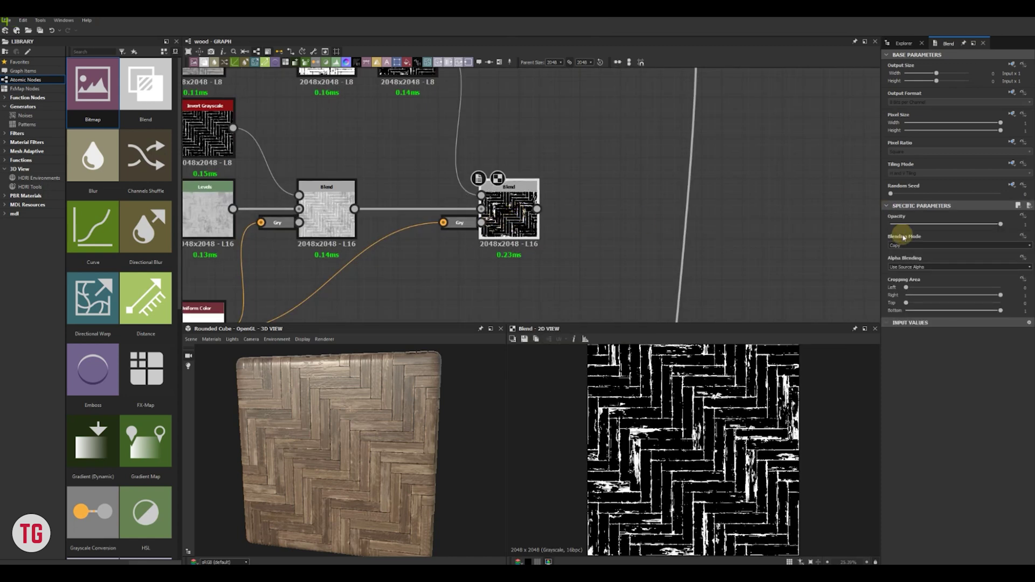
# Set the newest Blend to Max (Lighten) with an opacity of about 0.61
pyautogui.click(904, 244)
pyautogui.click(905, 279)
pyautogui.scroll(2, 652, 439)
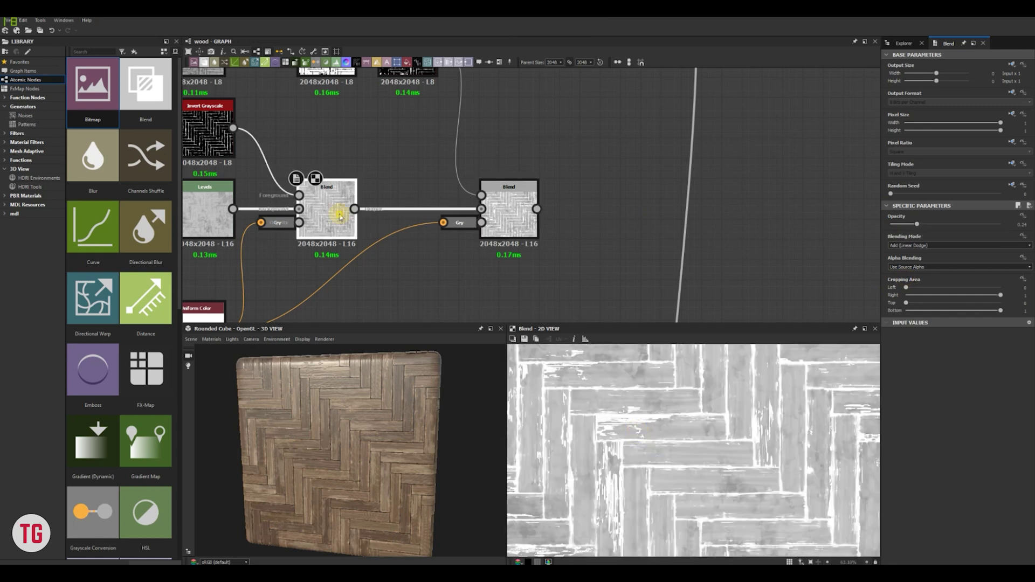
pyautogui.scroll(3, 745, 447)
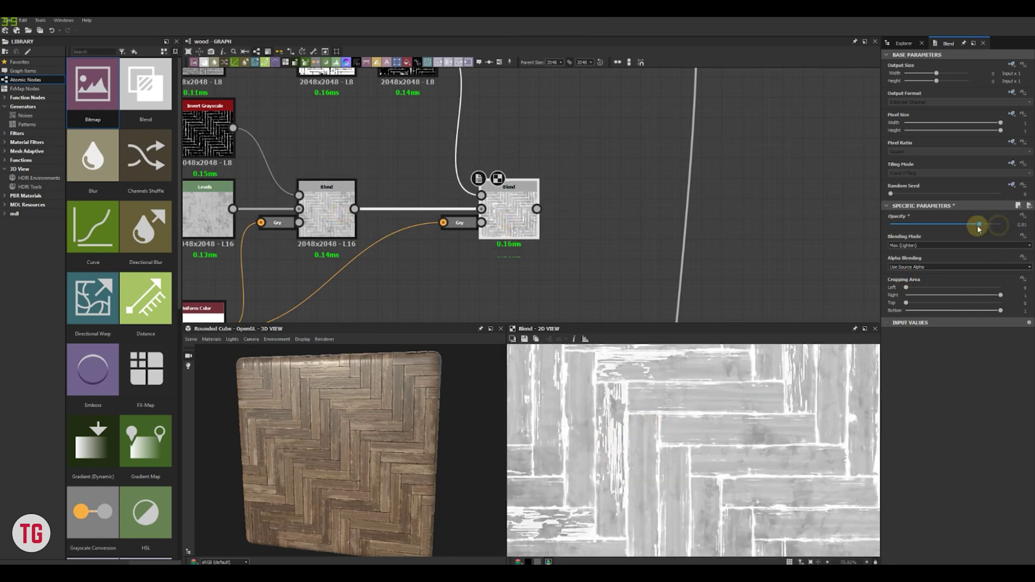
pyautogui.moveTo(981, 229); pyautogui.dragTo(948, 231)
# Compare the Linear Dodge Blend with the Max (Lighten) Blend in the 2D view
pyautogui.scroll(-5, 734, 451)
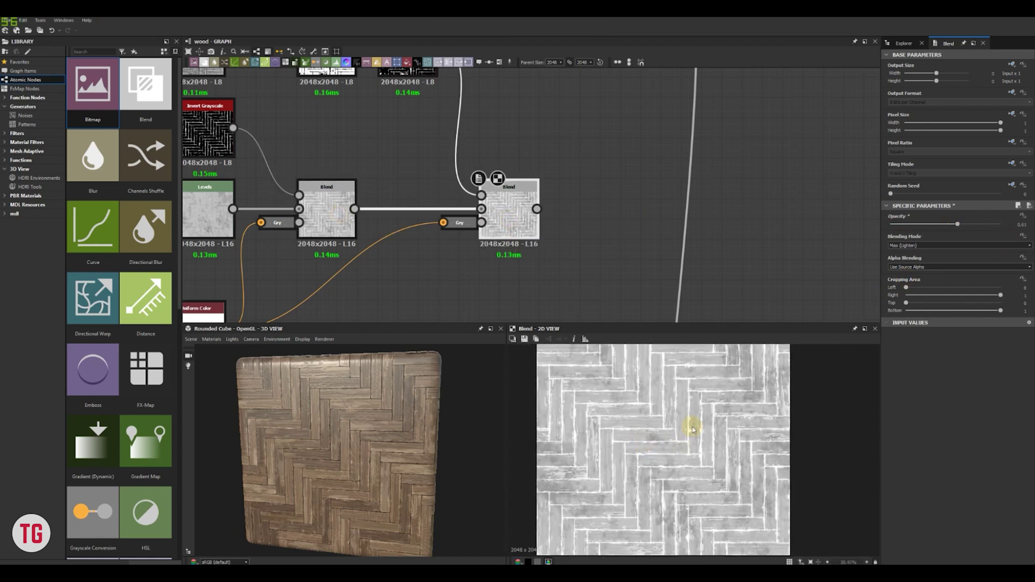
pyautogui.click(326, 210)
pyautogui.scroll(6, 600, 429)
pyautogui.click(507, 208)
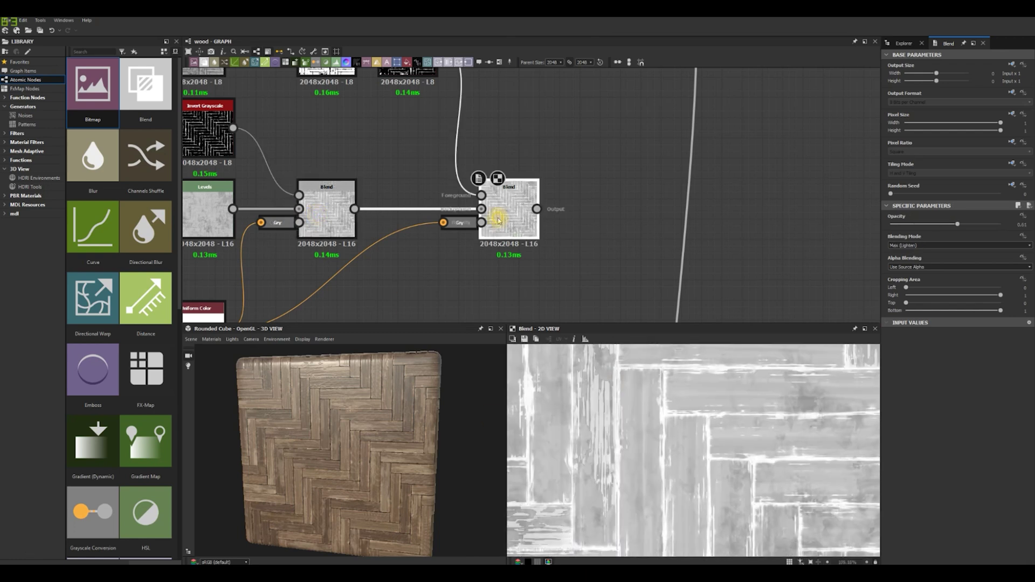
pyautogui.scroll(-5, 624, 469)
pyautogui.moveTo(533, 210); pyautogui.dragTo(563, 245, button='middle')
pyautogui.scroll(-2, 562, 244)
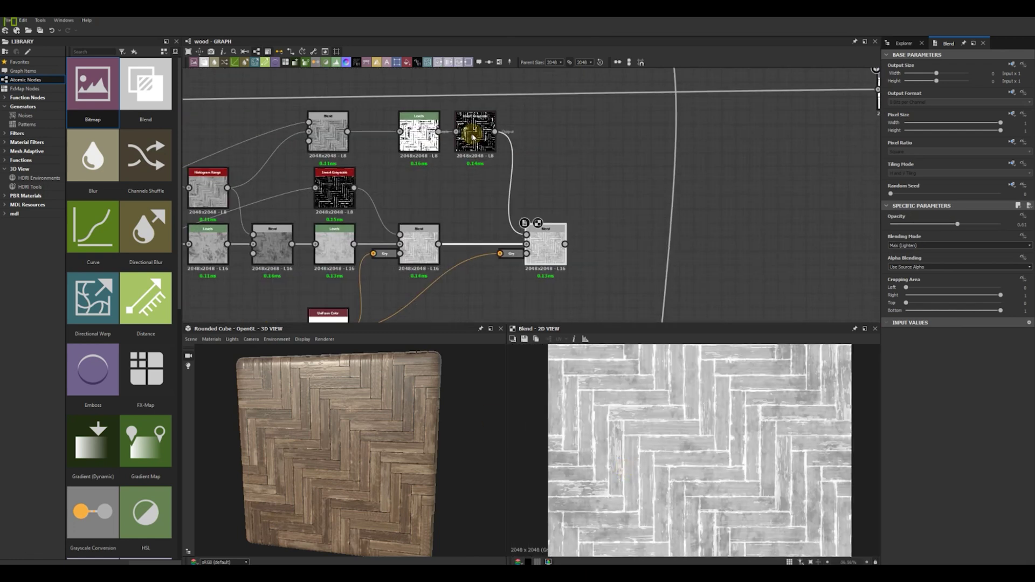
# Insert a Blur node between the mask's Invert Grayscale and the Max (Lighten) Blend, with intensity 0.15
pyautogui.click(475, 131)
pyautogui.press('space')
pyautogui.click(501, 157)
pyautogui.moveTo(943, 222); pyautogui.dragTo(892, 226)
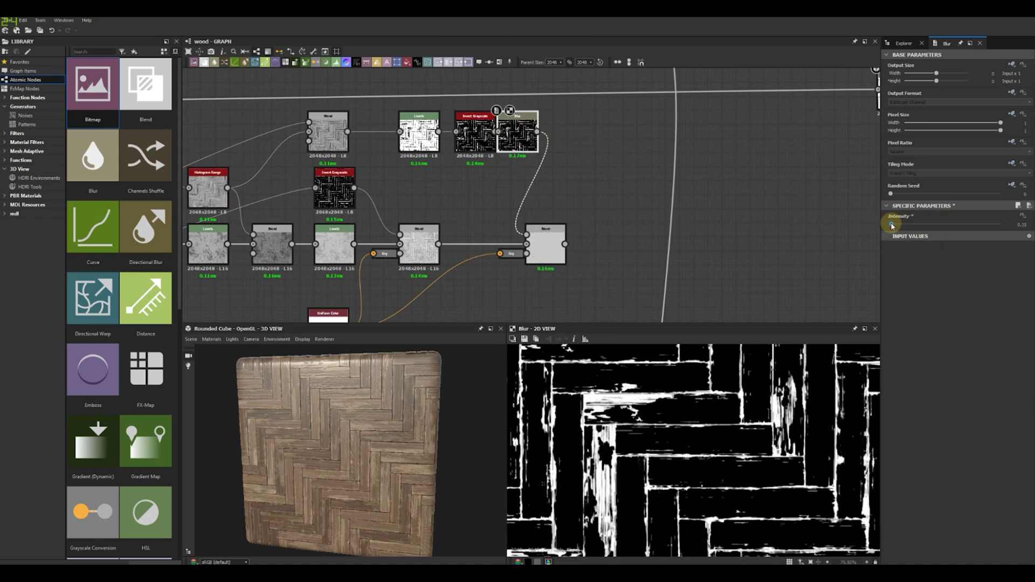
# Space the Blur and final Blend nodes out and check the blended result against the inverted Edge Noise
pyautogui.doubleClick(545, 244)
pyautogui.scroll(2, 598, 451)
pyautogui.moveTo(516, 138); pyautogui.dragTo(530, 137)
pyautogui.moveTo(544, 241); pyautogui.dragTo(557, 241)
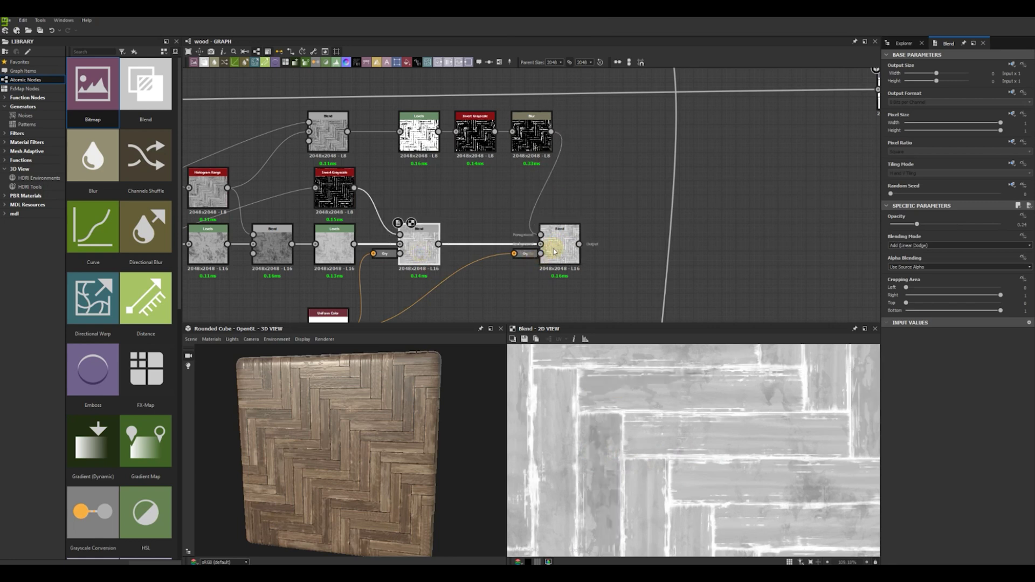
pyautogui.scroll(-5, 642, 358)
pyautogui.scroll(2, 660, 469)
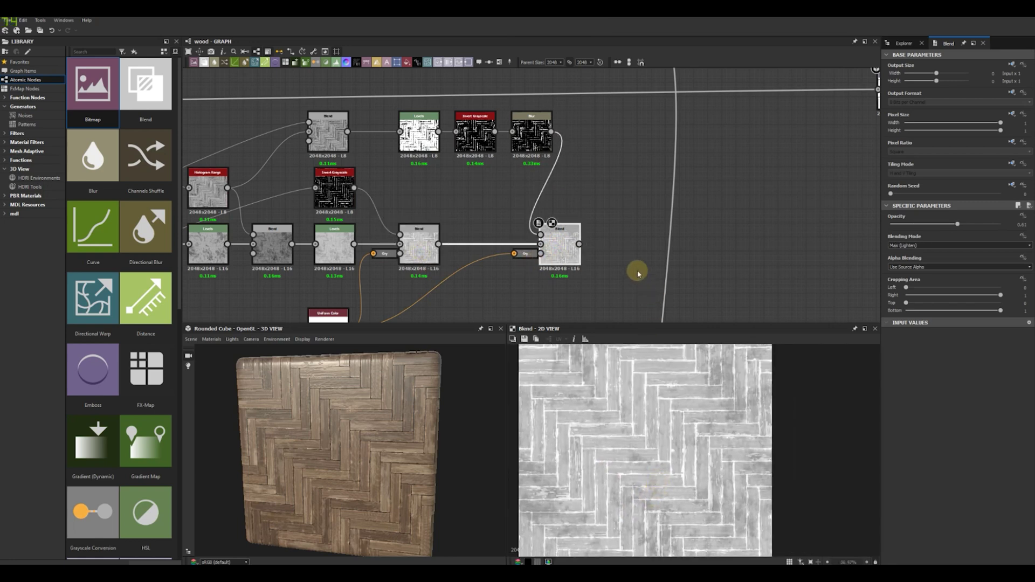
pyautogui.doubleClick(331, 189)
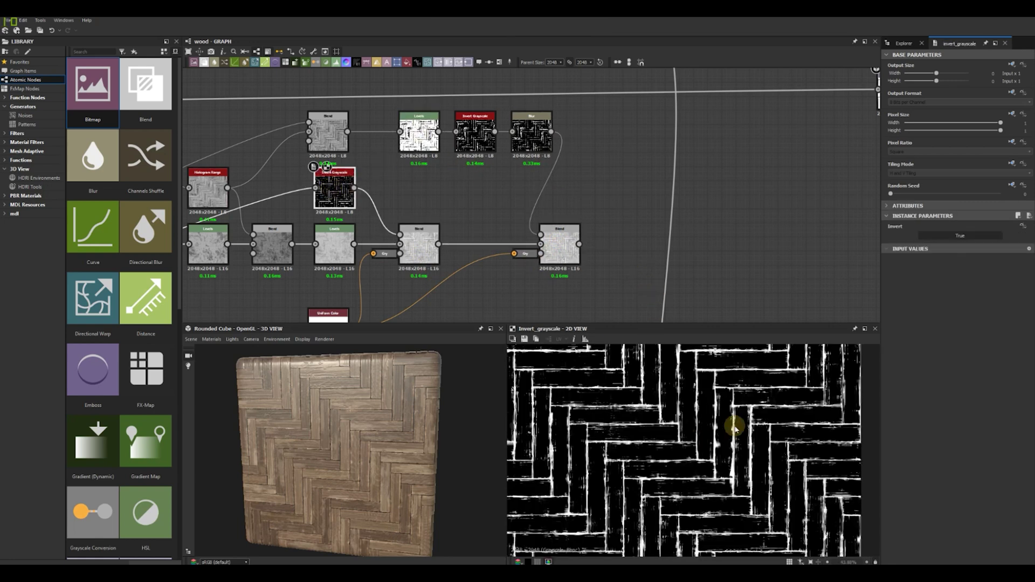
# Try another Blend after the last one, with the inverted Edge Noise as foreground and the Uniform Color as opacity input
pyautogui.doubleClick(560, 245)
pyautogui.press('space')
pyautogui.write('bl')
pyautogui.click(620, 251)
pyautogui.moveTo(579, 245); pyautogui.dragTo(610, 244)
pyautogui.scroll(-1, 606, 246)
pyautogui.moveTo(599, 249); pyautogui.dragTo(542, 218, button='middle')
pyautogui.moveTo(334, 284); pyautogui.dragTo(545, 247)
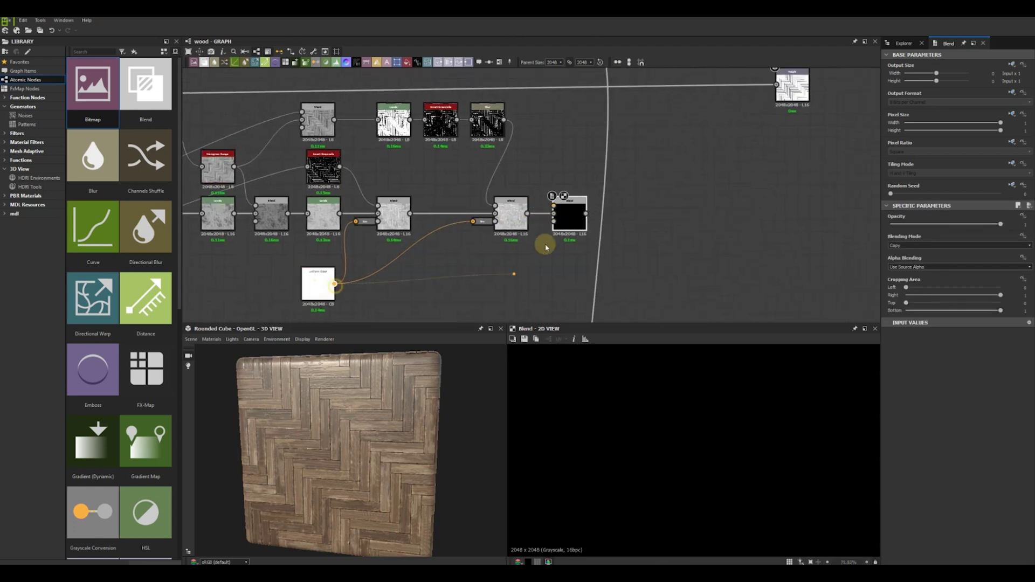
pyautogui.moveTo(570, 213); pyautogui.dragTo(581, 212)
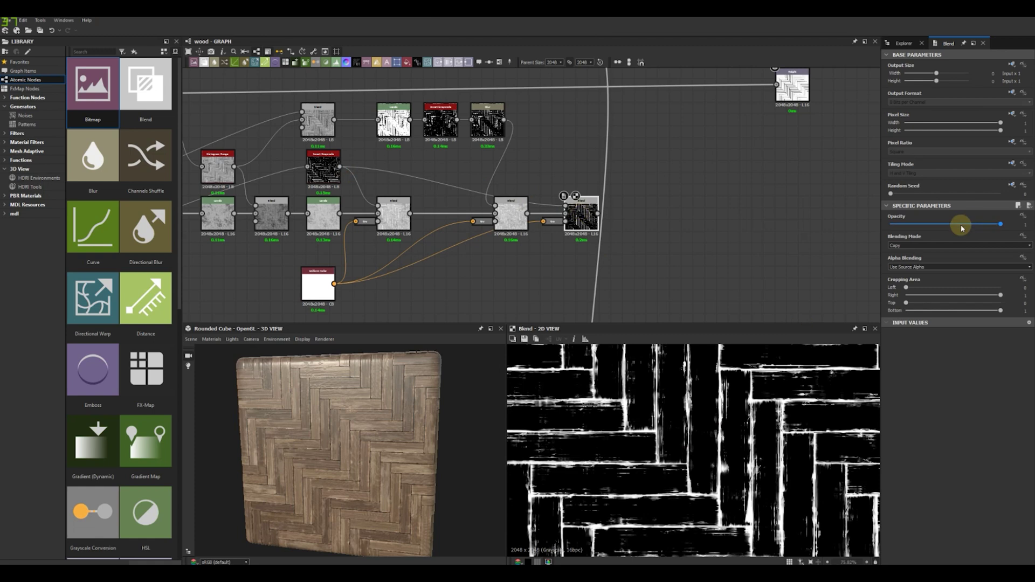
# Try Max (Lighten) on the extra Blend and compare it with the preceding Blend
pyautogui.click(949, 245)
pyautogui.click(912, 279)
pyautogui.scroll(2, 624, 414)
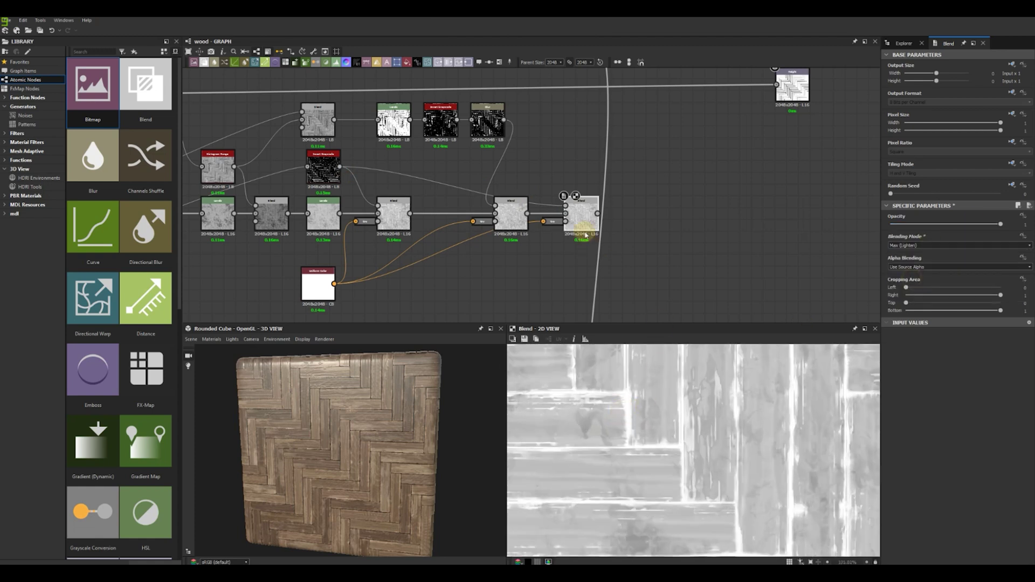
pyautogui.moveTo(590, 216); pyautogui.dragTo(598, 216)
pyautogui.click(512, 215)
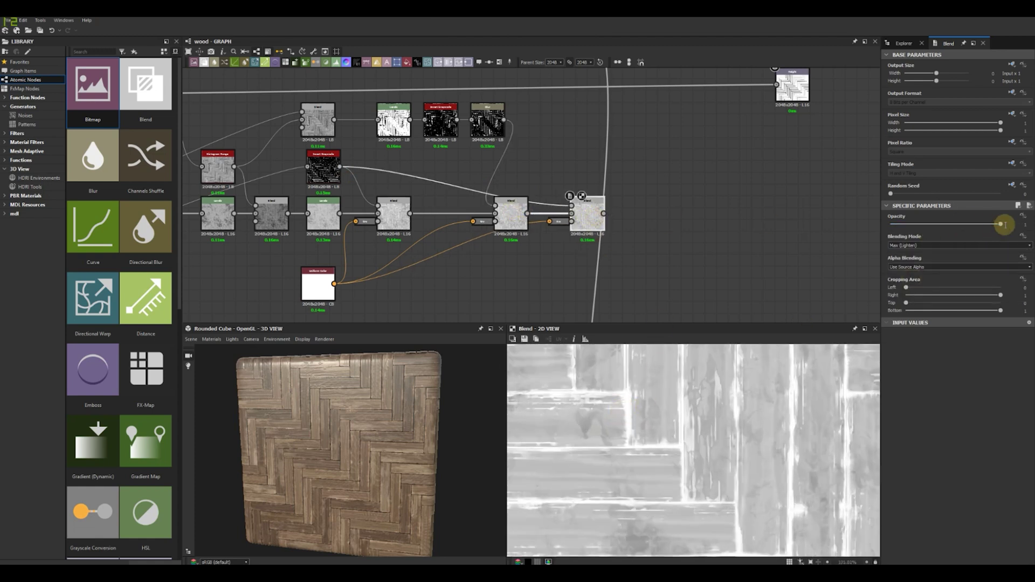
pyautogui.scroll(-3, 879, 369)
# Try the Screen blending mode on the extra Blend with an opacity of about 0.56
pyautogui.click(920, 246)
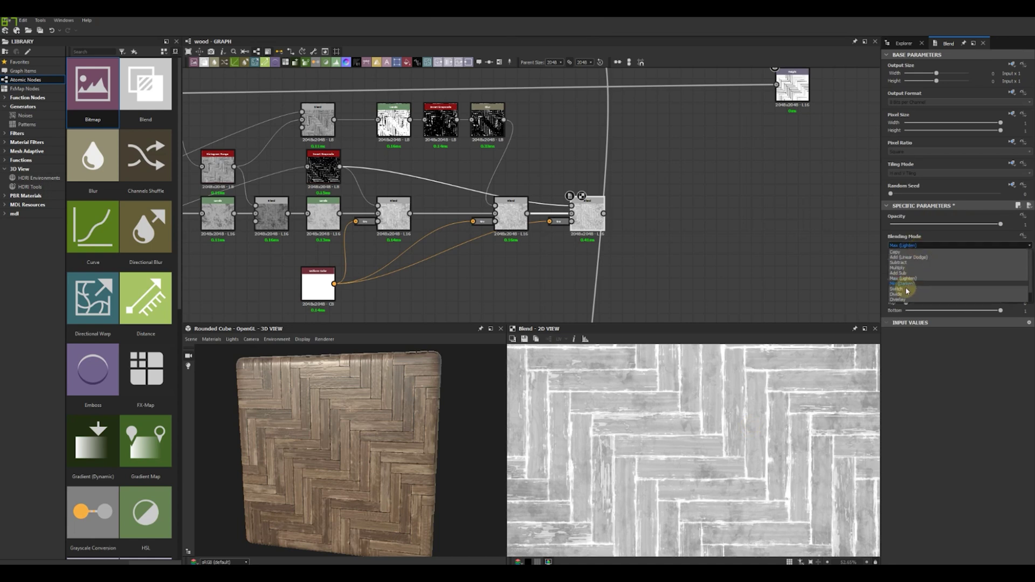
pyautogui.click(906, 293)
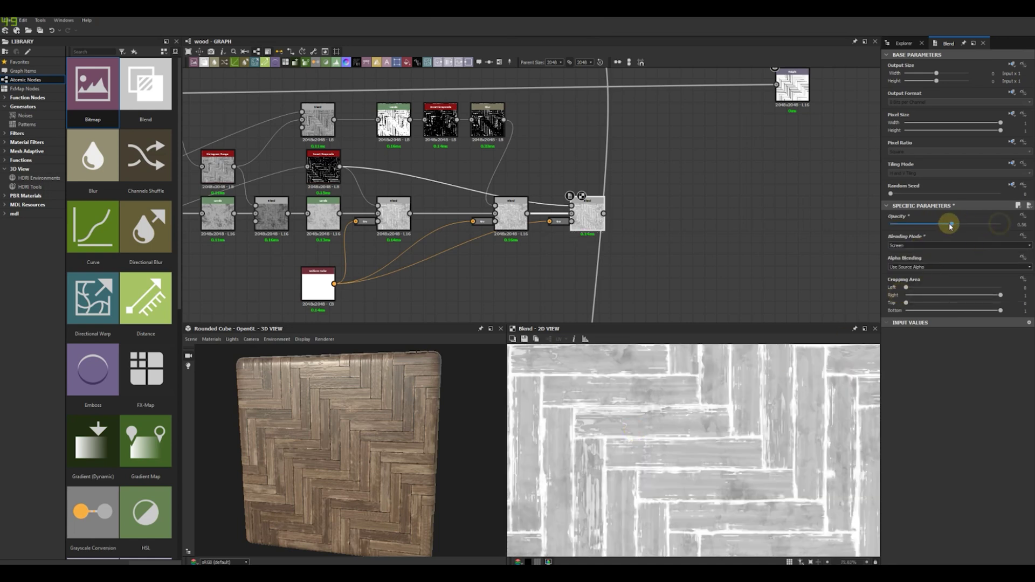
pyautogui.scroll(-3, 634, 411)
# Delete the extra Blend and its leftover grayscale conversion, and display the Max (Lighten) Blend
pyautogui.click(588, 214)
pyautogui.scroll(1, 585, 208)
pyautogui.moveTo(328, 195); pyautogui.dragTo(345, 218, button='middle')
pyautogui.press('Delete')
pyautogui.doubleClick(444, 272)
pyautogui.press('Delete')
pyautogui.doubleClick(517, 229)
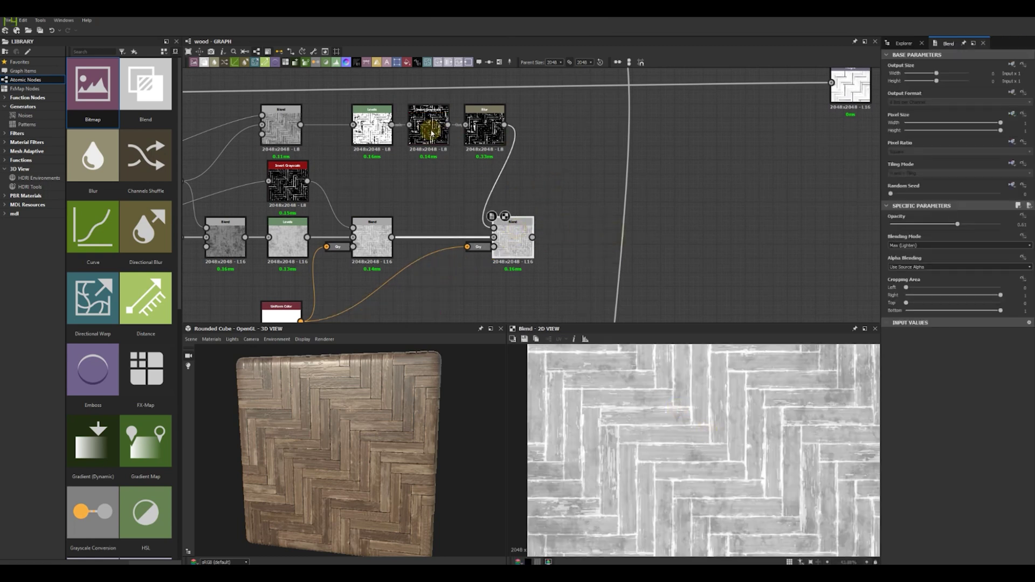
# Fine-tune the input levels of the Levels node before the Invert Grayscale and Blur, checking the Max (Lighten) Blend
pyautogui.click(371, 125)
pyautogui.scroll(2, 722, 352)
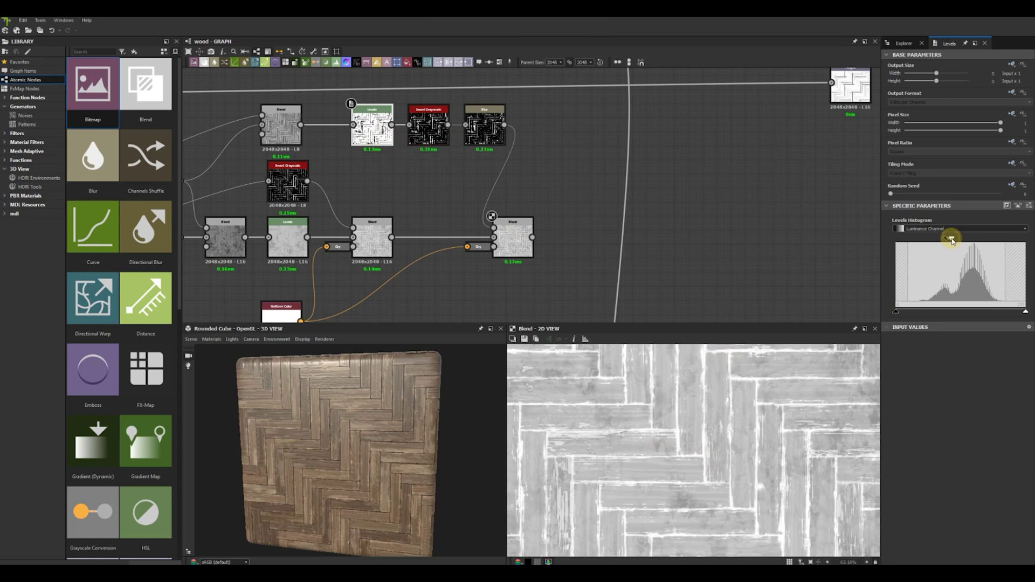
pyautogui.moveTo(959, 241)
pyautogui.mouseDown()
pyautogui.moveTo(974, 240)
pyautogui.moveTo(956, 241)
pyautogui.mouseUp()
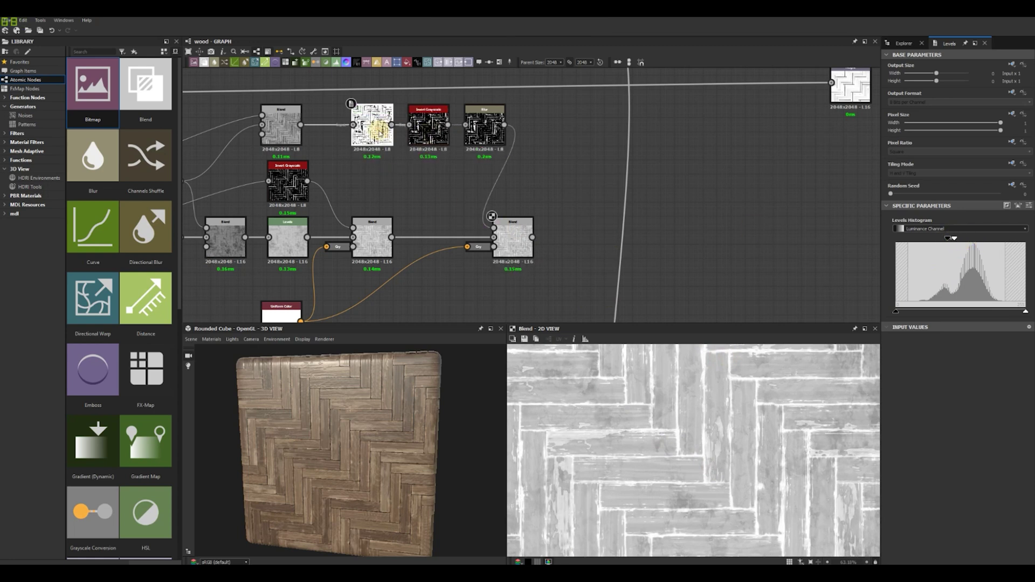
pyautogui.doubleClick(382, 130)
pyautogui.moveTo(951, 239)
pyautogui.mouseDown()
pyautogui.moveTo(960, 240)
pyautogui.moveTo(937, 231)
pyautogui.moveTo(949, 233)
pyautogui.mouseUp()
pyautogui.scroll(-3, 730, 427)
pyautogui.moveTo(328, 181); pyautogui.dragTo(415, 162, button='middle')
pyautogui.moveTo(555, 292); pyautogui.dragTo(537, 265, button='middle')
pyautogui.doubleClick(578, 189)
pyautogui.scroll(-2, 729, 439)
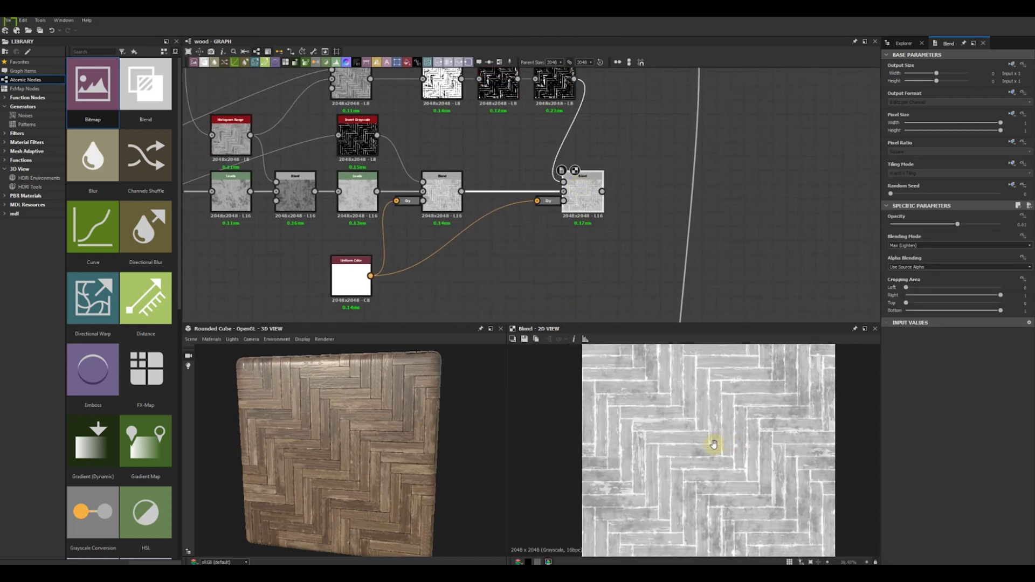
pyautogui.moveTo(728, 443); pyautogui.dragTo(689, 445, button='middle')
pyautogui.scroll(-2, 635, 210)
# Add a Blend node after the Max (Lighten) Blend, using that Blend as its background
pyautogui.moveTo(635, 209); pyautogui.dragTo(574, 231, button='middle')
pyautogui.rightClick(619, 233)
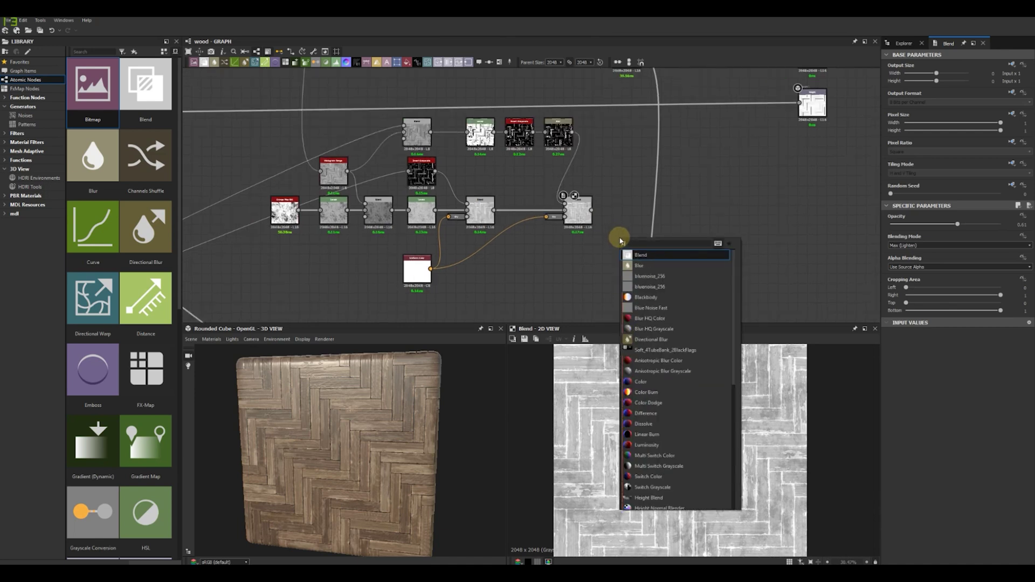
pyautogui.click(644, 252)
pyautogui.scroll(2, 612, 210)
# Copy the Levels node with random plank shades from the Planks frame and place the copy beside the Blur node
pyautogui.scroll(-5, 613, 210)
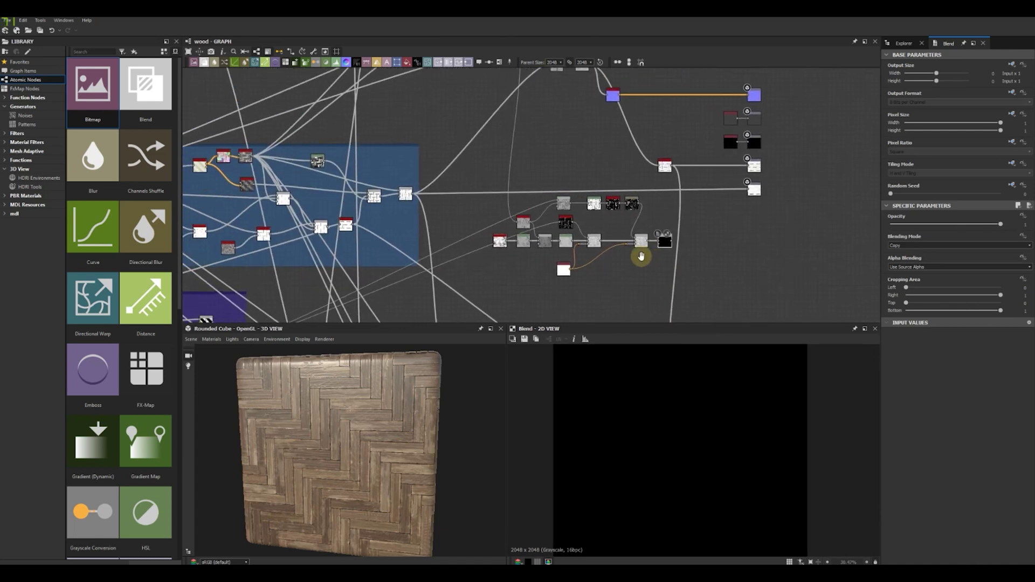
pyautogui.doubleClick(320, 166)
pyautogui.scroll(3, 320, 166)
pyautogui.hotkey('ctrl', 'v')
pyautogui.scroll(-5, 659, 232)
pyautogui.moveTo(658, 232); pyautogui.dragTo(357, 171, button='middle')
pyautogui.moveTo(305, 157); pyautogui.dragTo(486, 223)
pyautogui.scroll(5, 485, 222)
pyautogui.moveTo(484, 236); pyautogui.dragTo(500, 158)
pyautogui.scroll(2, 516, 121)
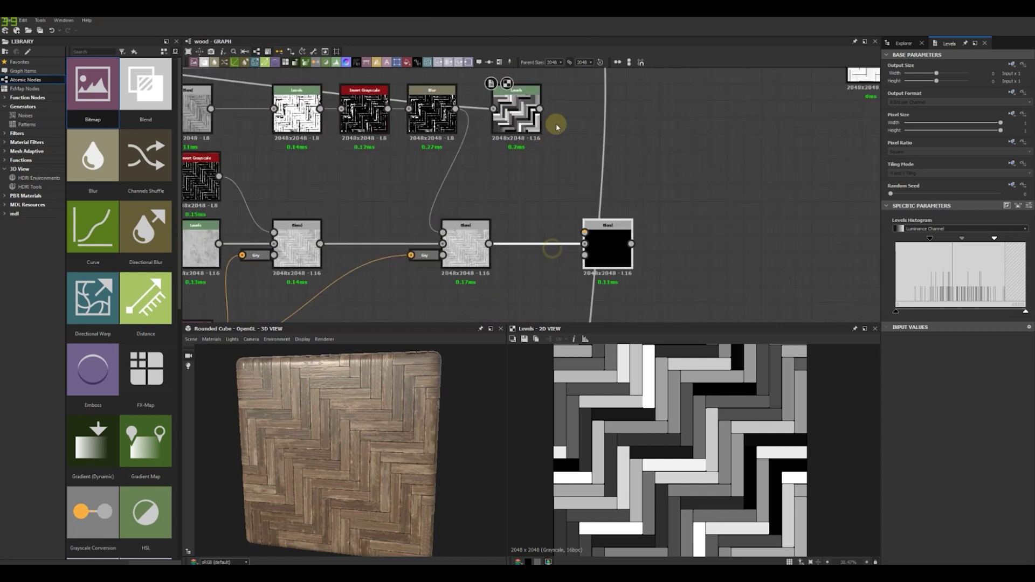
# Connect the copied Levels as foreground and Uniform Color as opacity input of the new Blend, set to Overlay with opacity 0.22
pyautogui.scroll(-2, 585, 232)
pyautogui.moveTo(585, 232); pyautogui.dragTo(552, 156, button='middle')
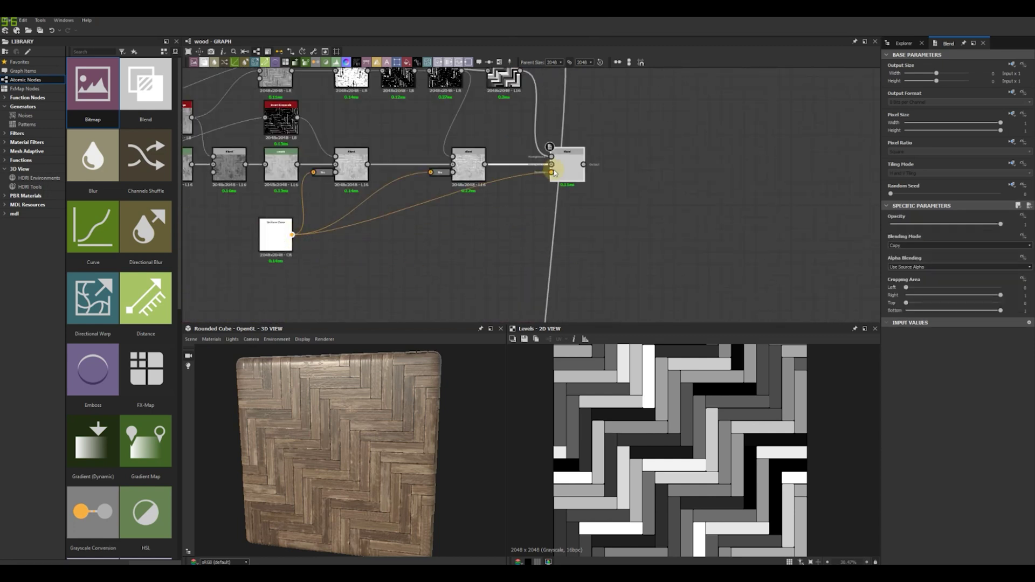
pyautogui.scroll(3, 554, 172)
pyautogui.click(914, 247)
pyautogui.click(897, 299)
pyautogui.moveTo(1001, 223); pyautogui.dragTo(951, 227)
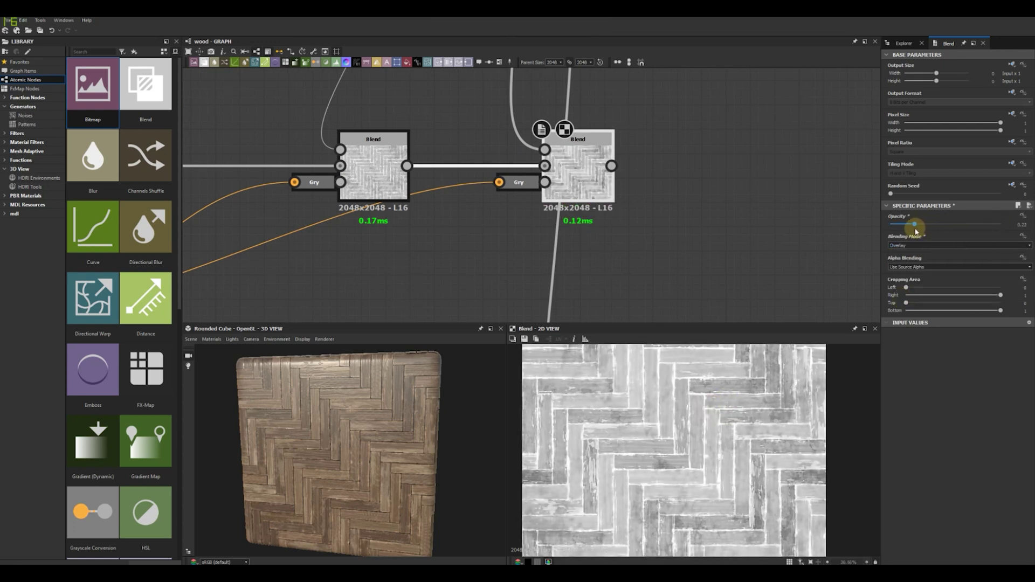
# Set the Add (Linear Dodge) Blend's opacity to about 0.42 and the Multiply Blend's opacity to 0.44
pyautogui.scroll(-3, 538, 203)
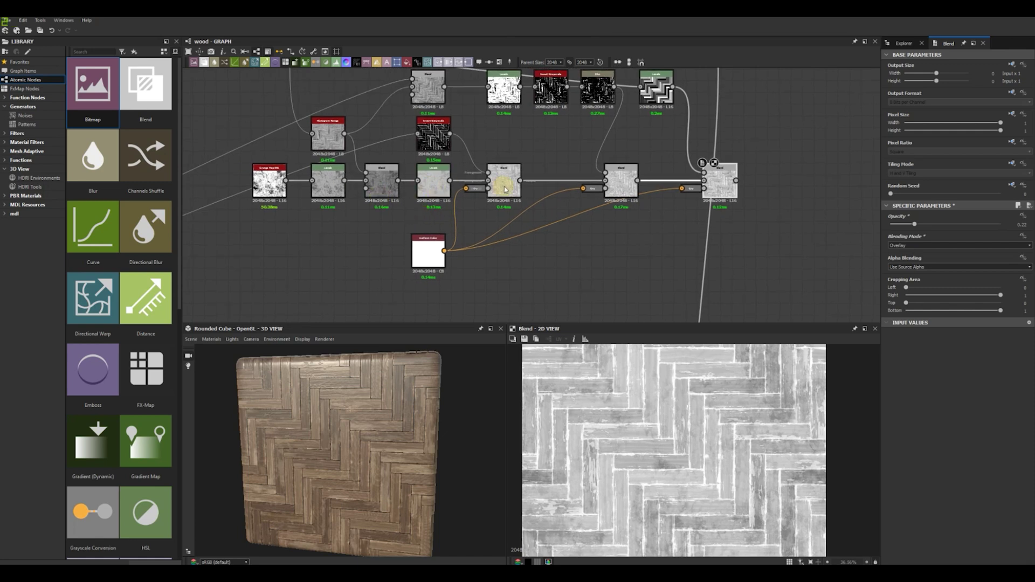
pyautogui.moveTo(917, 225); pyautogui.dragTo(932, 229)
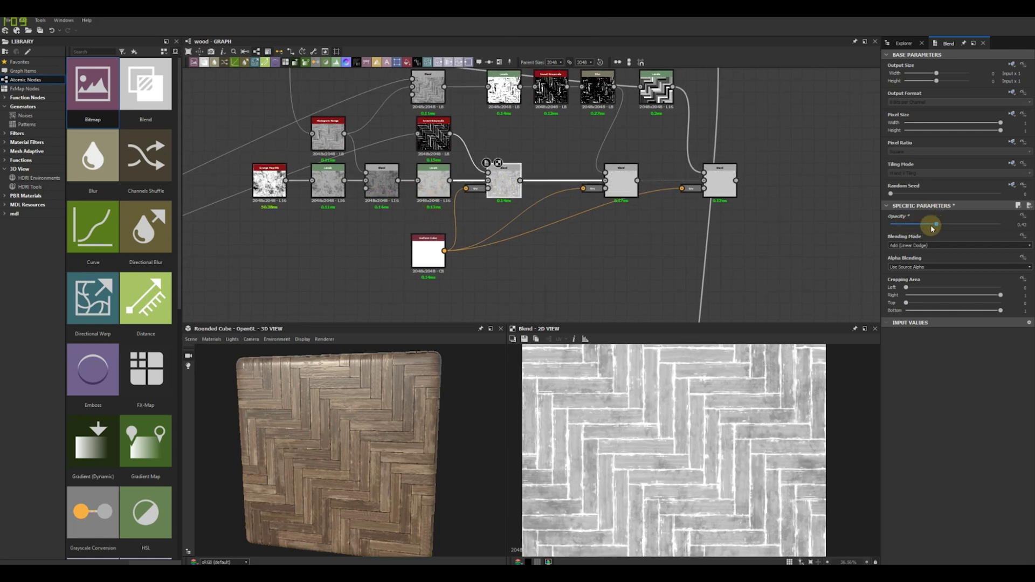
pyautogui.click(384, 188)
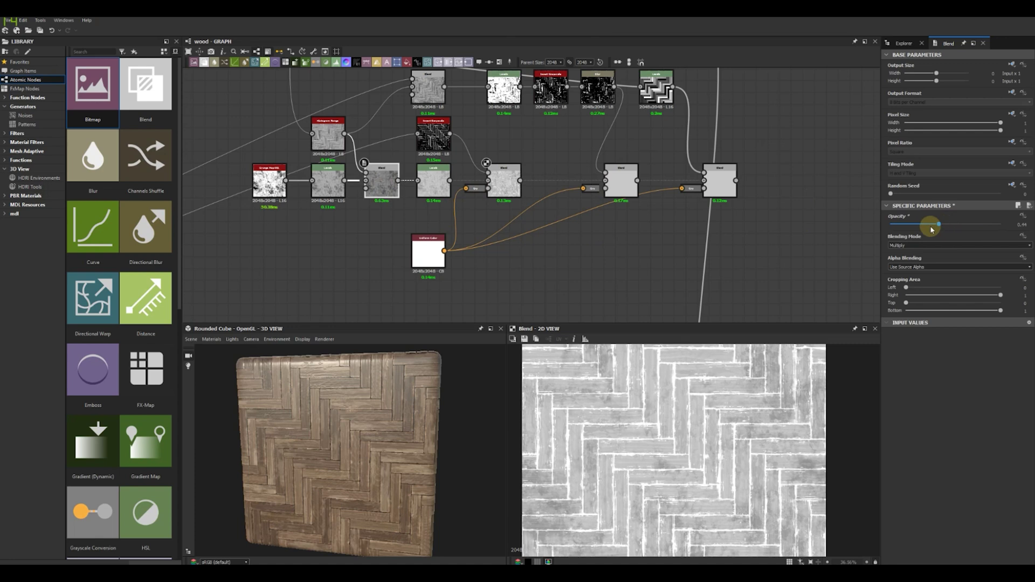
pyautogui.moveTo(932, 229); pyautogui.dragTo(939, 229)
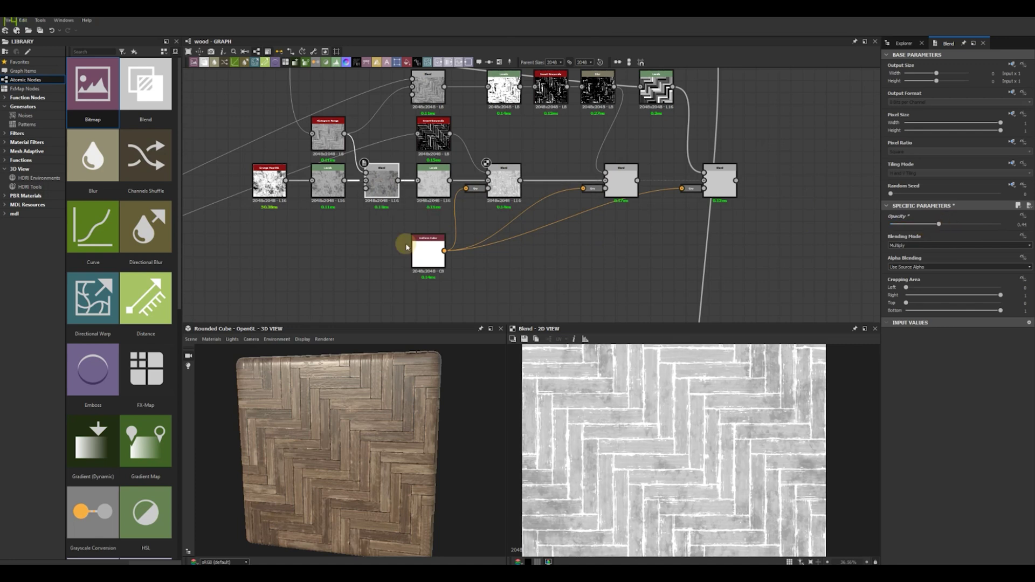
# Delete the Uniform Color feeding the Roughness output and connect the Overlay Blend to that output instead
pyautogui.scroll(-1, 732, 230)
pyautogui.moveTo(734, 226); pyautogui.dragTo(648, 226, button='middle')
pyautogui.doubleClick(631, 189)
pyautogui.scroll(-2, 696, 153)
pyautogui.moveTo(695, 153); pyautogui.dragTo(579, 212, button='middle')
pyautogui.scroll(-1, 658, 150)
pyautogui.moveTo(658, 150); pyautogui.dragTo(622, 226, button='middle')
pyautogui.scroll(4, 619, 160)
pyautogui.moveTo(619, 160); pyautogui.dragTo(620, 110, button='middle')
pyautogui.scroll(-3, 634, 127)
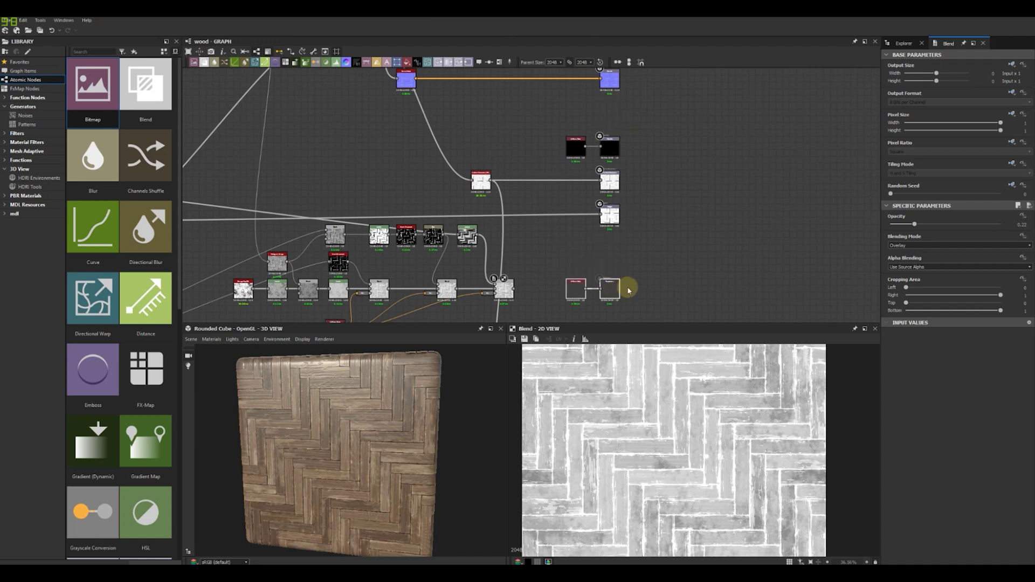
pyautogui.scroll(2, 620, 289)
pyautogui.moveTo(620, 289); pyautogui.dragTo(650, 247, button='middle')
pyautogui.click(587, 248)
pyautogui.press('Delete')
pyautogui.moveTo(498, 244); pyautogui.dragTo(548, 246)
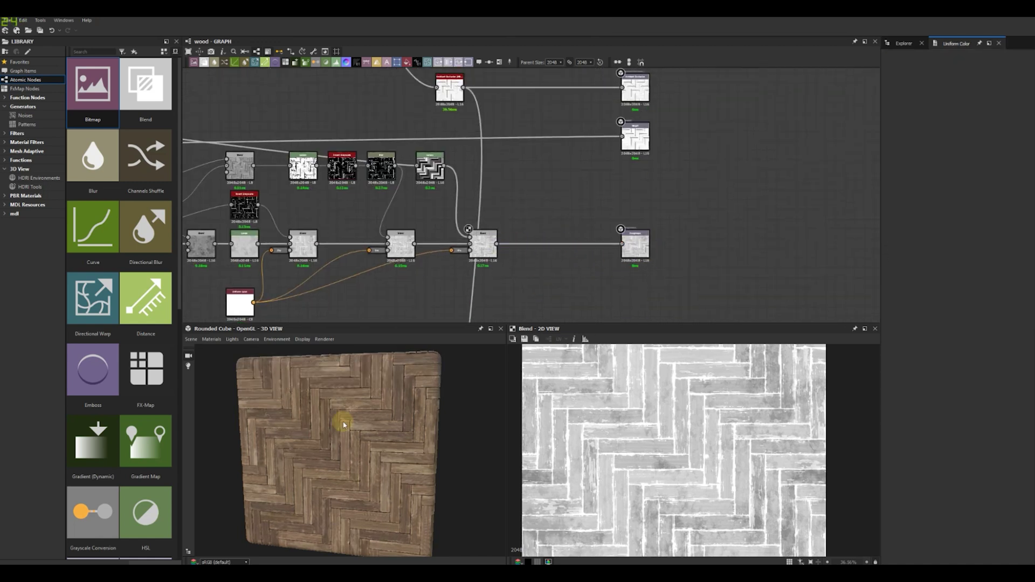
# Inspect how the roughness reacts to light on the rounded cube from near and far
pyautogui.scroll(3, 336, 429)
pyautogui.moveTo(342, 430); pyautogui.dragTo(379, 429)
pyautogui.scroll(6, 379, 429)
pyautogui.scroll(-10, 377, 427)
pyautogui.moveTo(369, 421); pyautogui.dragTo(408, 464)
pyautogui.moveTo(403, 439); pyautogui.dragTo(362, 411, button='middle')
pyautogui.moveTo(692, 206); pyautogui.dragTo(742, 186, button='middle')
pyautogui.scroll(-2, 757, 207)
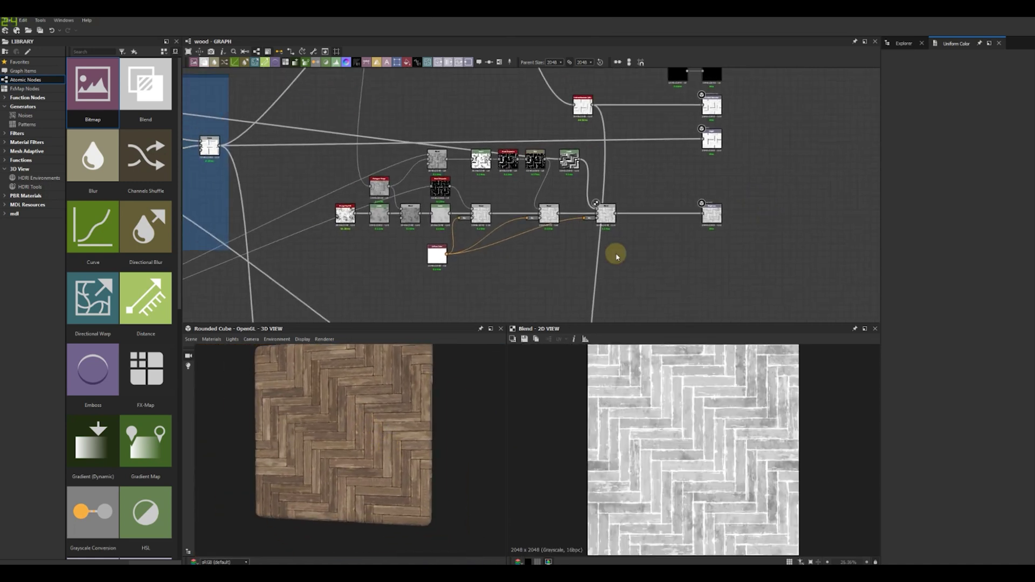
# Display the Warp node in the Planks frame and add a Levels node nearby
pyautogui.scroll(-4, 617, 256)
pyautogui.moveTo(440, 285); pyautogui.dragTo(513, 264, button='middle')
pyautogui.scroll(7, 326, 194)
pyautogui.doubleClick(317, 166)
pyautogui.scroll(1, 701, 430)
pyautogui.scroll(3, 701, 428)
pyautogui.scroll(-7, 690, 433)
pyautogui.scroll(-4, 573, 233)
pyautogui.moveTo(394, 234); pyautogui.dragTo(388, 200, button='middle')
pyautogui.click(346, 280)
pyautogui.press('space')
pyautogui.click(380, 291)
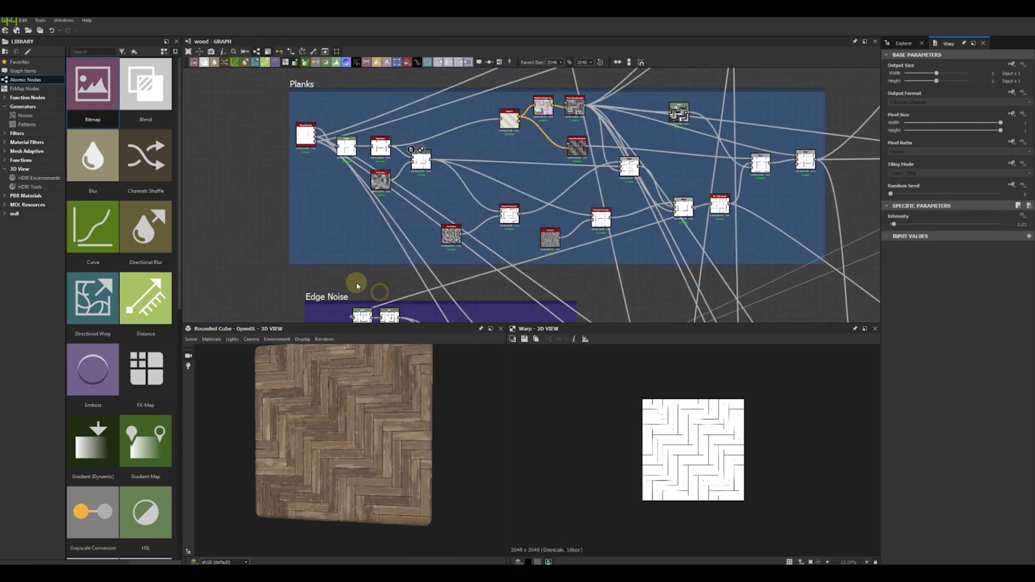
# Compare the plank edges of the Slope Blur Grayscale and the Blend after it in the Planks frame
pyautogui.scroll(2, 419, 157)
pyautogui.scroll(6, 682, 448)
pyautogui.moveTo(514, 242); pyautogui.dragTo(372, 223, button='middle')
pyautogui.click(411, 215)
pyautogui.scroll(-3, 662, 395)
pyautogui.moveTo(438, 211); pyautogui.dragTo(474, 212, button='middle')
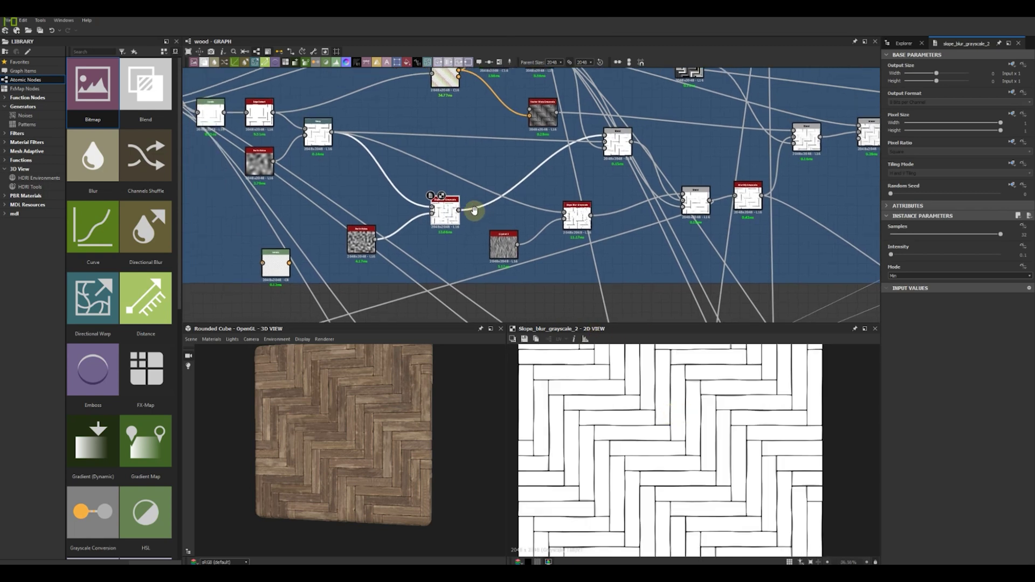
pyautogui.click(616, 141)
pyautogui.scroll(3, 633, 415)
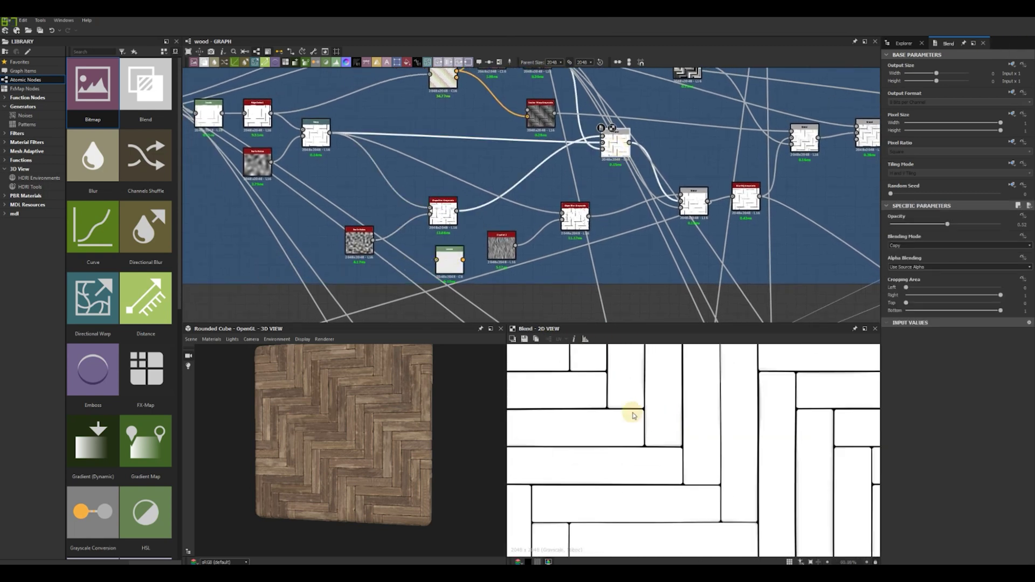
# Feed the Planks Blend into the new Levels node and move that node over to the roughness nodes
pyautogui.moveTo(428, 254); pyautogui.dragTo(437, 260)
pyautogui.scroll(-5, 464, 270)
pyautogui.moveTo(421, 232); pyautogui.dragTo(270, 138, button='middle')
pyautogui.moveTo(270, 138); pyautogui.dragTo(549, 203)
pyautogui.scroll(6, 661, 189)
pyautogui.scroll(1, 550, 202)
# Insert a Blend between the Overlay Blend and the Roughness output, and place the new Levels node above it
pyautogui.moveTo(550, 202); pyautogui.dragTo(552, 258, button='middle')
pyautogui.click(510, 215)
pyautogui.press('space')
pyautogui.click(545, 234)
pyautogui.moveTo(505, 266); pyautogui.dragTo(504, 121)
pyautogui.doubleClick(505, 122)
pyautogui.scroll(2, 553, 126)
pyautogui.moveTo(547, 128); pyautogui.dragTo(573, 194, button='middle')
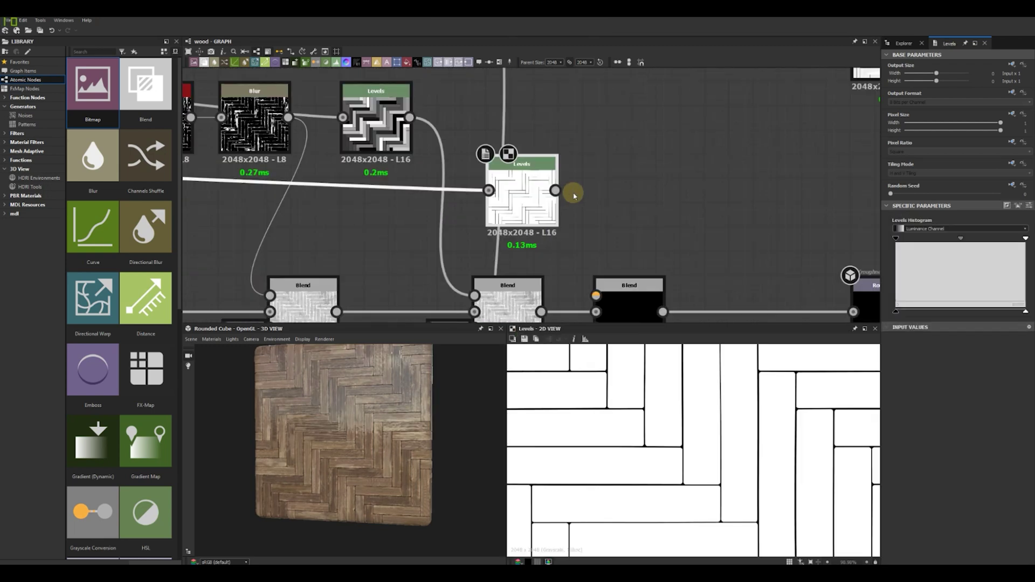
pyautogui.moveTo(538, 205); pyautogui.dragTo(512, 155)
pyautogui.press('space')
pyautogui.click(555, 186)
pyautogui.hotkey('ctrl', 'z')
# Add an Invert Grayscale after the new Levels node and connect it as foreground of the last Blend
pyautogui.rightClick(496, 168)
pyautogui.click(521, 183)
pyautogui.moveTo(596, 172); pyautogui.dragTo(549, 141, button='middle')
pyautogui.moveTo(549, 140); pyautogui.dragTo(523, 141)
pyautogui.moveTo(582, 109); pyautogui.dragTo(549, 265)
# Set the last Blend to Add (Linear Dodge) and compare it with the Overlay Blend before it
pyautogui.scroll(-3, 601, 282)
pyautogui.moveTo(601, 282); pyautogui.dragTo(558, 206, button='middle')
pyautogui.click(548, 210)
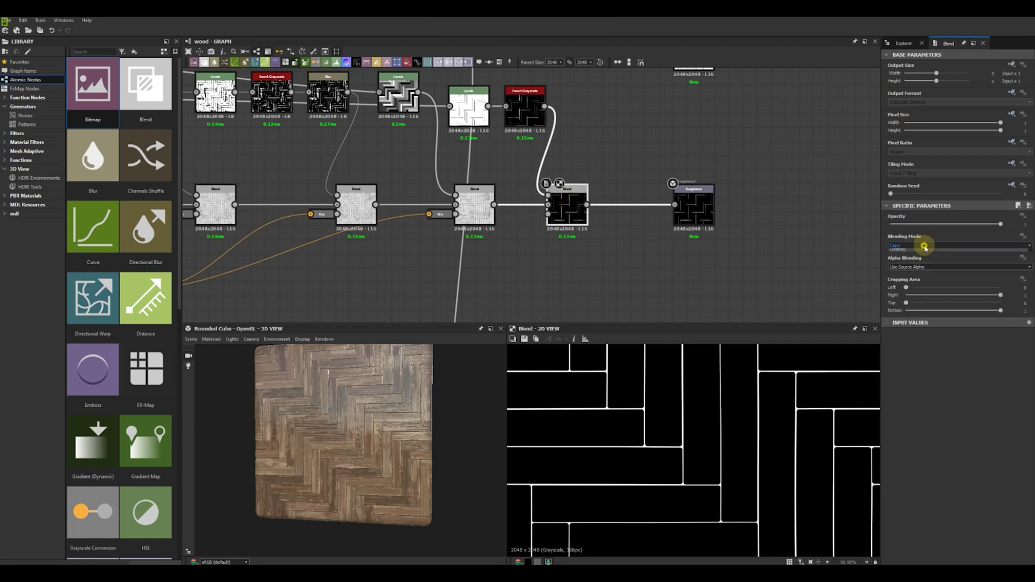
pyautogui.click(922, 258)
pyautogui.doubleClick(475, 211)
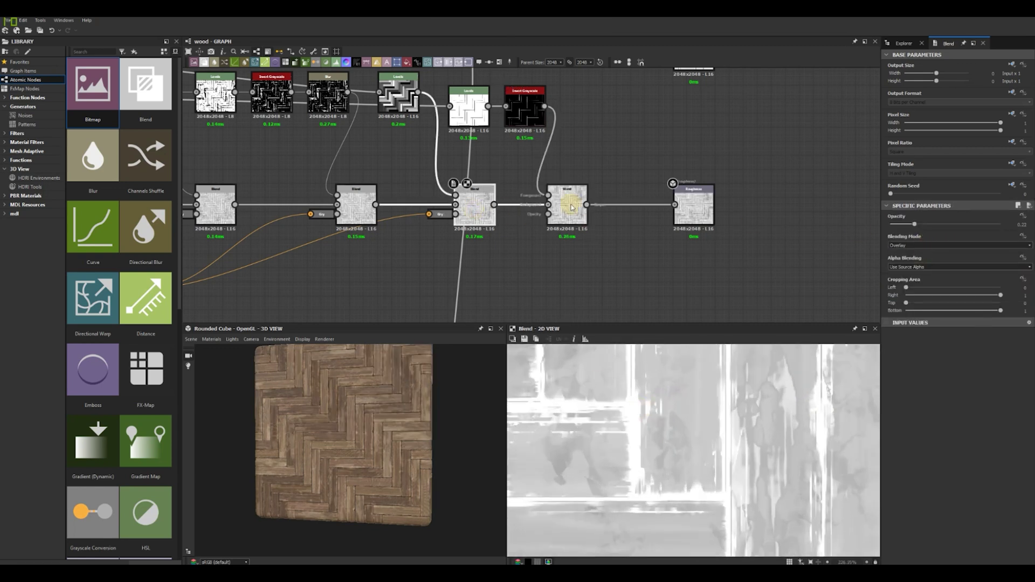
pyautogui.scroll(-5, 642, 415)
pyautogui.scroll(3, 358, 423)
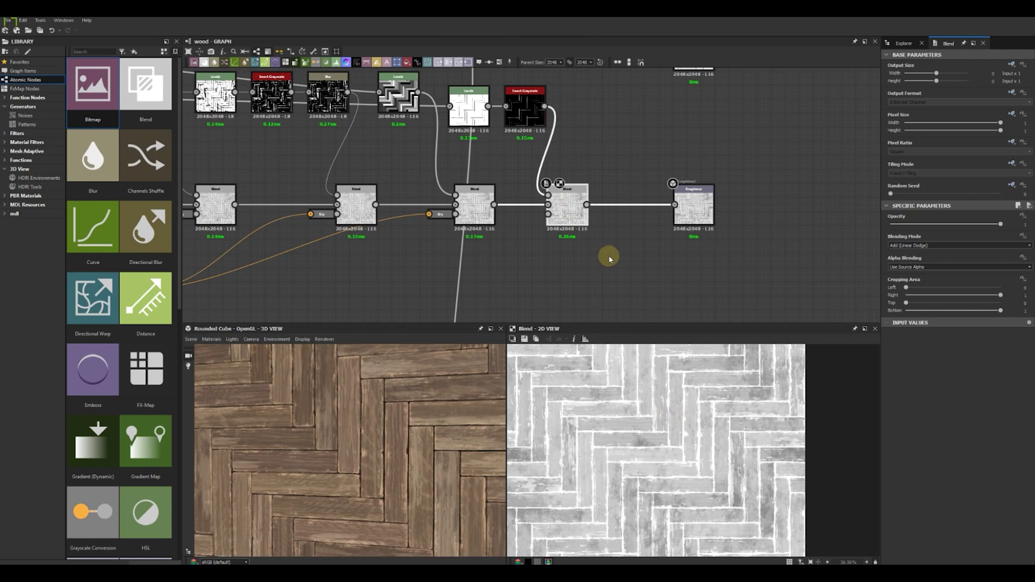
# Frame all the roughness nodes, title the frame Roughness and colour it red
pyautogui.scroll(-3, 683, 231)
pyautogui.scroll(2, 683, 231)
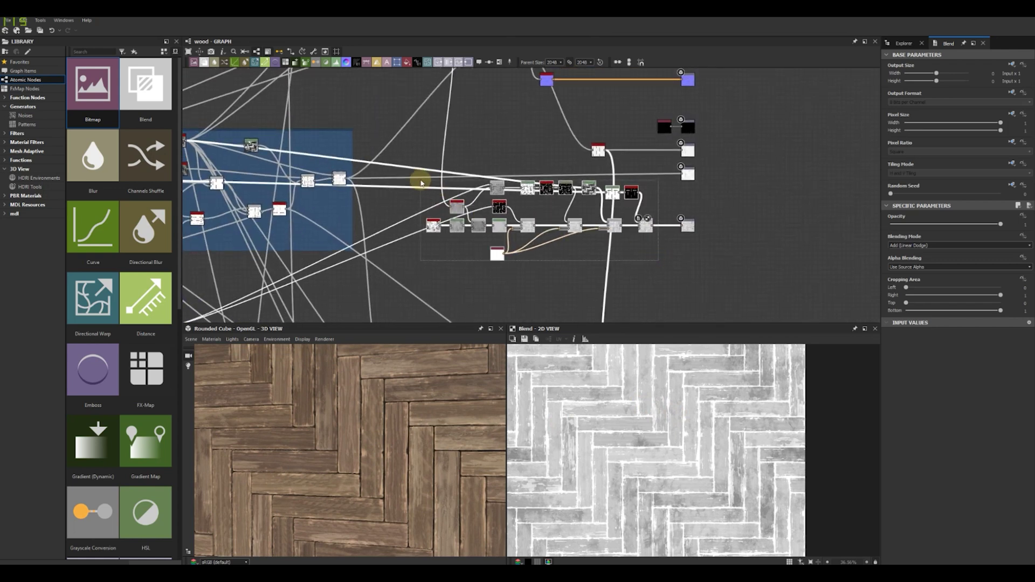
pyautogui.click(486, 63)
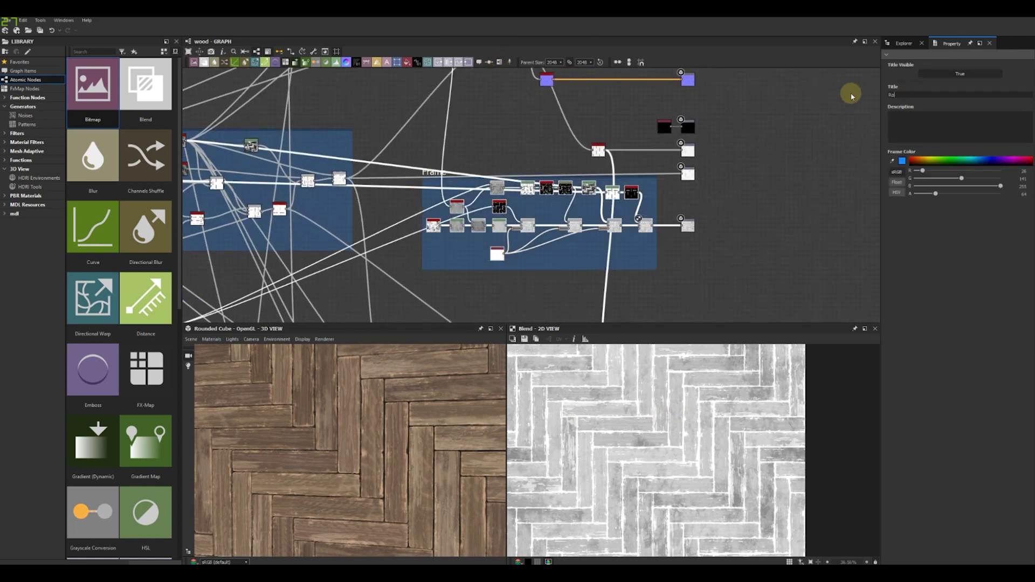
pyautogui.moveTo(969, 160); pyautogui.dragTo(1030, 154)
# Move the Roughness frame and its output node closer to the Base Color frame, and select the output nodes above
pyautogui.scroll(-3, 528, 193)
pyautogui.moveTo(528, 192); pyautogui.dragTo(549, 136, button='middle')
pyautogui.moveTo(510, 122); pyautogui.dragTo(509, 132)
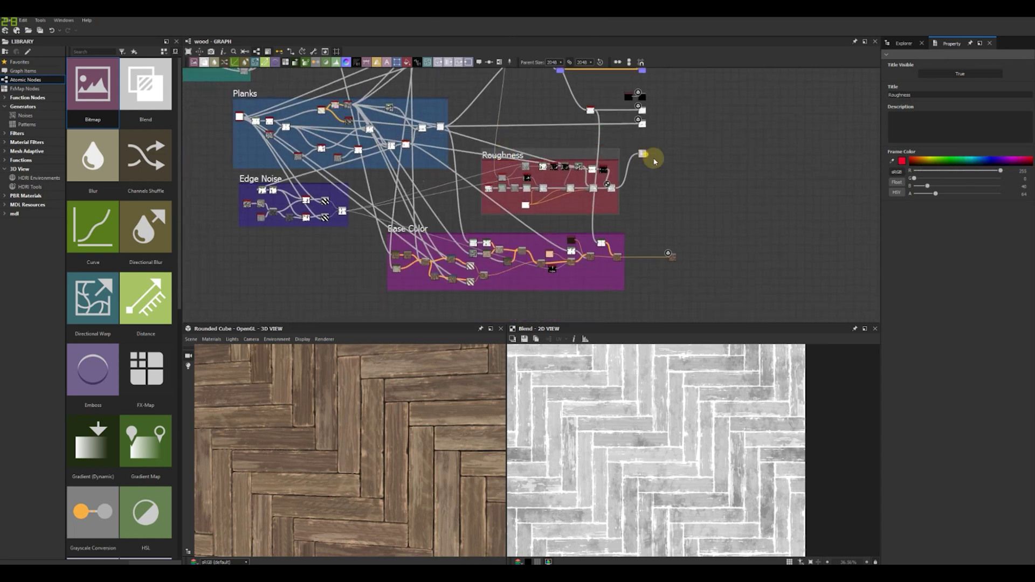
pyautogui.moveTo(676, 195); pyautogui.dragTo(675, 193)
pyautogui.moveTo(670, 128); pyautogui.dragTo(619, 214, button='middle')
pyautogui.scroll(2, 619, 215)
pyautogui.moveTo(619, 238); pyautogui.dragTo(576, 148)
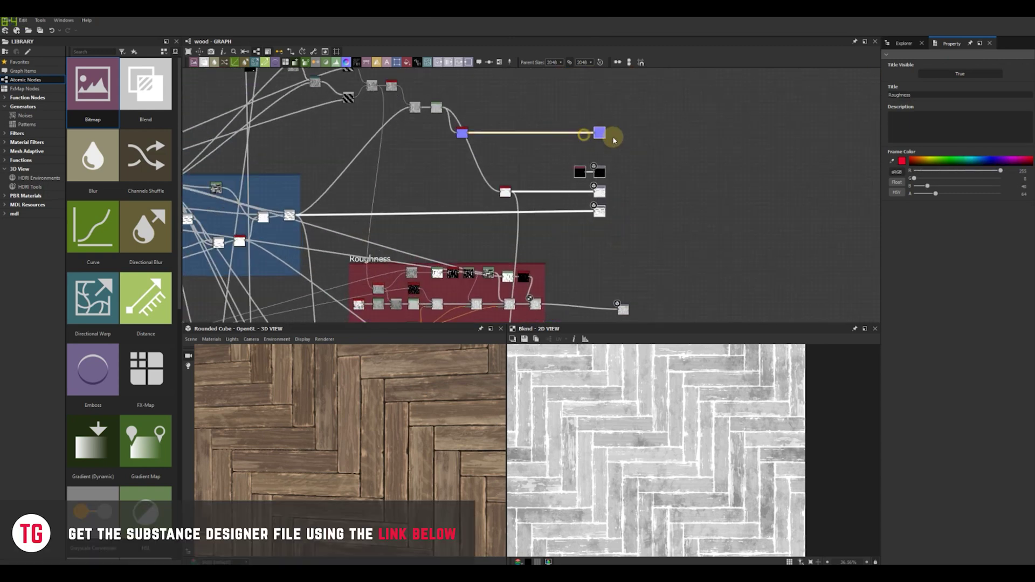
# Review the finished node graph and the herringbone material in the 3D view
pyautogui.moveTo(640, 297); pyautogui.dragTo(640, 206, button='middle')
pyautogui.moveTo(629, 316); pyautogui.dragTo(626, 266, button='middle')
pyautogui.scroll(-2, 625, 157)
pyautogui.moveTo(622, 164); pyautogui.dragTo(606, 255, button='middle')
pyautogui.scroll(-4, 402, 376)
pyautogui.moveTo(505, 419); pyautogui.dragTo(561, 420)
pyautogui.scroll(5, 370, 444)
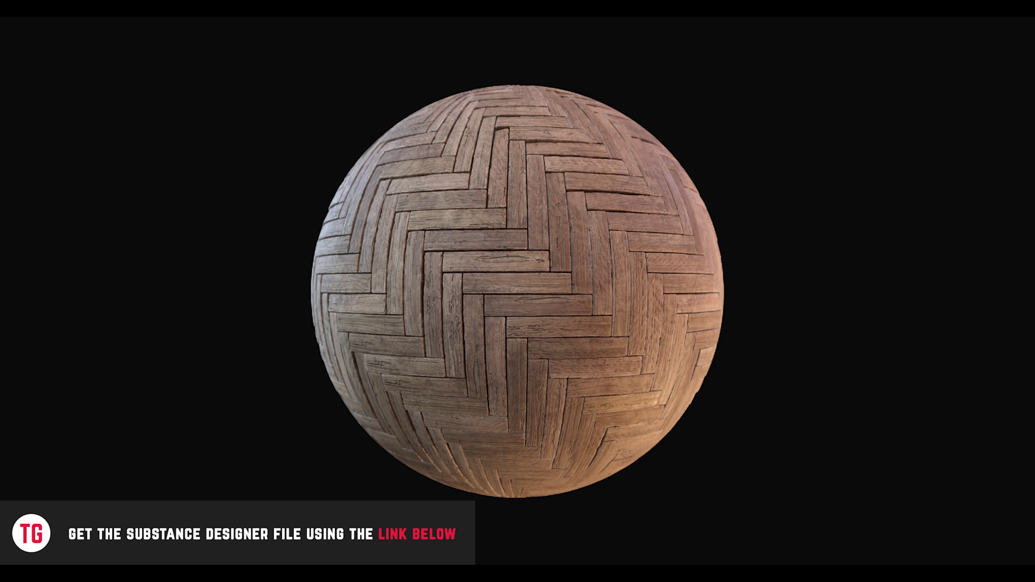